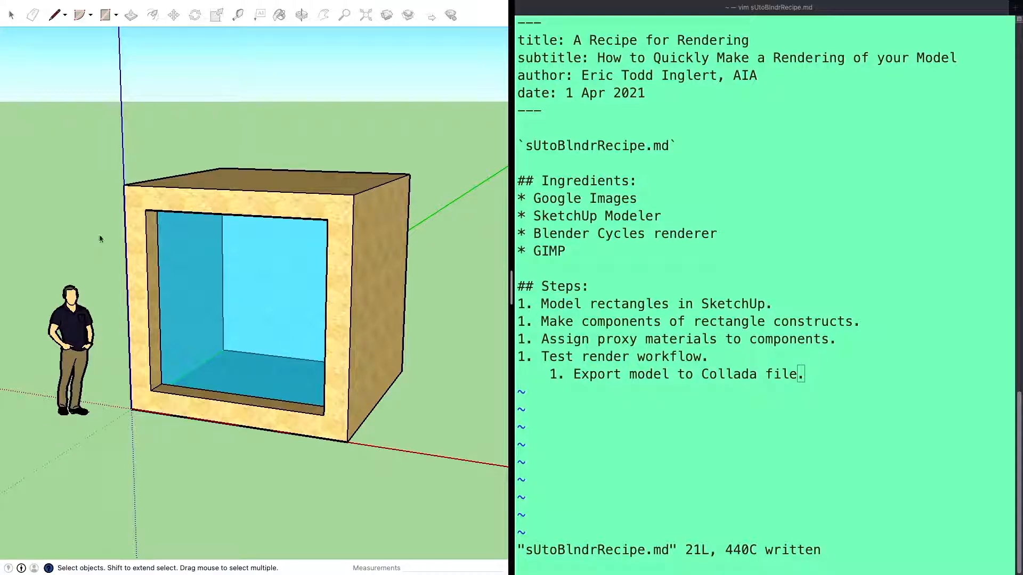
{"action": "left_click", "coordinate": [215, 191]}
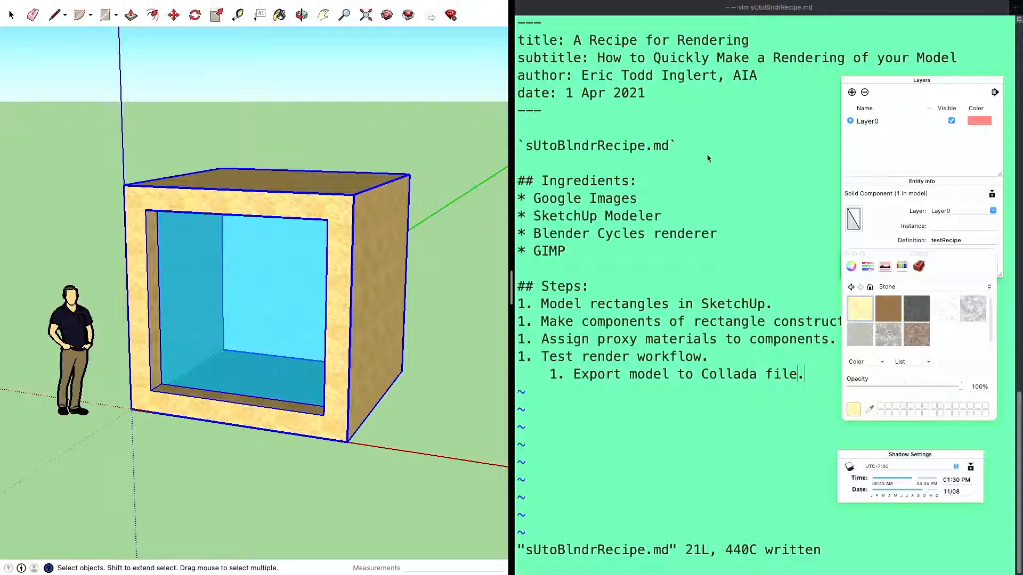
{"action": "left_click", "coordinate": [758, 146]}
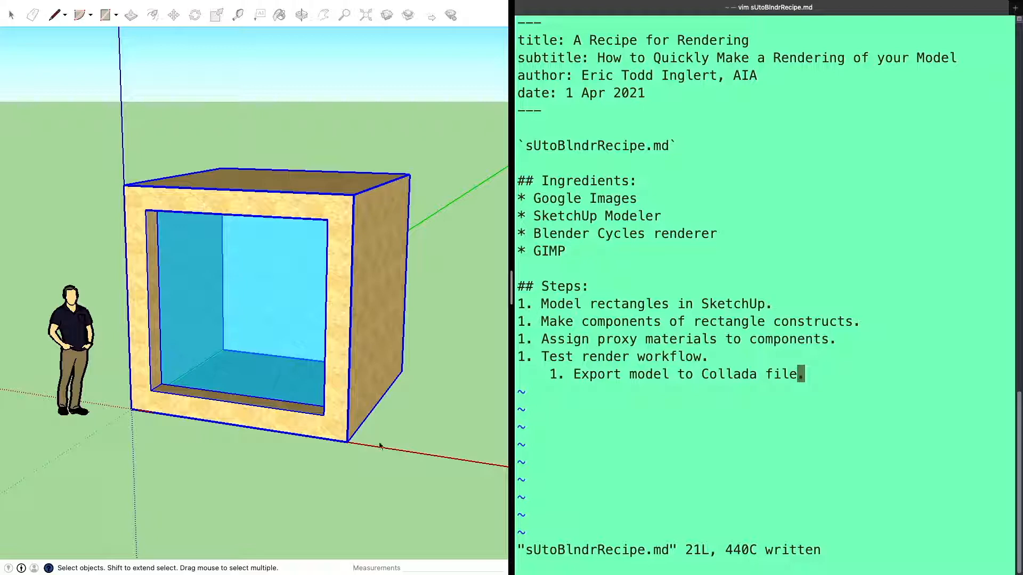
Draw a rectangle on the ground in front of the large box and push/pull it up about 2' 6 3/4"
{"action": "left_click", "coordinate": [155, 487]}
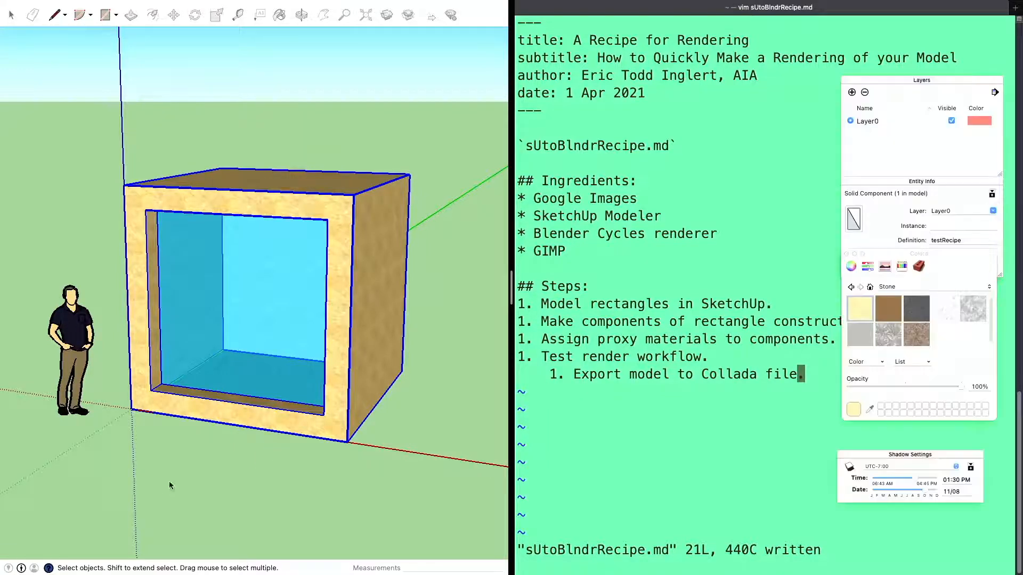
{"action": "key", "text": "r"}
{"action": "left_click", "coordinate": [153, 489]}
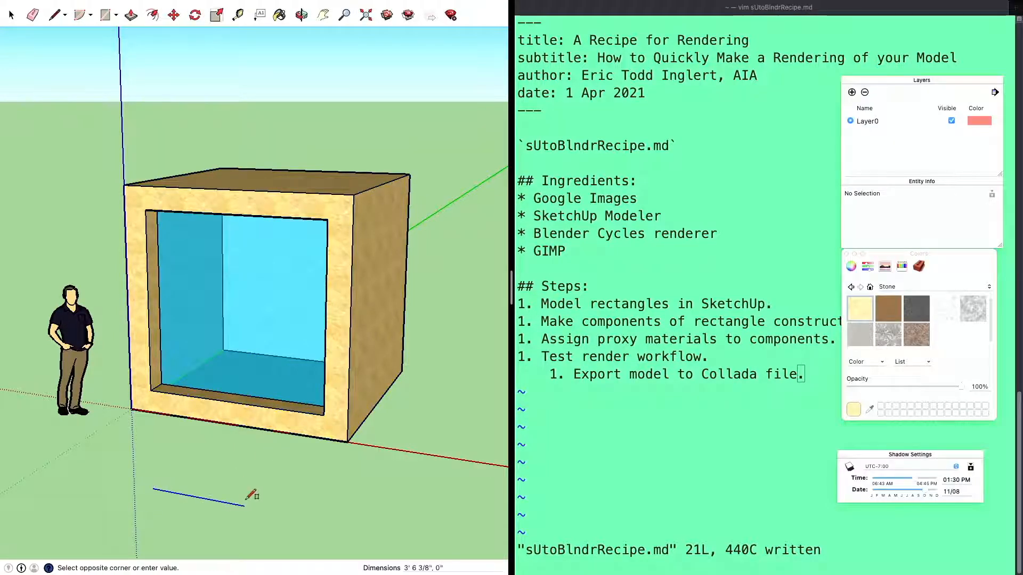
{"action": "left_click", "coordinate": [248, 484]}
{"action": "key", "text": "space"}
{"action": "key", "text": "p"}
{"action": "left_click_drag", "start_coordinate": [195, 482], "coordinate": [197, 421]}
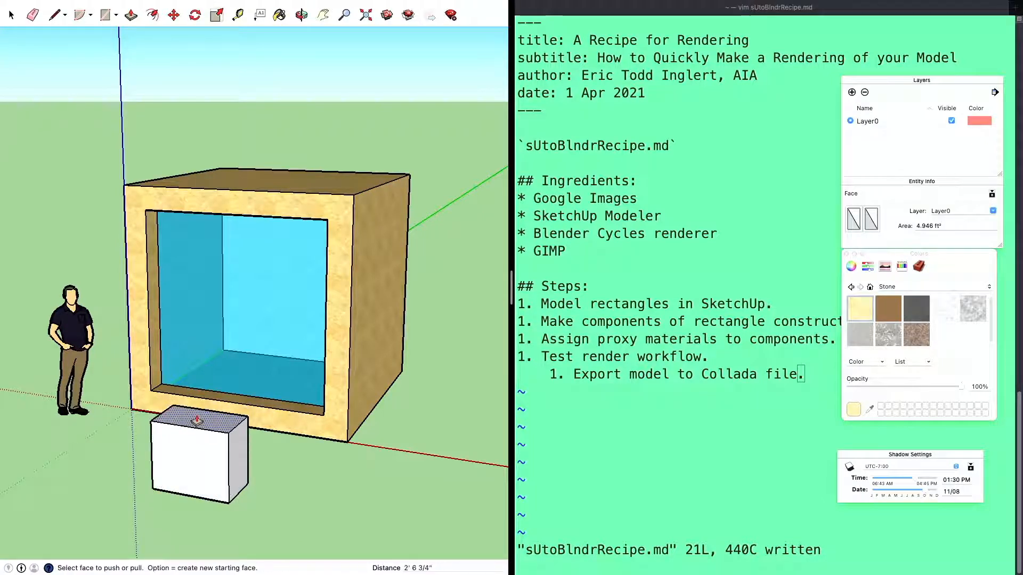
{"action": "key", "text": "space"}
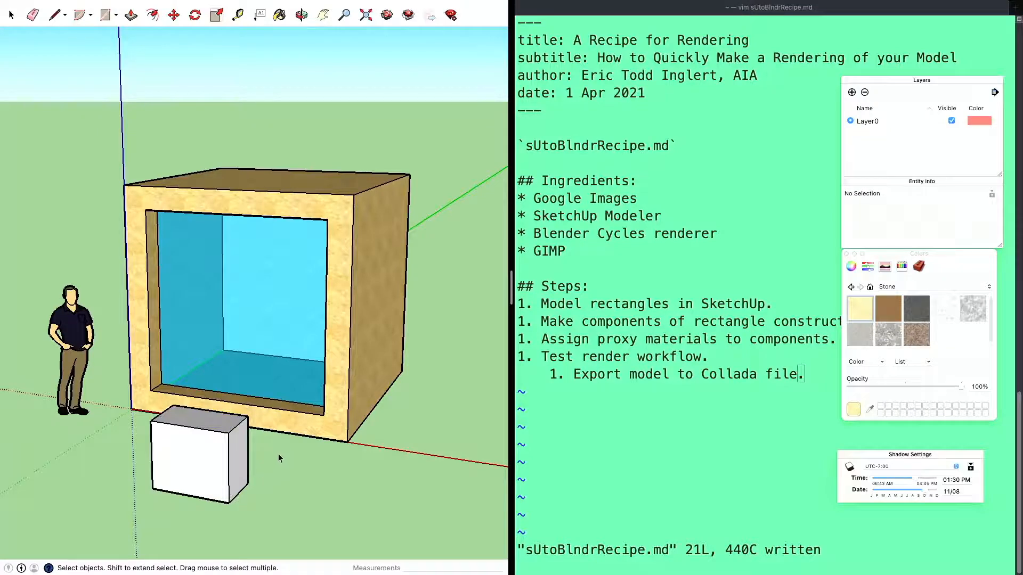
Turn all the geometry of the small box into a component named junk
{"action": "left_click_drag", "start_coordinate": [139, 382], "coordinate": [277, 510]}
{"action": "key", "text": "g"}
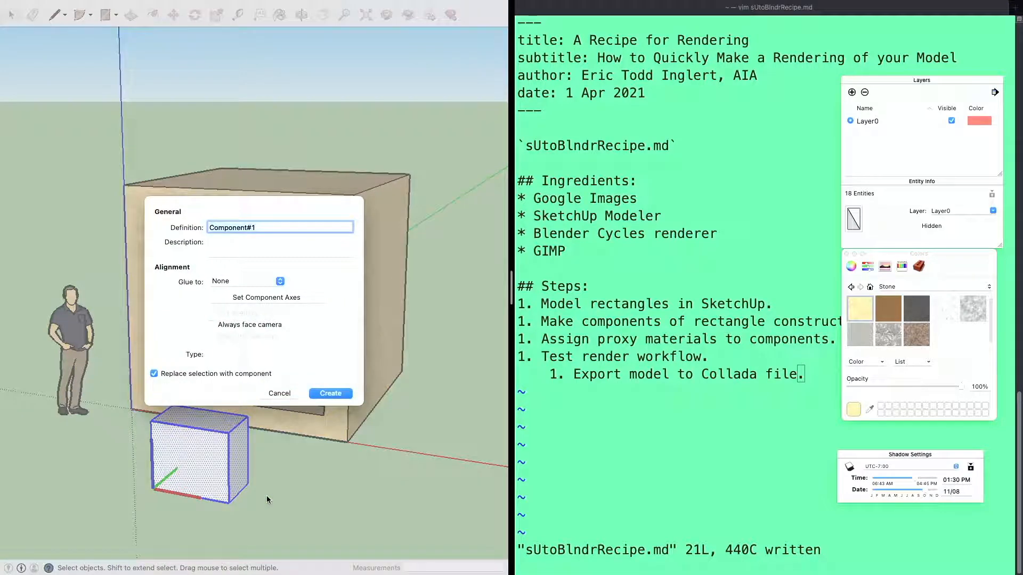
{"action": "type", "text": "junk"}
{"action": "key", "text": "Return"}
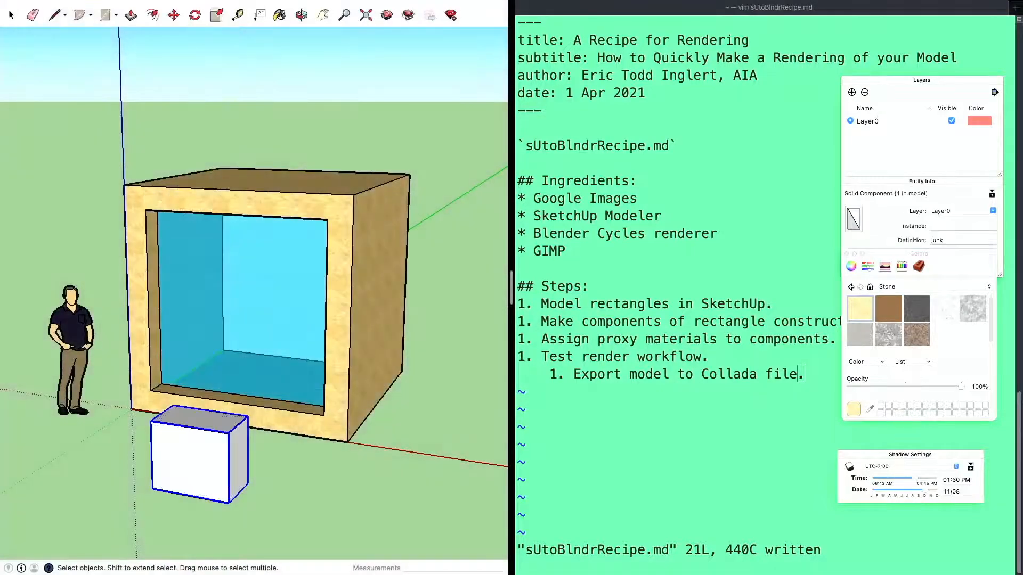
{"action": "left_click", "coordinate": [282, 477]}
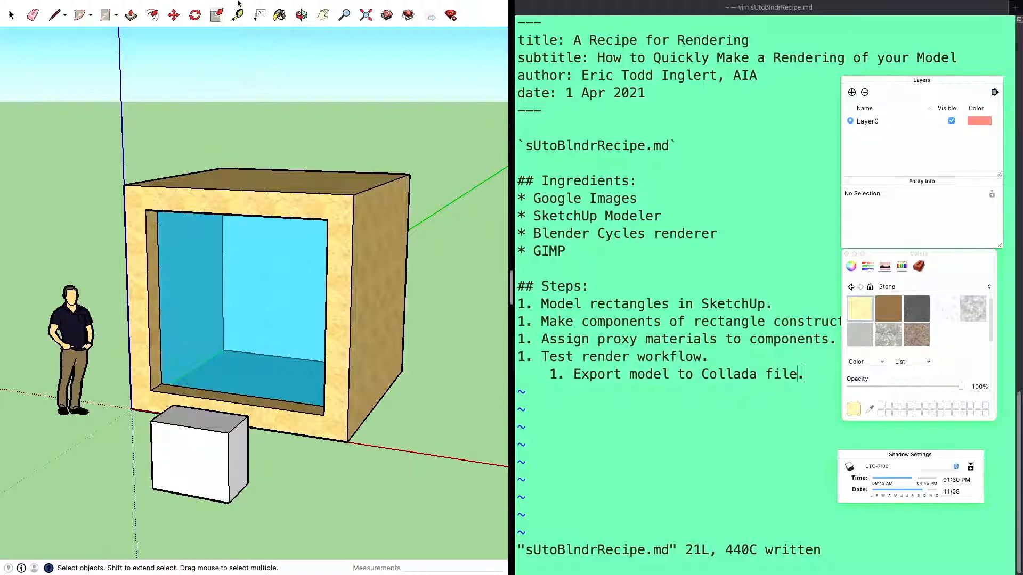
Paint the whole junk component with the corrugated material from the Metal collection
{"action": "left_click", "coordinate": [259, 7]}
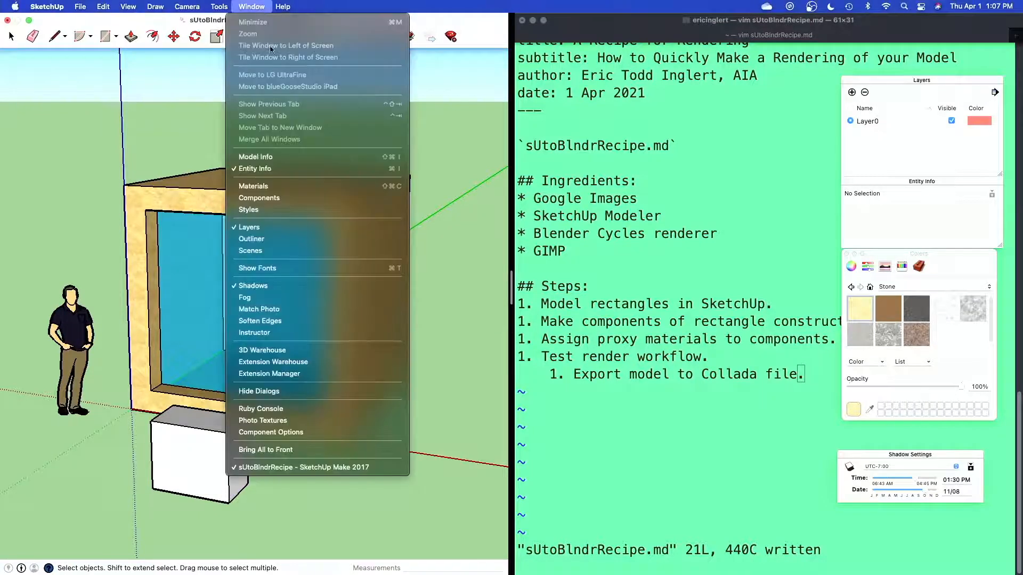
{"action": "left_click", "coordinate": [269, 190]}
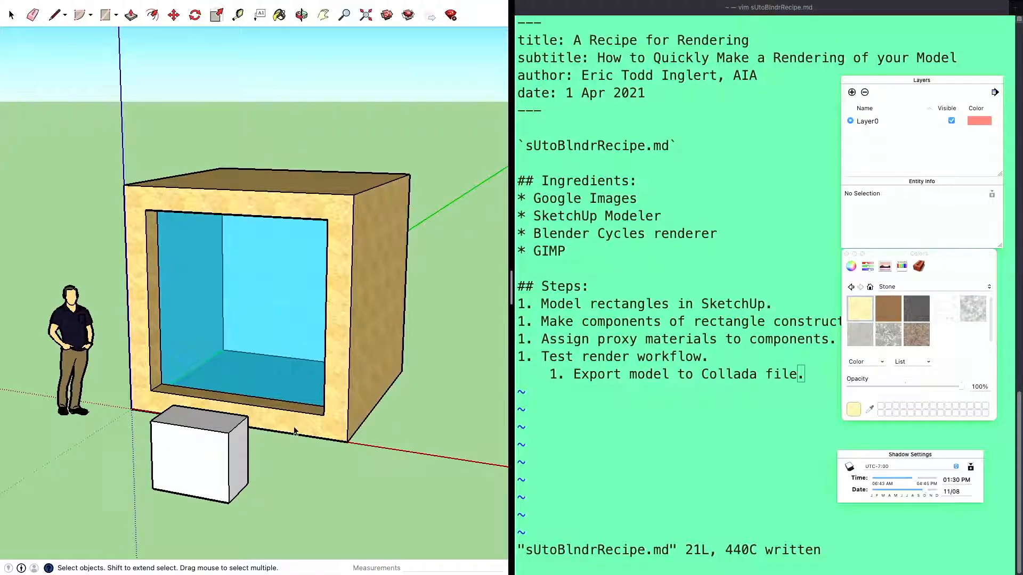
{"action": "left_click", "coordinate": [194, 454]}
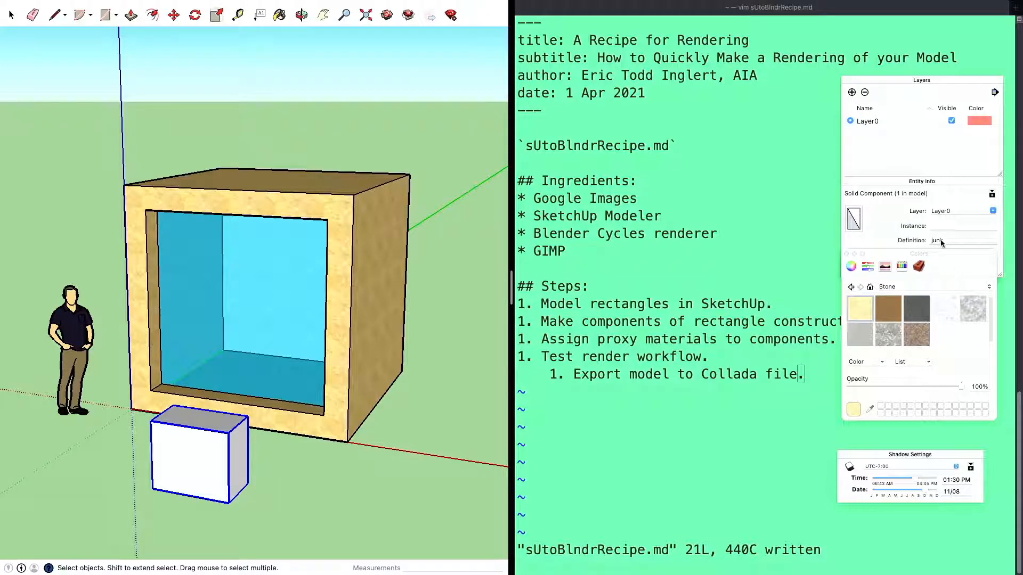
{"action": "left_click", "coordinate": [953, 288]}
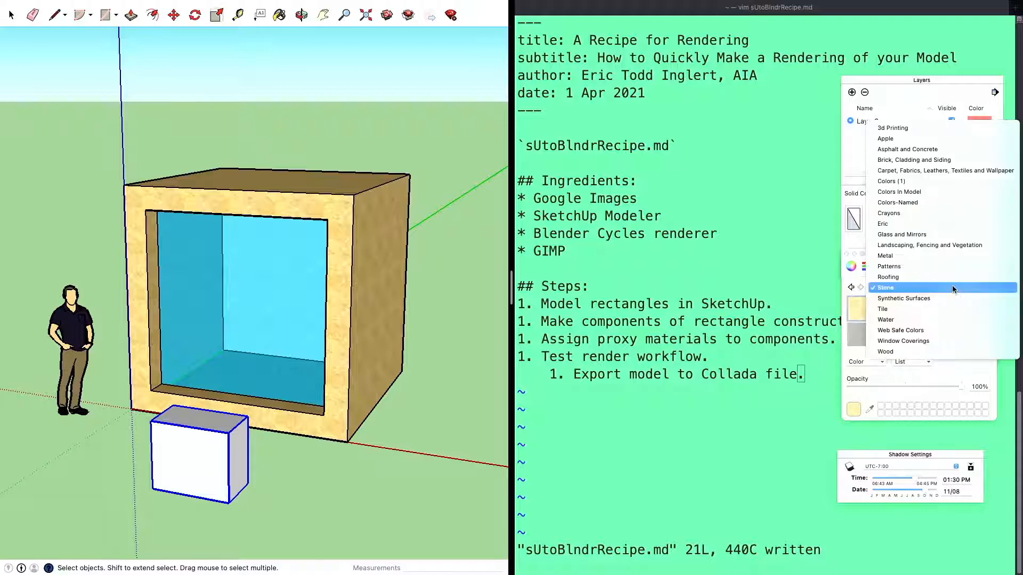
{"action": "left_click", "coordinate": [927, 255]}
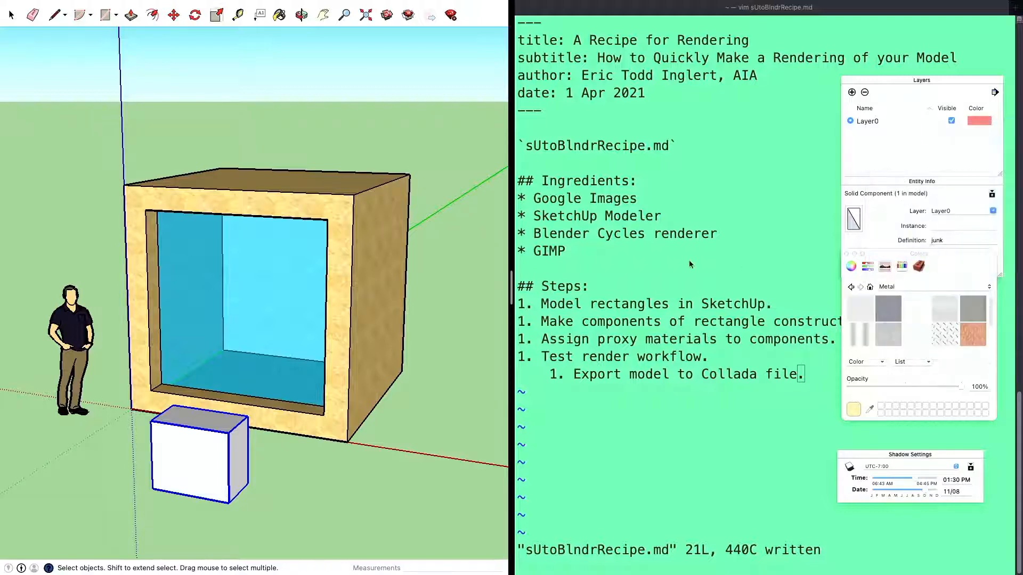
{"action": "left_click", "coordinate": [862, 335]}
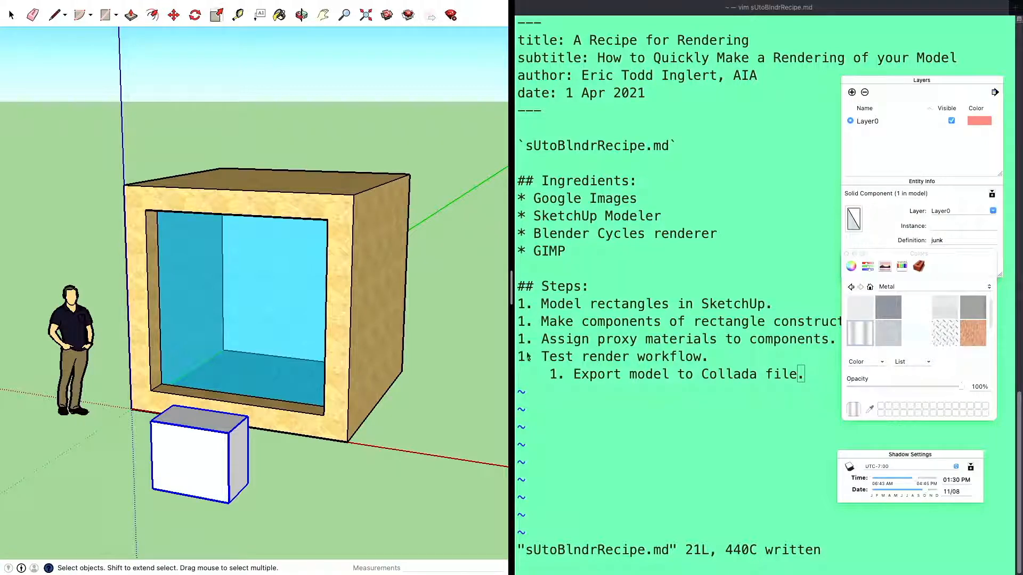
{"action": "left_click", "coordinate": [179, 448]}
{"action": "key", "text": "space"}
{"action": "left_click", "coordinate": [322, 495]}
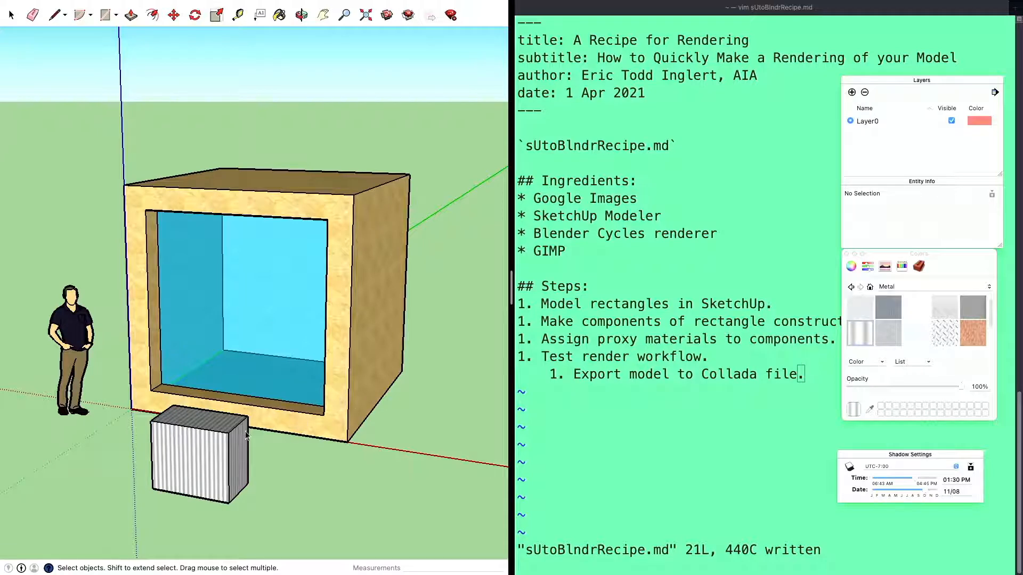
Open the junk component for editing and paint its narrow side face with the rust-coloured Metal material
{"action": "left_click", "coordinate": [210, 440]}
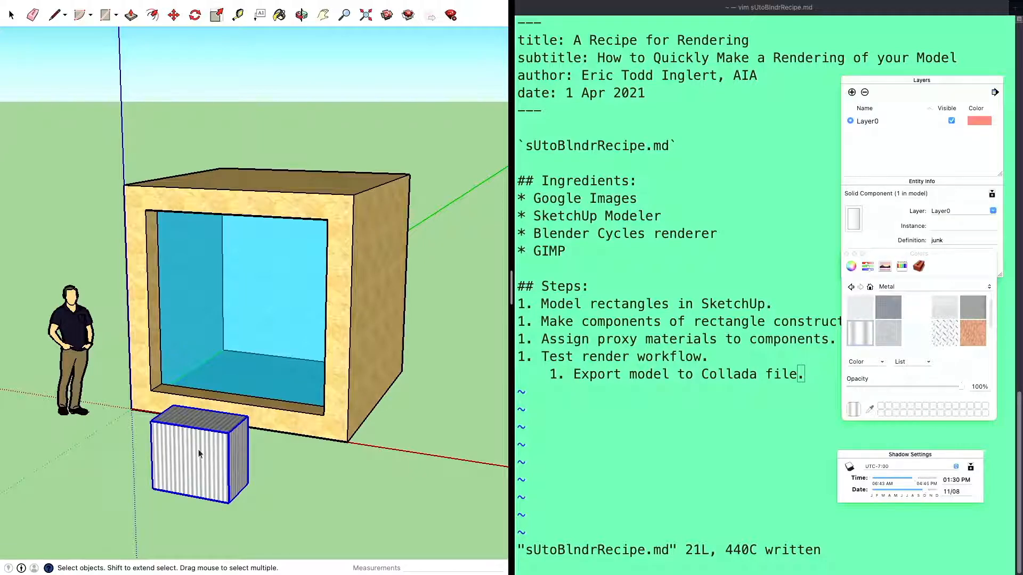
{"action": "double_click", "coordinate": [194, 449]}
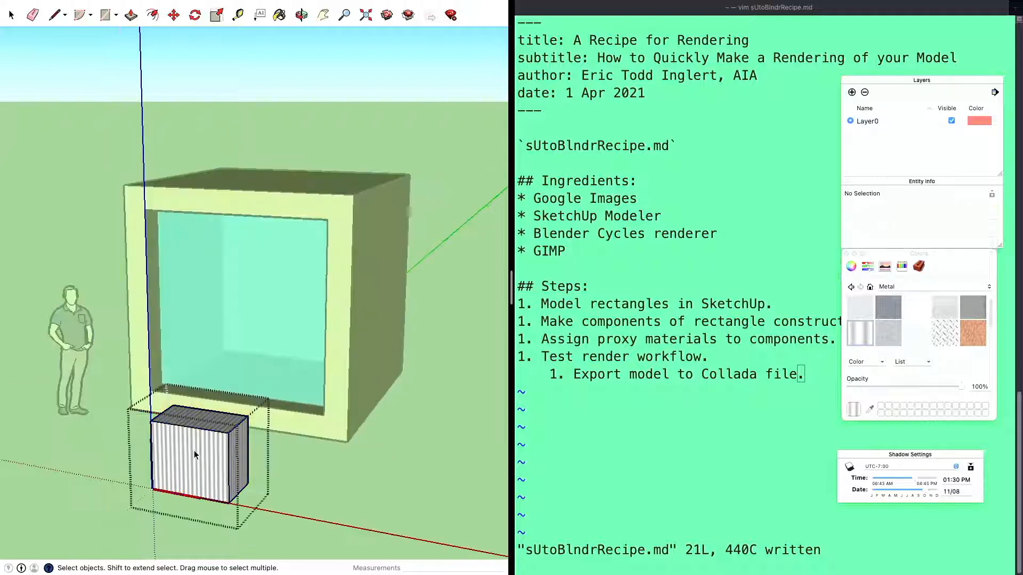
{"action": "left_click", "coordinate": [240, 447]}
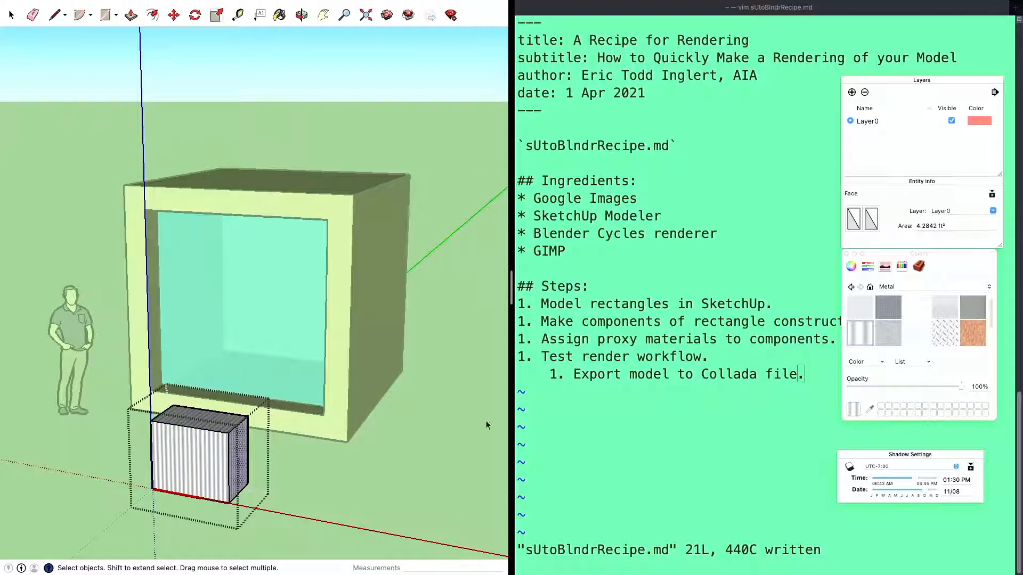
{"action": "left_click", "coordinate": [973, 333]}
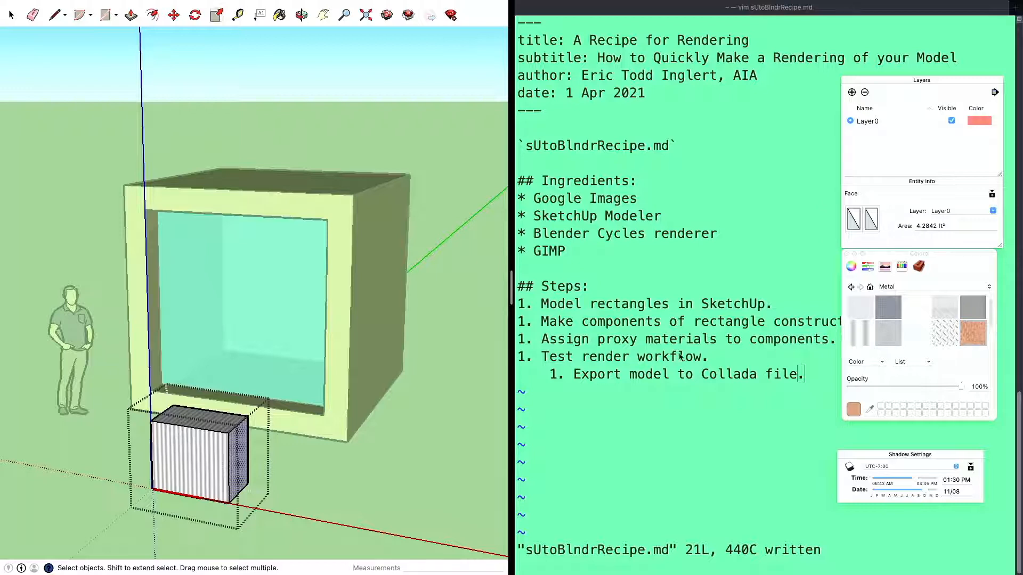
{"action": "left_click", "coordinate": [246, 453]}
{"action": "key", "text": "space"}
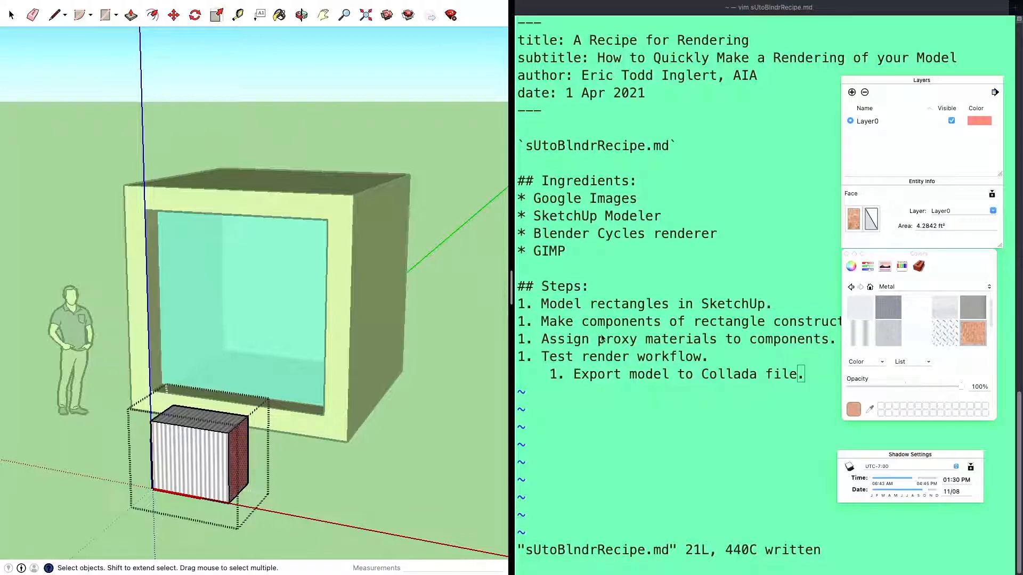
Paint the top face inside the junk component with the diamond-plate Metal material
{"action": "left_click", "coordinate": [222, 421]}
{"action": "double_click", "coordinate": [219, 420]}
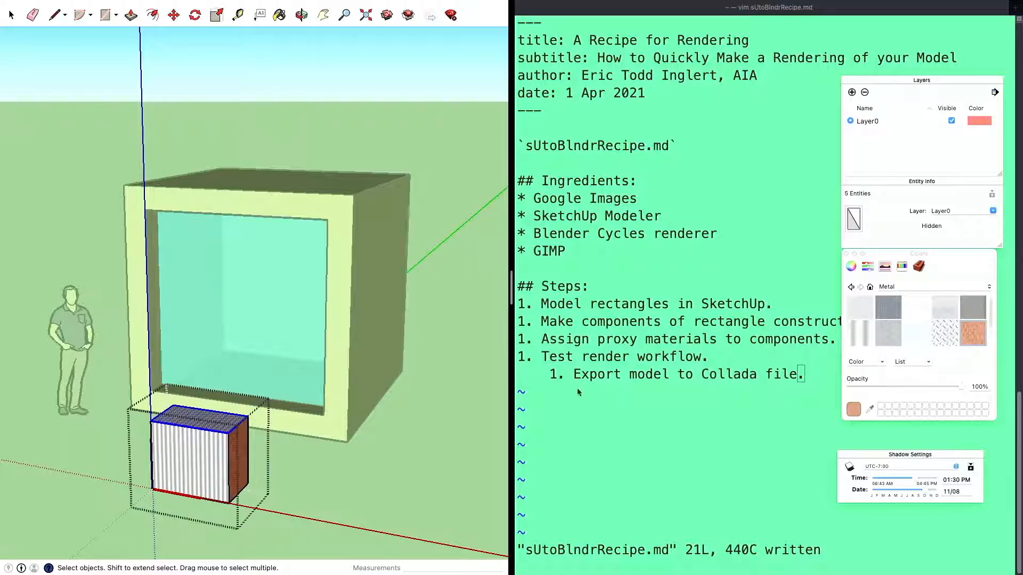
{"action": "left_click", "coordinate": [945, 333]}
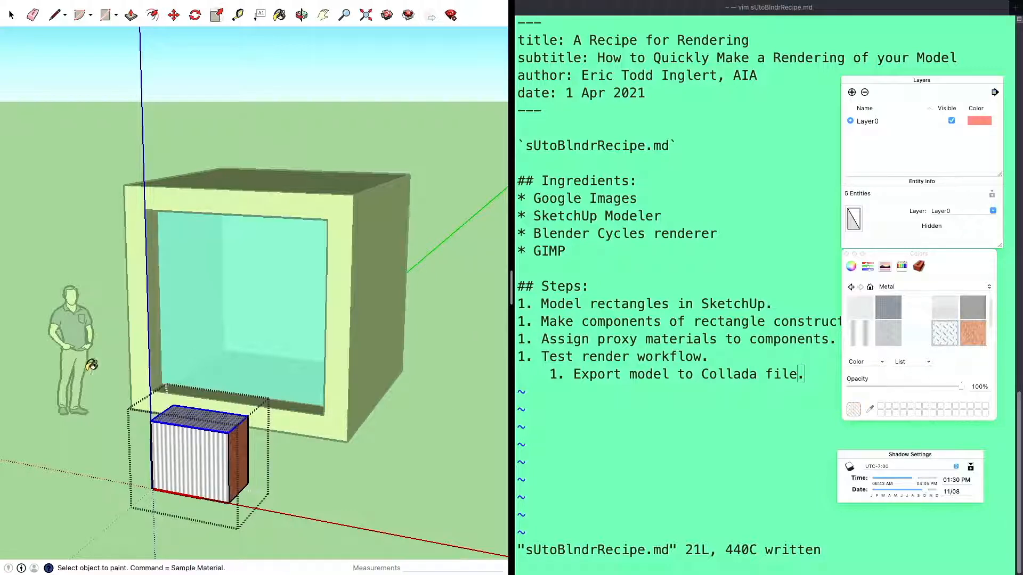
{"action": "left_click", "coordinate": [192, 417]}
{"action": "key", "text": "space"}
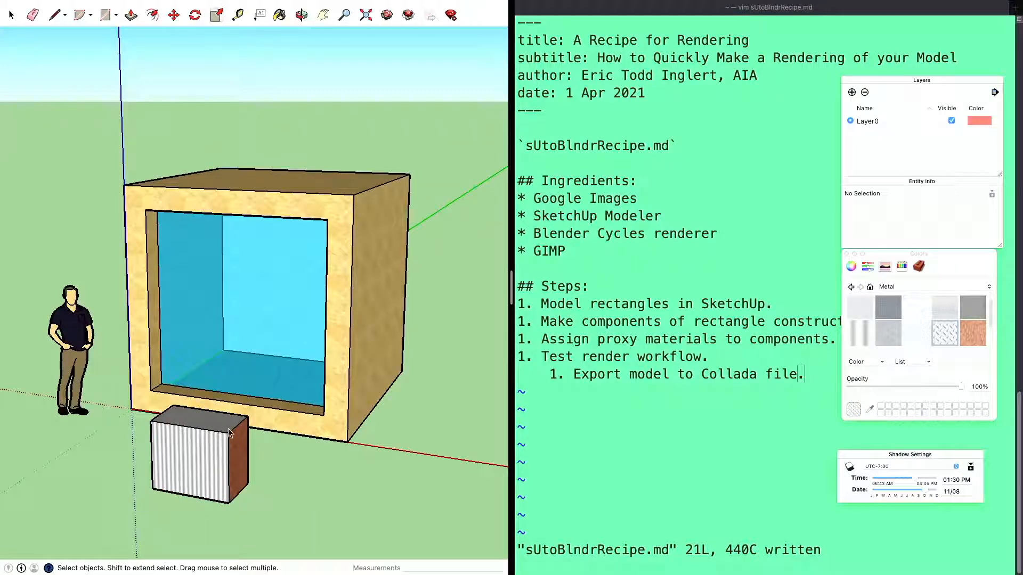
Leave the junk component and examine its painted faces up close, checking the material assigned to the whole component
{"action": "middle_click_drag", "start_coordinate": [228, 430], "coordinate": [208, 482]}
{"action": "scroll", "coordinate": [209, 482], "scroll_direction": "down", "scroll_amount": 5}
{"action": "scroll", "coordinate": [208, 482], "scroll_direction": "up", "scroll_amount": 10}
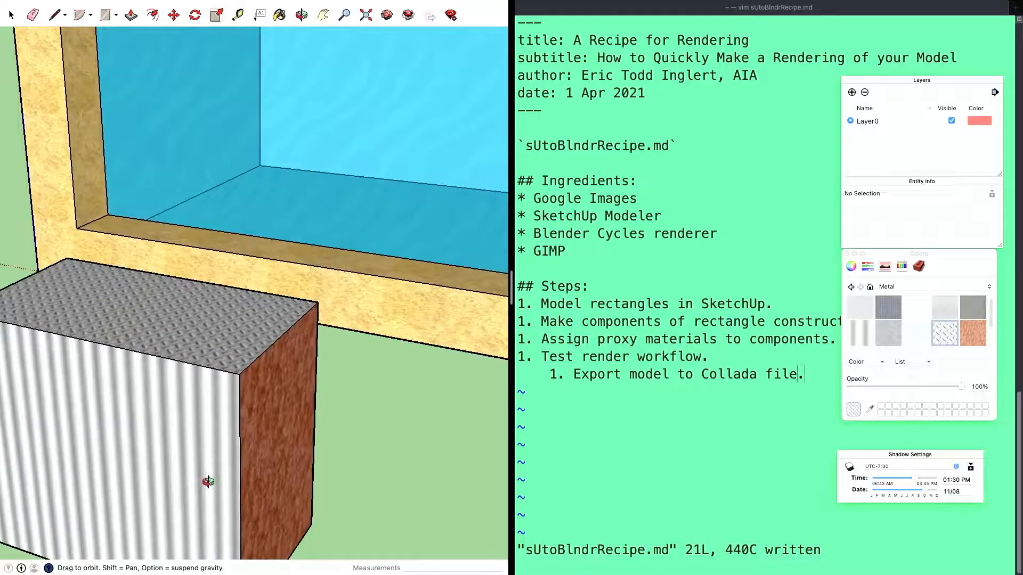
{"action": "left_click", "coordinate": [228, 441]}
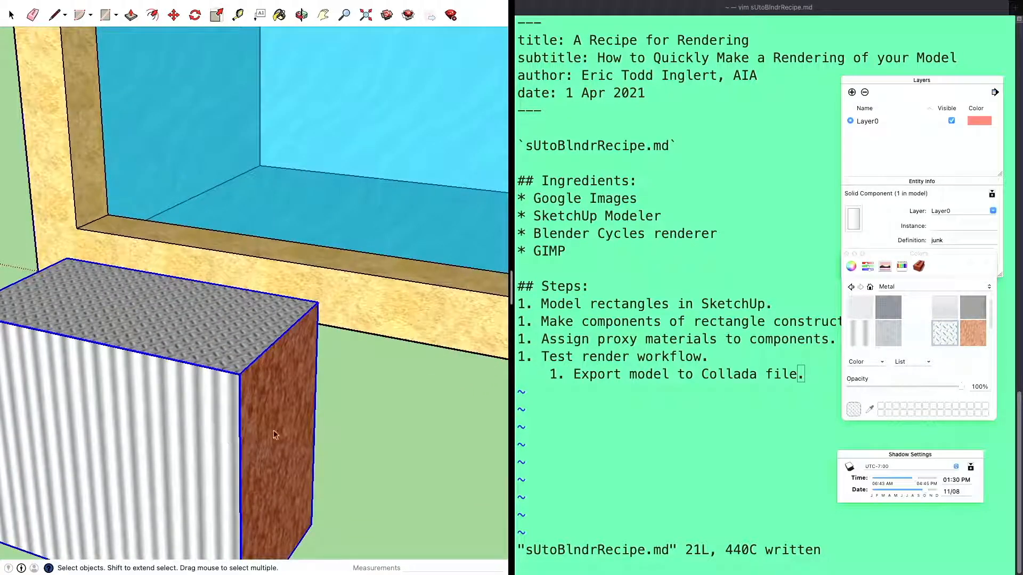
{"action": "left_click", "coordinate": [389, 427]}
{"action": "scroll", "coordinate": [389, 426], "scroll_direction": "down", "scroll_amount": 4}
{"action": "scroll", "coordinate": [388, 426], "scroll_direction": "down", "scroll_amount": 4}
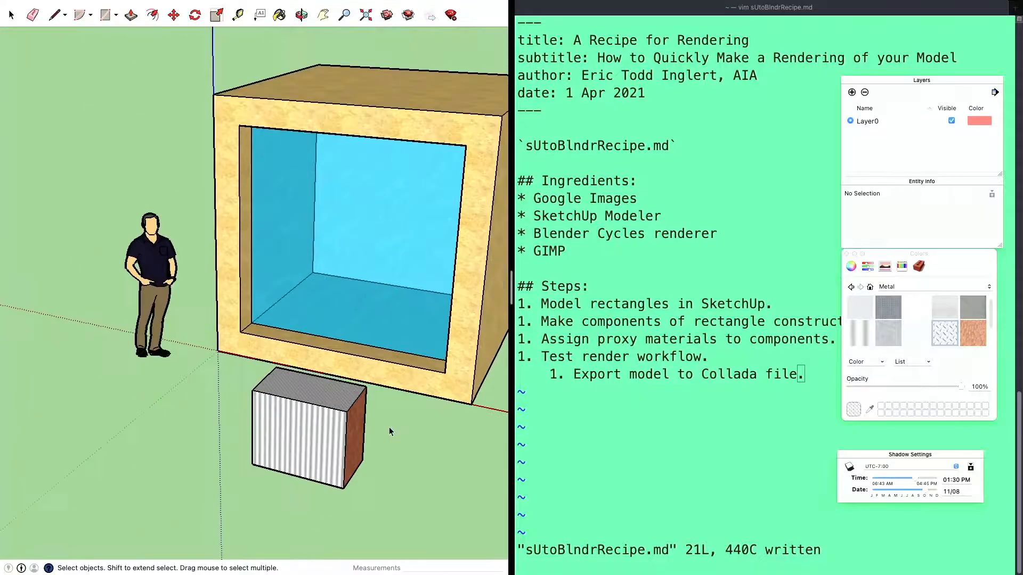
Delete the junk component from in front of the large box
{"action": "mouse_move", "coordinate": [362, 419]}
{"action": "middle_mouse_down", "text": "shift"}
{"action": "mouse_move", "coordinate": [186, 410]}
{"action": "mouse_move", "coordinate": [235, 419]}
{"action": "mouse_move", "coordinate": [269, 304]}
{"action": "mouse_move", "coordinate": [251, 327]}
{"action": "mouse_move", "coordinate": [263, 327]}
{"action": "mouse_move", "coordinate": [256, 358]}
{"action": "mouse_move", "coordinate": [236, 362]}
{"action": "mouse_move", "coordinate": [247, 368]}
{"action": "middle_mouse_up", "text": "shift"}
{"action": "left_click", "coordinate": [224, 426]}
{"action": "key", "text": "Delete"}
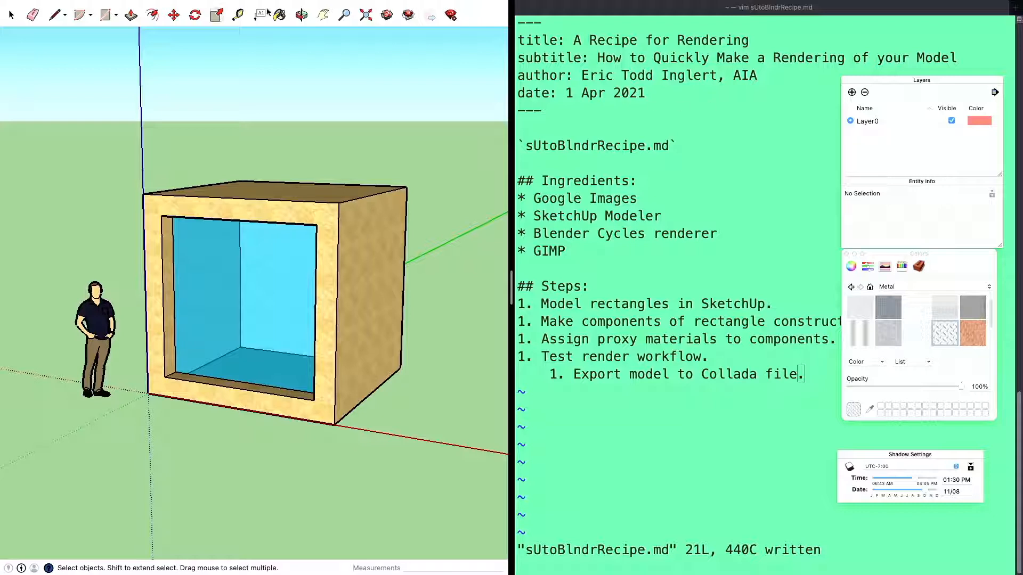
Show the in-model component list, purge the unused component definitions, and close the list
{"action": "mouse_move", "coordinate": [288, 3]}
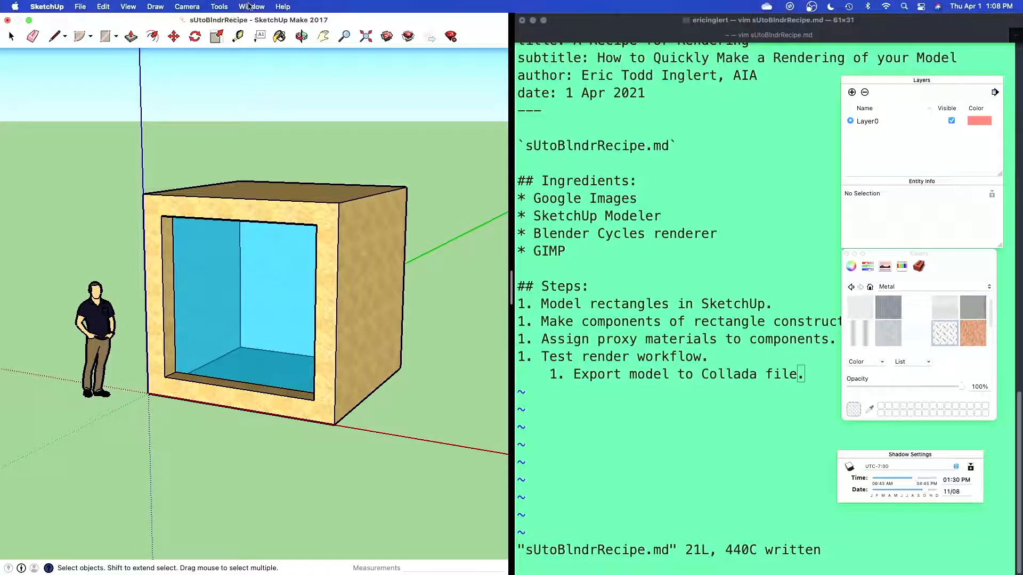
{"action": "left_click", "coordinate": [249, 7]}
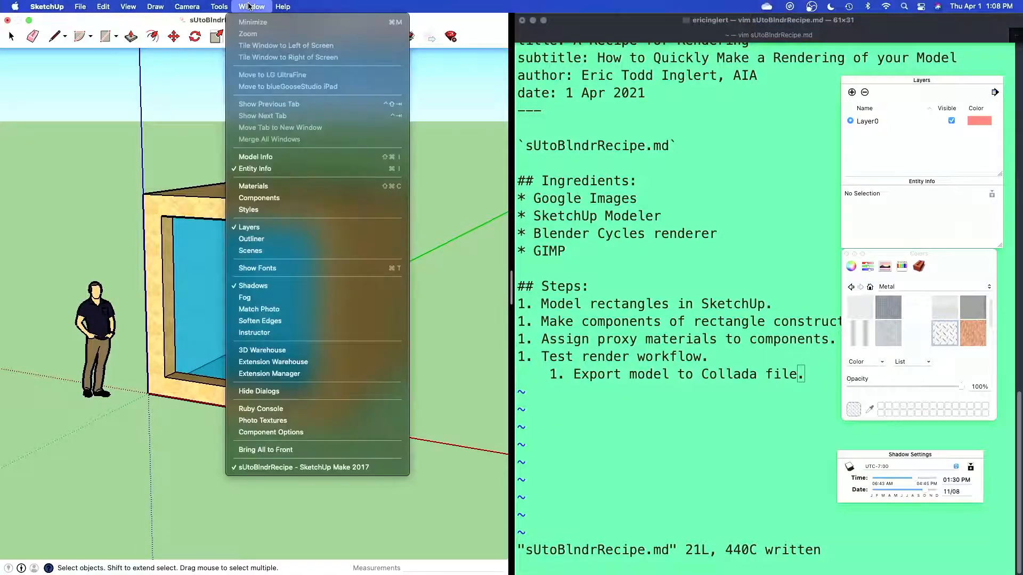
{"action": "left_click", "coordinate": [243, 198]}
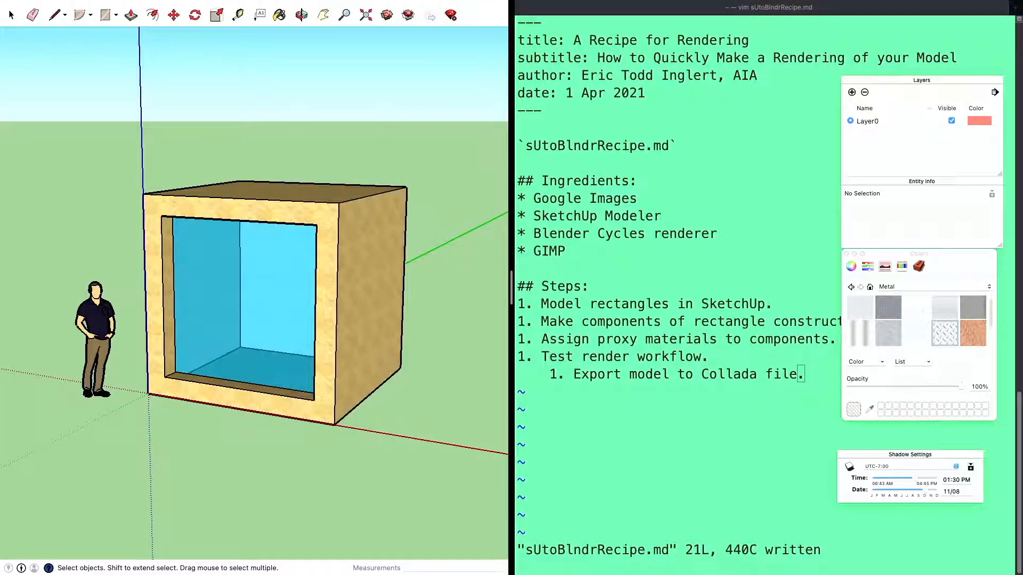
{"action": "left_click_drag", "start_coordinate": [177, 214], "coordinate": [509, 211]}
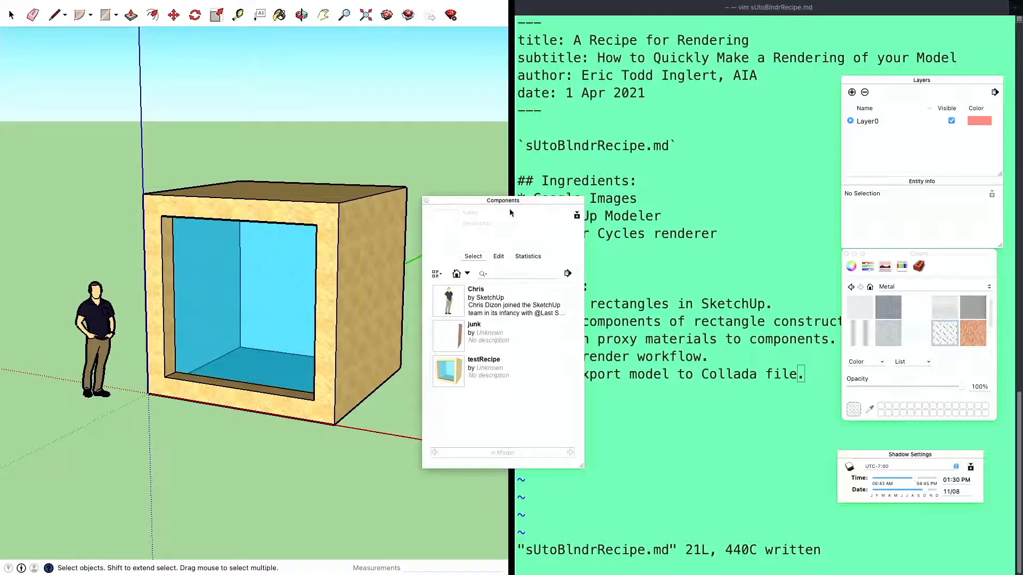
{"action": "left_click", "coordinate": [567, 273]}
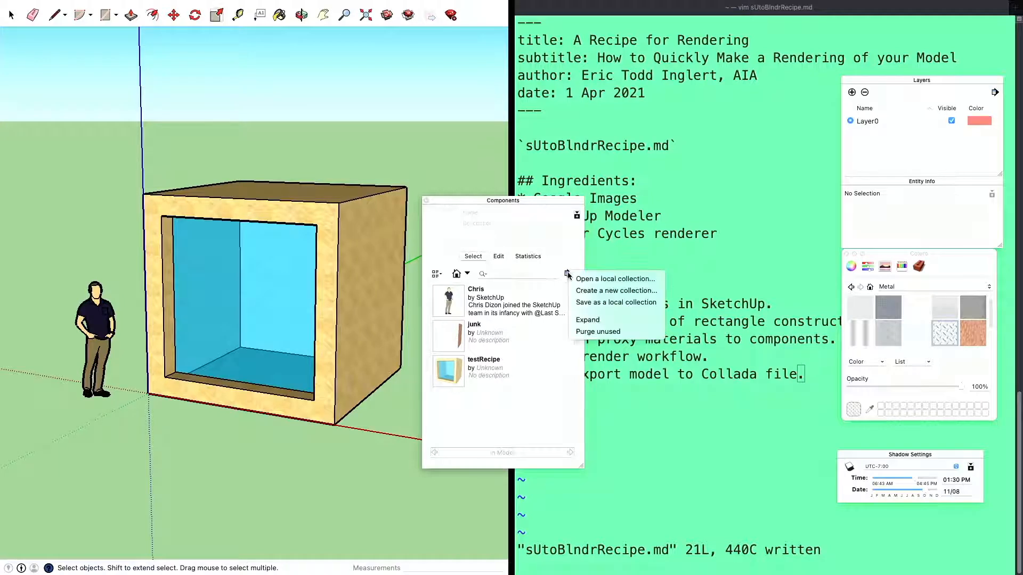
{"action": "left_click", "coordinate": [590, 331]}
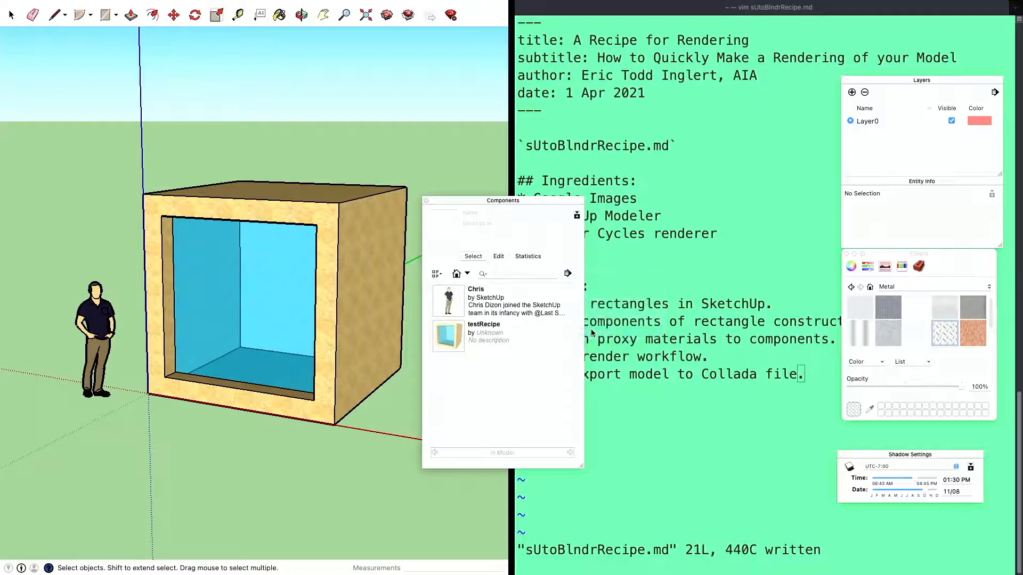
{"action": "left_click", "coordinate": [427, 201]}
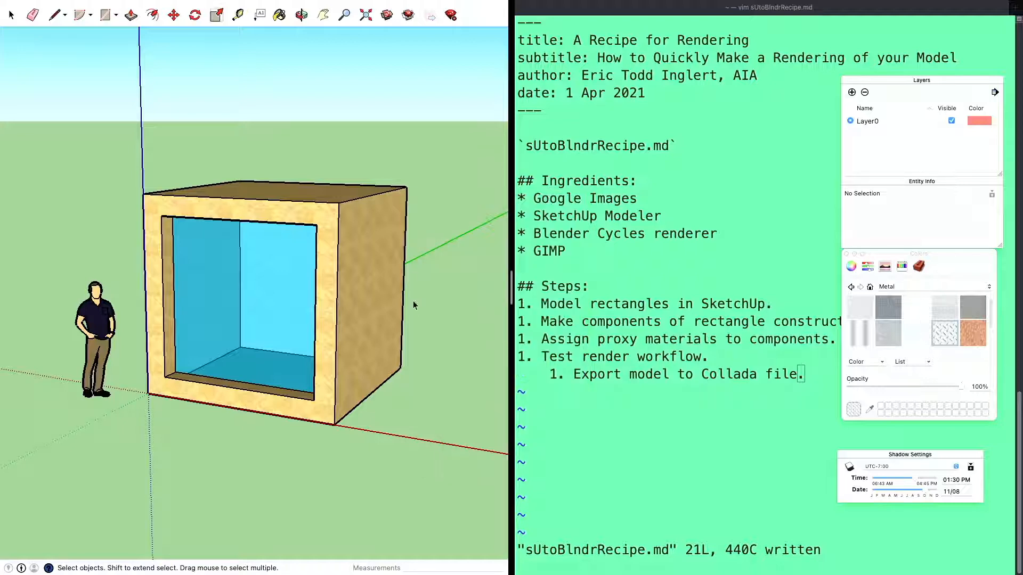
Switch to the recipe notes in Terminal and add the sub-step "1. Import Collada to Blender." under the Collada export line
{"action": "left_click", "coordinate": [658, 409]}
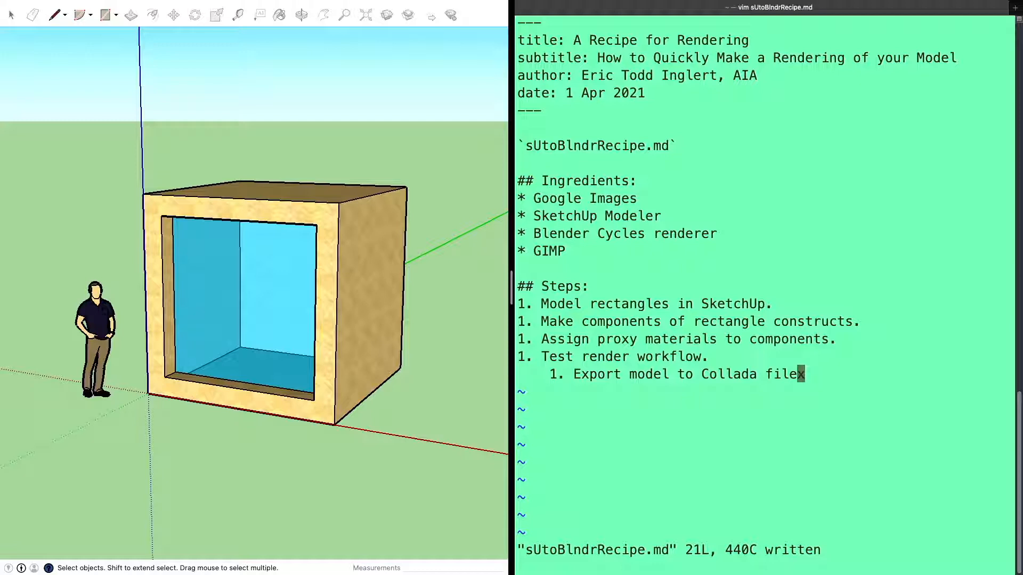
{"action": "key", "text": "A"}
{"action": "key", "text": "Return"}
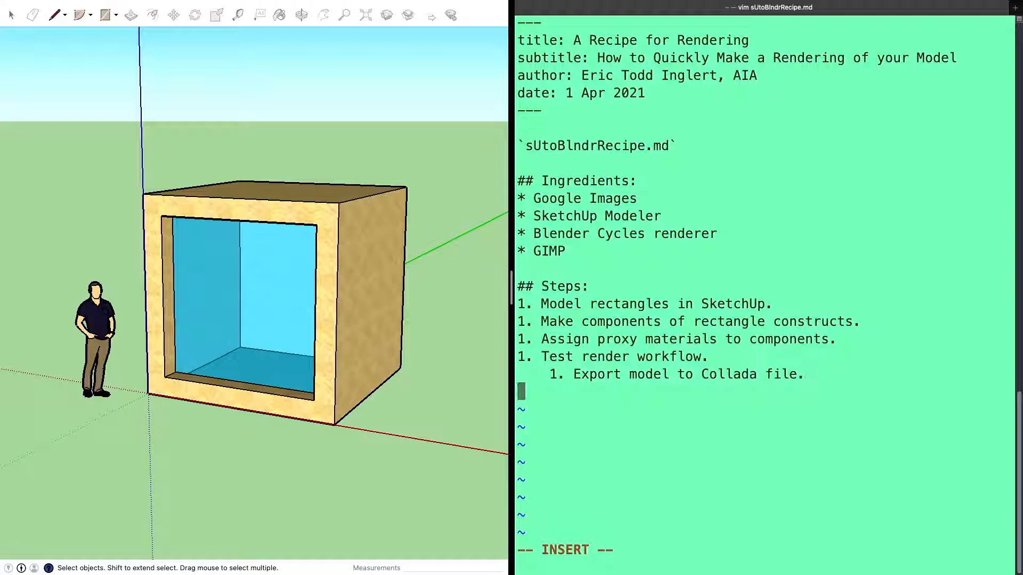
{"action": "type", "text": "1."}
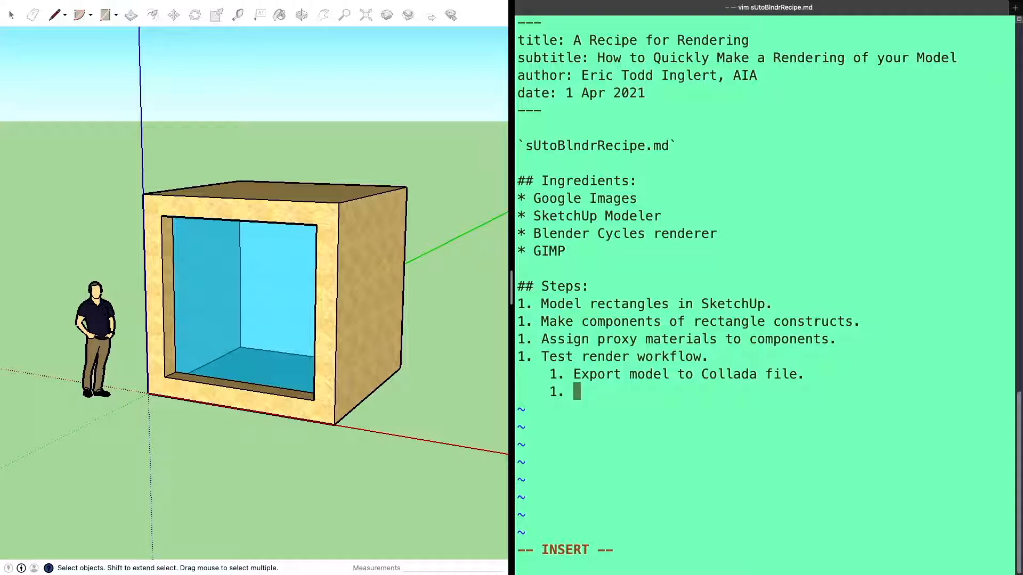
{"action": "type", "text": "Import Coll"}
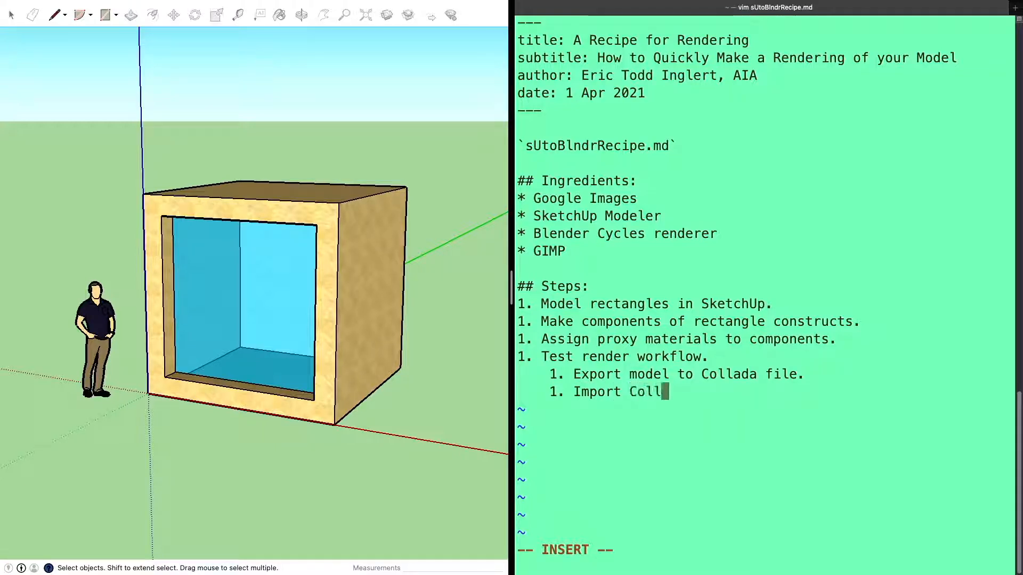
{"action": "type", "text": "ada to B"}
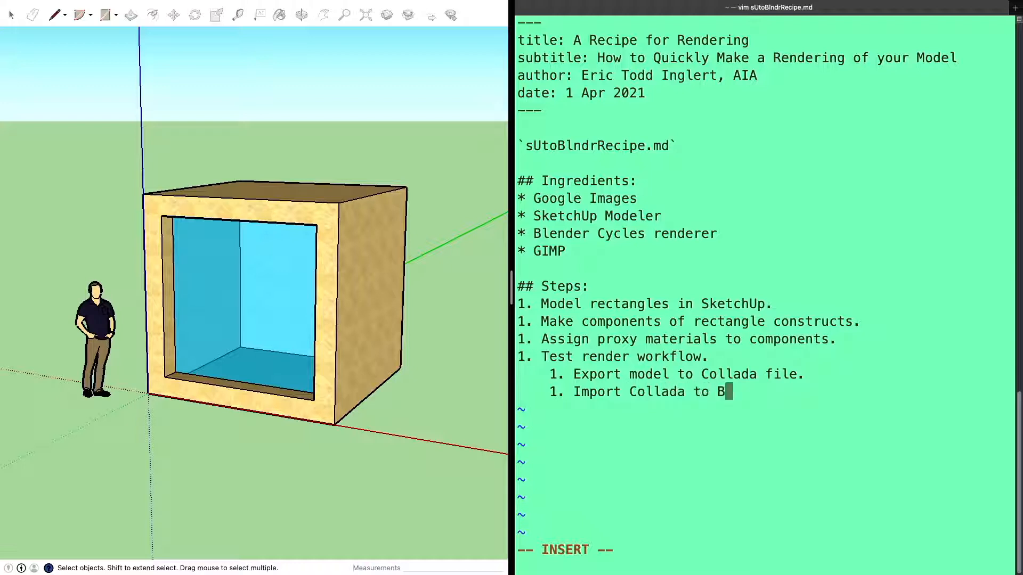
{"action": "type", "text": "len"}
{"action": "type", "text": "der"}
{"action": "type", "text": "."}
Start another indented "1." item below the Blender import line and save sUtoBlndrRecipe.md
{"action": "key", "text": "Return"}
{"action": "type", "text": "1."}
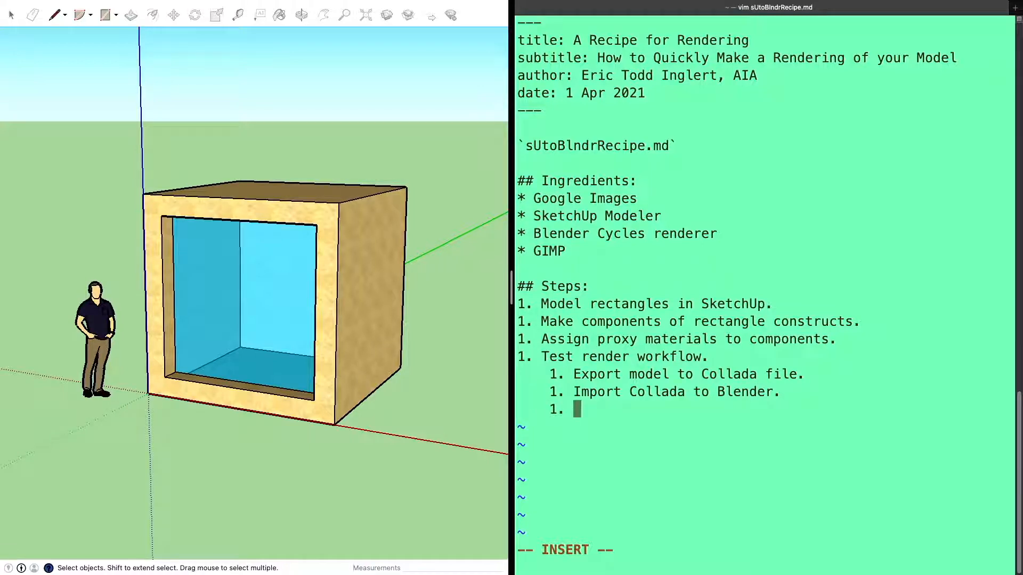
{"action": "key", "text": "Escape"}
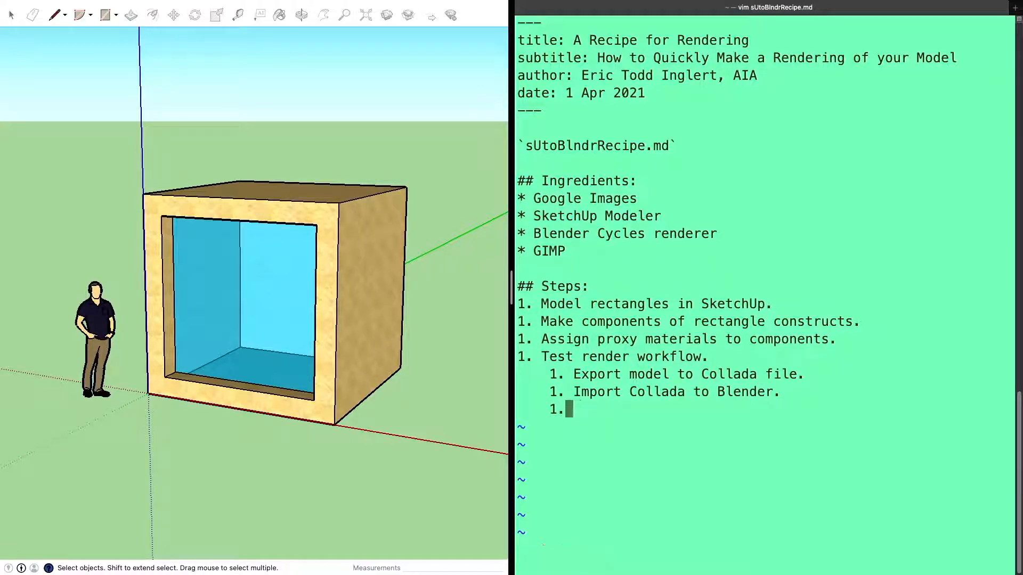
{"action": "type", "text": ":w"}
{"action": "key", "text": "Return"}
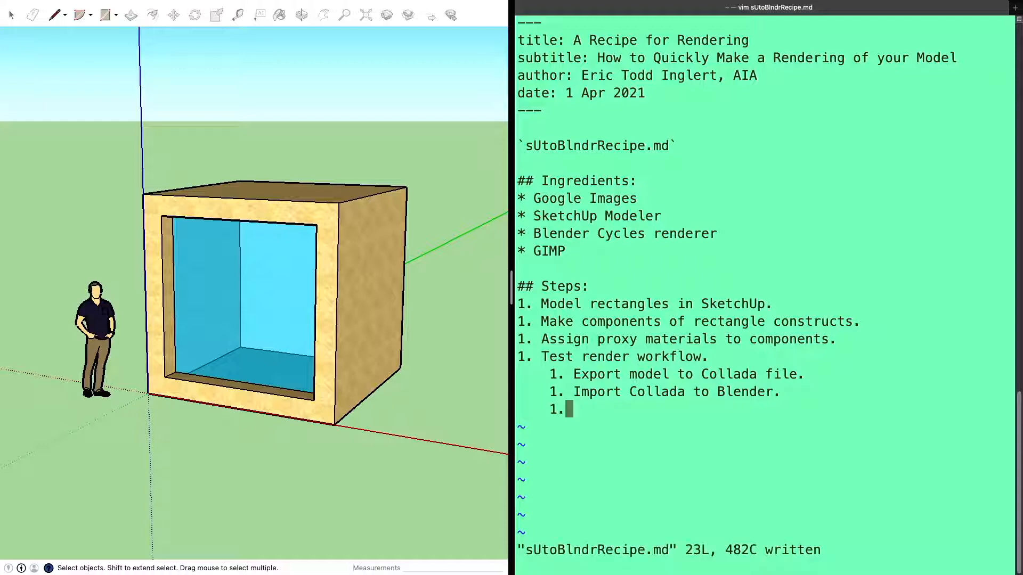
Switch to SketchUp and set up a 3D model export as COLLADA File (*.dae), accepting options for triangulated faces, component hierarchies and texture maps
{"action": "left_click", "coordinate": [201, 127]}
{"action": "mouse_move", "coordinate": [69, 7]}
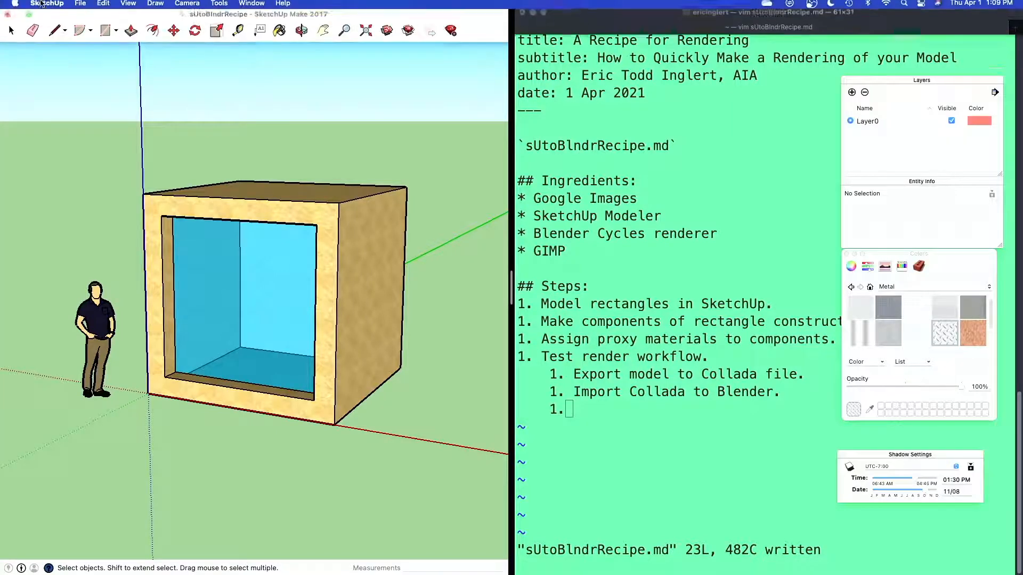
{"action": "left_click", "coordinate": [80, 6]}
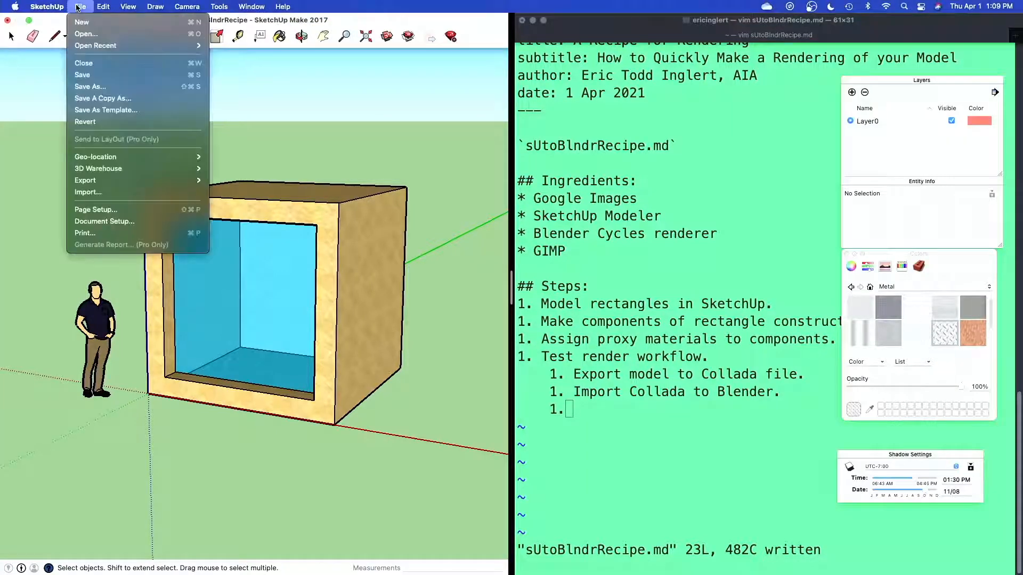
{"action": "mouse_move", "coordinate": [87, 182]}
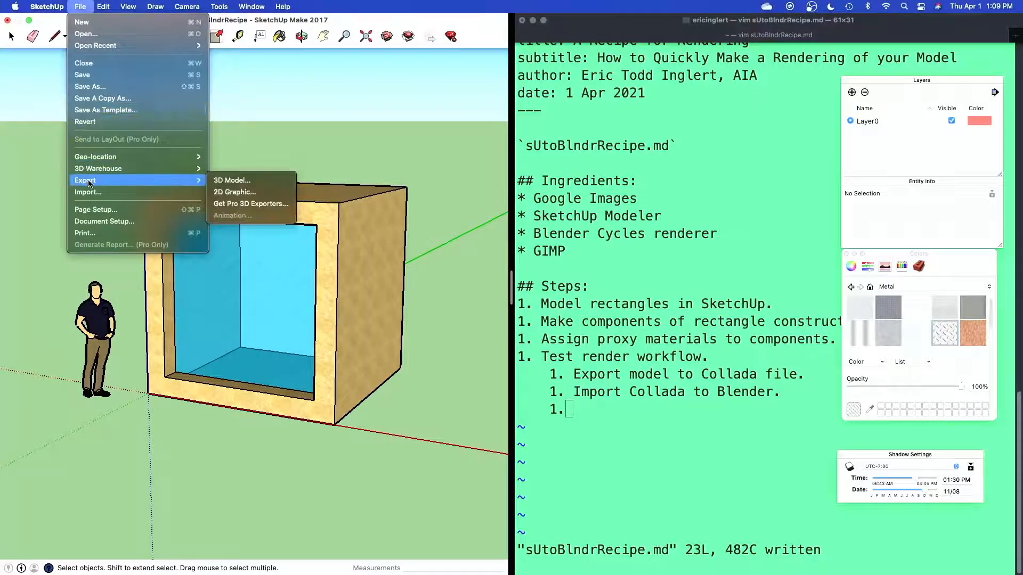
{"action": "left_click", "coordinate": [258, 182]}
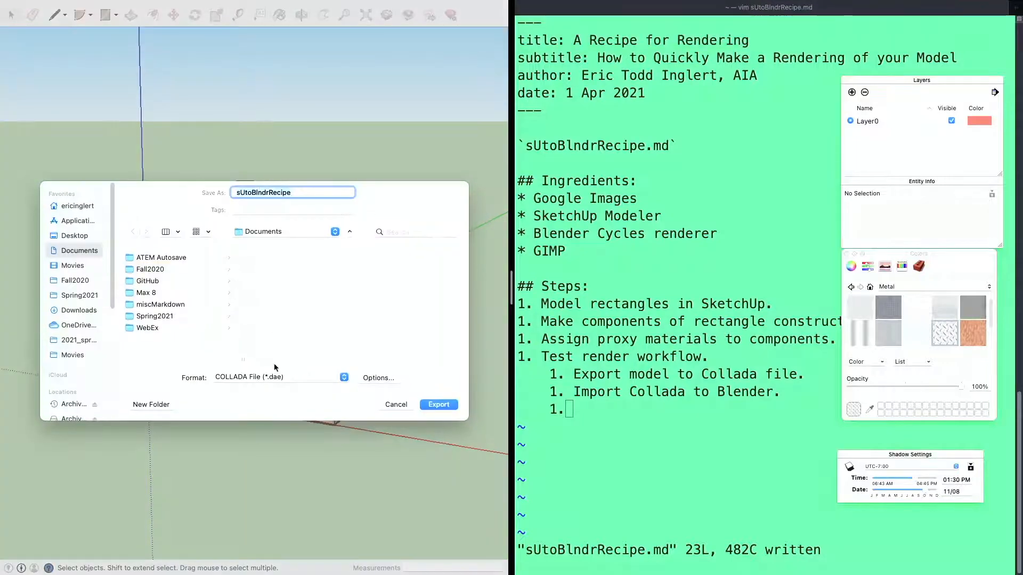
{"action": "left_click", "coordinate": [284, 378]}
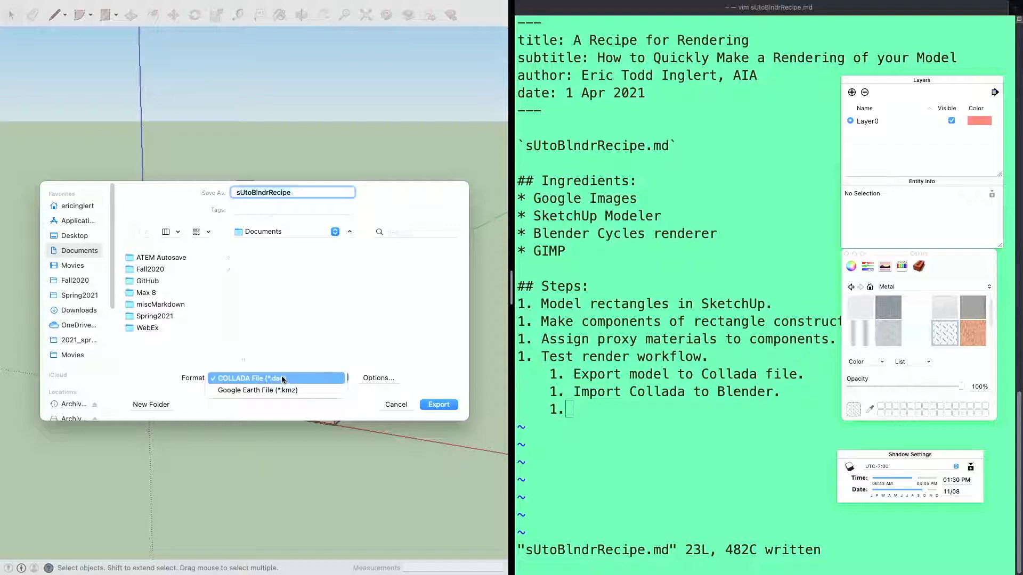
{"action": "left_click", "coordinate": [283, 378]}
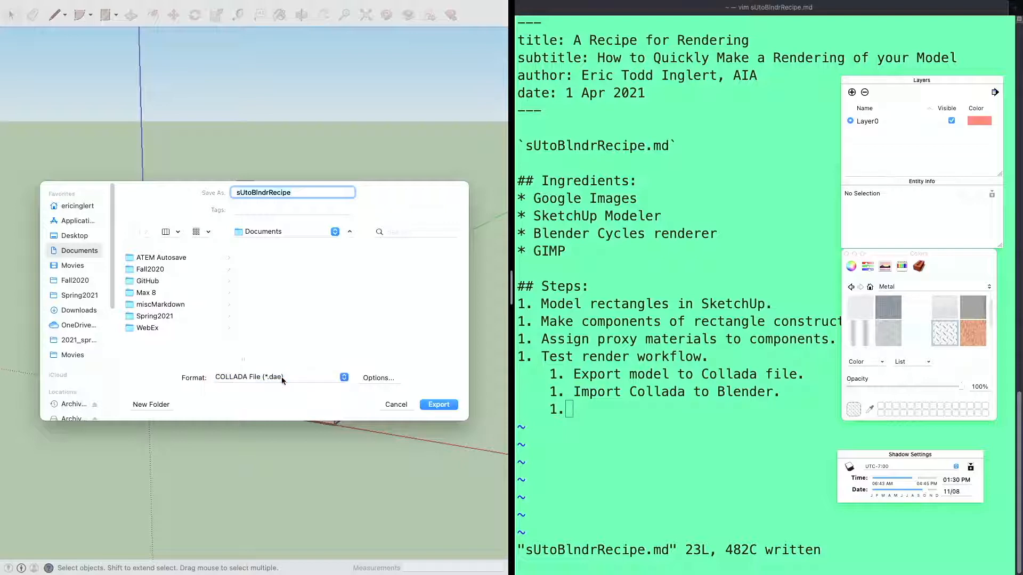
{"action": "left_click", "coordinate": [378, 378]}
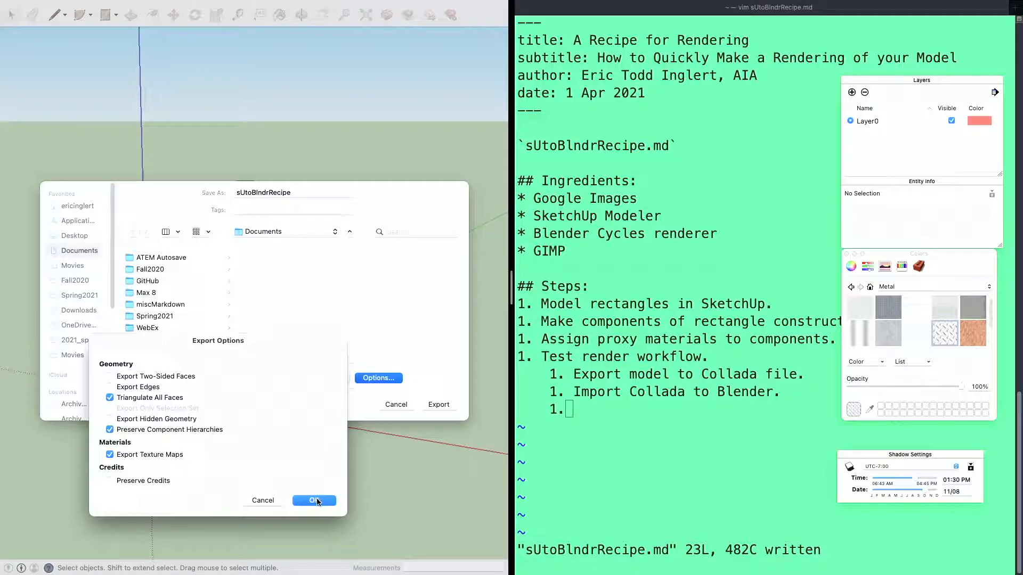
{"action": "left_click", "coordinate": [315, 501]}
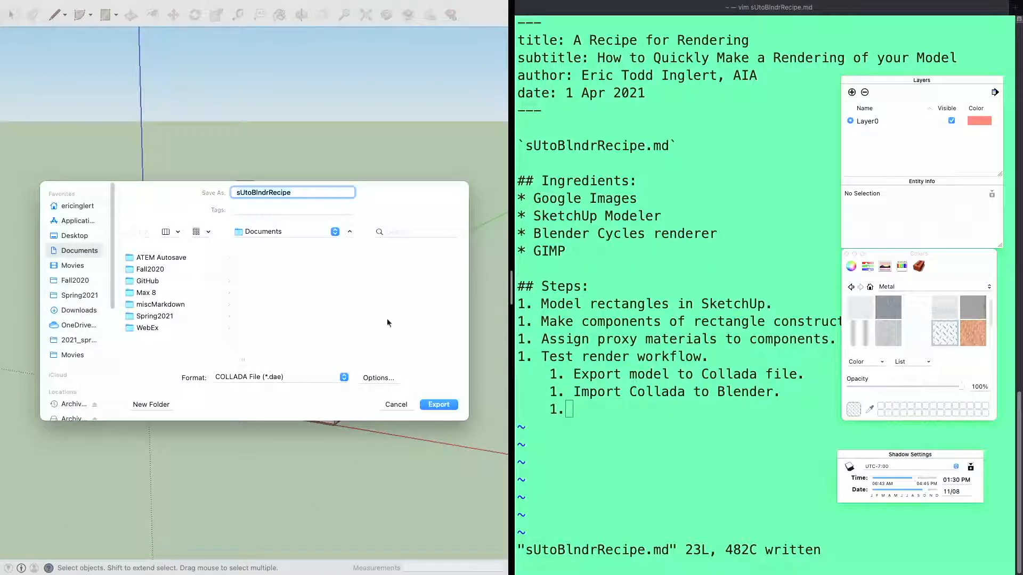
Export the Collada file sUtoBlndrRecipe to the Desktop, and save the SketchUp model
{"action": "left_click", "coordinate": [78, 236]}
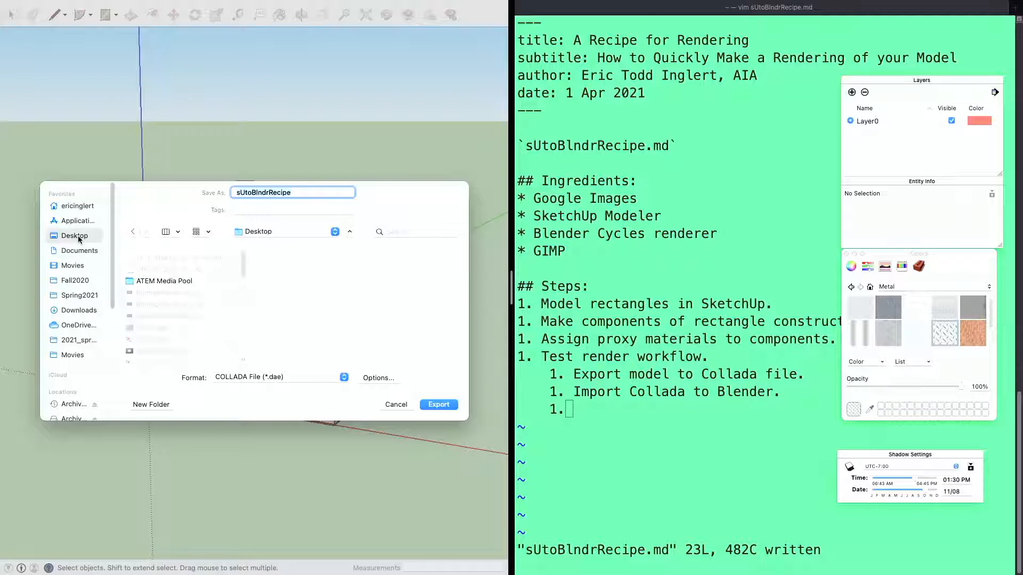
{"action": "left_click", "coordinate": [441, 406]}
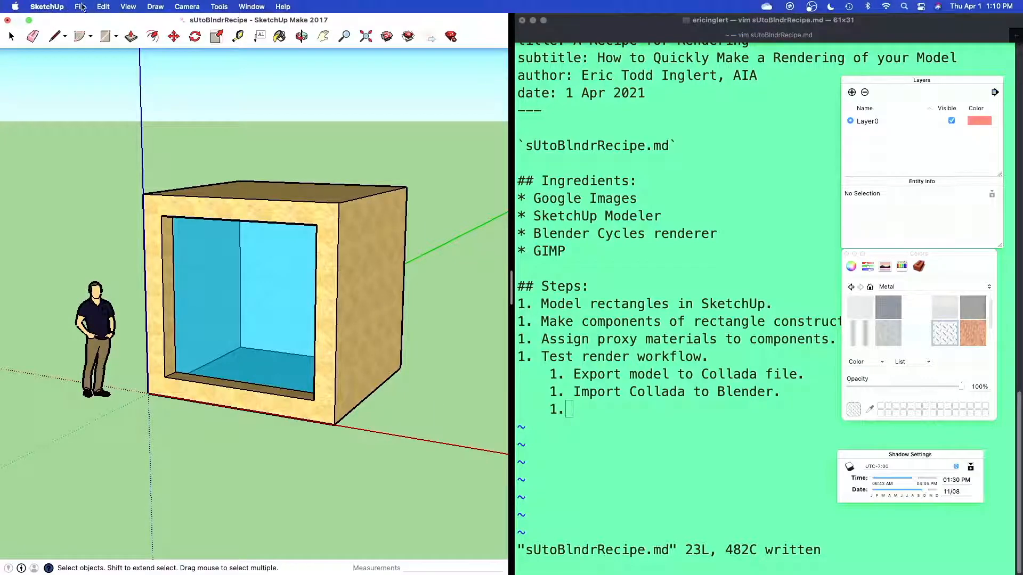
{"action": "left_click", "coordinate": [81, 6]}
{"action": "left_click", "coordinate": [81, 76]}
{"action": "mouse_move", "coordinate": [85, 4]}
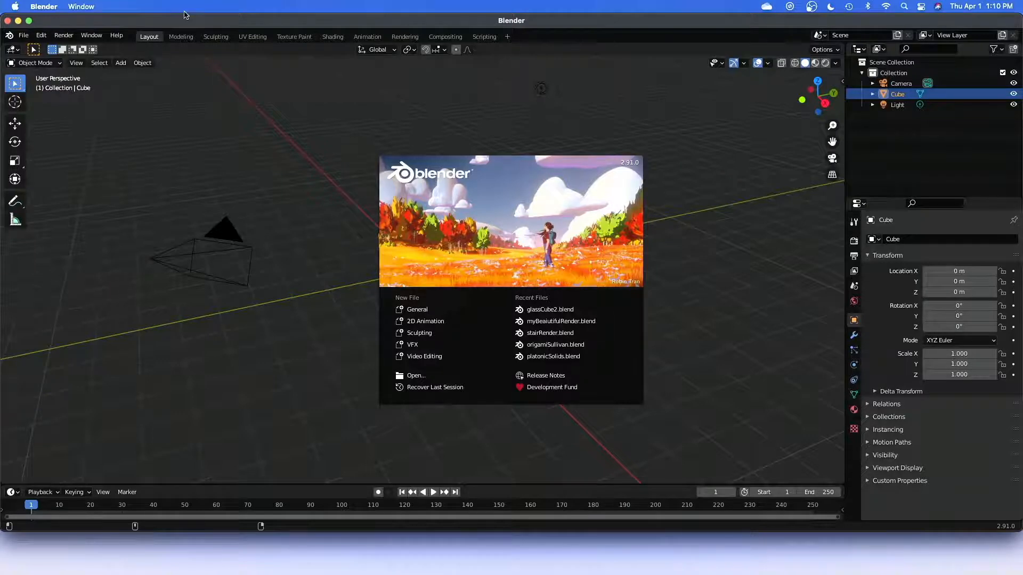
Take SketchUp out of split view with the notes, and swap its window for the Blender window on the main desktop
{"action": "left_click_drag", "start_coordinate": [190, 24], "coordinate": [0, 26]}
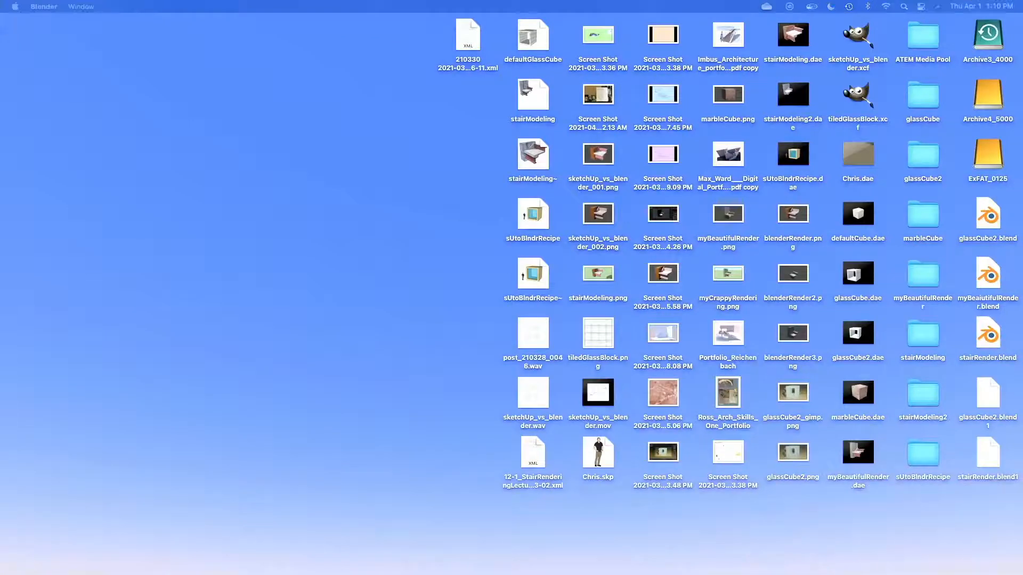
{"action": "left_click", "coordinate": [391, 169]}
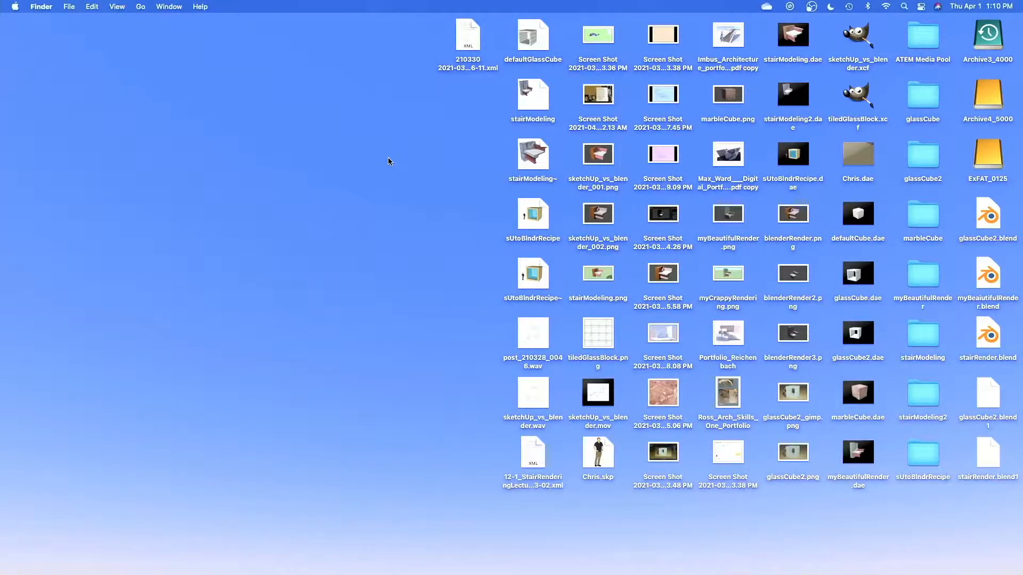
{"action": "key", "text": "ctrl+Up"}
{"action": "left_click", "coordinate": [554, 31]}
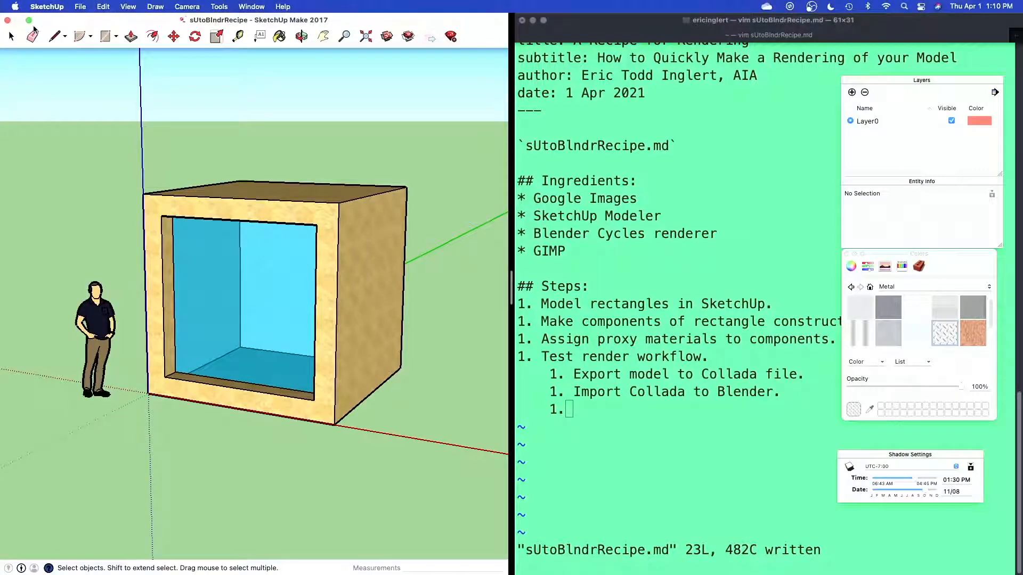
{"action": "left_click", "coordinate": [29, 20]}
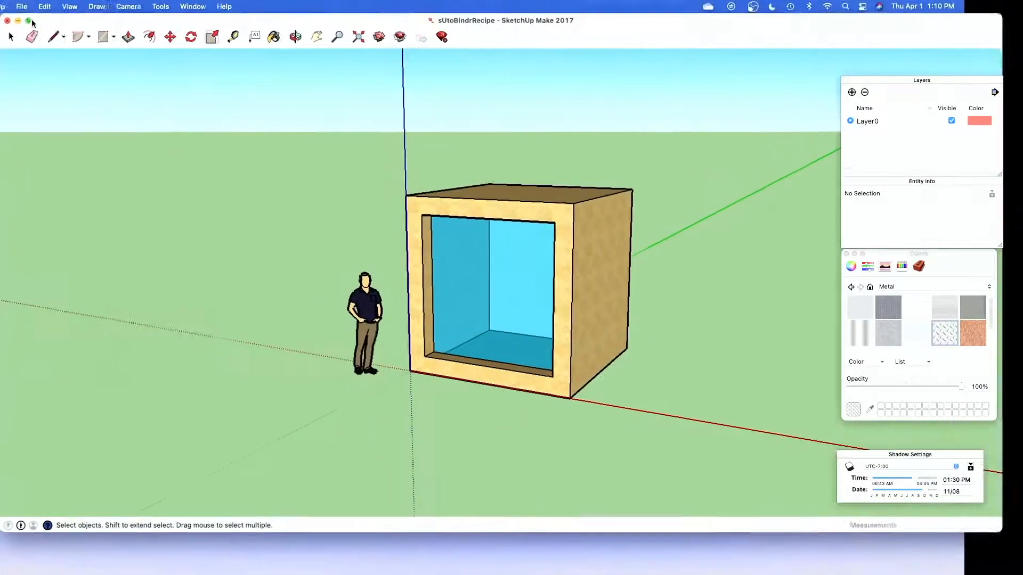
{"action": "mouse_move", "coordinate": [118, 23]}
{"action": "left_mouse_down"}
{"action": "mouse_move", "coordinate": [0, 46]}
{"action": "mouse_move", "coordinate": [0, 141]}
{"action": "left_mouse_up"}
{"action": "mouse_move", "coordinate": [0, 43]}
{"action": "left_mouse_down"}
{"action": "mouse_move", "coordinate": [293, 54]}
{"action": "mouse_move", "coordinate": [276, 43]}
{"action": "left_mouse_up"}
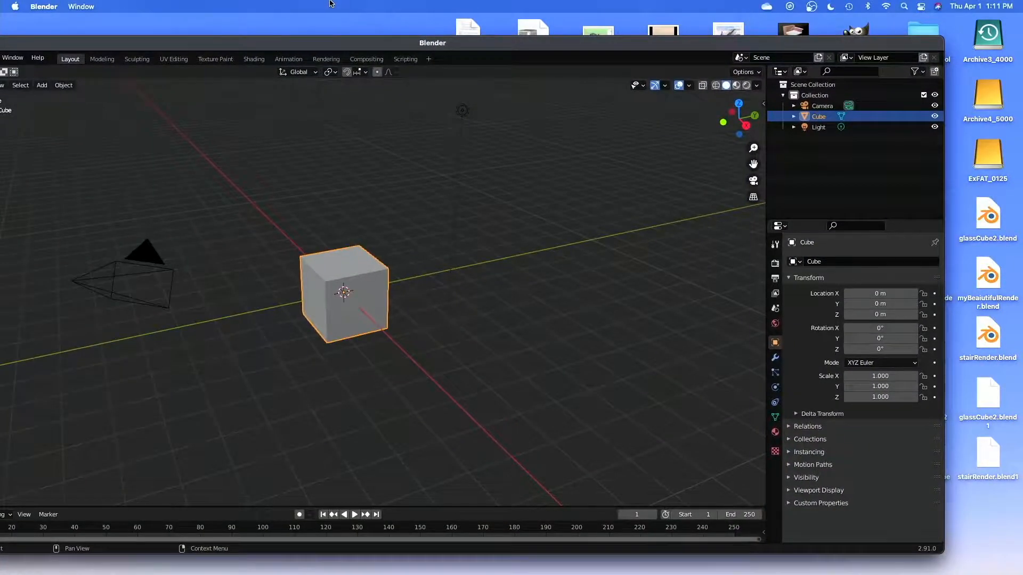
Try to tile the Blender window in split view while the notes' Terminal window is still full screen
{"action": "key", "text": "ctrl+Up"}
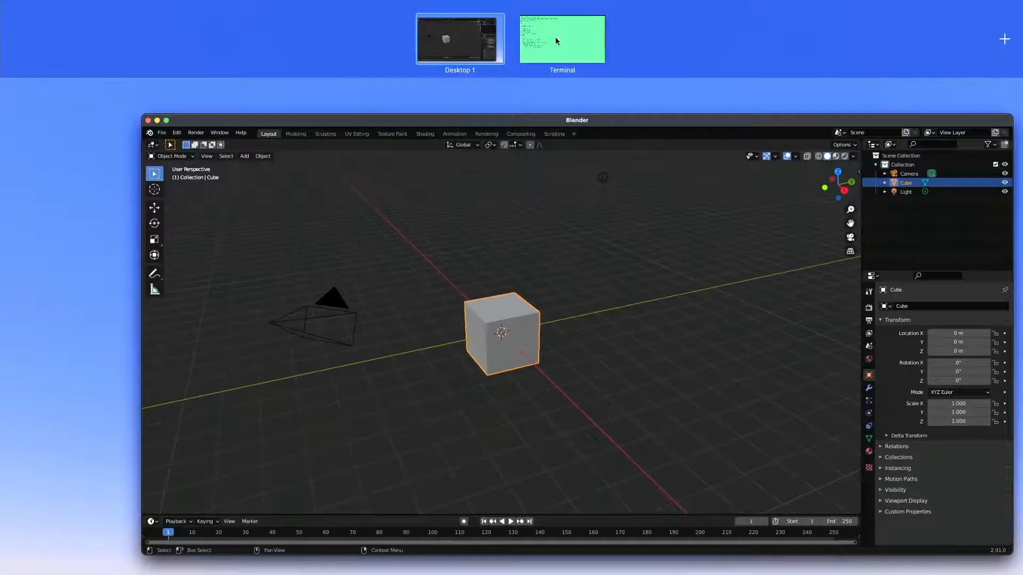
{"action": "left_click", "coordinate": [433, 115]}
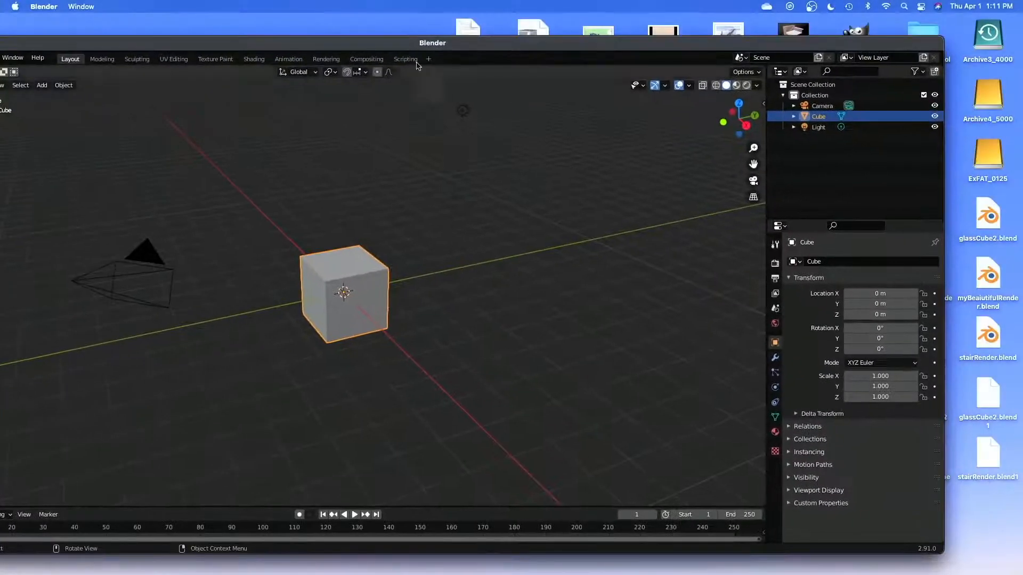
{"action": "left_click", "coordinate": [81, 17]}
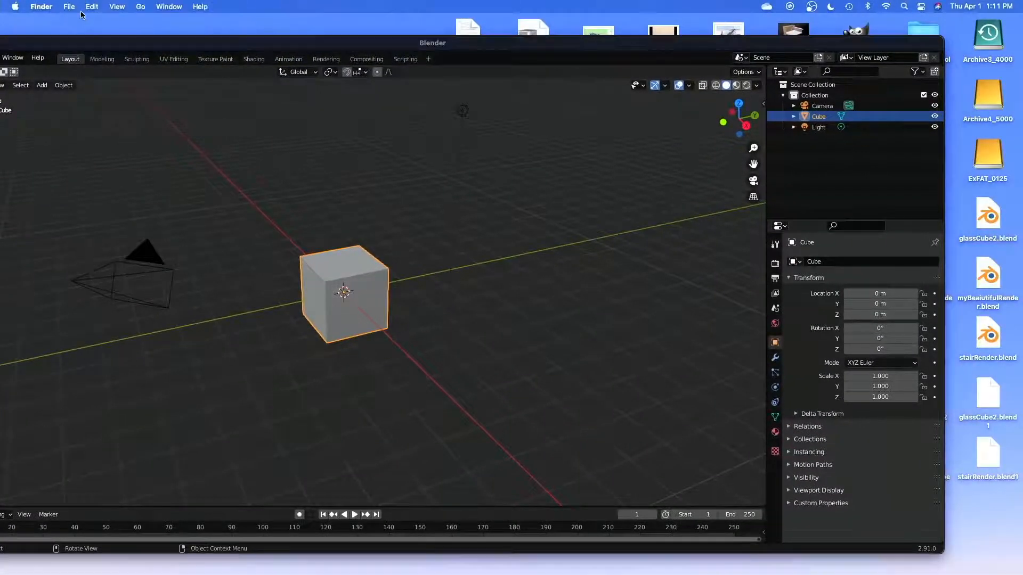
{"action": "left_click", "coordinate": [127, 39]}
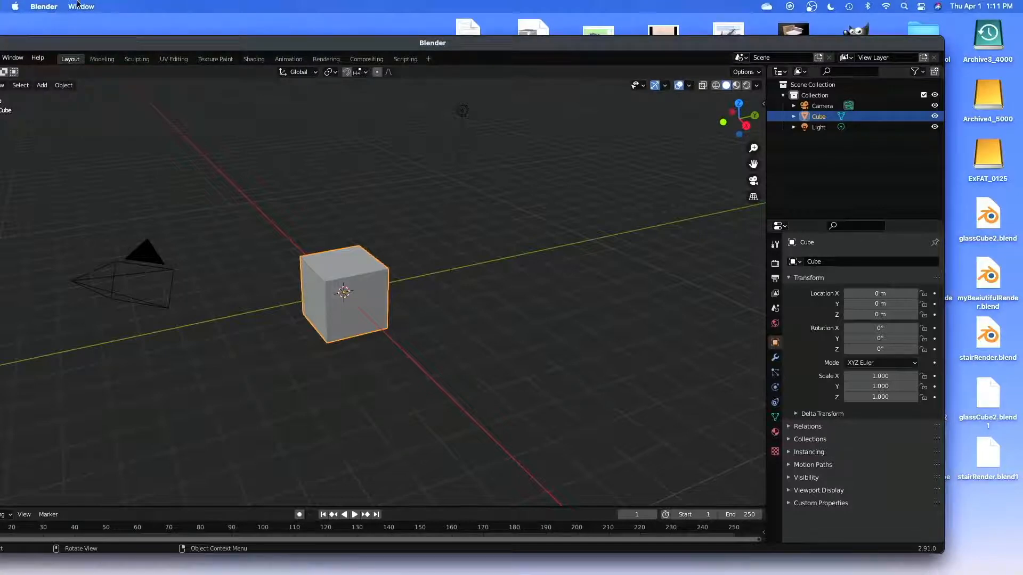
{"action": "left_click", "coordinate": [80, 6]}
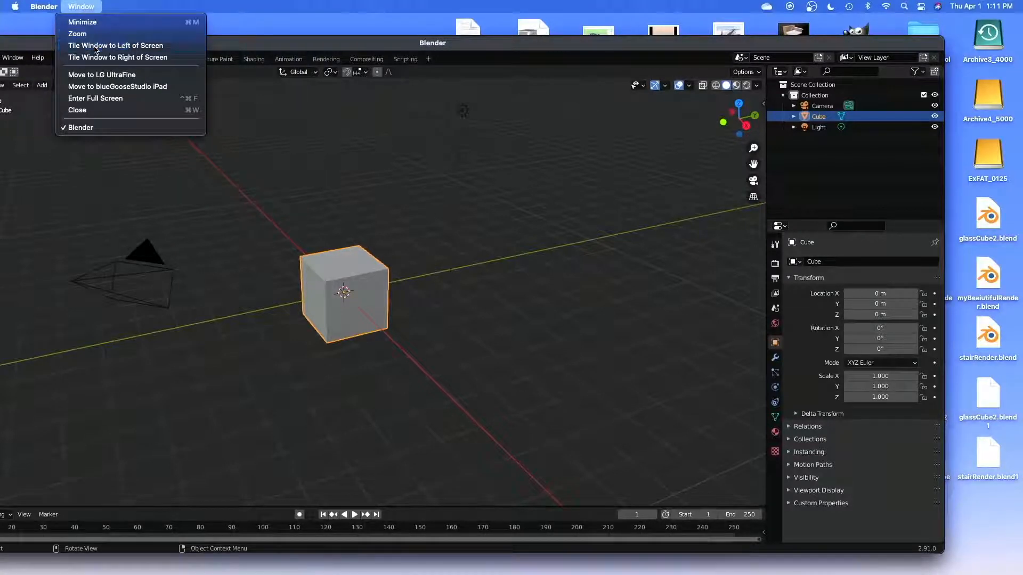
{"action": "left_click", "coordinate": [95, 47]}
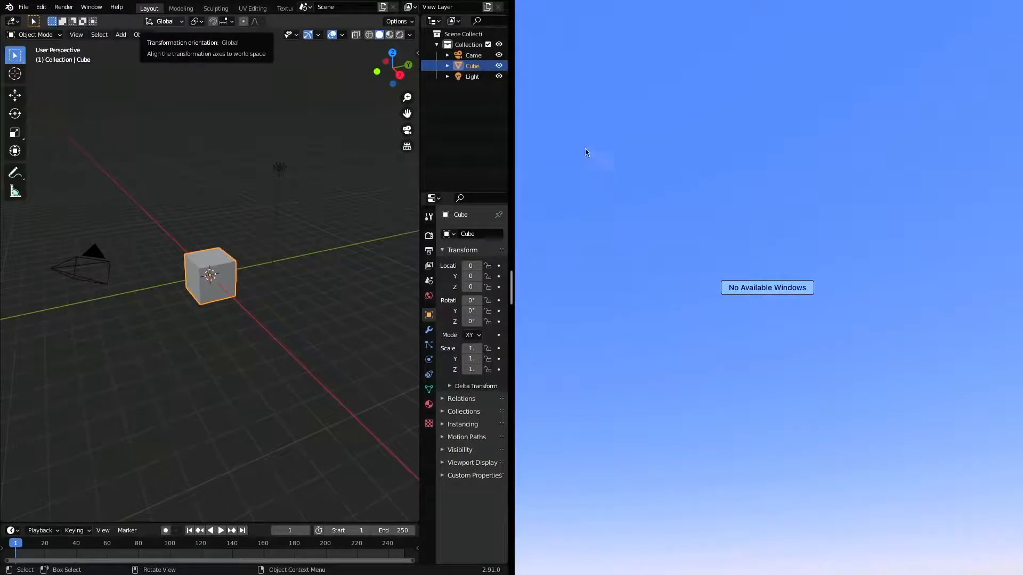
{"action": "left_click", "coordinate": [692, 212]}
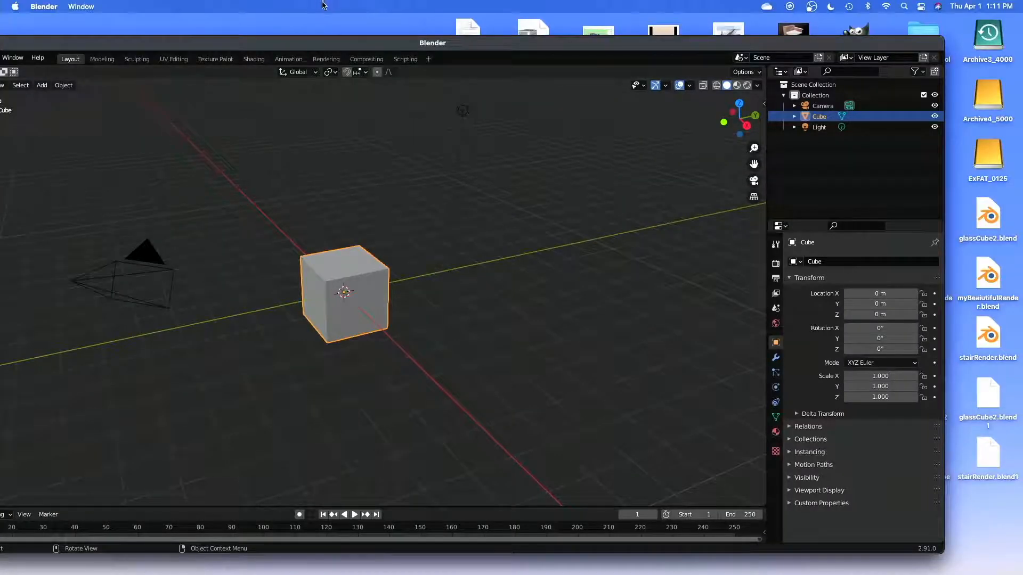
Take the notes' Terminal window out of full screen and tile it on the right half of a split view with Blender
{"action": "key", "text": "ctrl+Up"}
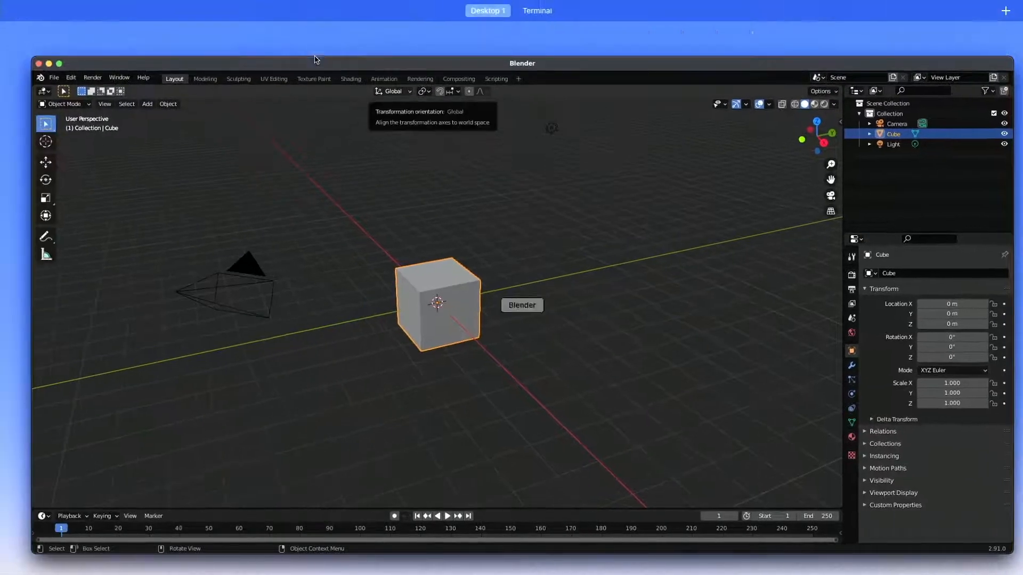
{"action": "mouse_move", "coordinate": [454, 43]}
{"action": "left_click", "coordinate": [621, 40]}
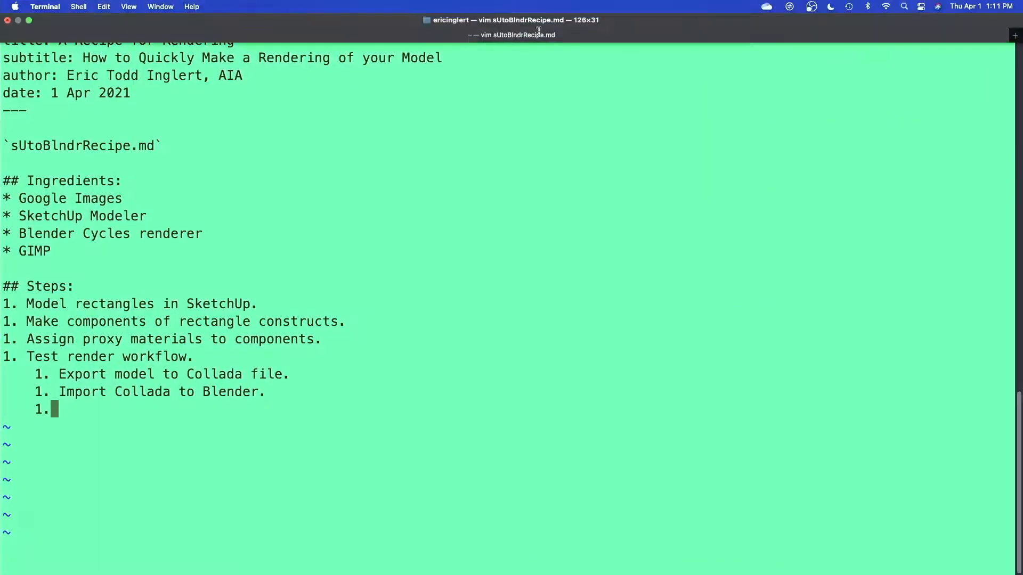
{"action": "left_click", "coordinate": [29, 20]}
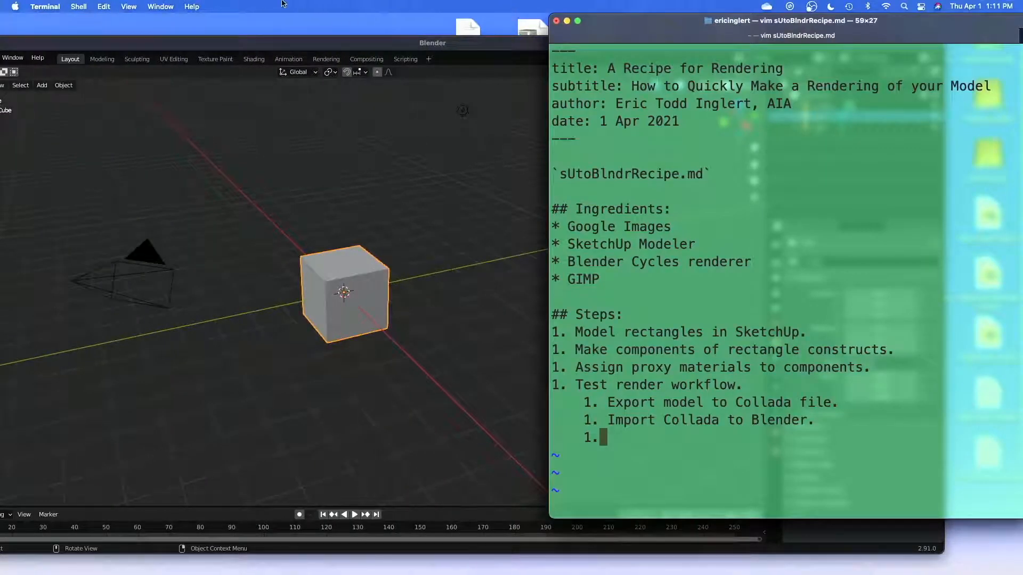
{"action": "left_click", "coordinate": [167, 7]}
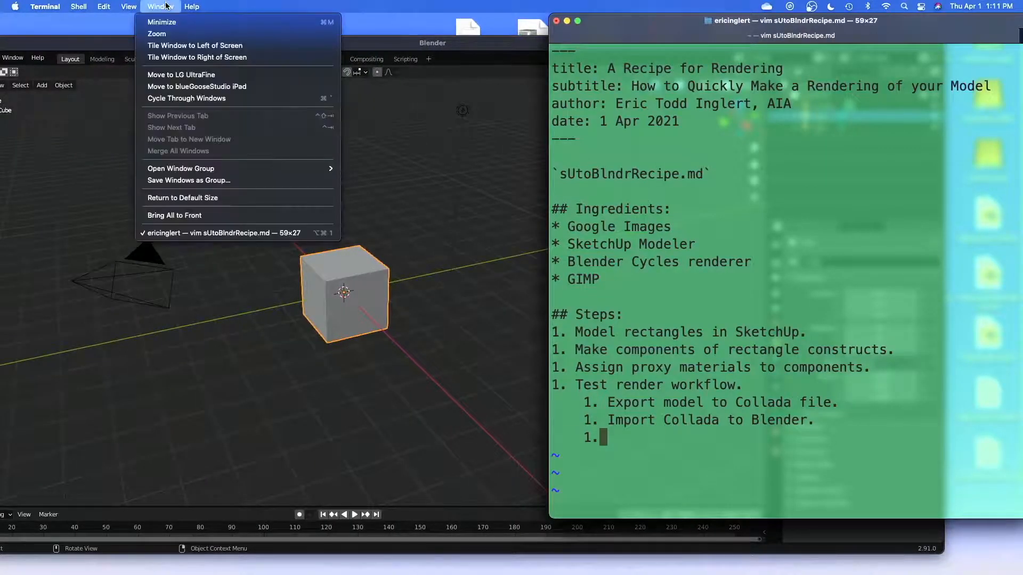
{"action": "left_click", "coordinate": [197, 58]}
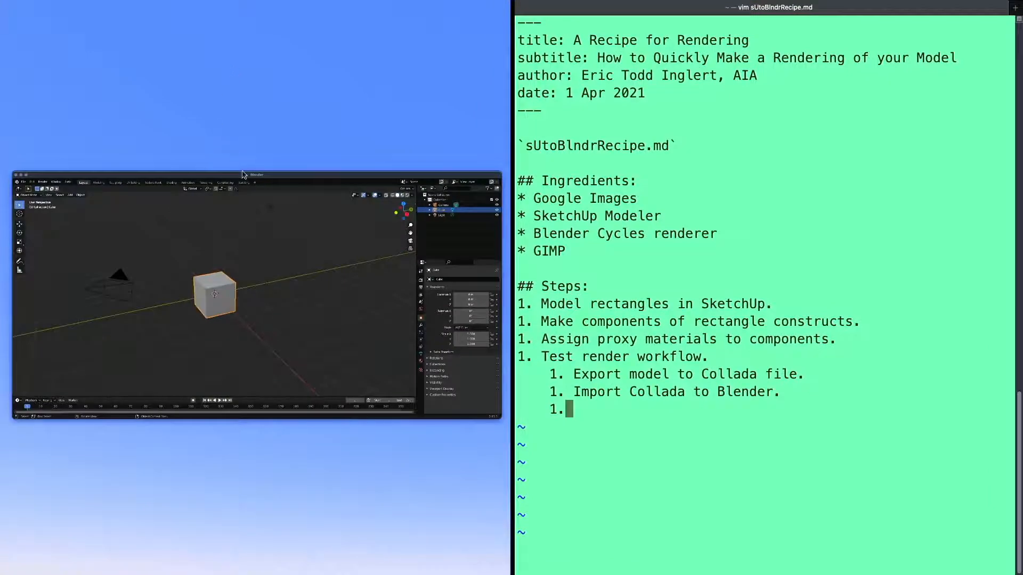
{"action": "left_click", "coordinate": [253, 180]}
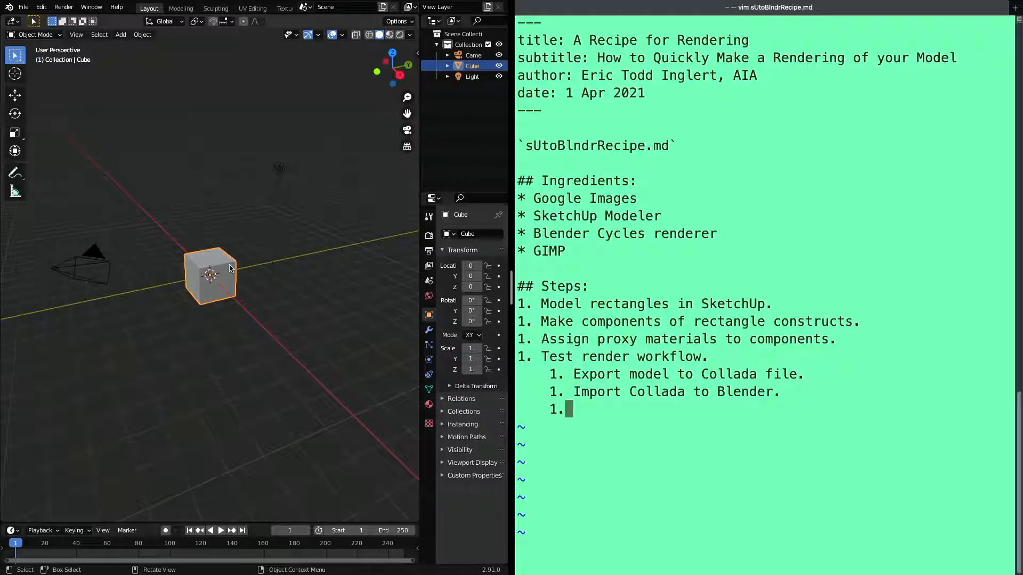
Examine the default Blender scene around the cube from several distances and viewing angles
{"action": "scroll", "coordinate": [229, 265], "scroll_direction": "up", "scroll_amount": 4}
{"action": "scroll", "coordinate": [230, 260], "scroll_direction": "down", "scroll_amount": 2}
{"action": "scroll", "coordinate": [229, 260], "scroll_direction": "up", "scroll_amount": 2}
{"action": "scroll", "coordinate": [229, 259], "scroll_direction": "down", "scroll_amount": 2}
{"action": "scroll", "coordinate": [229, 259], "scroll_direction": "up", "scroll_amount": 3}
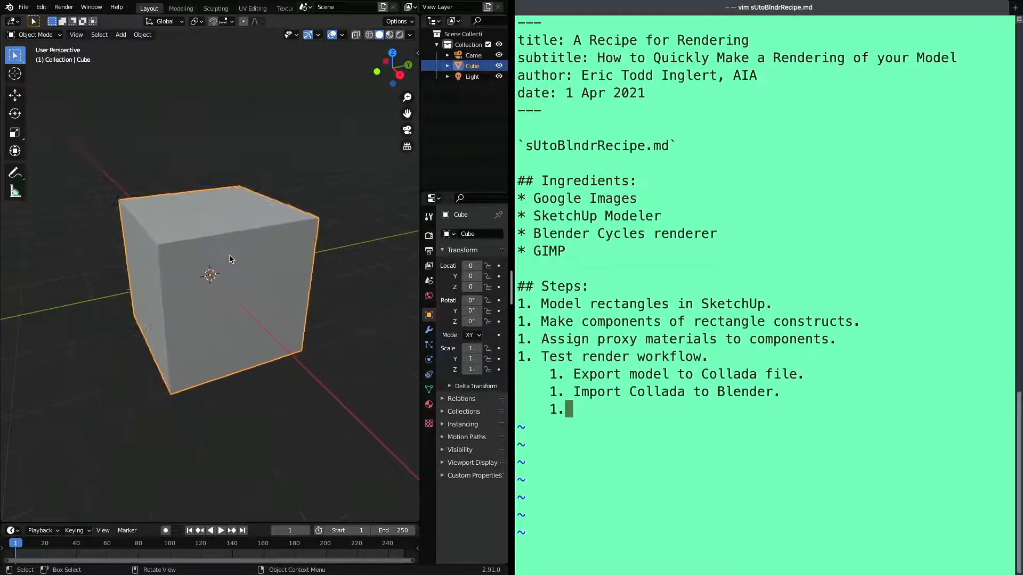
{"action": "scroll", "coordinate": [229, 260], "scroll_direction": "down", "scroll_amount": 2}
{"action": "scroll", "coordinate": [229, 259], "scroll_direction": "up", "scroll_amount": 3}
{"action": "scroll", "coordinate": [229, 260], "scroll_direction": "down", "scroll_amount": 3}
{"action": "scroll", "coordinate": [229, 260], "scroll_direction": "up", "scroll_amount": 2}
{"action": "scroll", "coordinate": [229, 260], "scroll_direction": "down", "scroll_amount": 3}
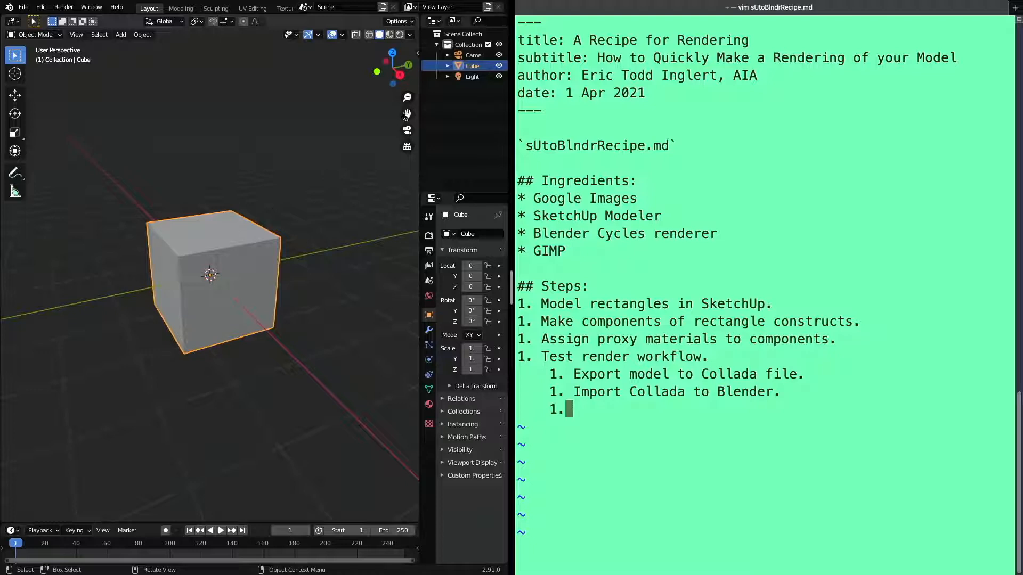
{"action": "left_click", "coordinate": [407, 113]}
{"action": "left_click_drag", "start_coordinate": [407, 114], "coordinate": [406, 114]}
{"action": "left_click_drag", "start_coordinate": [400, 74], "coordinate": [345, 119]}
{"action": "scroll", "coordinate": [251, 192], "scroll_direction": "down", "scroll_amount": 5}
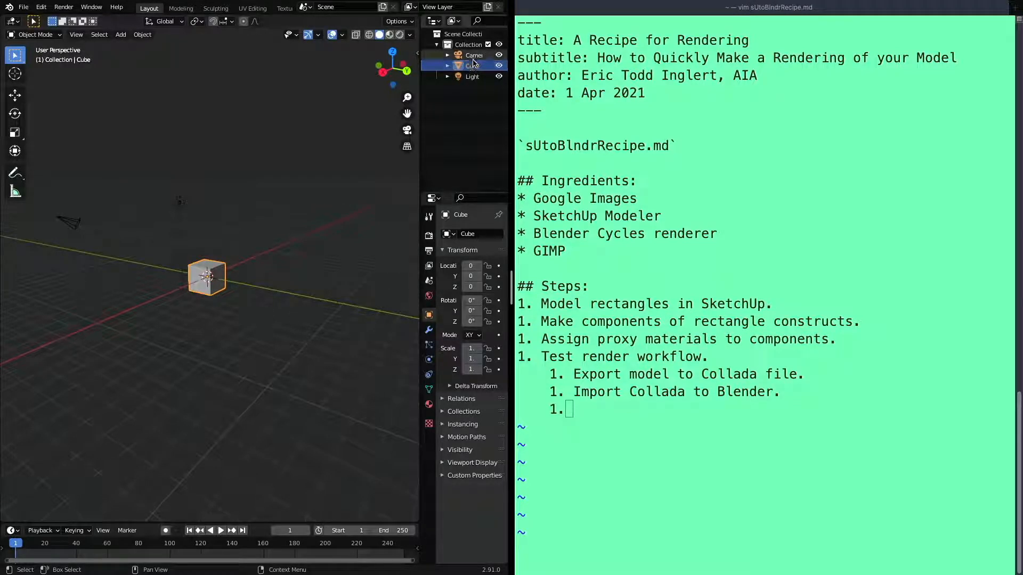
Select the default camera, cube and light one after another to identify each in the scene
{"action": "left_click", "coordinate": [475, 60]}
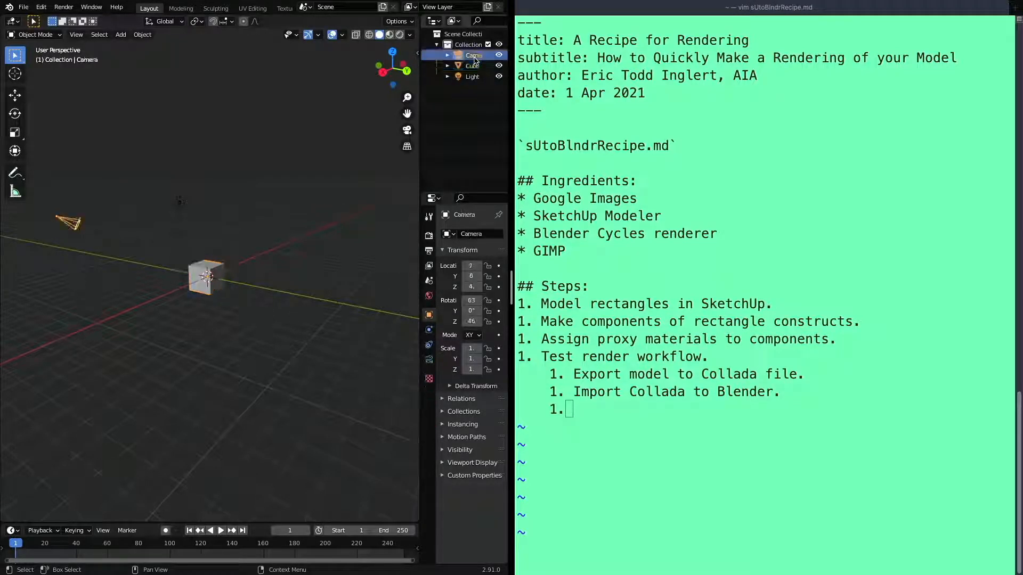
{"action": "left_click", "coordinate": [474, 67]}
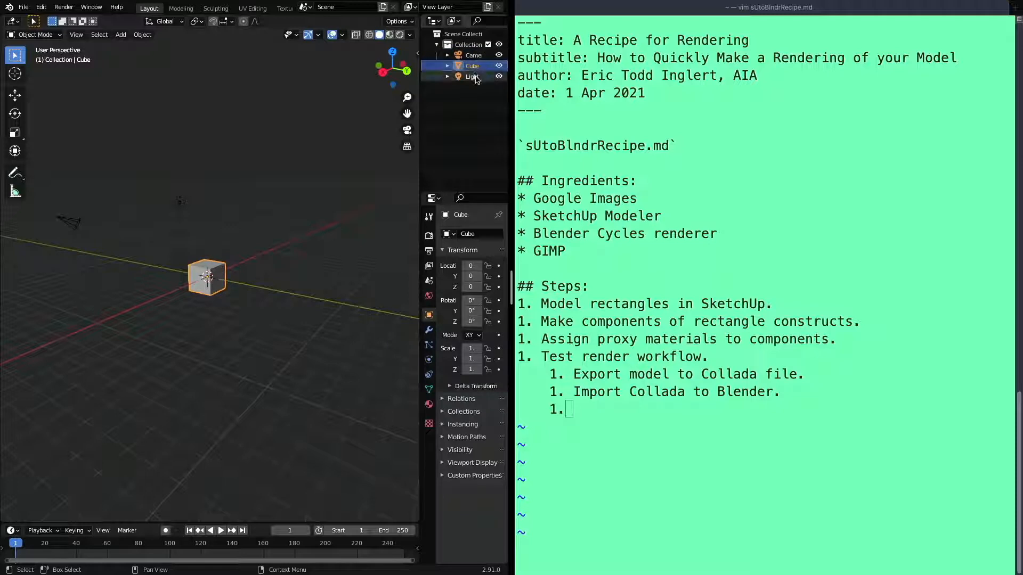
{"action": "left_click", "coordinate": [476, 78]}
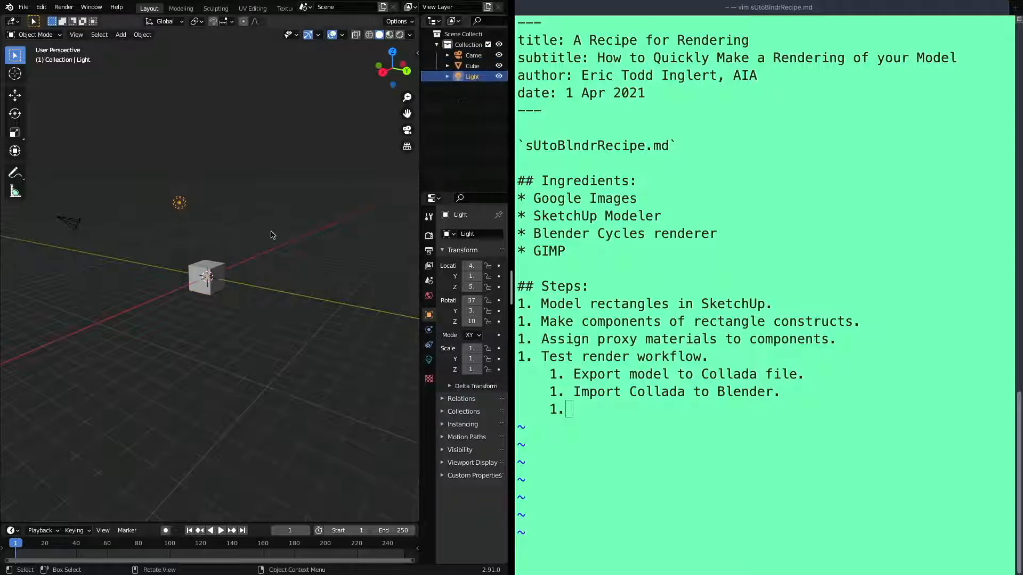
Delete the default cube from the Blender scene
{"action": "scroll", "coordinate": [217, 257], "scroll_direction": "up", "scroll_amount": 8}
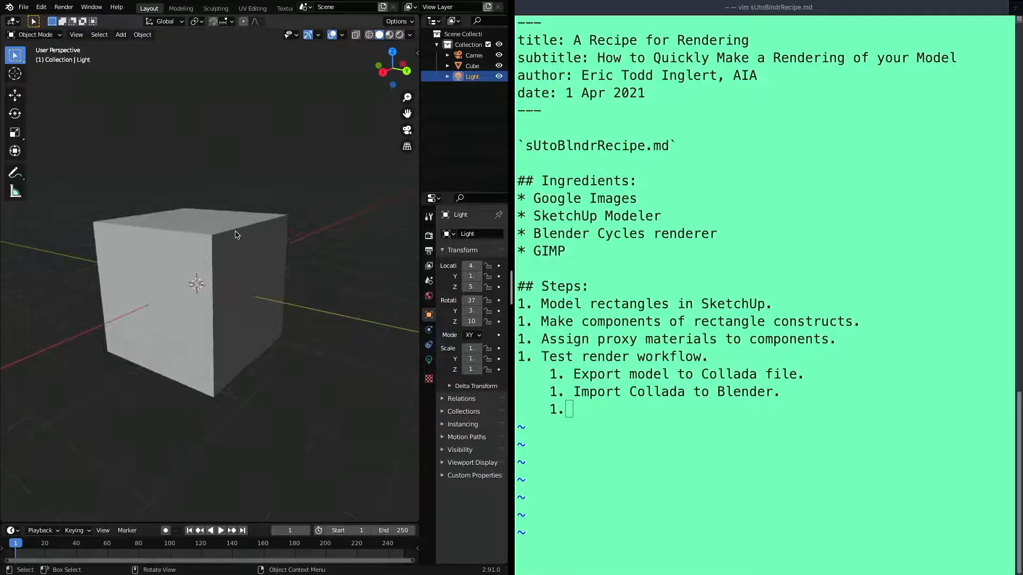
{"action": "left_click", "coordinate": [236, 234]}
{"action": "key", "text": "x"}
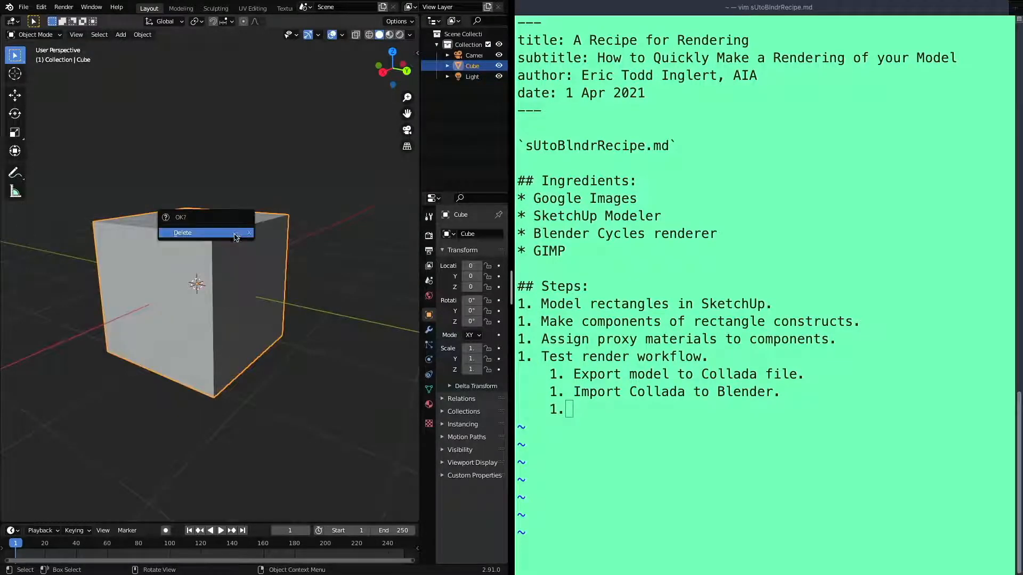
{"action": "left_click", "coordinate": [234, 234]}
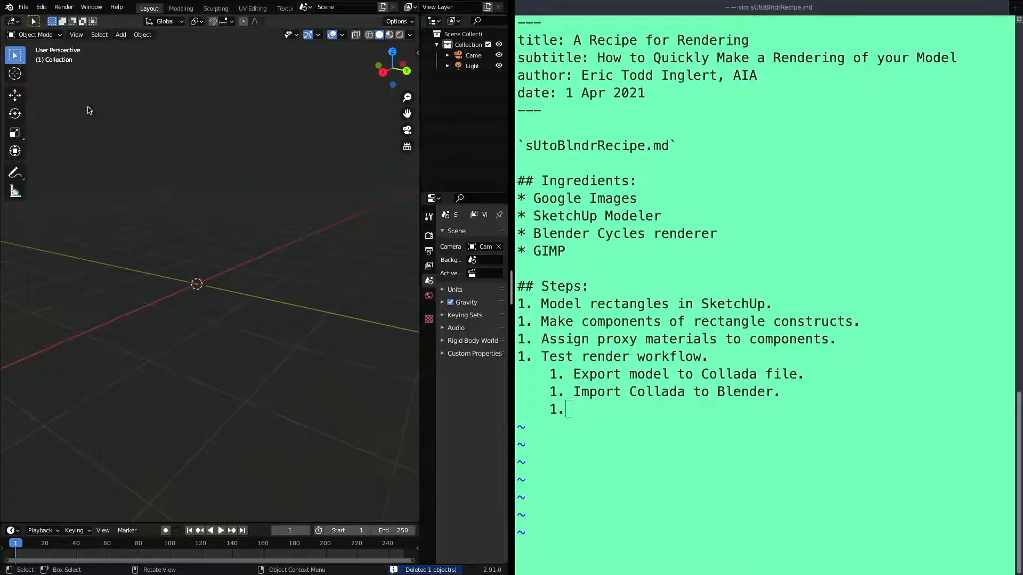
Import the Collada file sUtoBlndrRecipe.dae from the Desktop into the scene with the default import options
{"action": "left_click", "coordinate": [23, 7]}
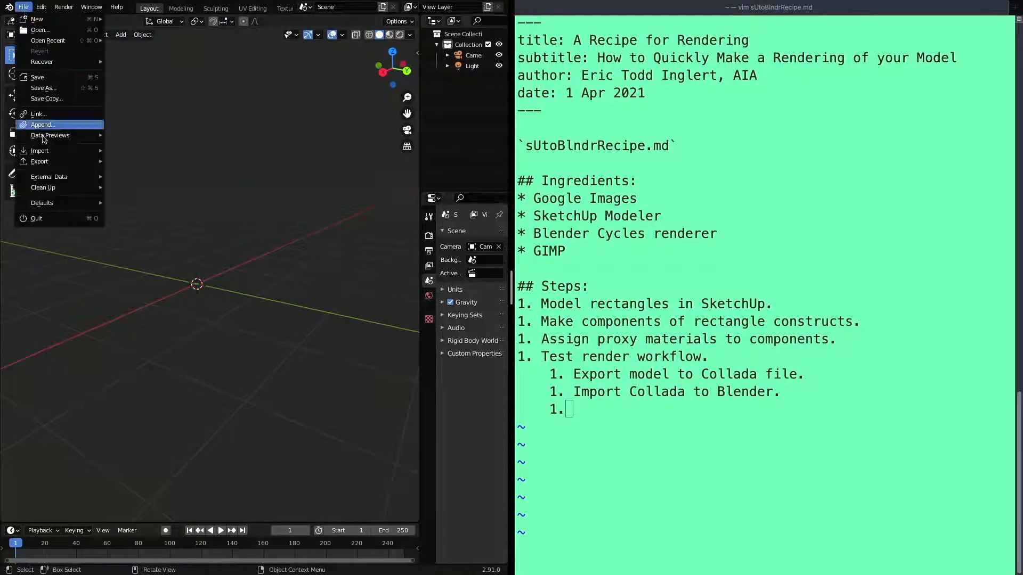
{"action": "mouse_move", "coordinate": [44, 151]}
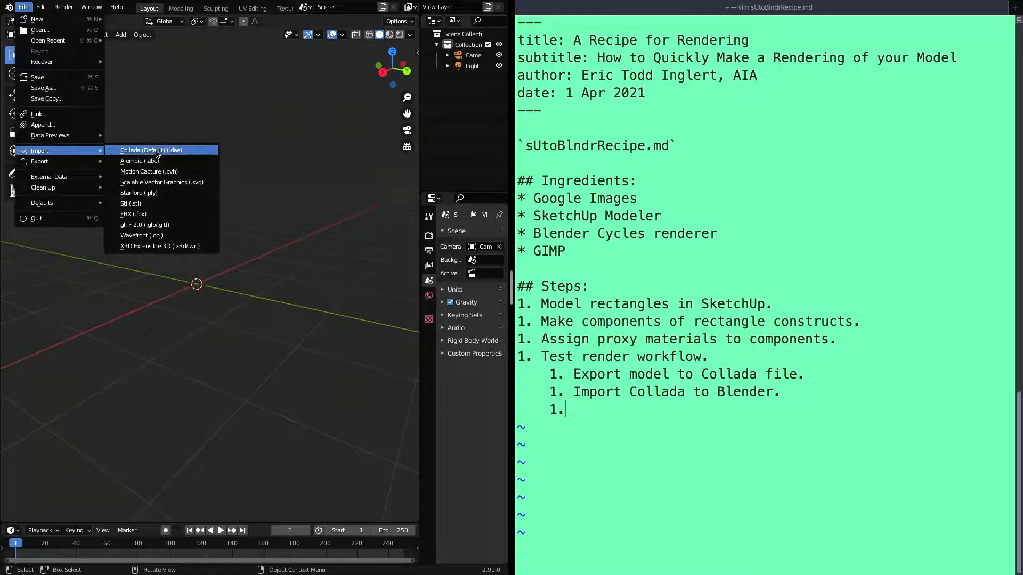
{"action": "left_click", "coordinate": [155, 151]}
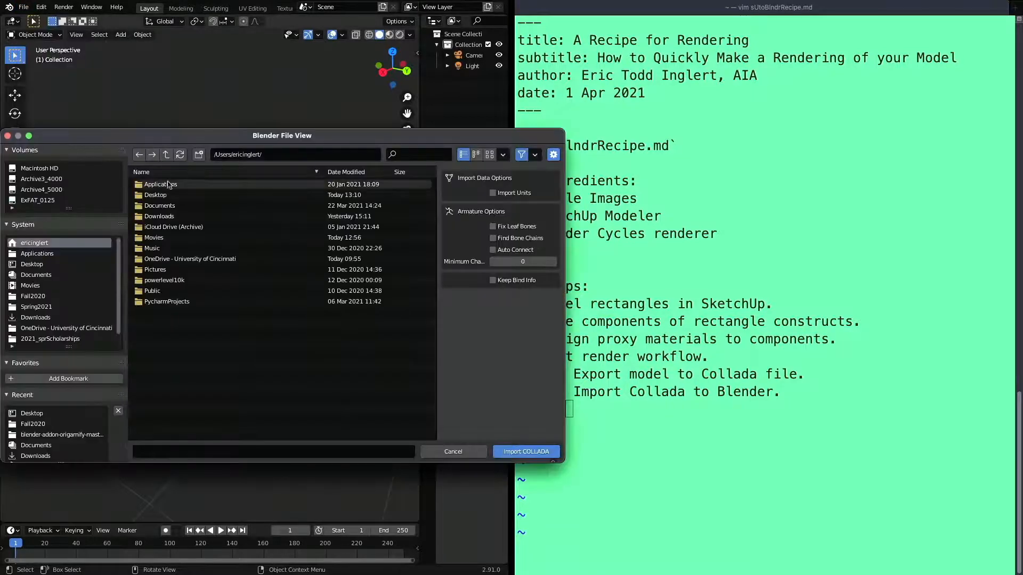
{"action": "left_click", "coordinate": [42, 265]}
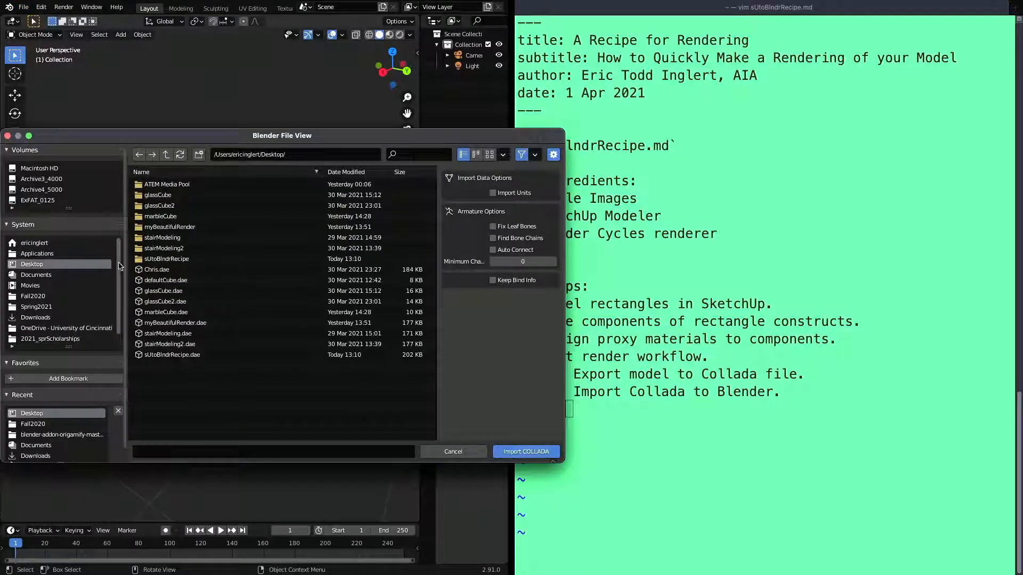
{"action": "left_click", "coordinate": [167, 355]}
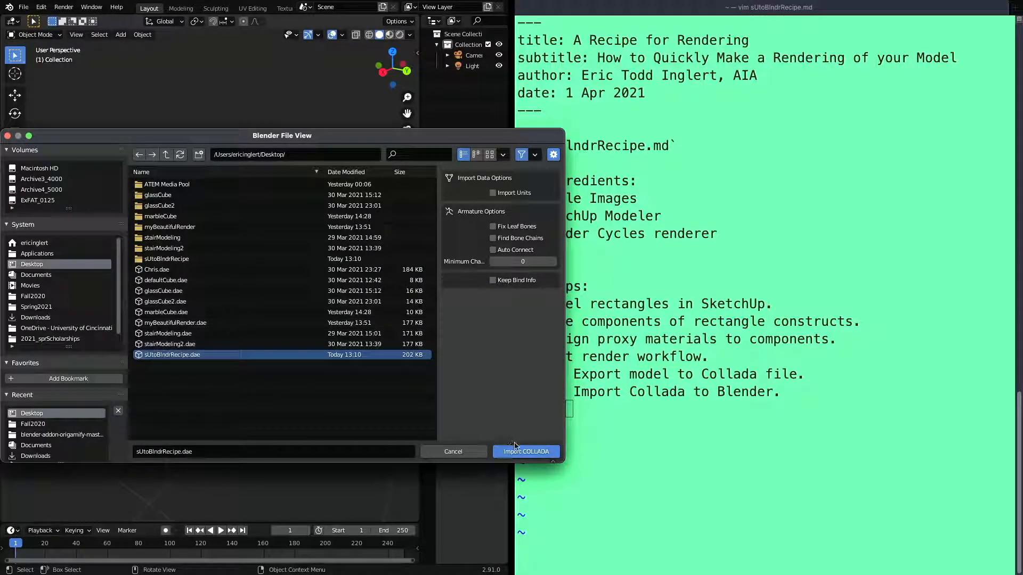
{"action": "left_click", "coordinate": [522, 453]}
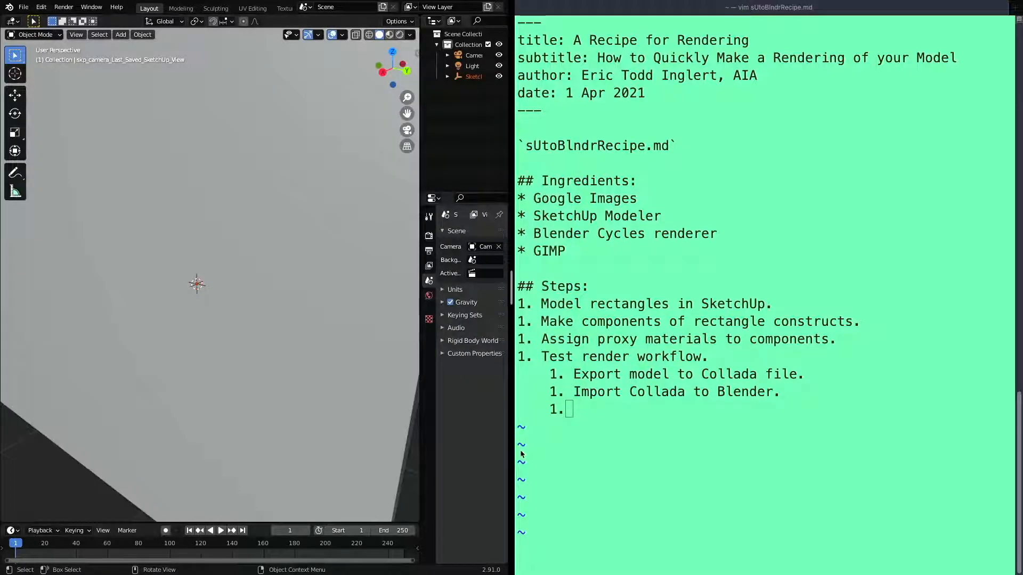
Examine the imported SketchUp model from all sides, including its open front and the human figure beside it
{"action": "scroll", "coordinate": [127, 308], "scroll_direction": "down", "scroll_amount": 5}
{"action": "scroll", "coordinate": [127, 308], "scroll_direction": "up", "scroll_amount": 3}
{"action": "scroll", "coordinate": [127, 308], "scroll_direction": "down", "scroll_amount": 3}
{"action": "scroll", "coordinate": [127, 312], "scroll_direction": "up", "scroll_amount": 2}
{"action": "scroll", "coordinate": [127, 312], "scroll_direction": "down", "scroll_amount": 2}
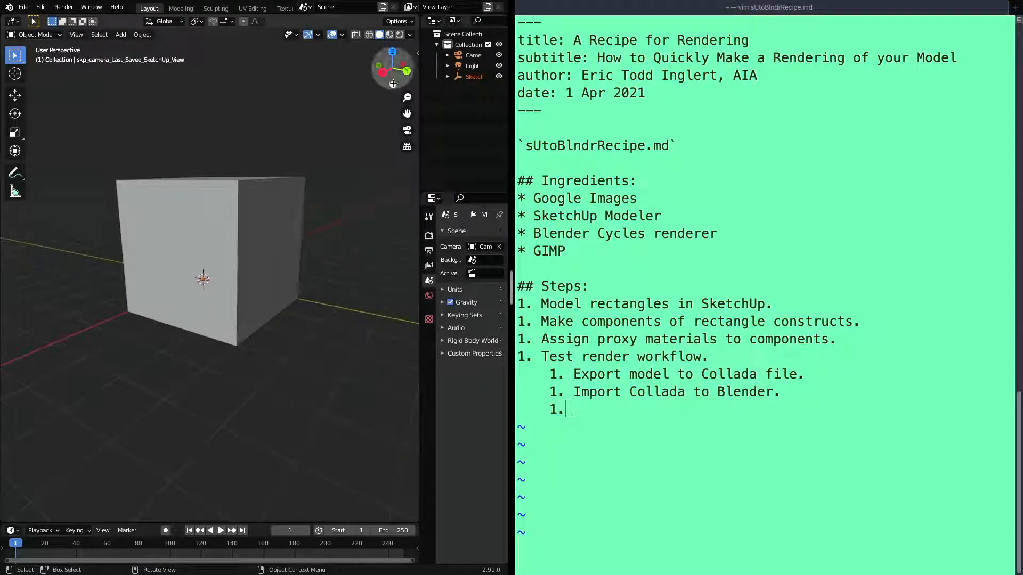
{"action": "left_click_drag", "start_coordinate": [383, 72], "coordinate": [215, 41]}
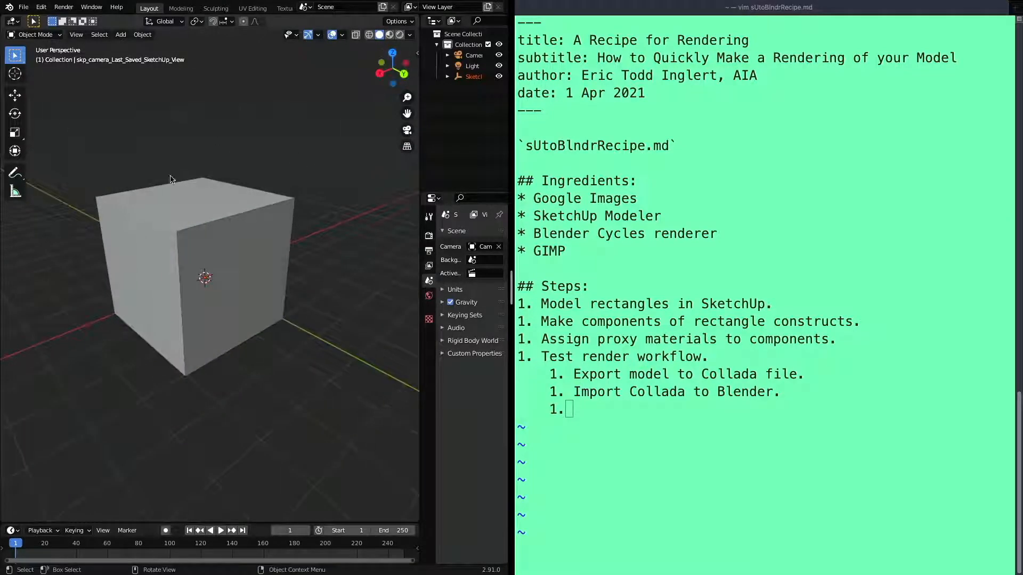
{"action": "scroll", "coordinate": [169, 183], "scroll_direction": "down", "scroll_amount": 7}
{"action": "scroll", "coordinate": [169, 183], "scroll_direction": "up", "scroll_amount": 2}
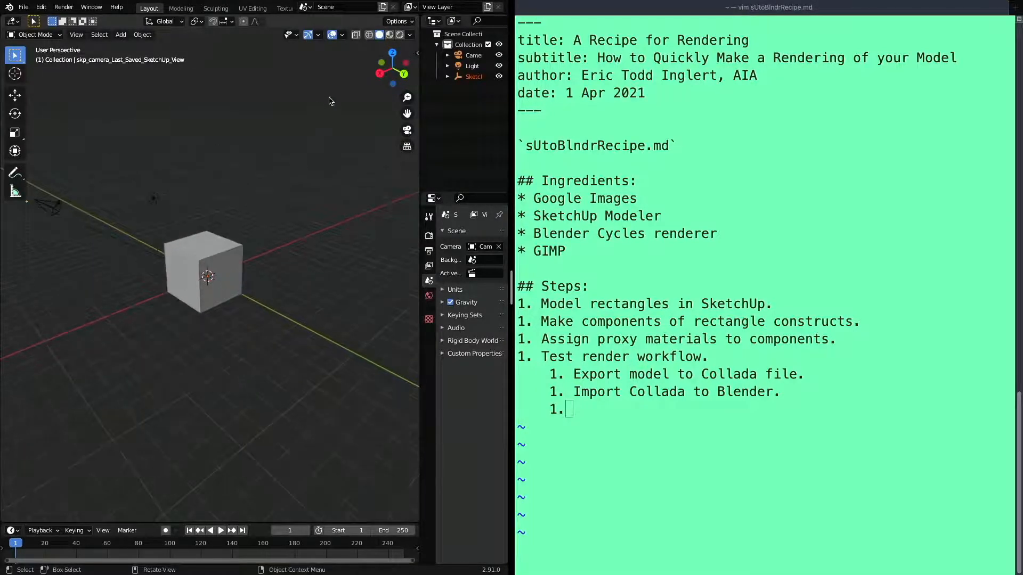
{"action": "left_click_drag", "start_coordinate": [379, 73], "coordinate": [358, 92]}
{"action": "scroll", "coordinate": [223, 257], "scroll_direction": "up", "scroll_amount": 5}
{"action": "scroll", "coordinate": [223, 257], "scroll_direction": "down", "scroll_amount": 2}
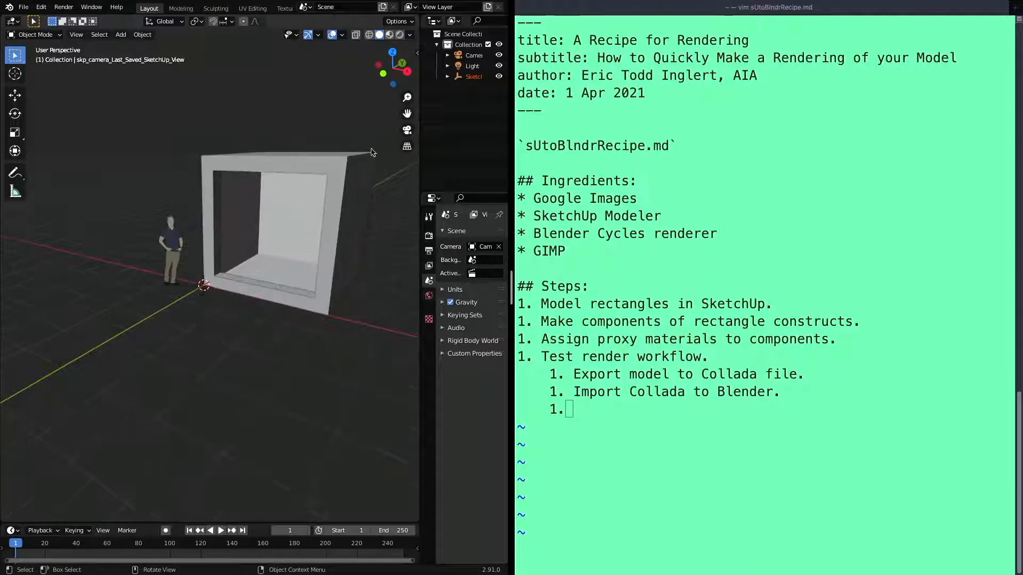
{"action": "left_click_drag", "start_coordinate": [407, 114], "coordinate": [360, 152]}
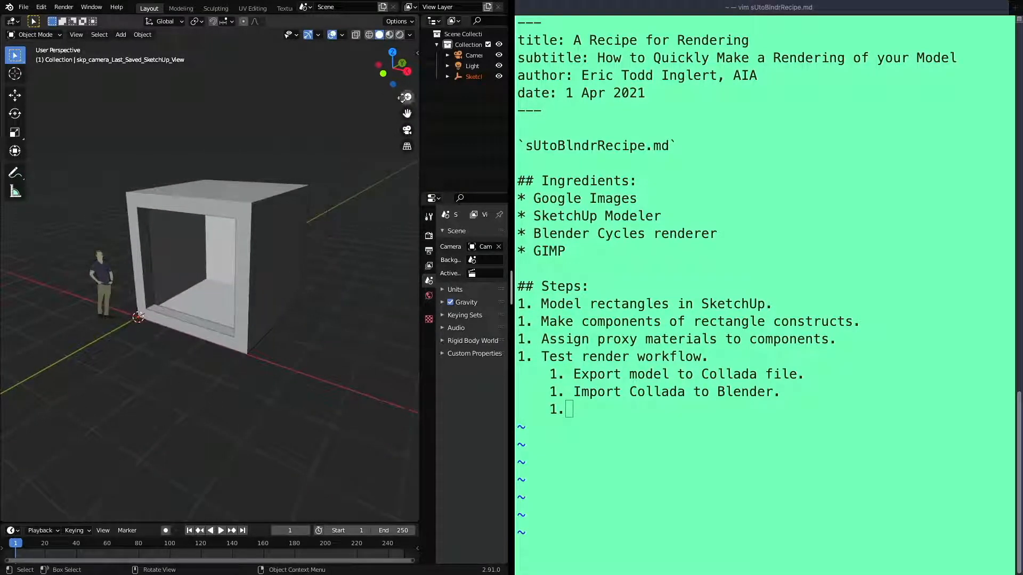
{"action": "mouse_move", "coordinate": [405, 71]}
{"action": "left_mouse_down"}
{"action": "mouse_move", "coordinate": [408, 82]}
{"action": "mouse_move", "coordinate": [403, 73]}
{"action": "left_mouse_up"}
{"action": "scroll", "coordinate": [288, 229], "scroll_direction": "up", "scroll_amount": 2}
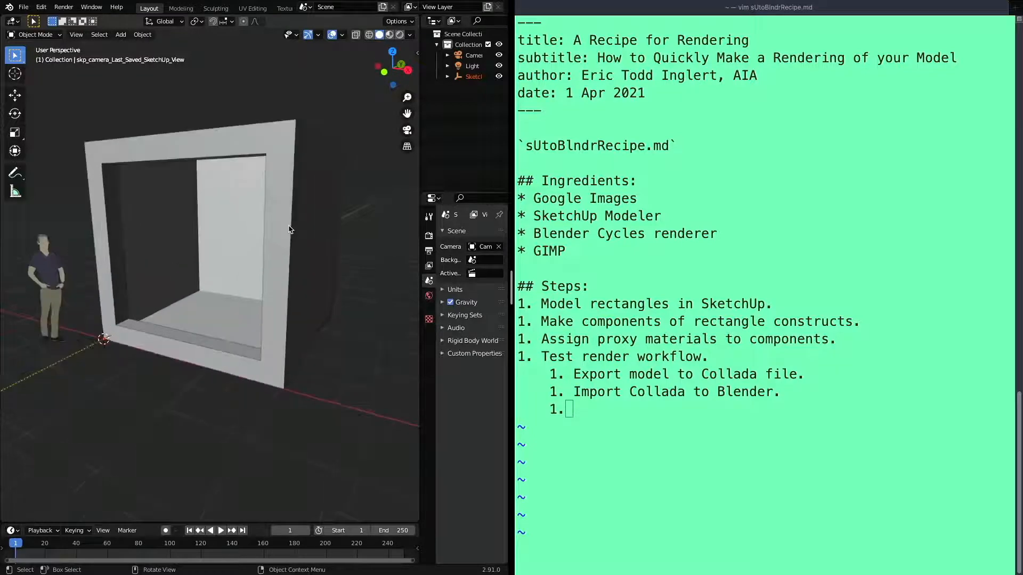
{"action": "scroll", "coordinate": [289, 229], "scroll_direction": "down", "scroll_amount": 1}
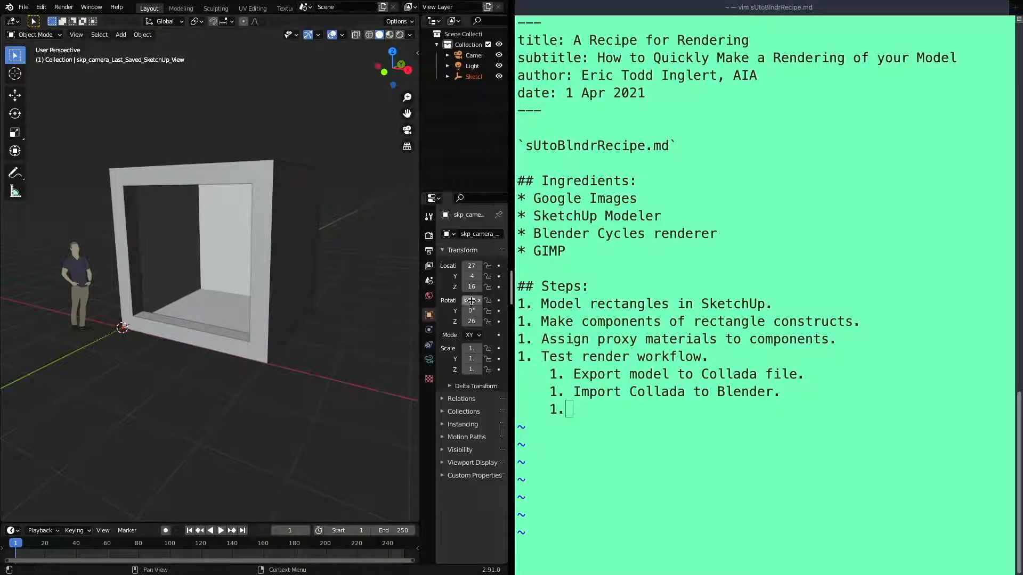
Write "Test render" as the third sub-step under "Test render workflow" in the recipe notes
{"action": "left_click", "coordinate": [598, 409]}
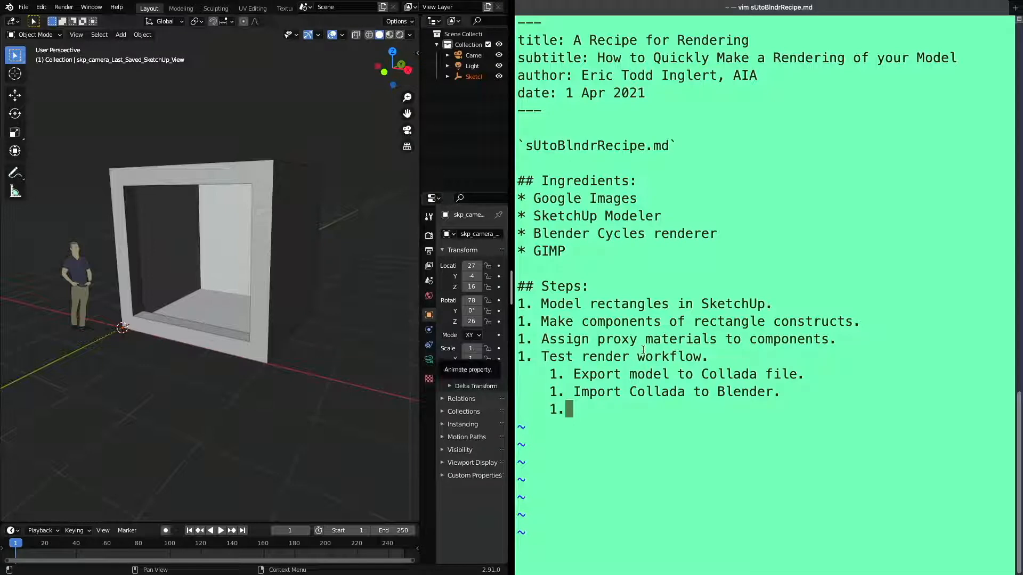
{"action": "type", "text": "i"}
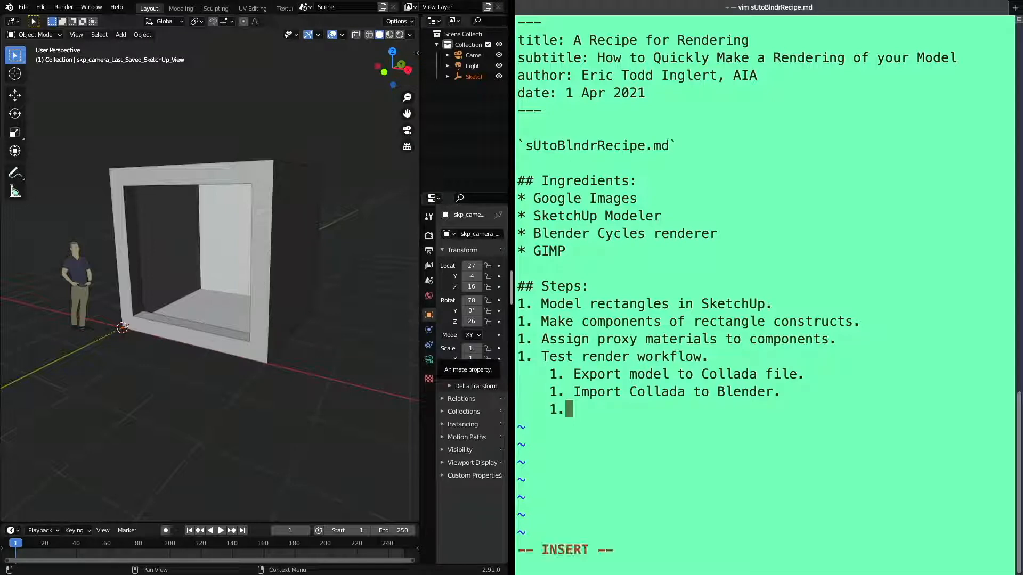
{"action": "type", "text": " Render"}
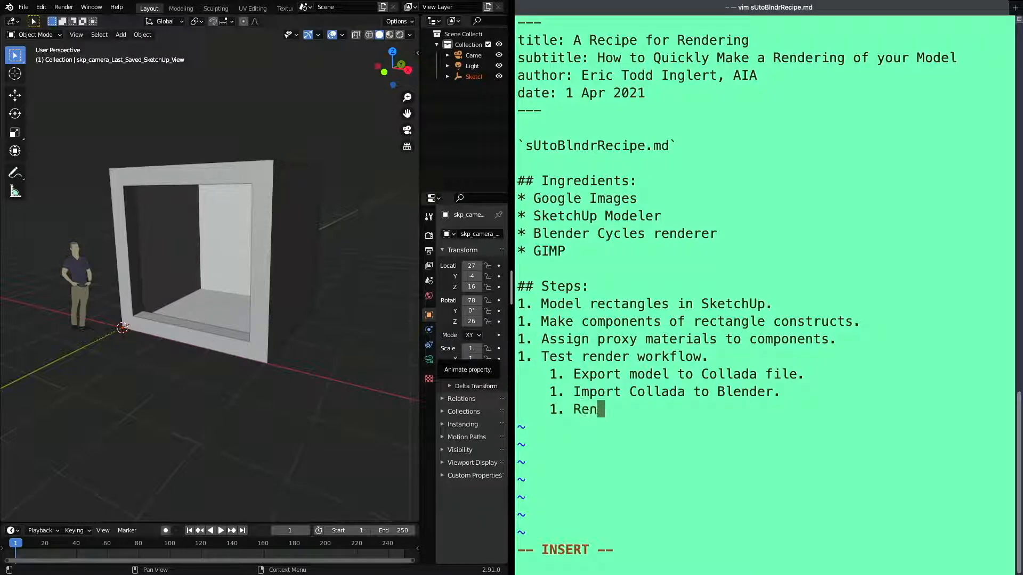
{"action": "key", "text": "BackSpace"}
{"action": "key", "text": "BackSpace"}
{"action": "key", "text": "BackSpace"}
{"action": "key", "text": "BackSpace"}
{"action": "key", "text": "BackSpace"}
{"action": "key", "text": "BackSpace"}
{"action": "type", "text": "Test render"}
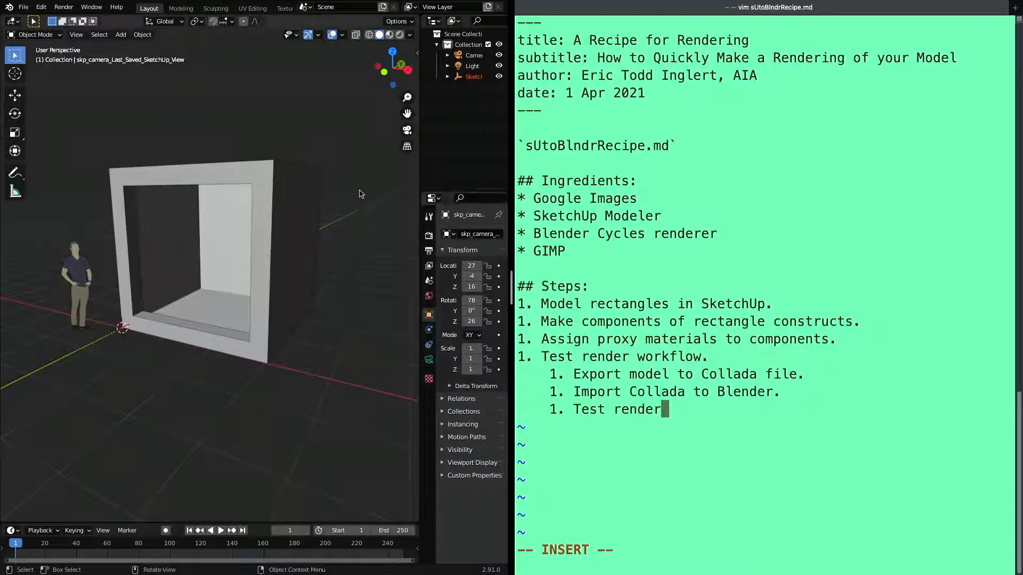
Start a still-image render of the active Blender scene, and return to the recipe notes
{"action": "left_click", "coordinate": [63, 7]}
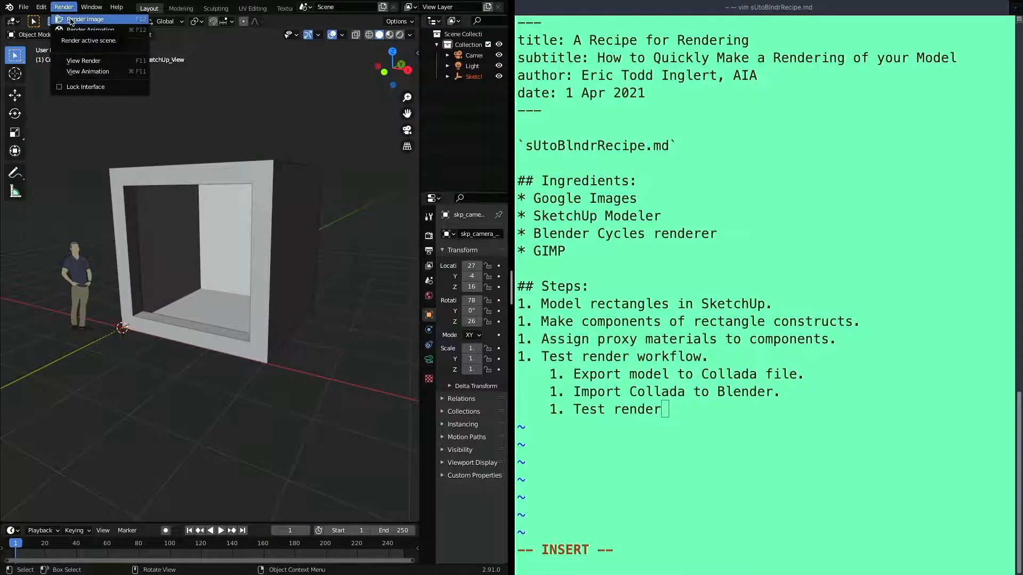
{"action": "left_click", "coordinate": [71, 20]}
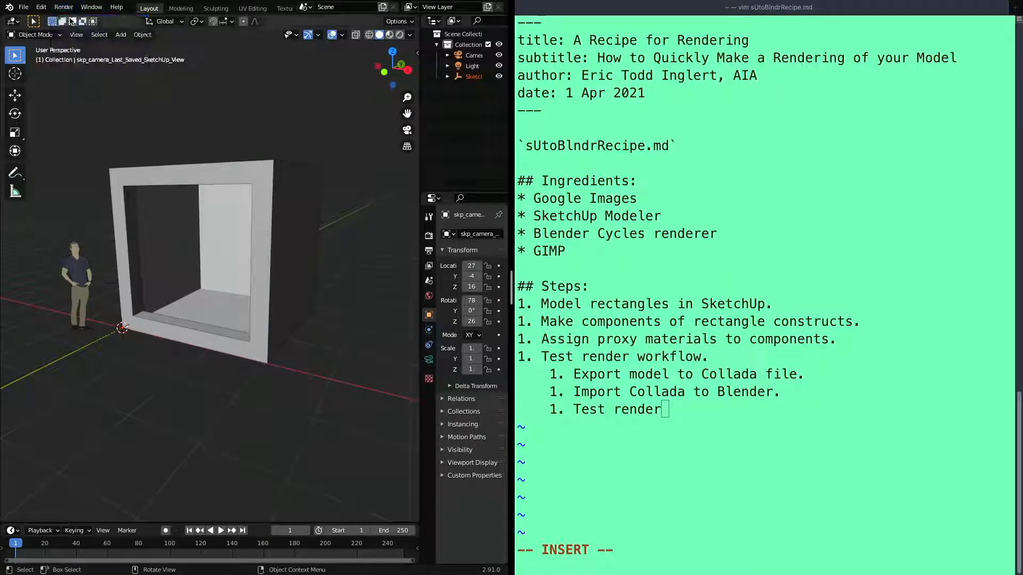
{"action": "left_click", "coordinate": [678, 411]}
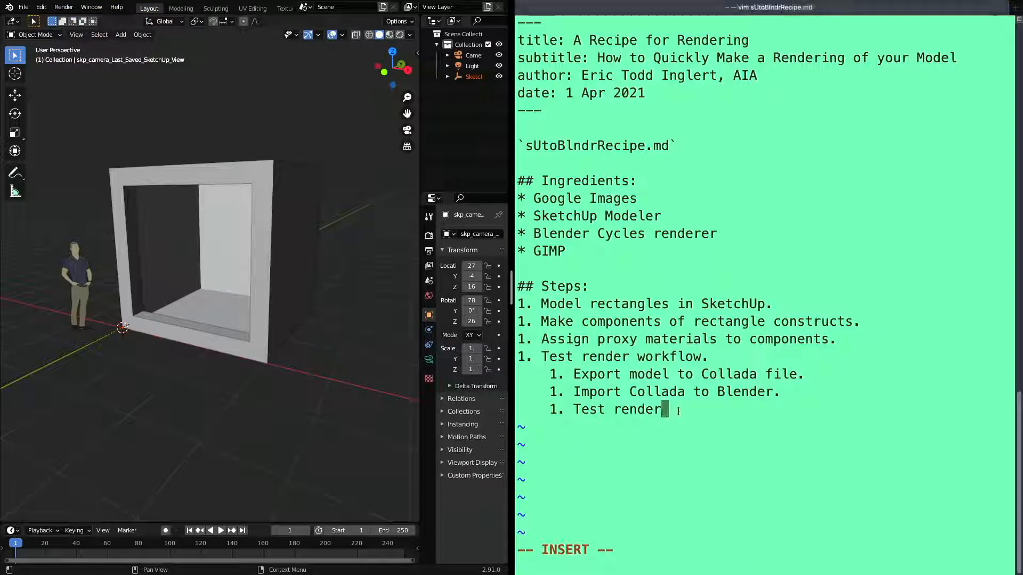
Replace "Test render" in the third sub-step of the recipe notes with "Switch from Solid render to"
{"action": "key", "text": "BackSpace"}
{"action": "key", "text": "BackSpace"}
{"action": "key", "text": "BackSpace"}
{"action": "key", "text": "BackSpace"}
{"action": "key", "text": "BackSpace"}
{"action": "key", "text": "BackSpace"}
{"action": "key", "text": "BackSpace"}
{"action": "key", "text": "BackSpace"}
{"action": "key", "text": "BackSpace"}
{"action": "key", "text": "BackSpace"}
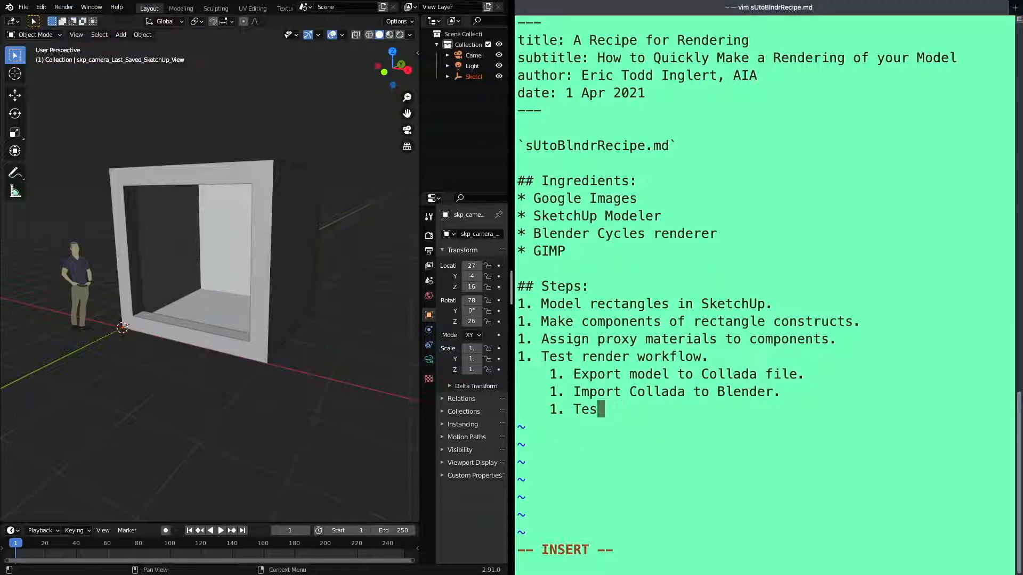
{"action": "key", "text": "BackSpace"}
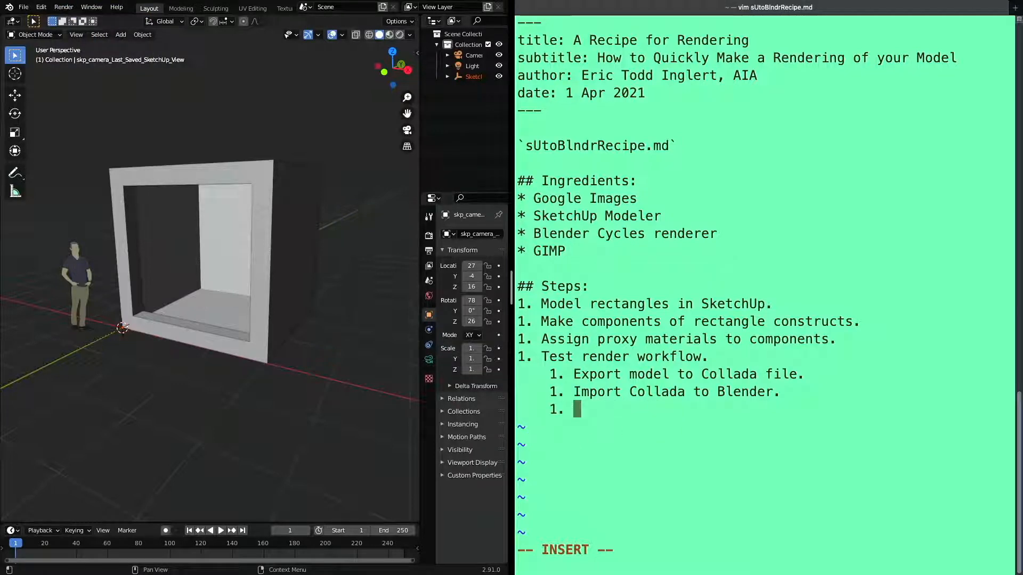
{"action": "type", "text": "Switch from Workf"}
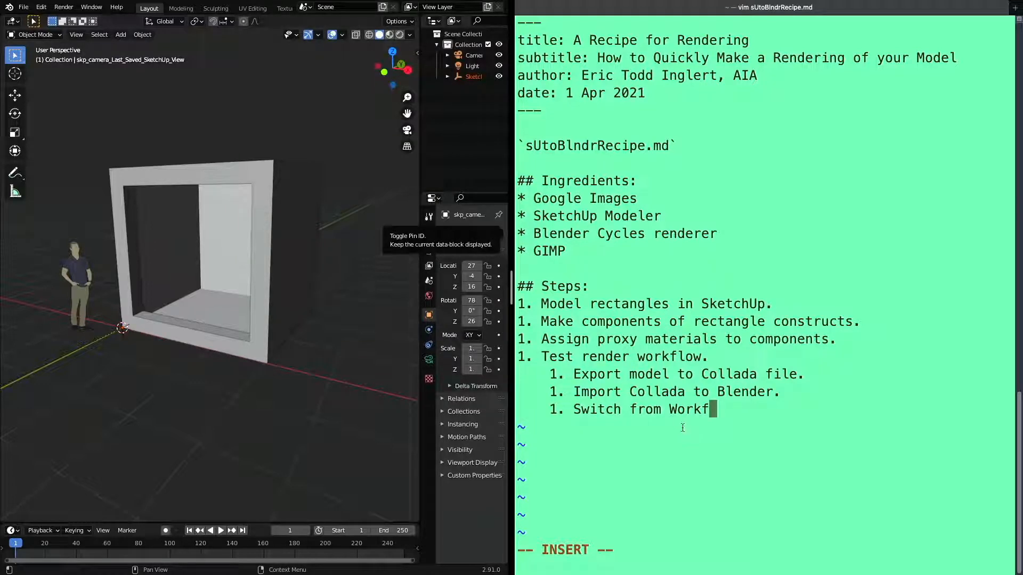
{"action": "key", "text": "BackSpace"}
{"action": "key", "text": "BackSpace"}
{"action": "key", "text": "BackSpace"}
{"action": "key", "text": "BackSpace"}
{"action": "key", "text": "BackSpace"}
{"action": "type", "text": "Solid render to"}
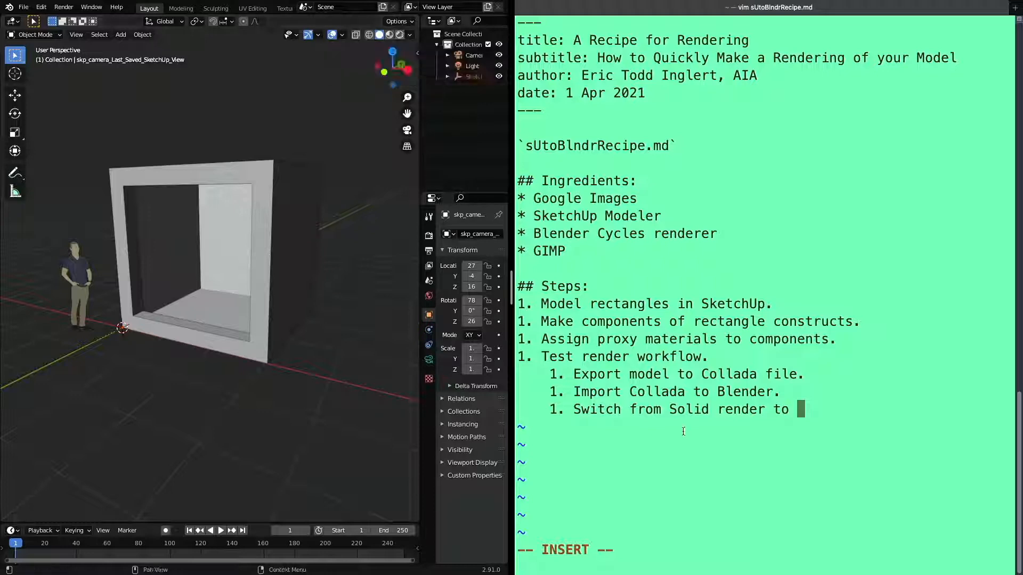
Reword the third sub-step to "Switch from Solid to Rendered." and start a new numbered sub-step below it
{"action": "key", "text": "BackSpace"}
{"action": "key", "text": "BackSpace"}
{"action": "key", "text": "BackSpace"}
{"action": "key", "text": "BackSpace"}
{"action": "key", "text": "BackSpace"}
{"action": "key", "text": "BackSpace"}
{"action": "key", "text": "BackSpace"}
{"action": "key", "text": "BackSpace"}
{"action": "key", "text": "BackSpace"}
{"action": "key", "text": "BackSpace"}
{"action": "type", "text": "to REnde"}
{"action": "key", "text": "BackSpace"}
{"action": "key", "text": "BackSpace"}
{"action": "key", "text": "BackSpace"}
{"action": "key", "text": "BackSpace"}
{"action": "type", "text": "endered"}
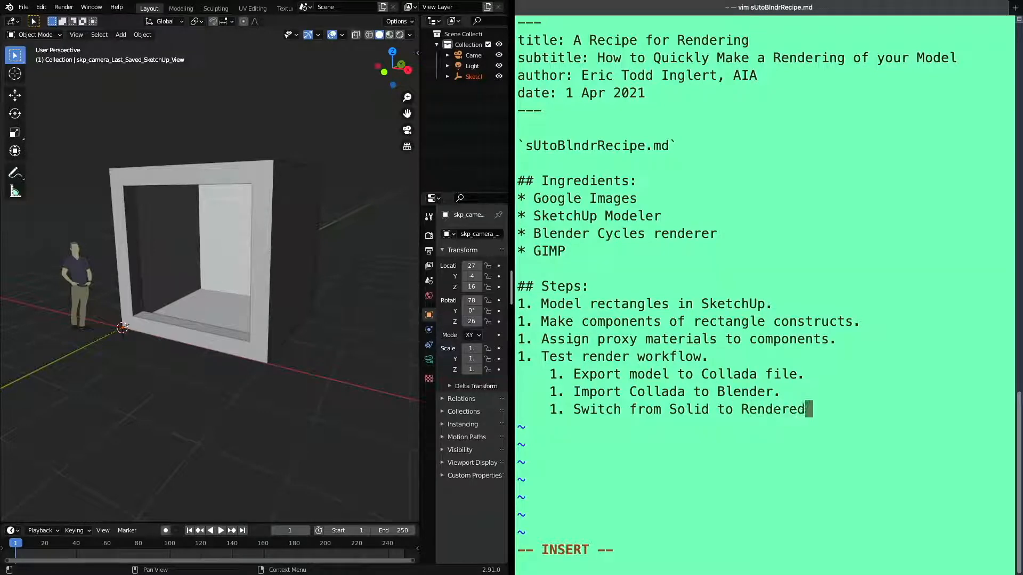
{"action": "type", "text": "."}
{"action": "key", "text": "Return"}
{"action": "type", "text": "1."}
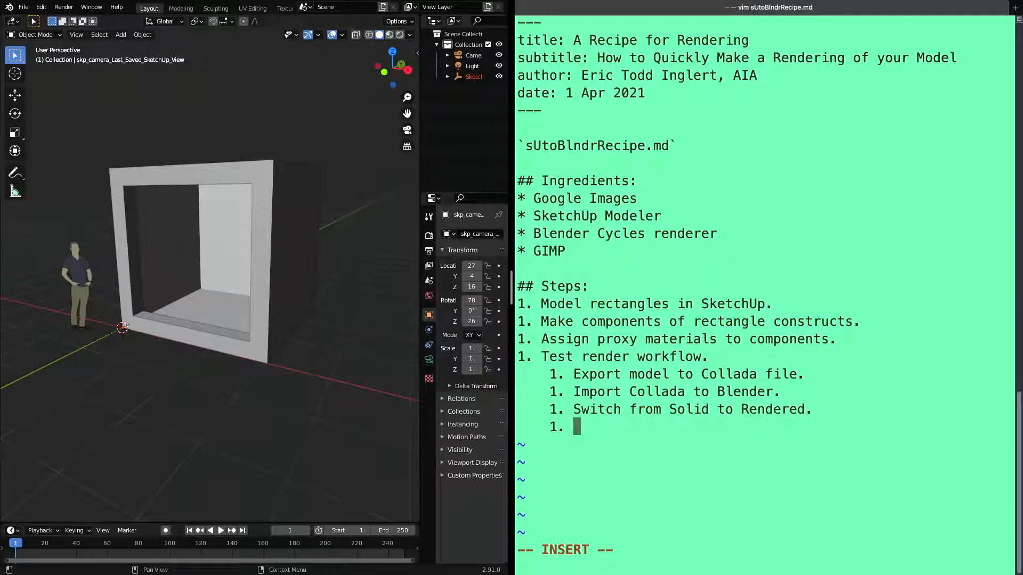
Switch the 3D viewport shading to Rendered, and return to the recipe notes
{"action": "left_click", "coordinate": [401, 35]}
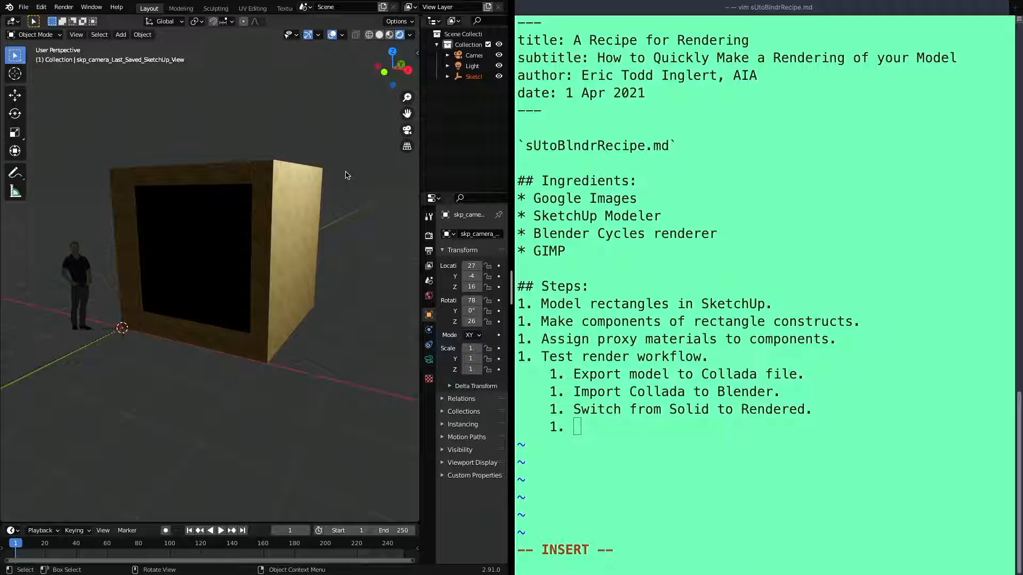
{"action": "left_click", "coordinate": [602, 427]}
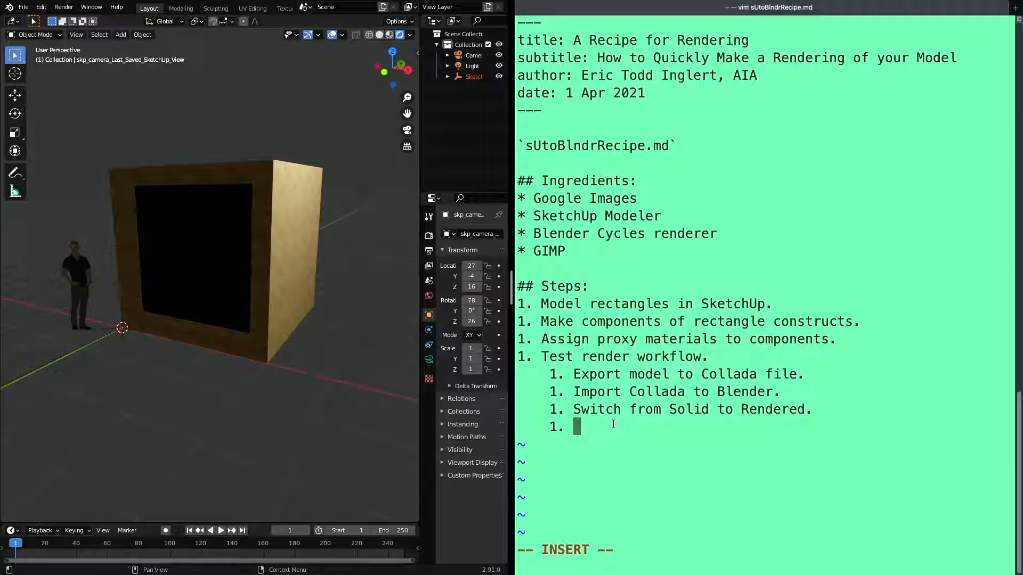
Write "Move the sun to an interesting position." as the fourth sub-step and start another numbered sub-step below it
{"action": "type", "text": "Move the s"}
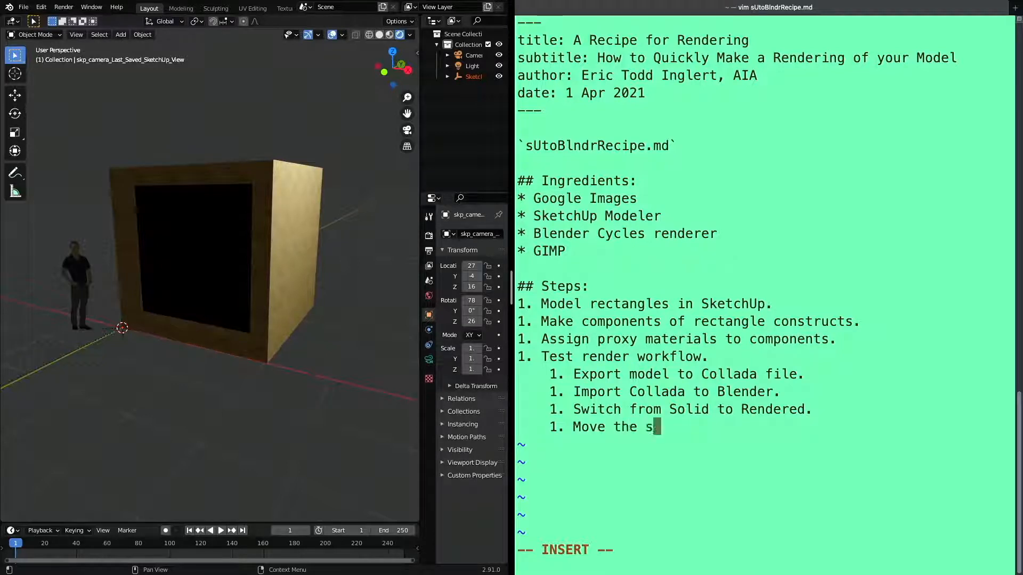
{"action": "type", "text": "un to a"}
{"action": "key", "text": "BackSpace"}
{"action": "type", "text": "n interesting p"}
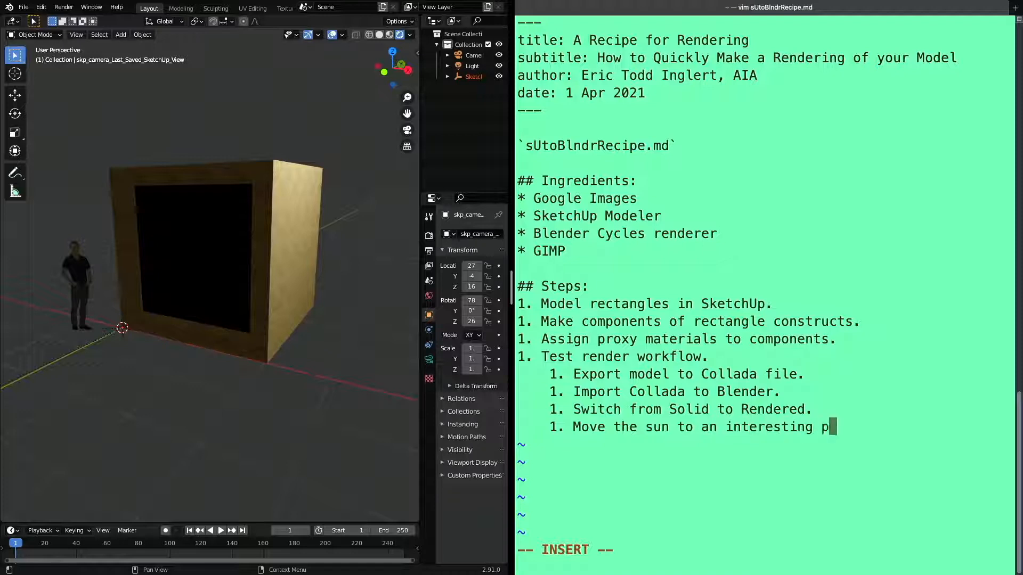
{"action": "type", "text": "osition."}
{"action": "key", "text": "Return"}
{"action": "type", "text": "1."}
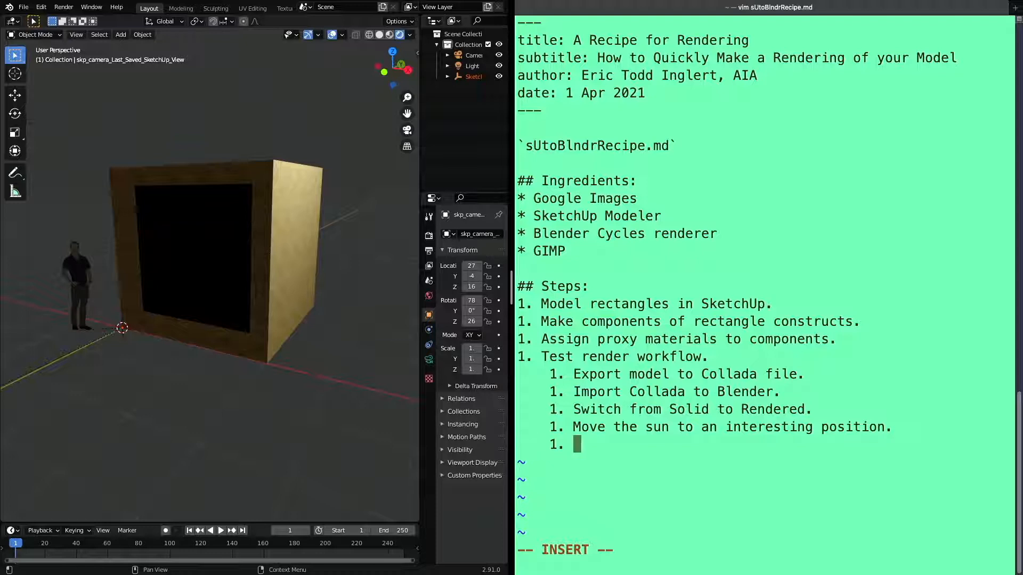
{"action": "key", "text": "Escape"}
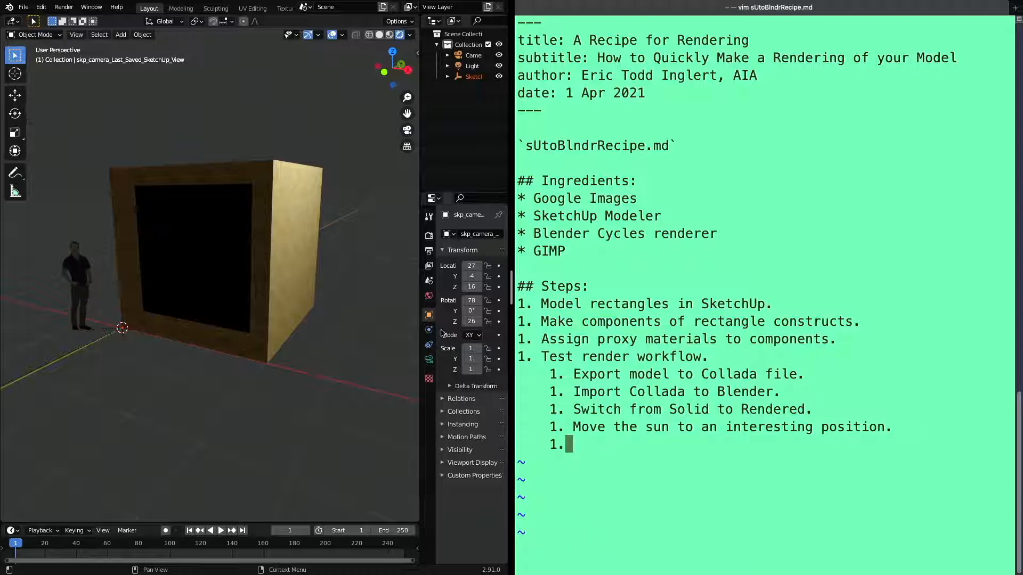
Select the scene's light above the model in the Blender viewport
{"action": "scroll", "coordinate": [293, 207], "scroll_direction": "up", "scroll_amount": 2}
{"action": "scroll", "coordinate": [294, 207], "scroll_direction": "down", "scroll_amount": 5}
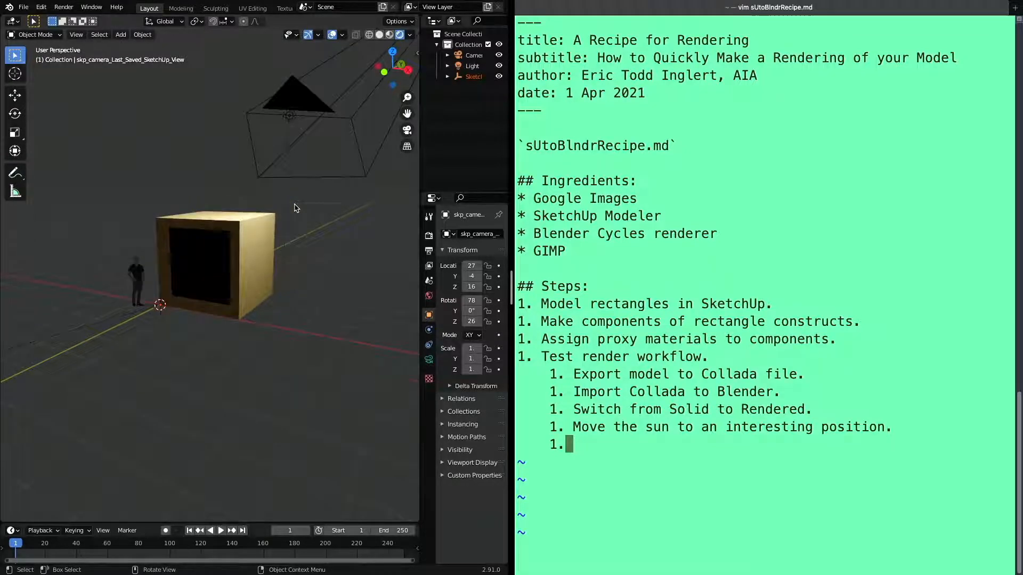
{"action": "scroll", "coordinate": [295, 207], "scroll_direction": "up", "scroll_amount": 2}
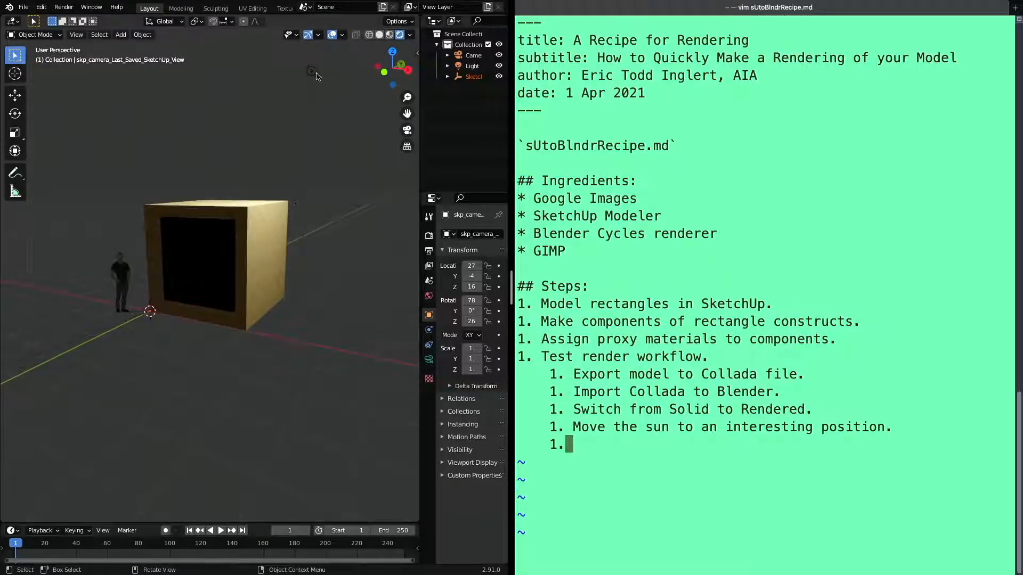
{"action": "left_click", "coordinate": [315, 74]}
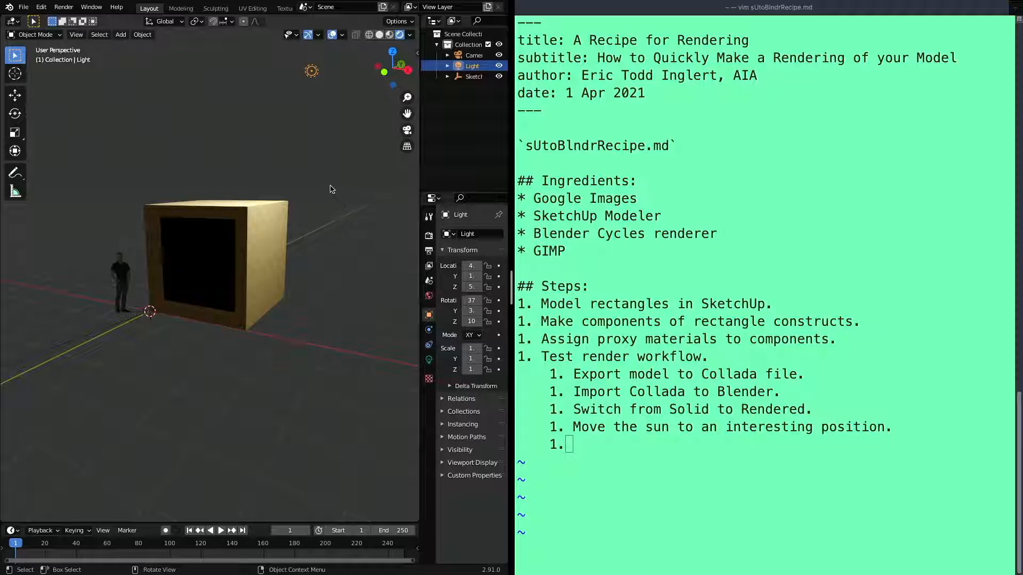
Append "(e.g., 'gx' or 'gy')" to the end of the fourth sub-step about moving the sun
{"action": "left_click", "coordinate": [699, 446]}
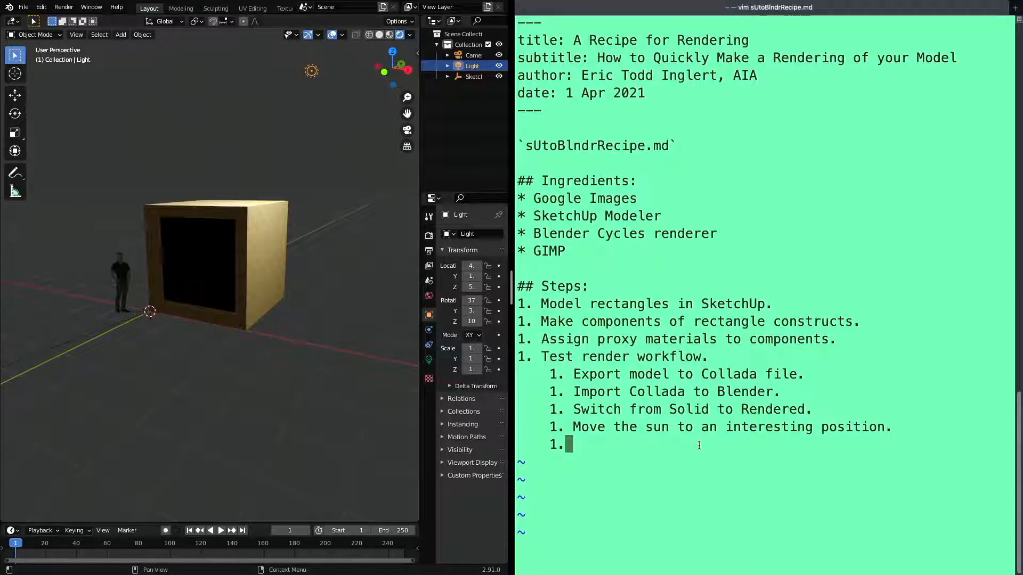
{"action": "key", "text": "k"}
{"action": "key", "text": "shift+a"}
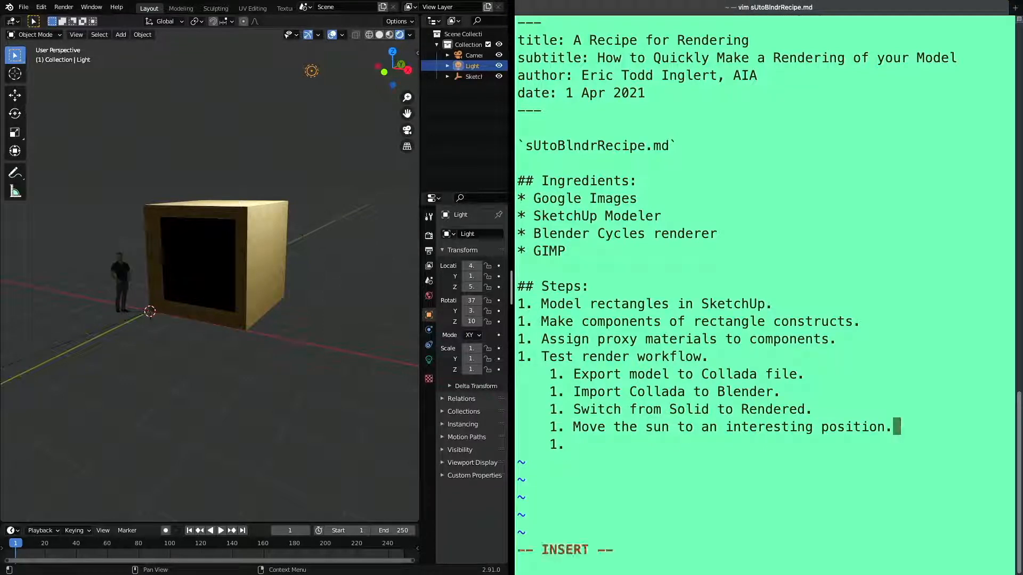
{"action": "type", "text": "(e.g., "}
{"action": "type", "text": "gx'"}
{"action": "key", "text": "Left"}
{"action": "key", "text": "Left"}
{"action": "key", "text": "Left"}
{"action": "type", "text": "'"}
{"action": "type", "text": "'"}
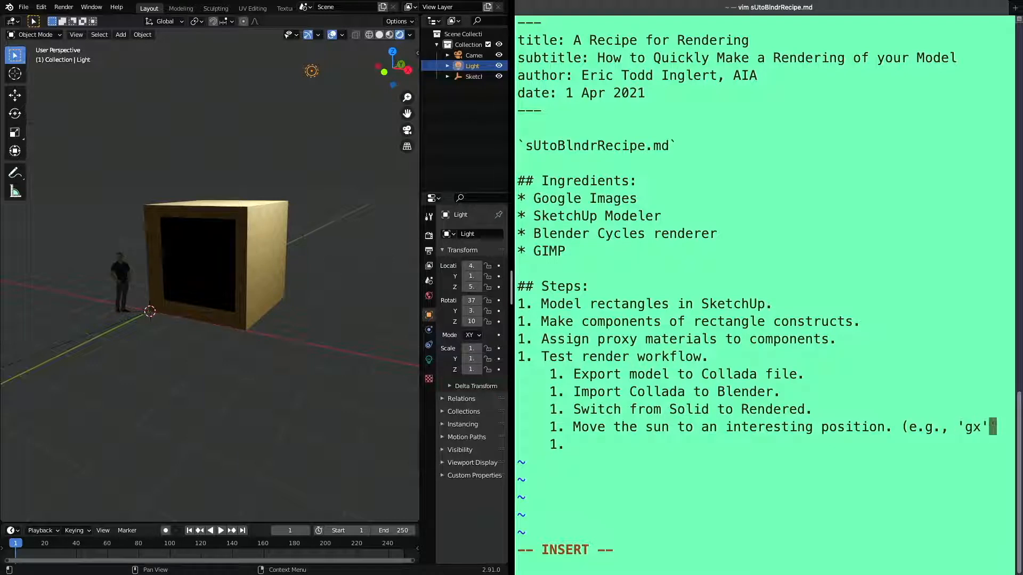
{"action": "type", "text": " or 'gy"}
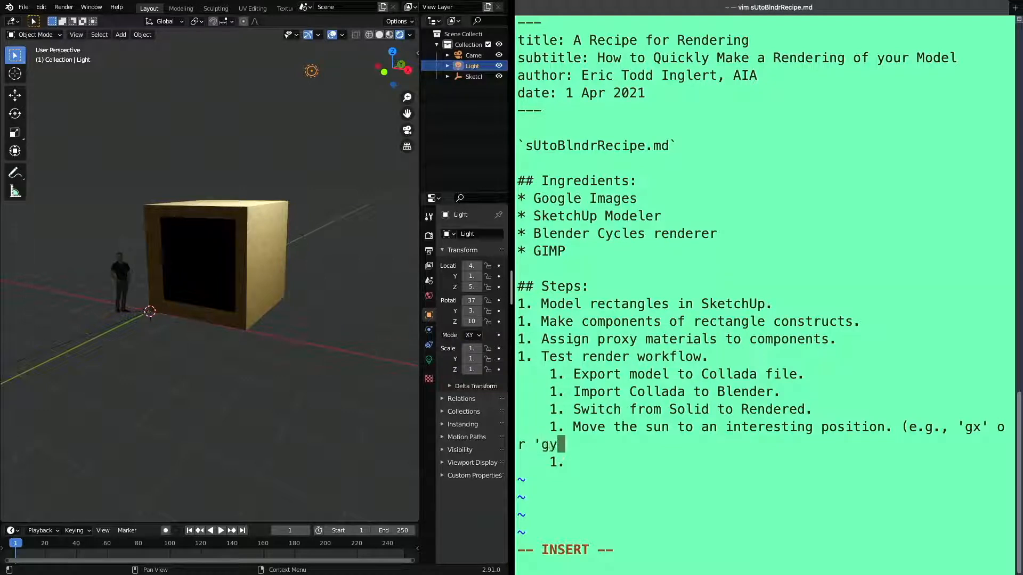
{"action": "type", "text": "')"}
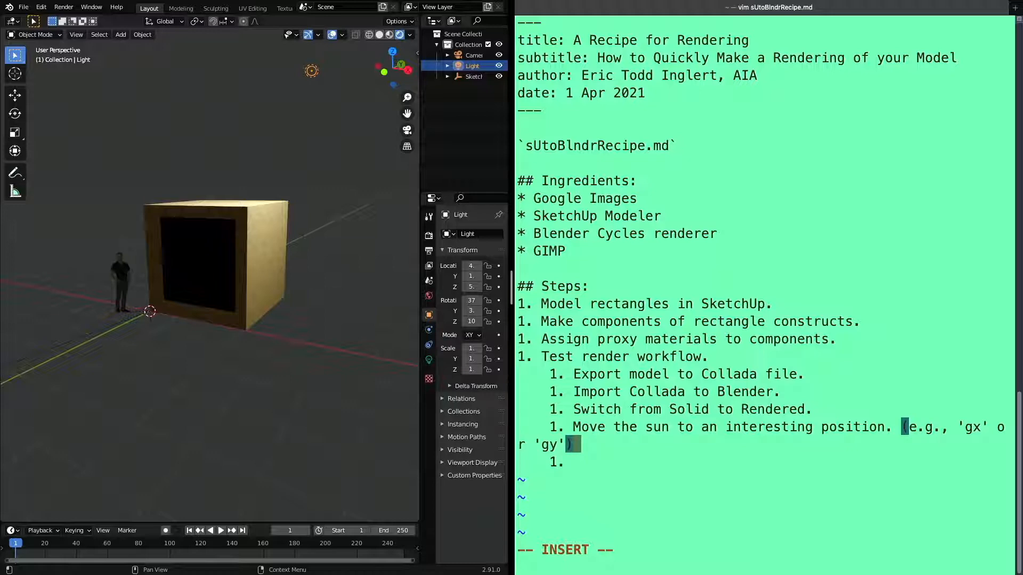
Reduce the text size of the notes so the sub-step about the sun fits on one line, and leave insert mode
{"action": "key", "text": "super+minus"}
{"action": "key", "text": "super+minus"}
{"action": "key", "text": "super+minus"}
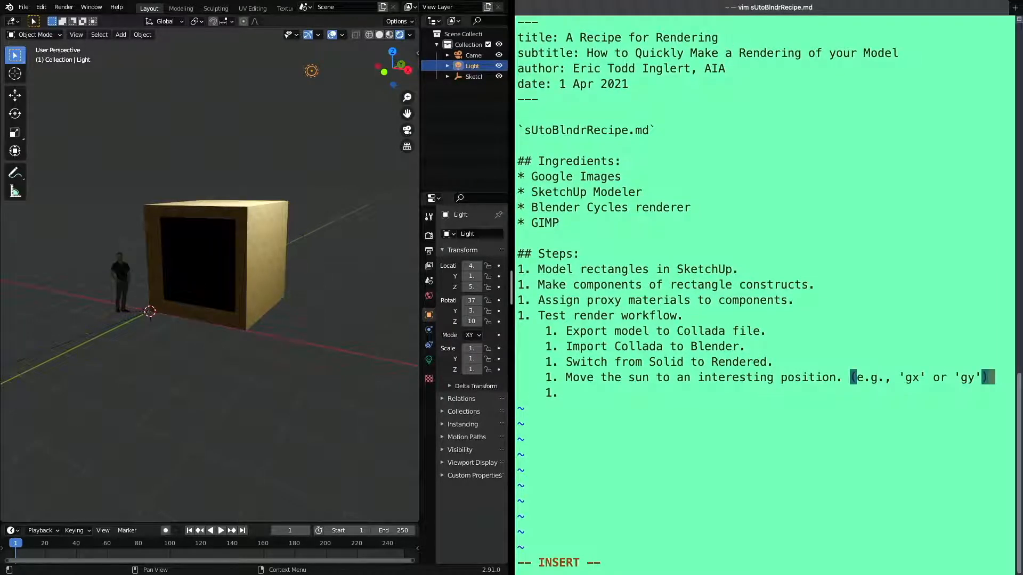
{"action": "key", "text": "Escape"}
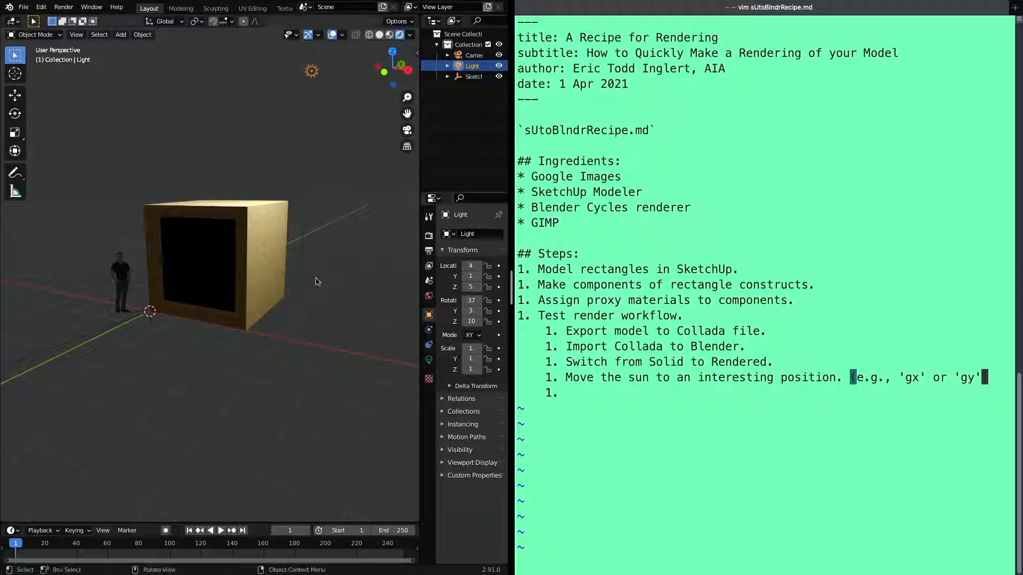
Move the light about -3.8 m along the global Y axis so it shines on the model's open front
{"action": "left_click", "coordinate": [317, 282]}
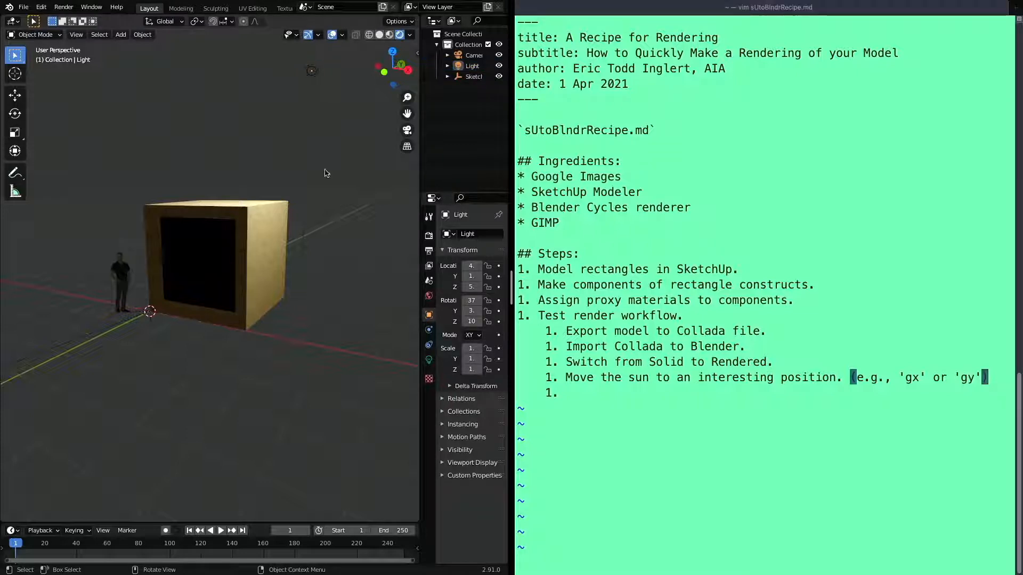
{"action": "left_click", "coordinate": [312, 73]}
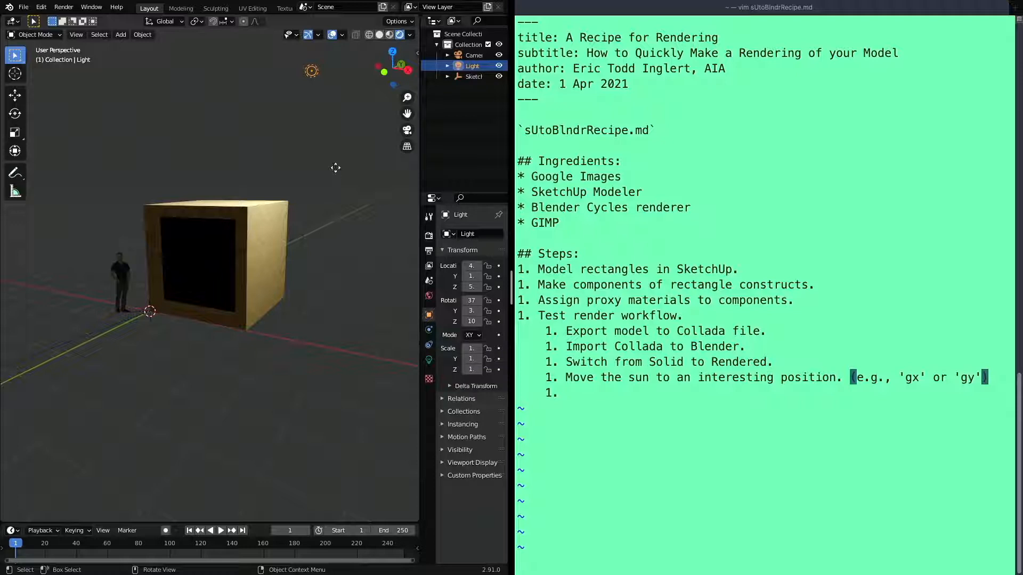
{"action": "key", "text": "g"}
{"action": "key", "text": "y"}
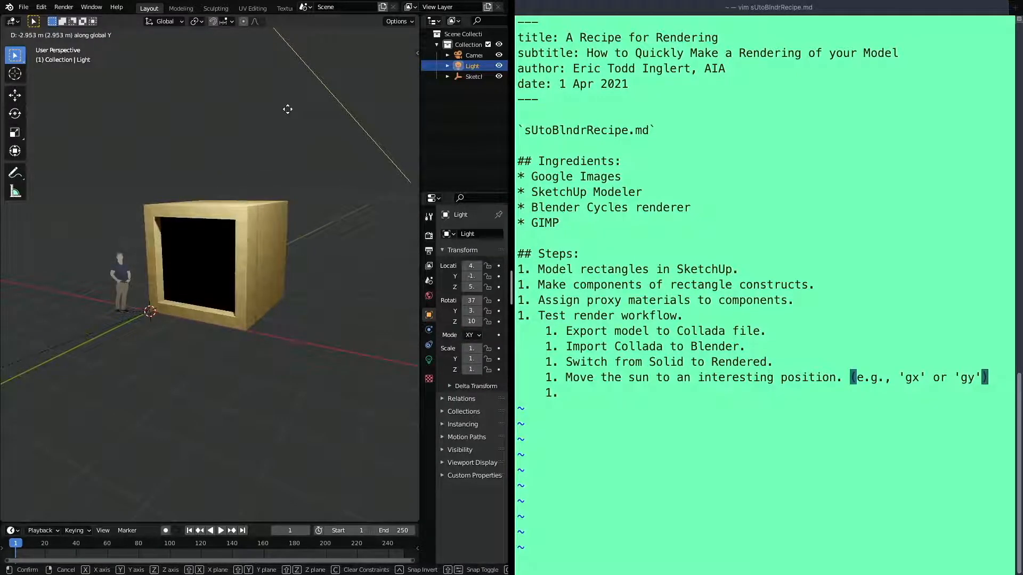
{"action": "left_click", "coordinate": [230, 129]}
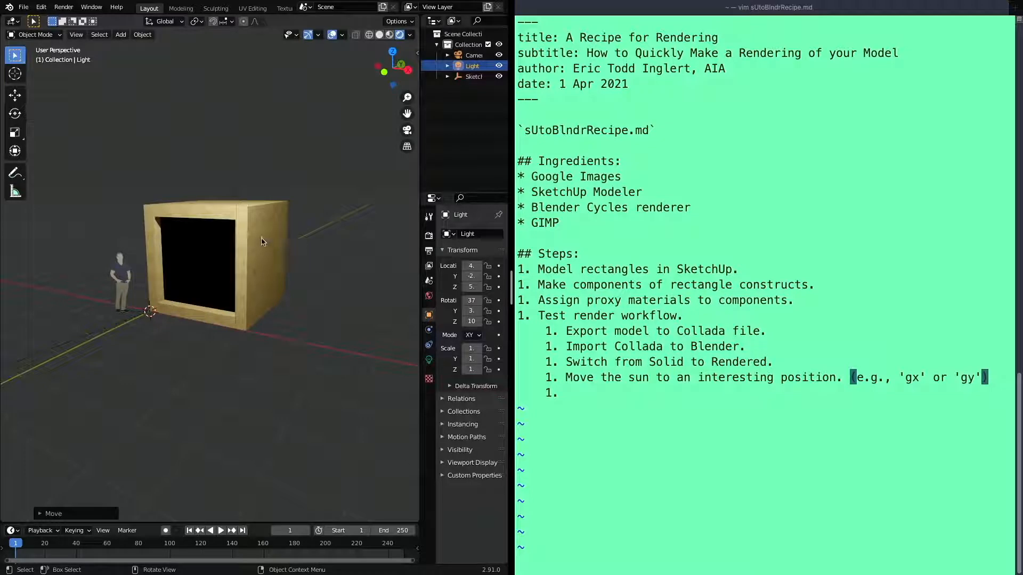
Turn on proportional editing and deselect the light
{"action": "key", "text": "o"}
{"action": "key", "text": "b"}
{"action": "left_click_drag", "start_coordinate": [253, 246], "coordinate": [269, 258]}
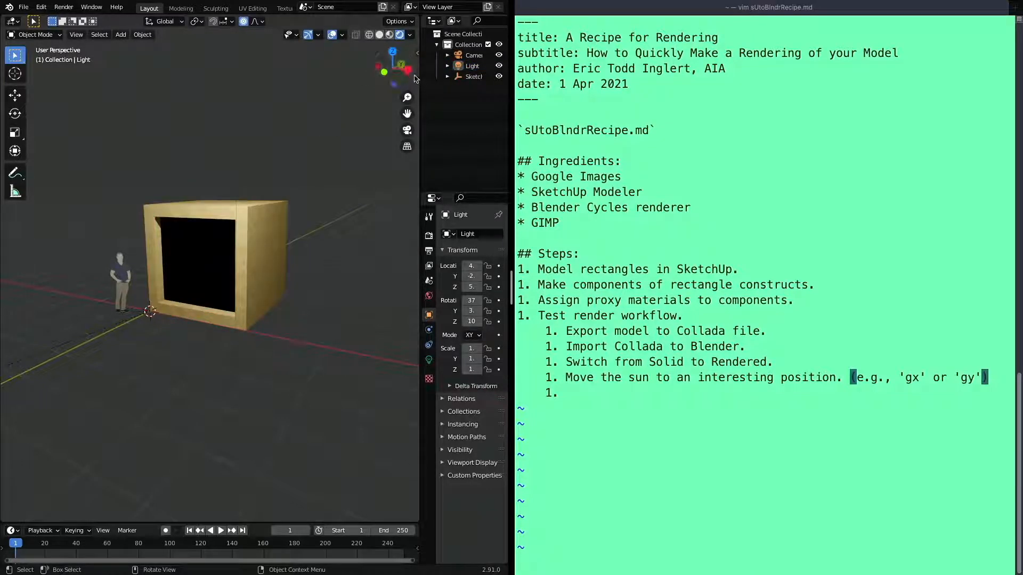
{"action": "left_click_drag", "start_coordinate": [402, 71], "coordinate": [404, 65]}
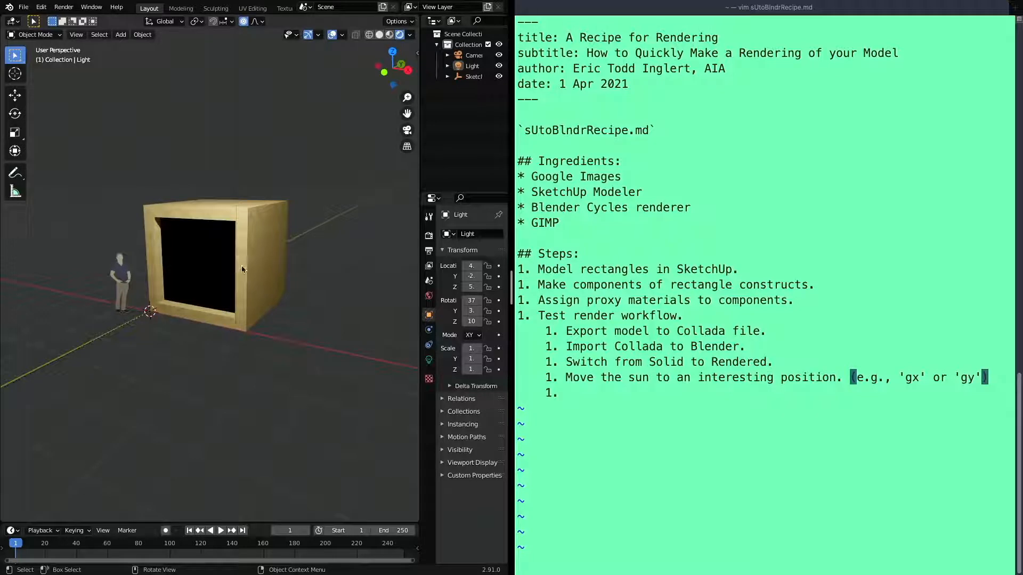
Insert the fifth sub-step "Change glass material`alpha`." below the sub-step about the sun in the recipe notes
{"action": "left_click", "coordinate": [573, 429]}
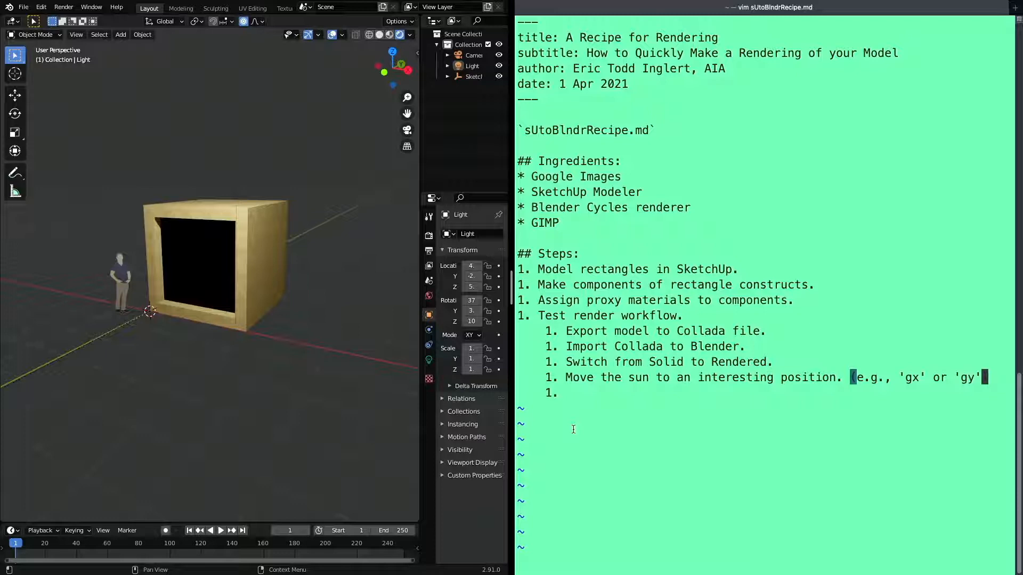
{"action": "key", "text": "a"}
{"action": "key", "text": "Return"}
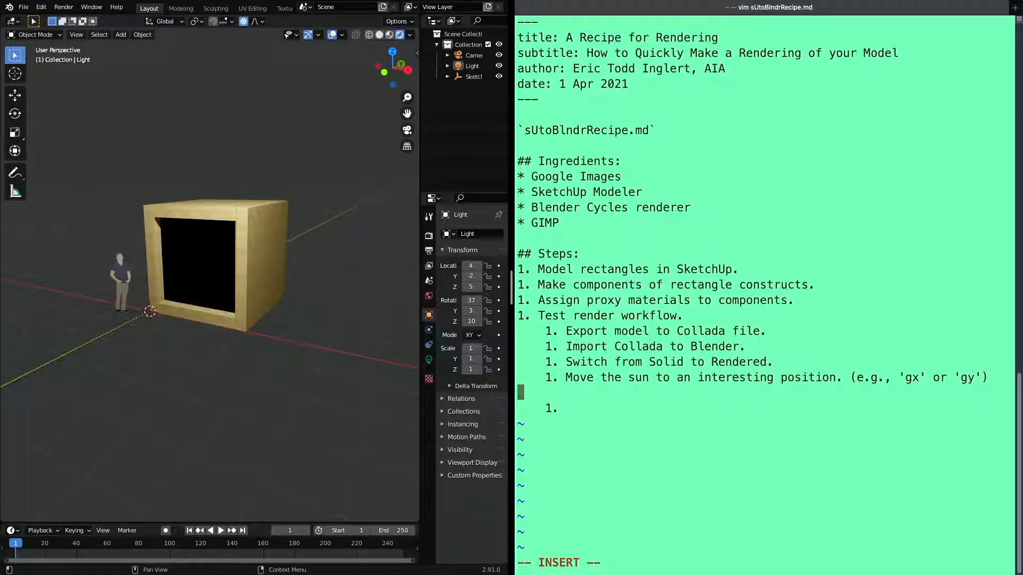
{"action": "type", "text": "1. Change gl"}
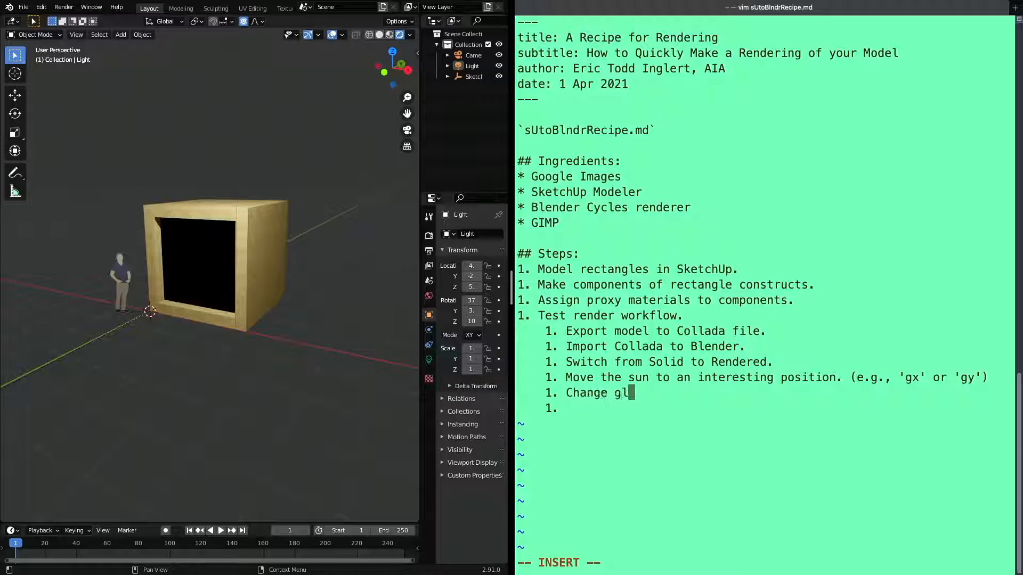
{"action": "type", "text": "ass material"}
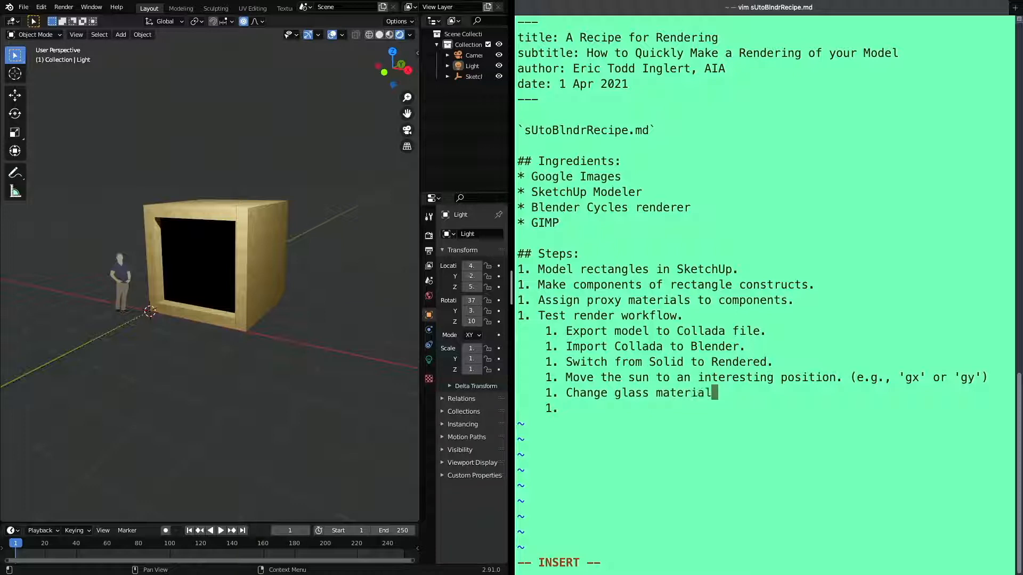
{"action": "type", "text": " al"}
{"action": "key", "text": "BackSpace"}
{"action": "key", "text": "BackSpace"}
{"action": "key", "text": "BackSpace"}
{"action": "type", "text": "`alpha"}
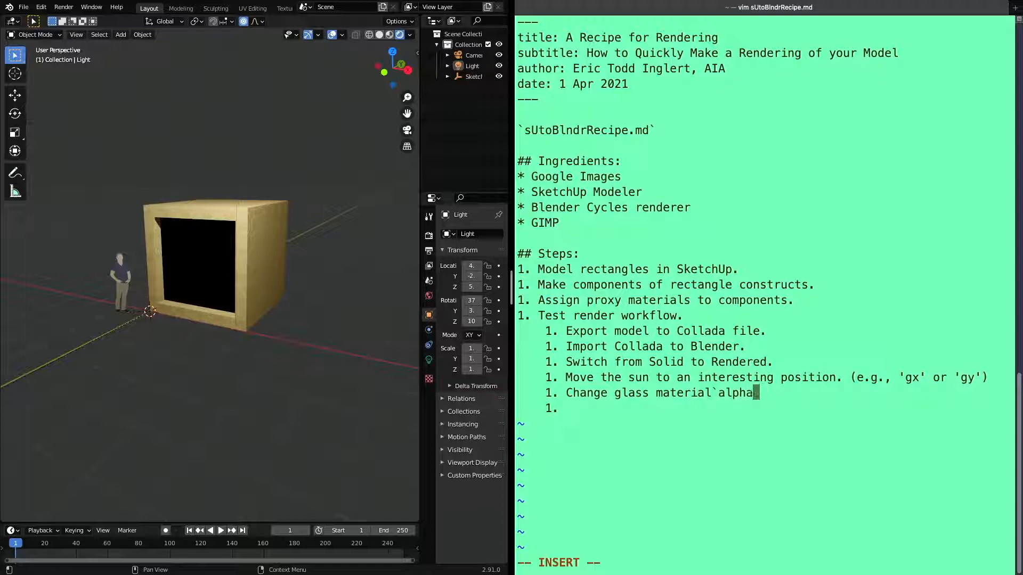
{"action": "type", "text": "`"}
Insert the missing space before `alpha` in the fifth sub-step, and go to the empty sub-step below it
{"action": "key", "text": "Escape"}
{"action": "key", "text": "h"}
{"action": "key", "text": "h"}
{"action": "key", "text": "h"}
{"action": "key", "text": "h"}
{"action": "key", "text": "h"}
{"action": "key", "text": "h"}
{"action": "key", "text": "h"}
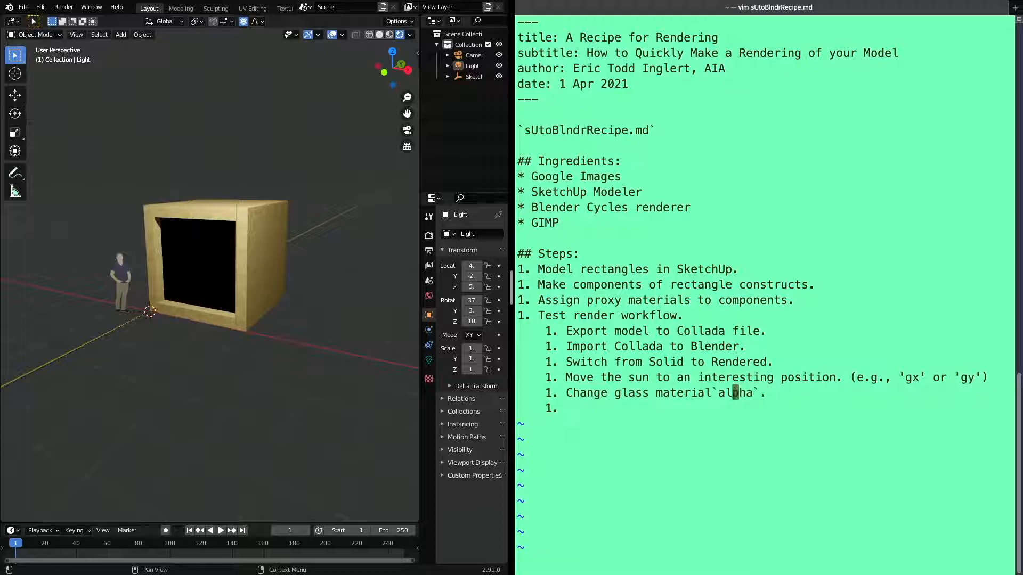
{"action": "key", "text": "i"}
{"action": "key", "text": "Escape"}
{"action": "key", "text": "A"}
{"action": "key", "text": "Escape"}
{"action": "key", "text": "j"}
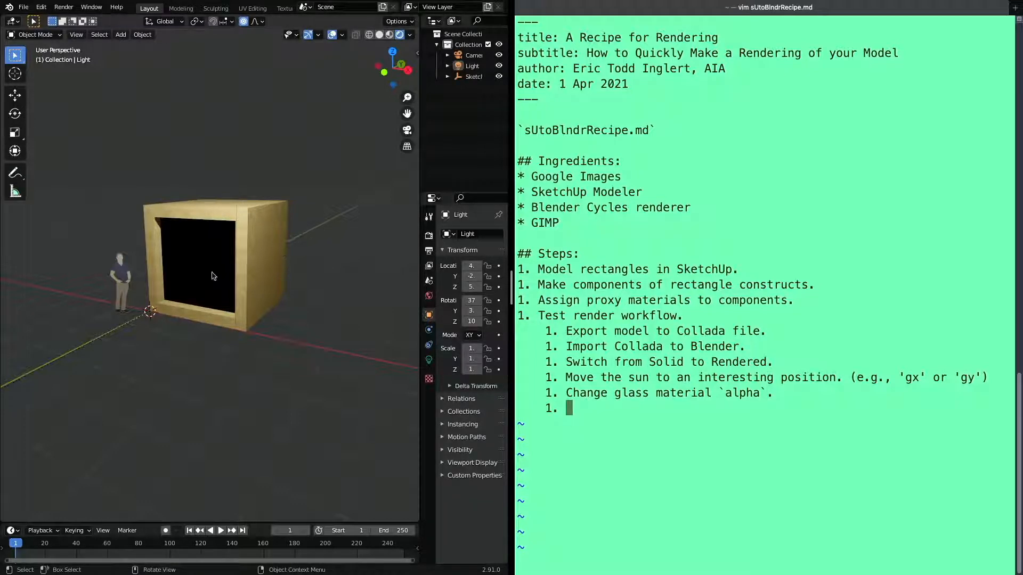
Select the glass pane at the model's open front and bring up its material settings in a wider properties area, down to Alpha
{"action": "left_click", "coordinate": [203, 261]}
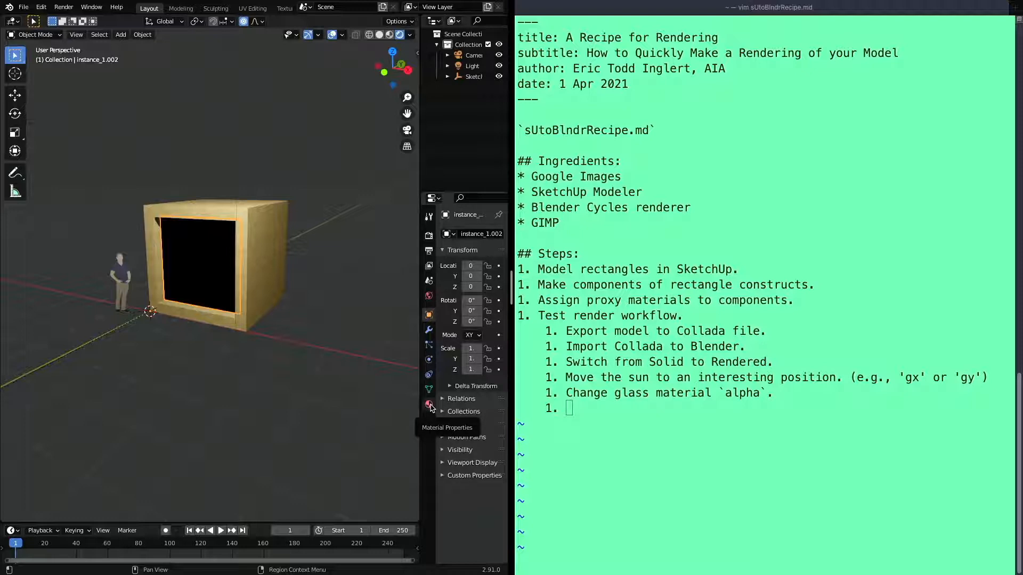
{"action": "left_click", "coordinate": [429, 406]}
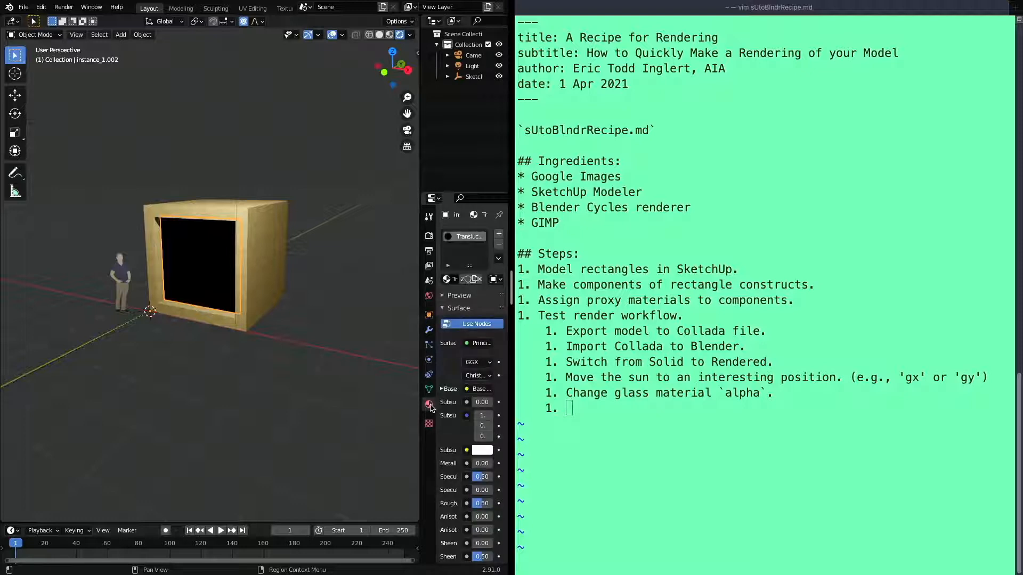
{"action": "left_click_drag", "start_coordinate": [420, 327], "coordinate": [351, 333]}
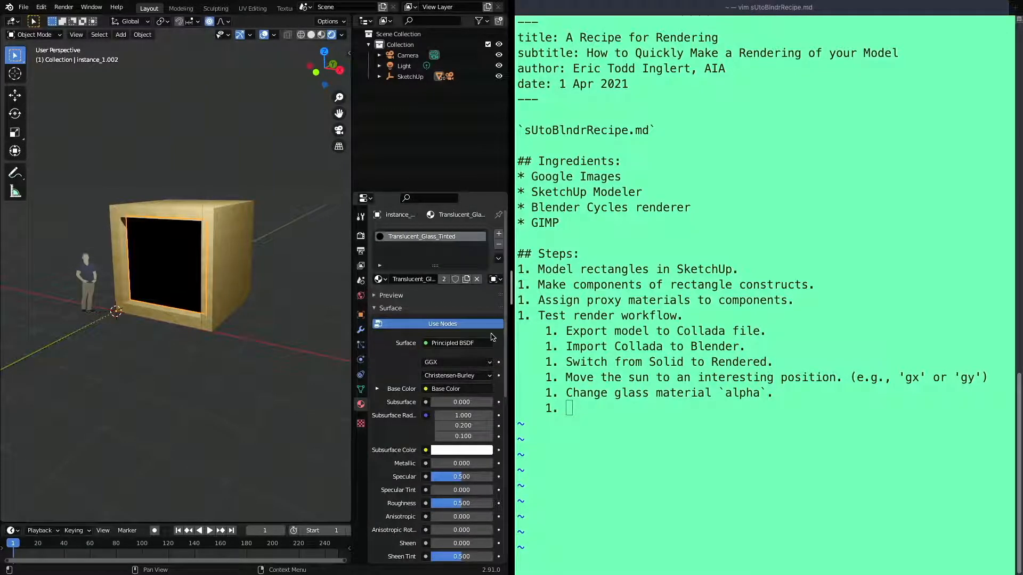
{"action": "scroll", "coordinate": [479, 335], "scroll_direction": "down", "scroll_amount": 10}
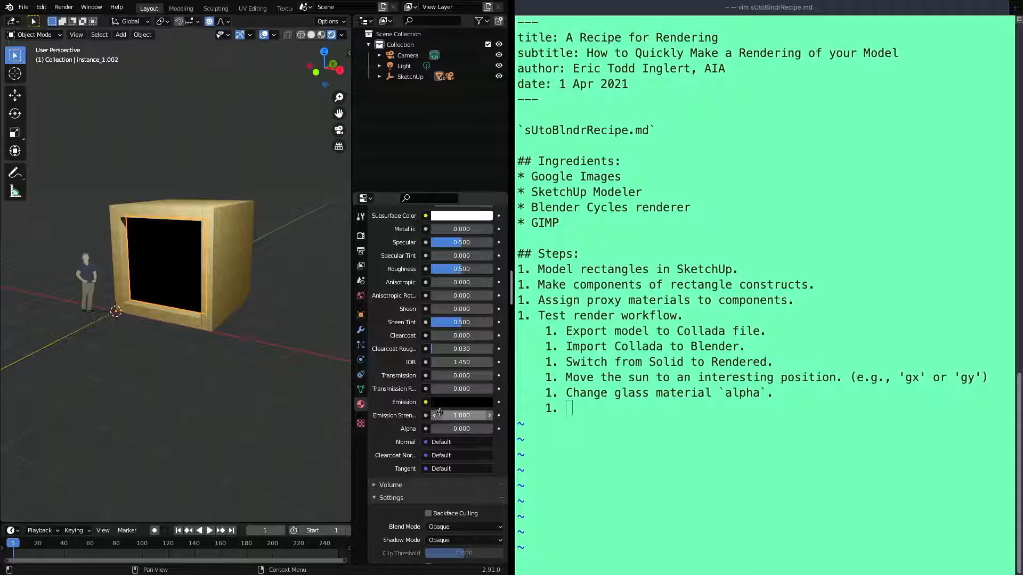
{"action": "scroll", "coordinate": [443, 430], "scroll_direction": "down", "scroll_amount": 2}
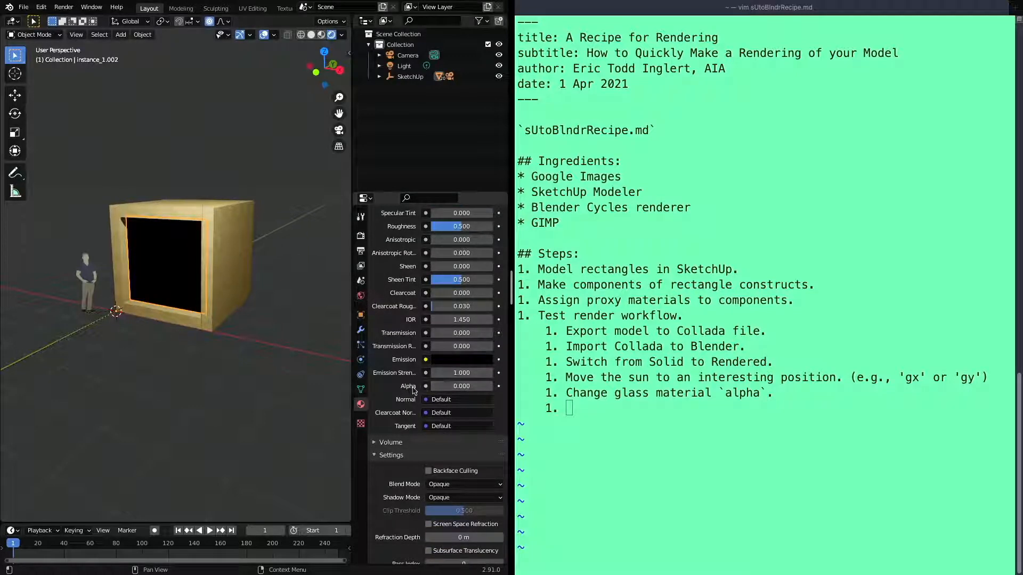
Try Alpha values of 50, about 41.9 and 0.5 on the tinted glass material
{"action": "left_click", "coordinate": [461, 387]}
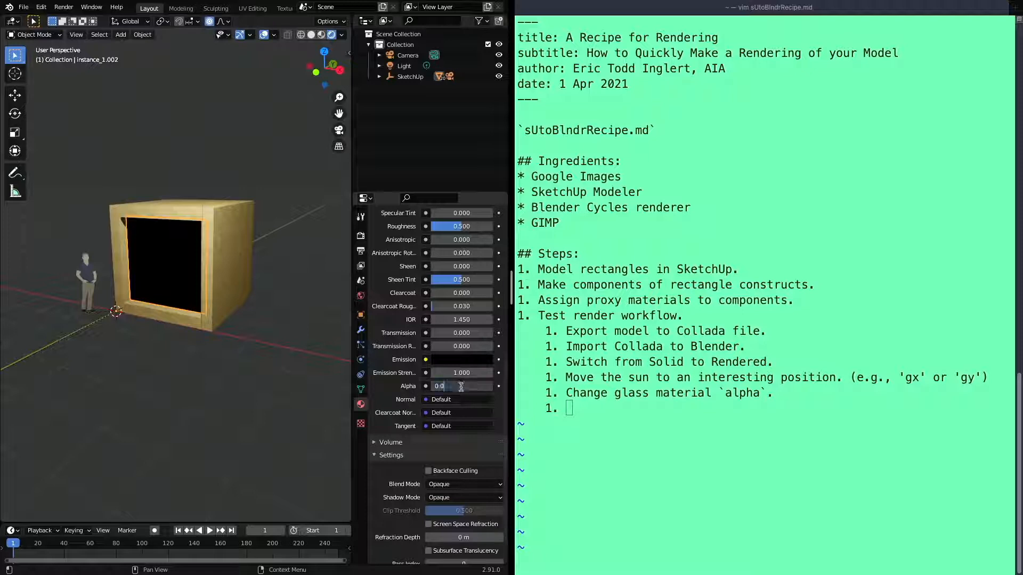
{"action": "left_click_drag", "start_coordinate": [462, 387], "coordinate": [420, 384]}
{"action": "type", "text": "50"}
{"action": "key", "text": "Return"}
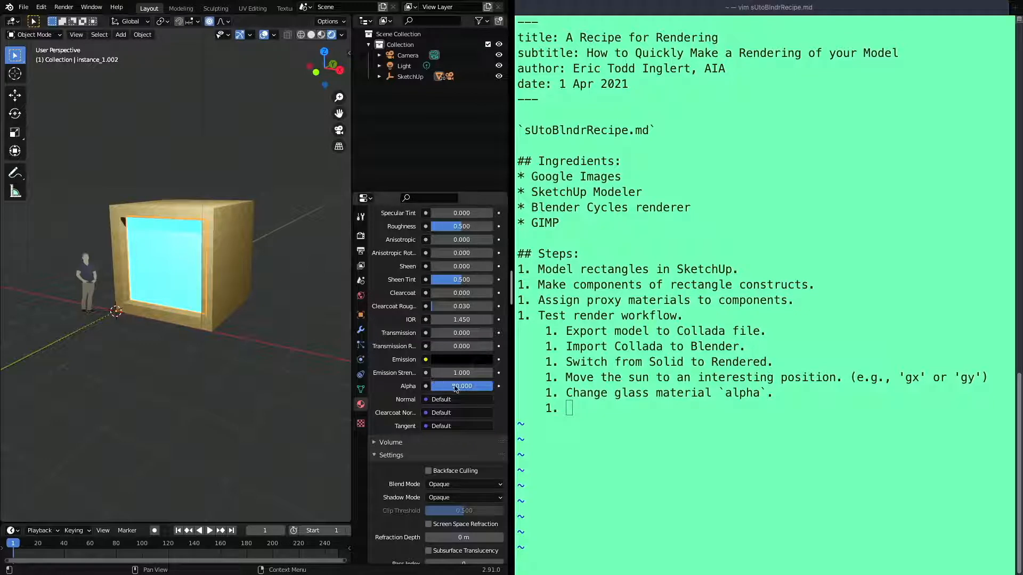
{"action": "left_click_drag", "start_coordinate": [481, 389], "coordinate": [463, 390]}
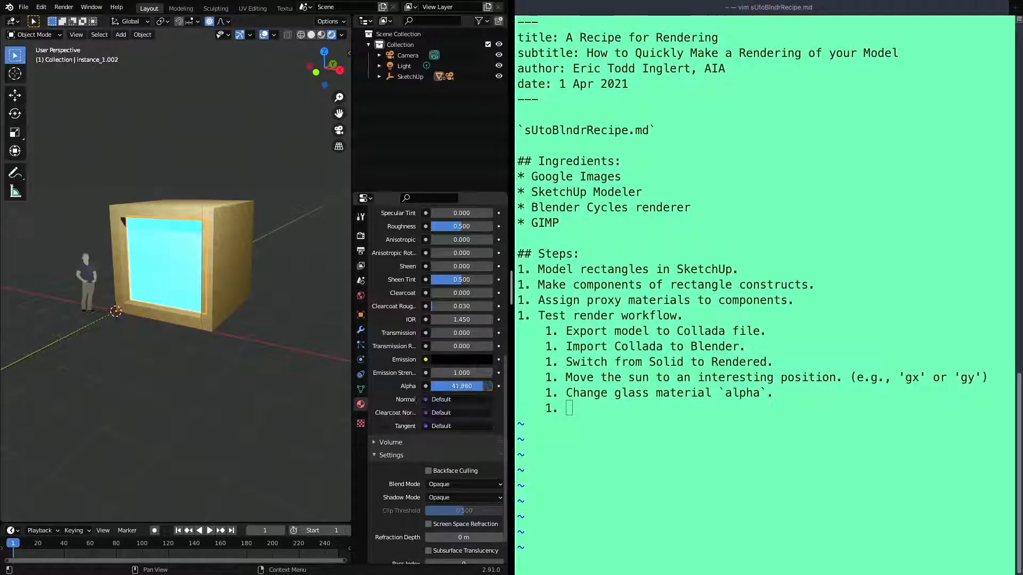
{"action": "left_click", "coordinate": [484, 388]}
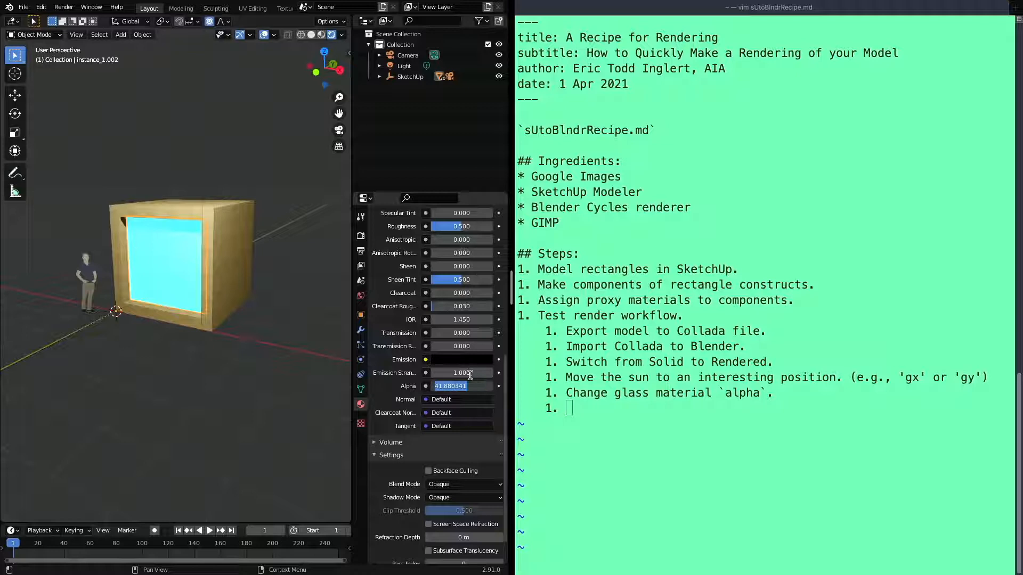
{"action": "type", "text": "0.5"}
{"action": "key", "text": "Return"}
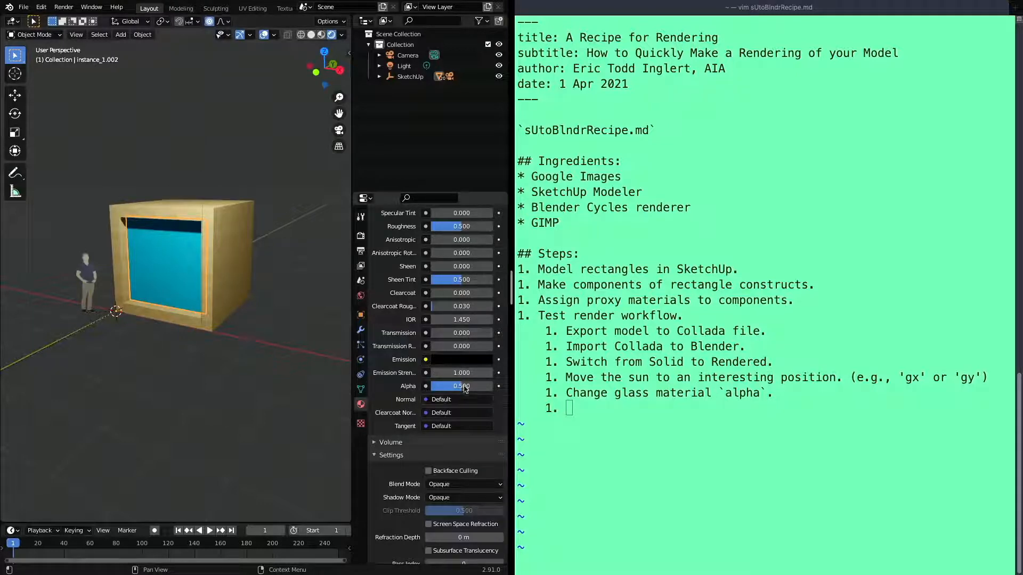
Lower the tinted glass material's Alpha to about 0.13
{"action": "left_click_drag", "start_coordinate": [462, 387], "coordinate": [439, 387]}
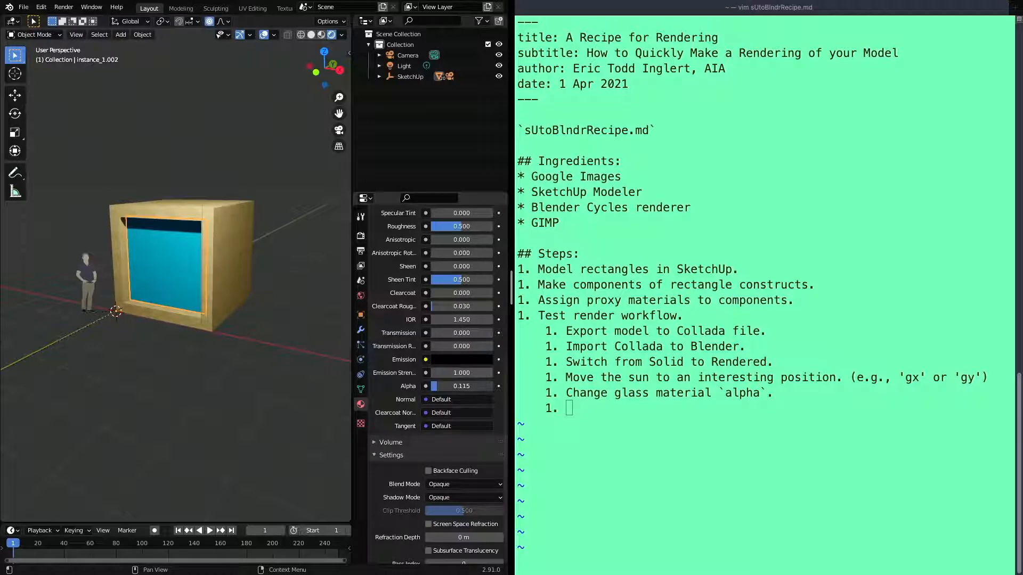
{"action": "mouse_move", "coordinate": [437, 386]}
{"action": "left_mouse_down"}
{"action": "mouse_move", "coordinate": [494, 386]}
{"action": "mouse_move", "coordinate": [439, 386]}
{"action": "left_mouse_up"}
{"action": "left_click_drag", "start_coordinate": [438, 386], "coordinate": [439, 387]}
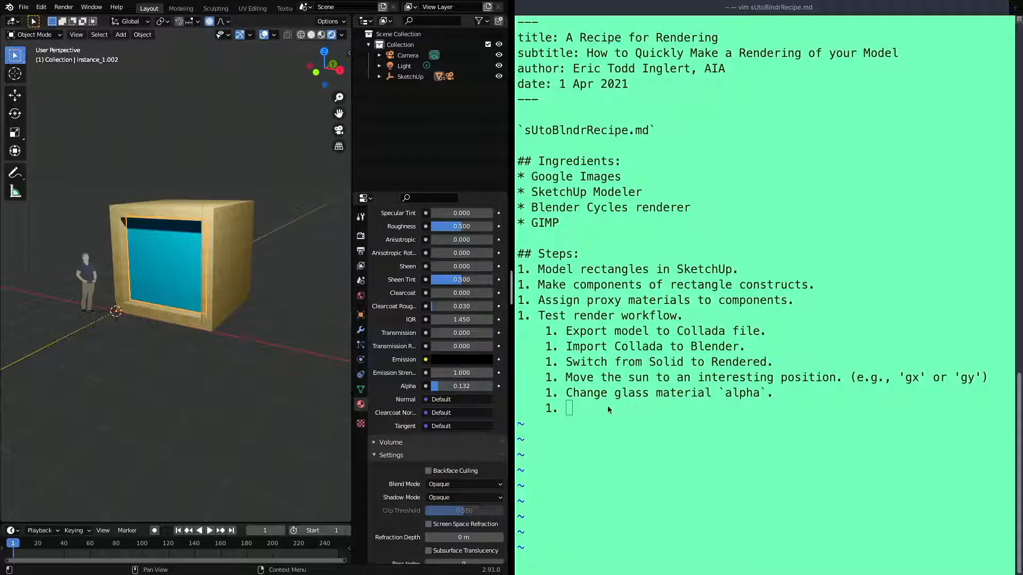
Write the sixth sub-step "Change render engine from Eevee to Cycles." in the recipe notes
{"action": "left_click", "coordinate": [593, 405]}
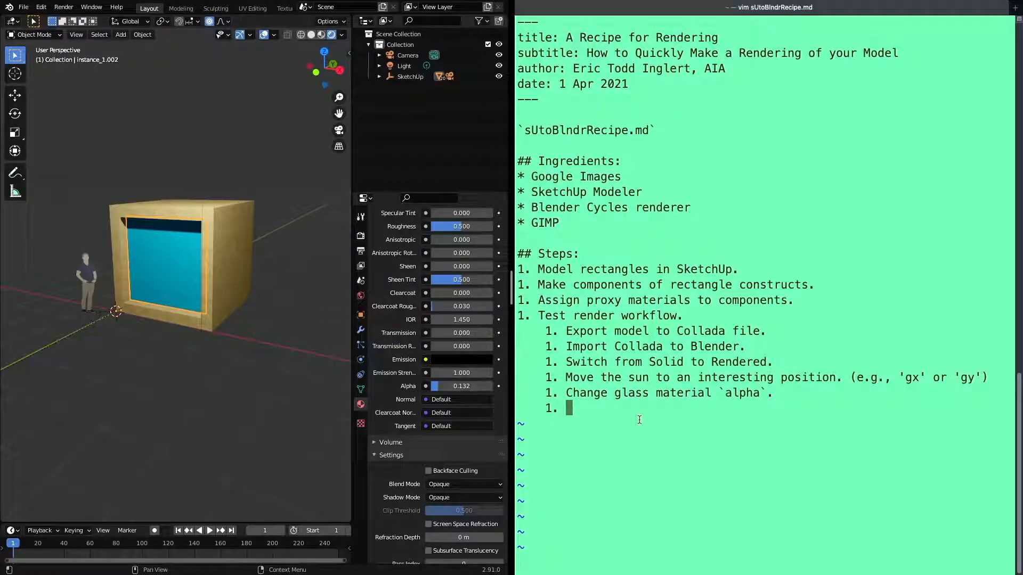
{"action": "key", "text": "i"}
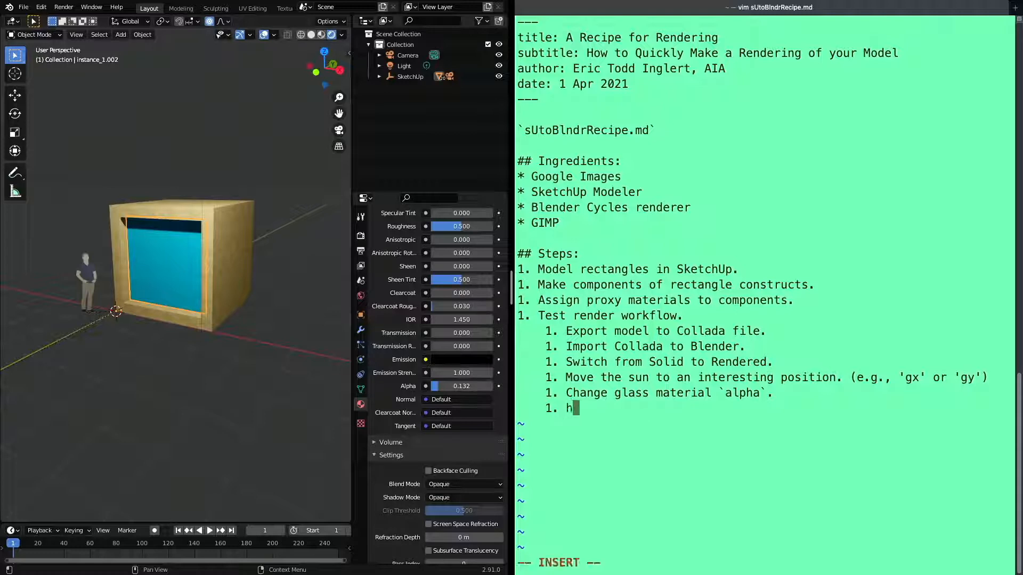
{"action": "type", "text": "Change "}
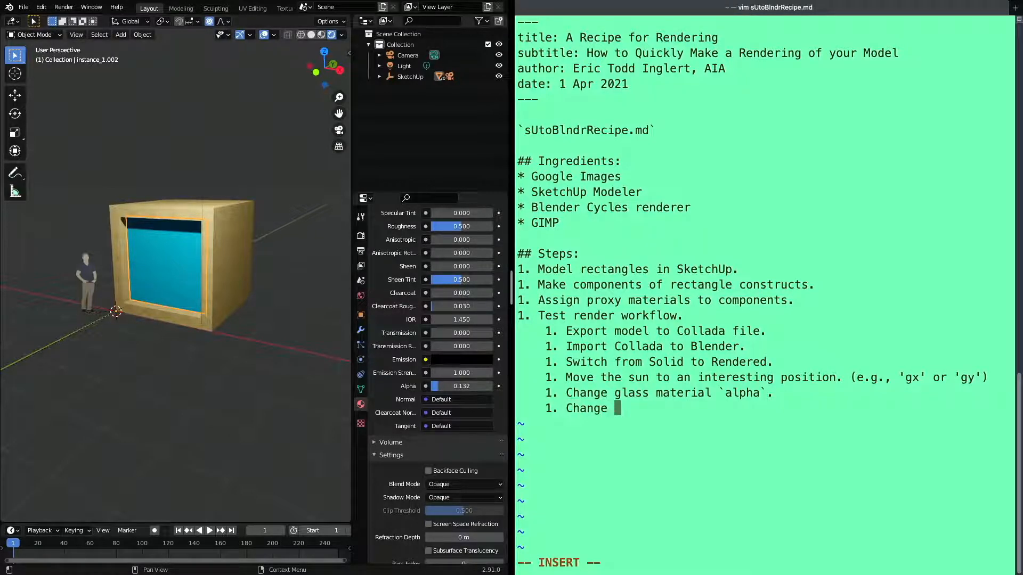
{"action": "type", "text": "render engine.from Evee"}
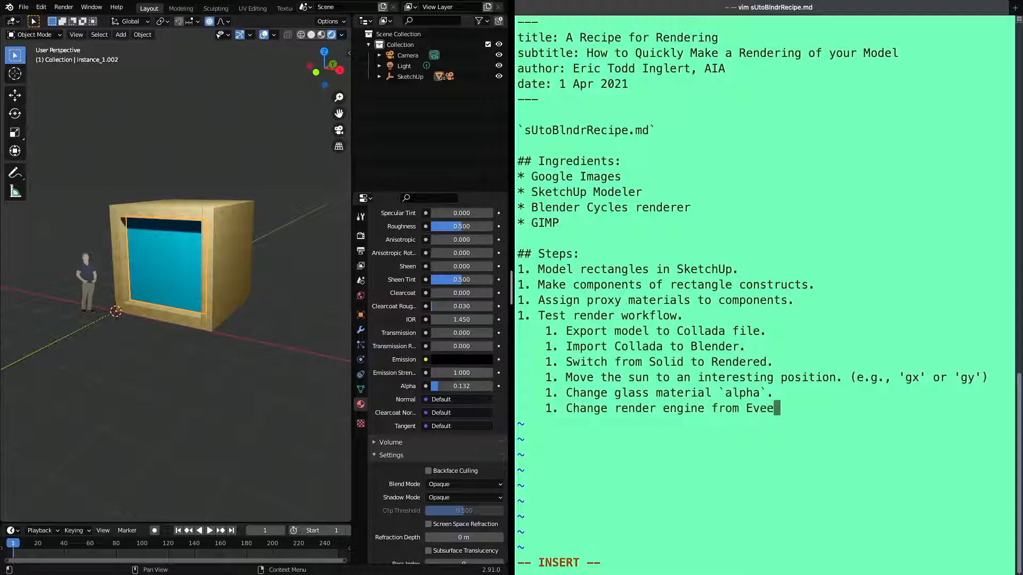
{"action": "key", "text": "Left"}
{"action": "key", "text": "Left"}
{"action": "key", "text": "Left"}
{"action": "type", "text": "e"}
{"action": "key", "text": "Right"}
{"action": "key", "text": "Right"}
{"action": "key", "text": "Right"}
{"action": "type", "text": "to Cycles."}
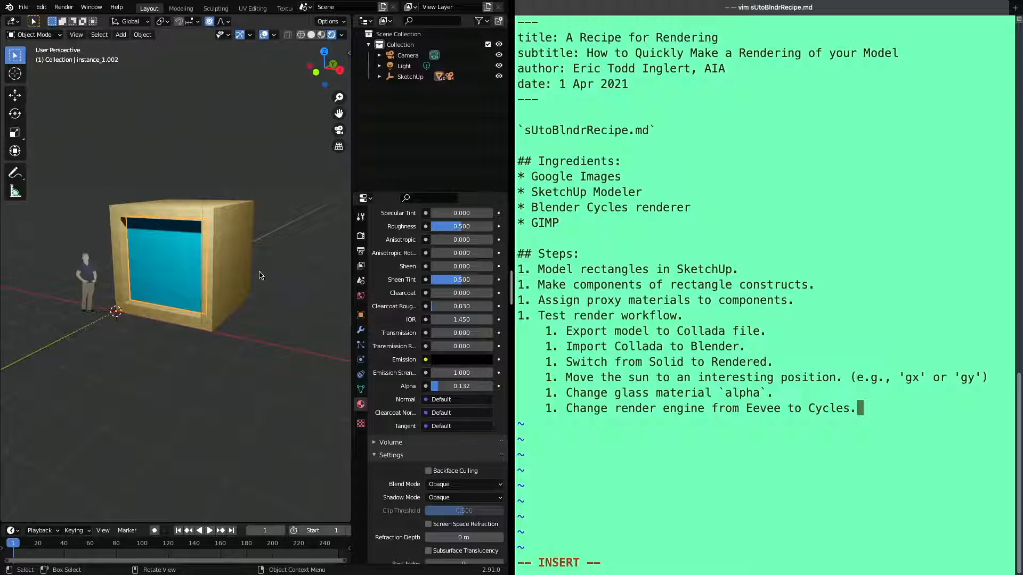
Change the scene's render engine to Cycles
{"action": "left_click", "coordinate": [362, 236]}
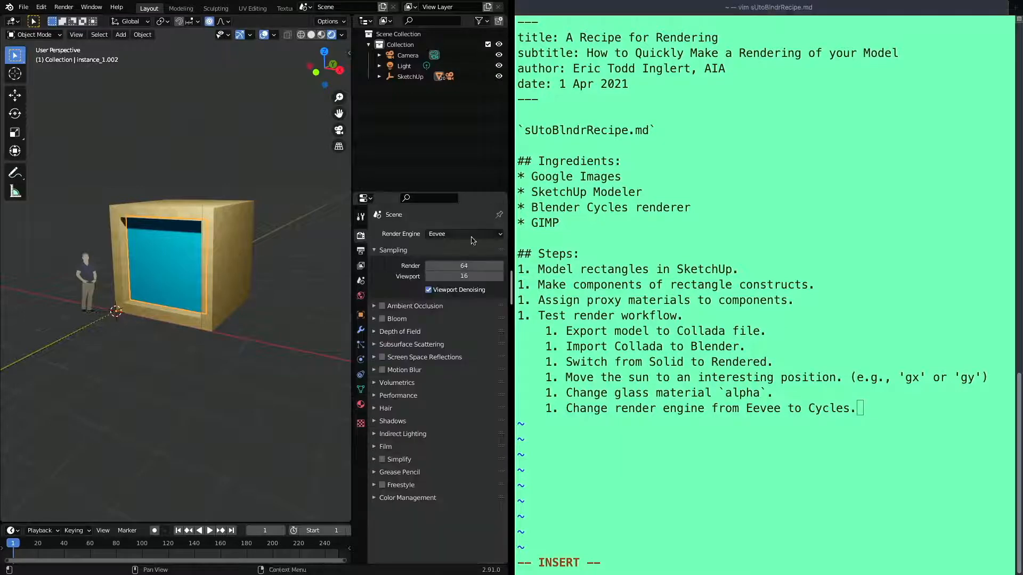
{"action": "left_click", "coordinate": [501, 236]}
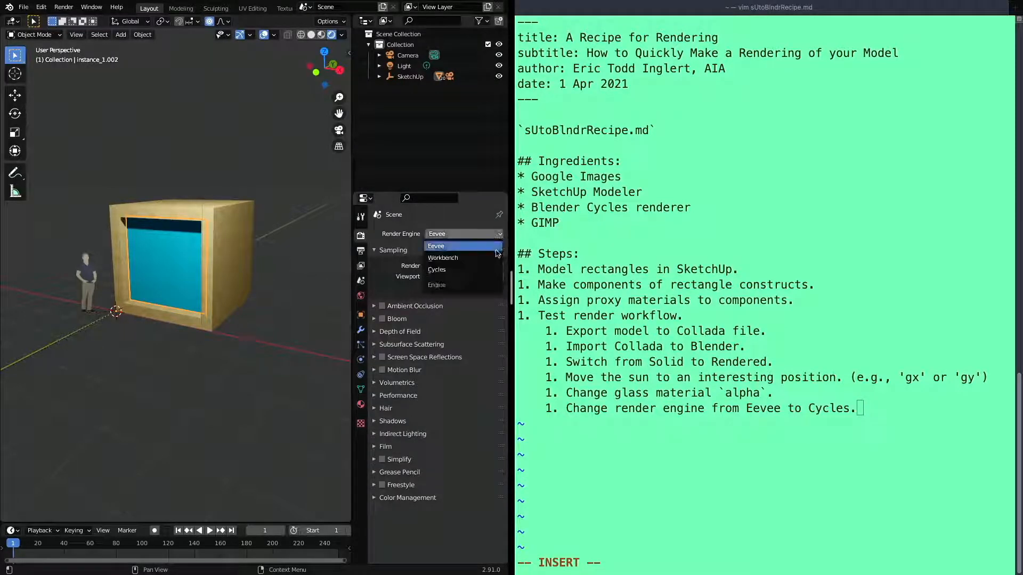
{"action": "left_click", "coordinate": [495, 258]}
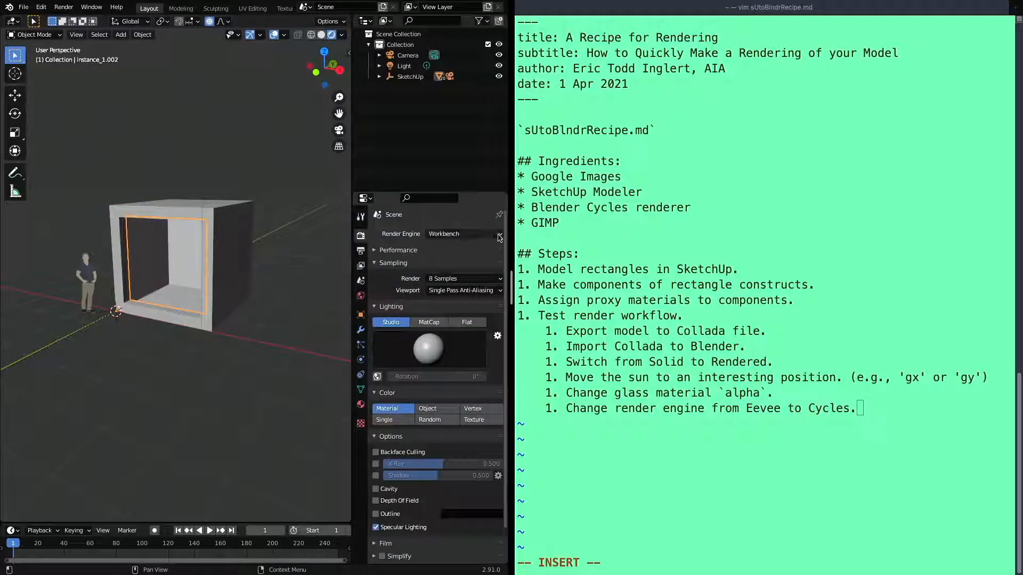
{"action": "left_click", "coordinate": [499, 236]}
{"action": "left_click", "coordinate": [485, 269]}
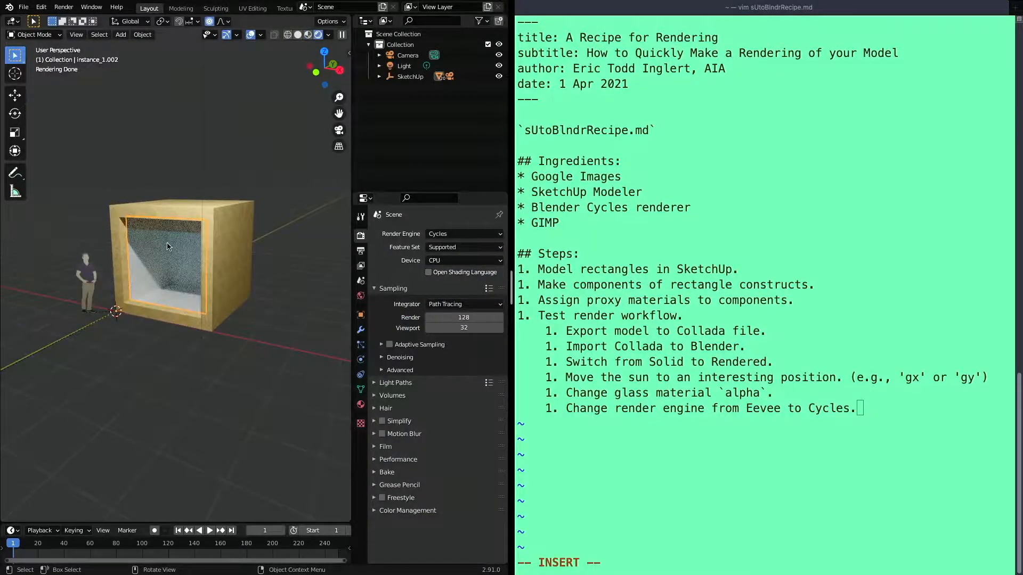
Check the glass and interior in the Cycles-rendered viewport, and deselect the glass pane
{"action": "scroll", "coordinate": [168, 246], "scroll_direction": "up", "scroll_amount": 4}
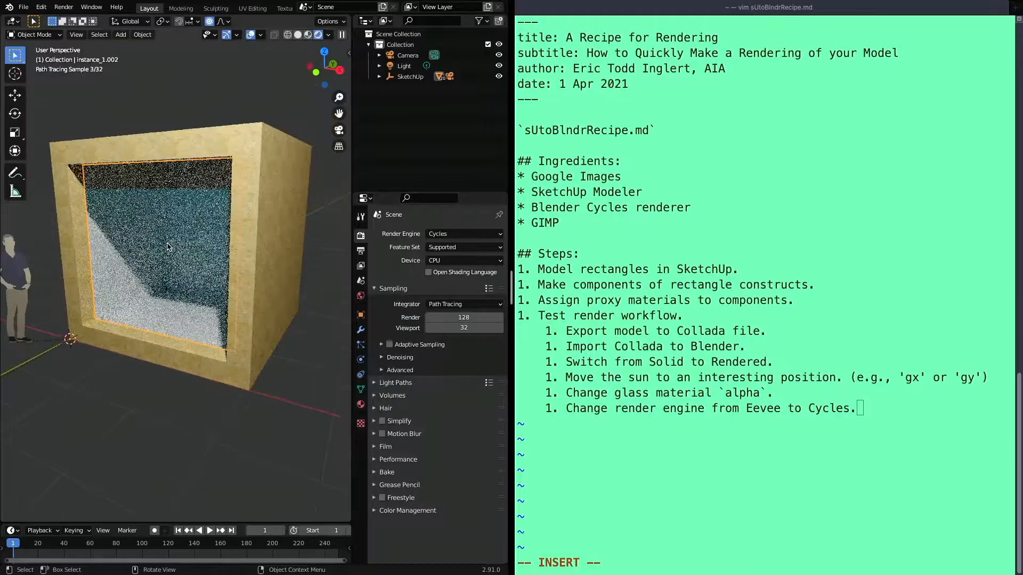
{"action": "scroll", "coordinate": [168, 246], "scroll_direction": "down", "scroll_amount": 2}
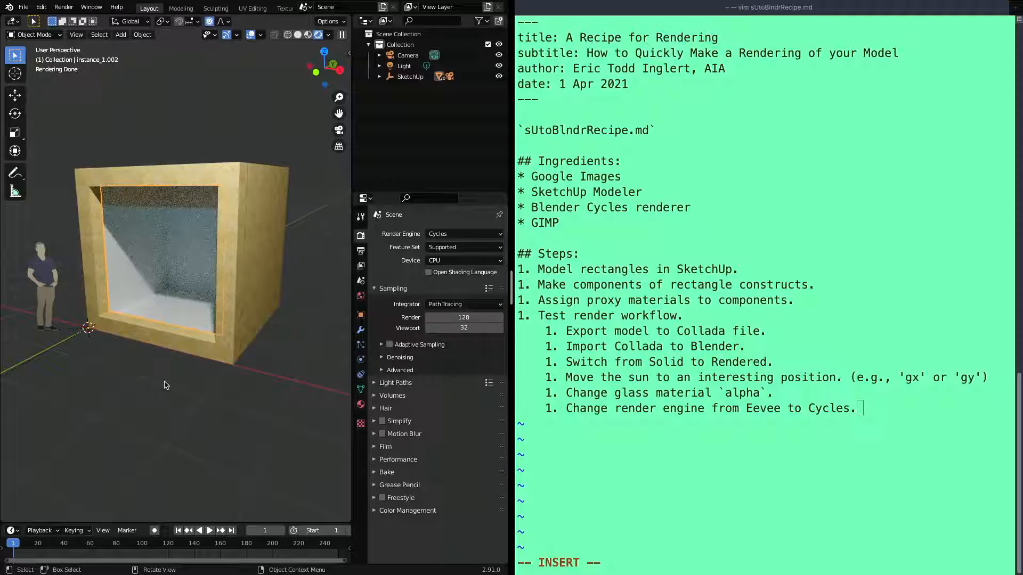
{"action": "scroll", "coordinate": [179, 296], "scroll_direction": "down", "scroll_amount": 4}
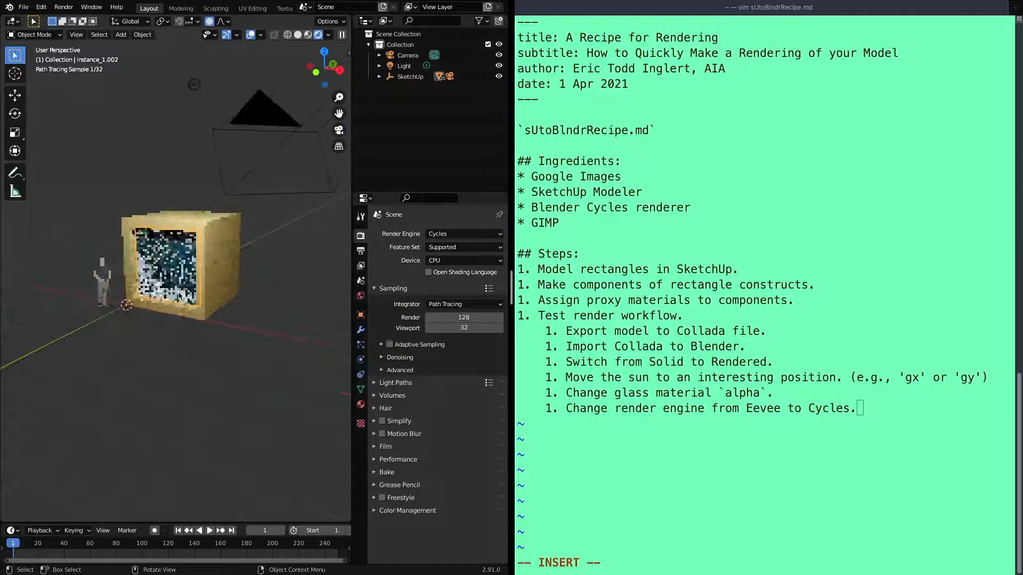
{"action": "scroll", "coordinate": [178, 292], "scroll_direction": "up", "scroll_amount": 2}
{"action": "left_click", "coordinate": [178, 292]}
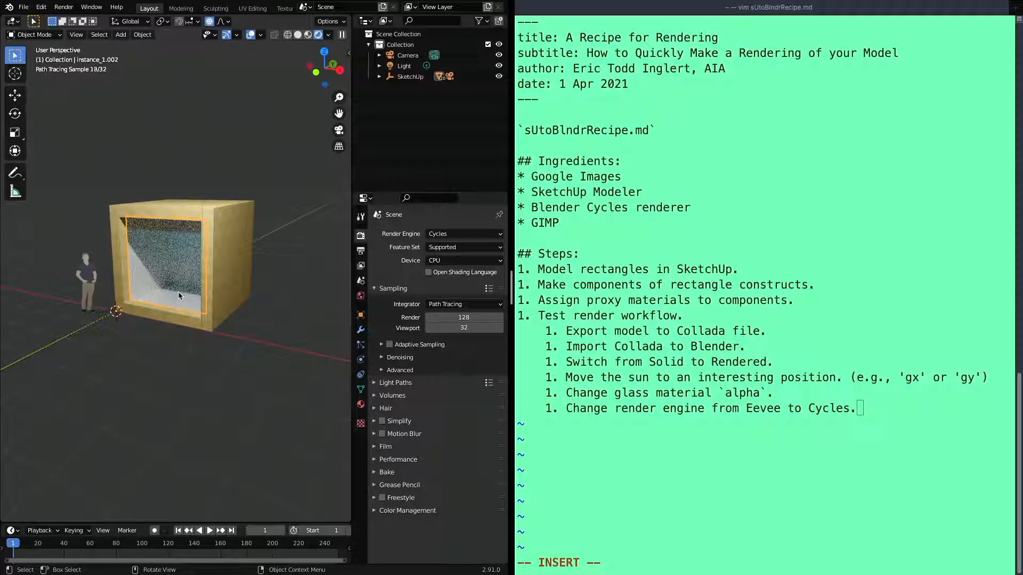
{"action": "left_click", "coordinate": [266, 342]}
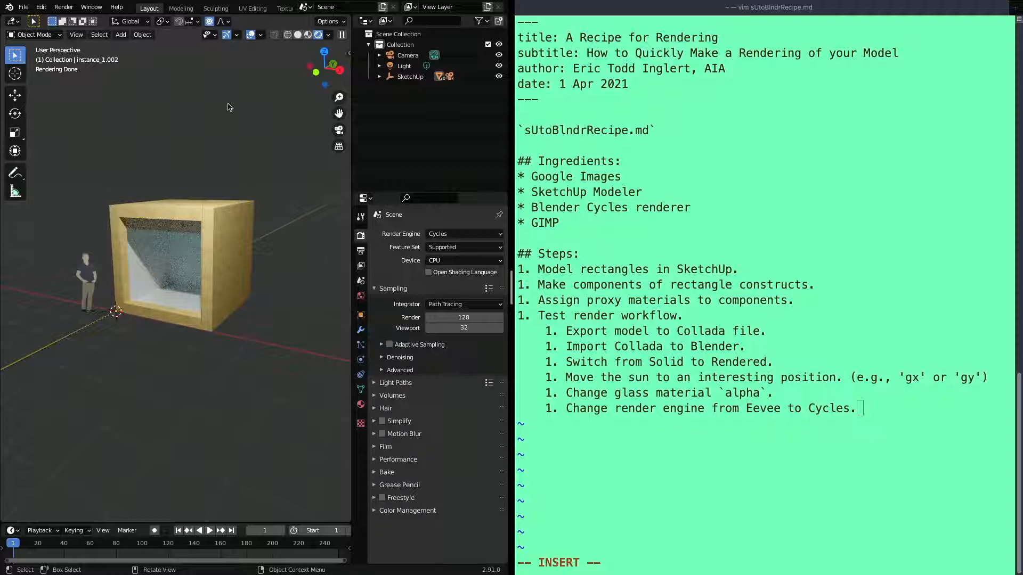
Add the seventh sub-step "Do a test render." to the recipe notes and start a new line below it
{"action": "left_click", "coordinate": [726, 470]}
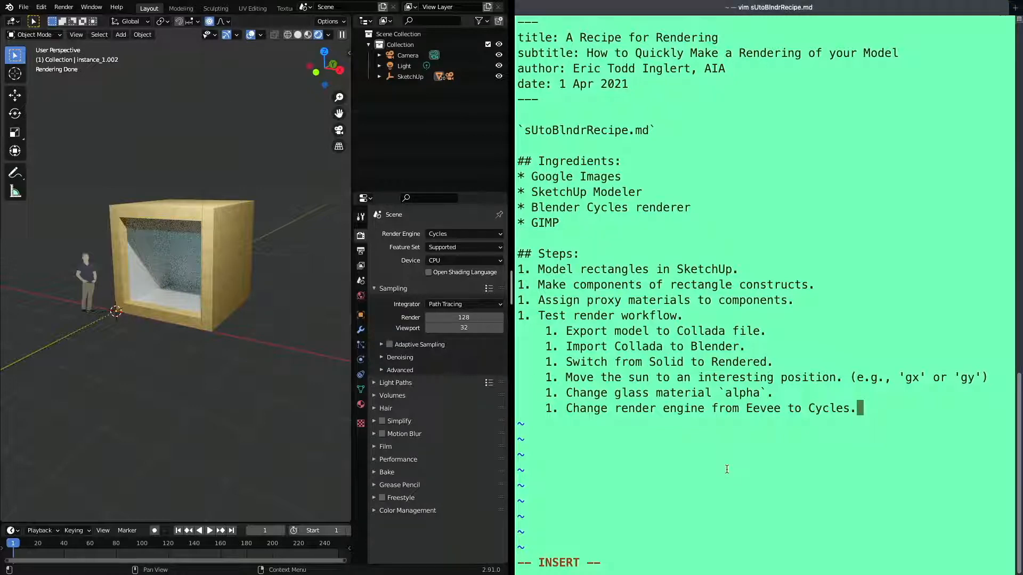
{"action": "key", "text": "Return"}
{"action": "type", "text": "1. Do "}
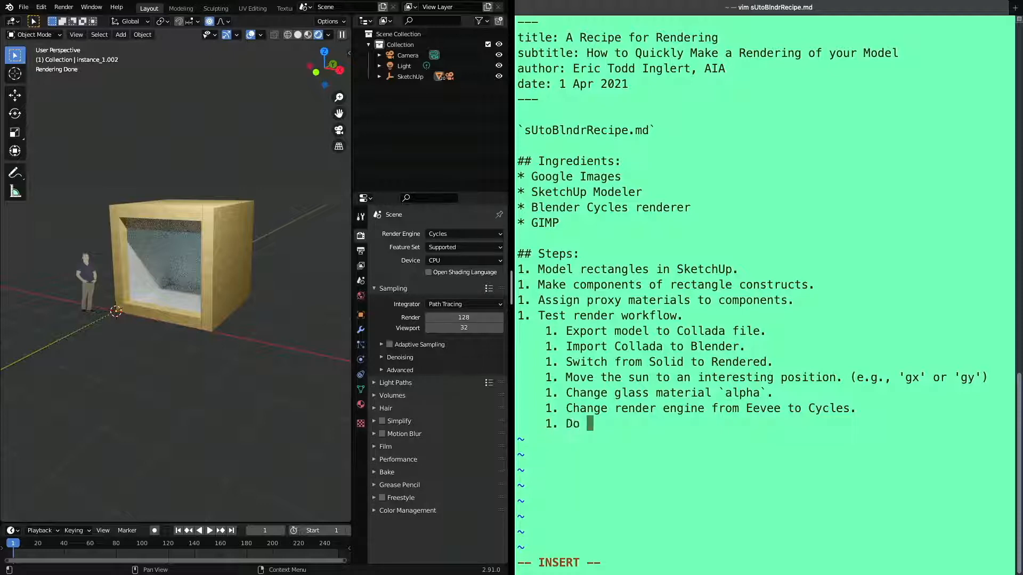
{"action": "type", "text": "a test render"}
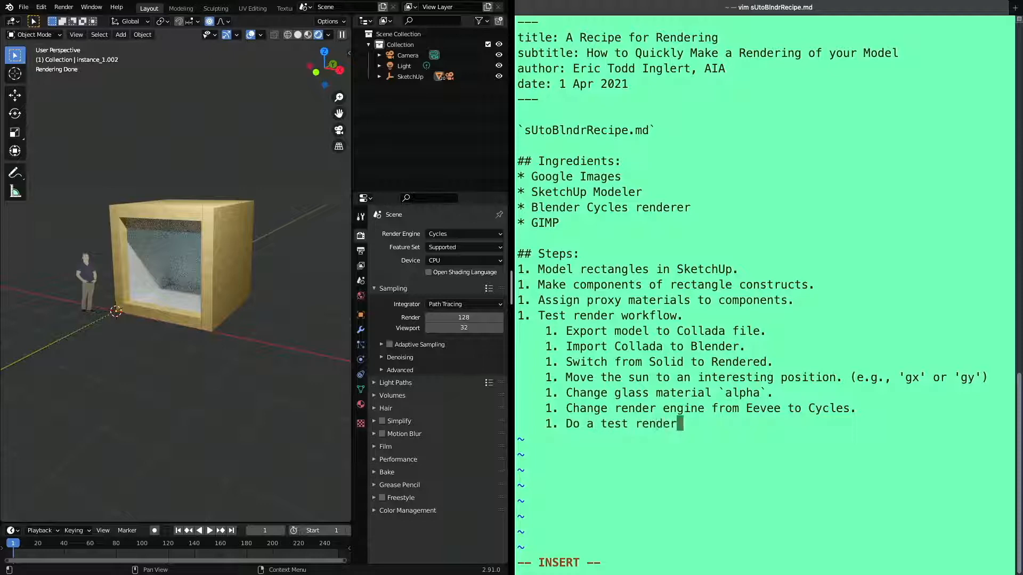
{"action": "type", "text": "."}
{"action": "key", "text": "Return"}
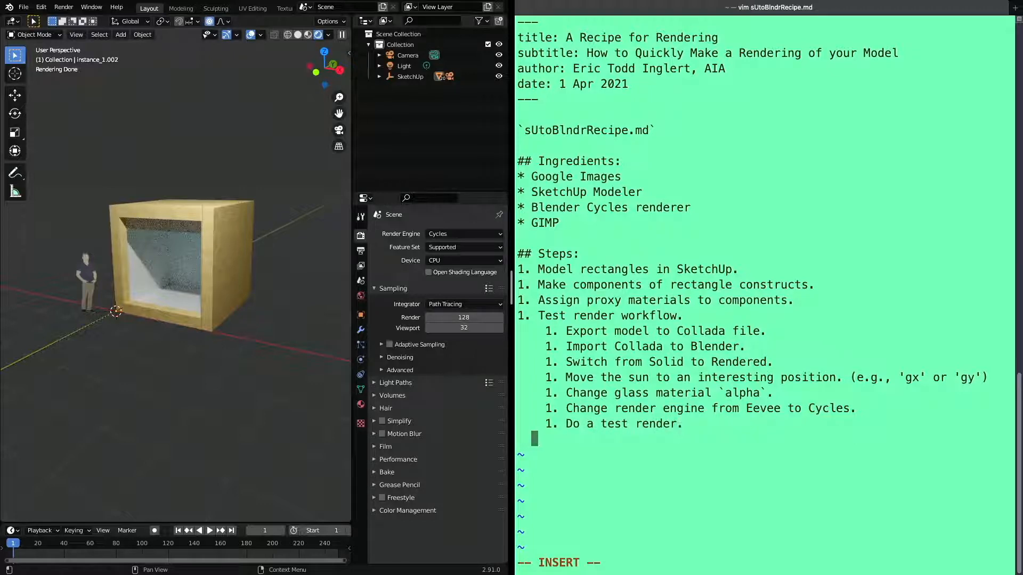
Write the eighth sub-step "Save the file to view in browser." in the recipe notes
{"action": "type", "text": "1. Save teh "}
{"action": "type", "text": "fi"}
{"action": "key", "text": "BackSpace"}
{"action": "key", "text": "BackSpace"}
{"action": "key", "text": "BackSpace"}
{"action": "key", "text": "BackSpace"}
{"action": "key", "text": "BackSpace"}
{"action": "key", "text": "BackSpace"}
{"action": "type", "text": "the file "}
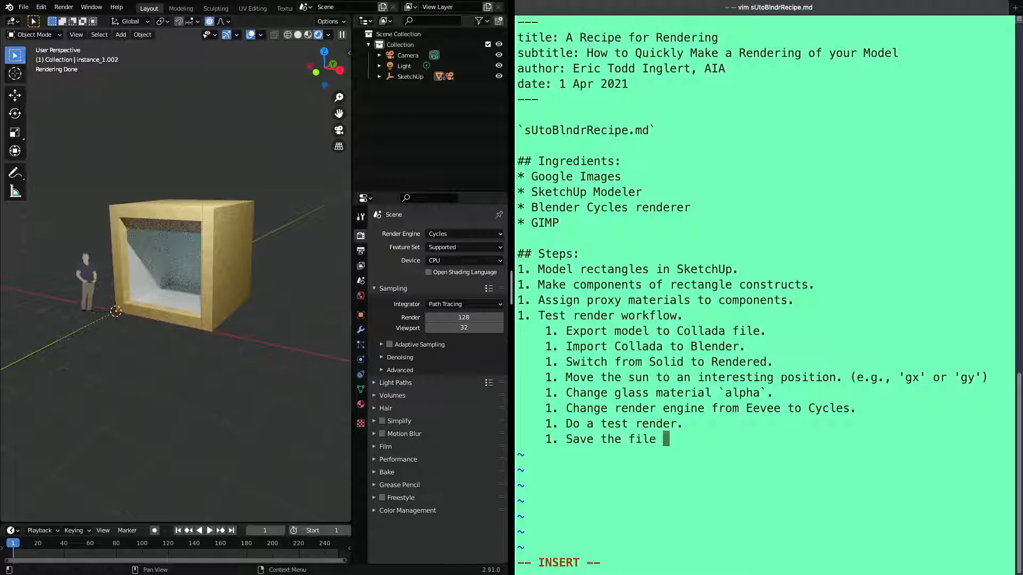
{"action": "type", "text": "to view in bo"}
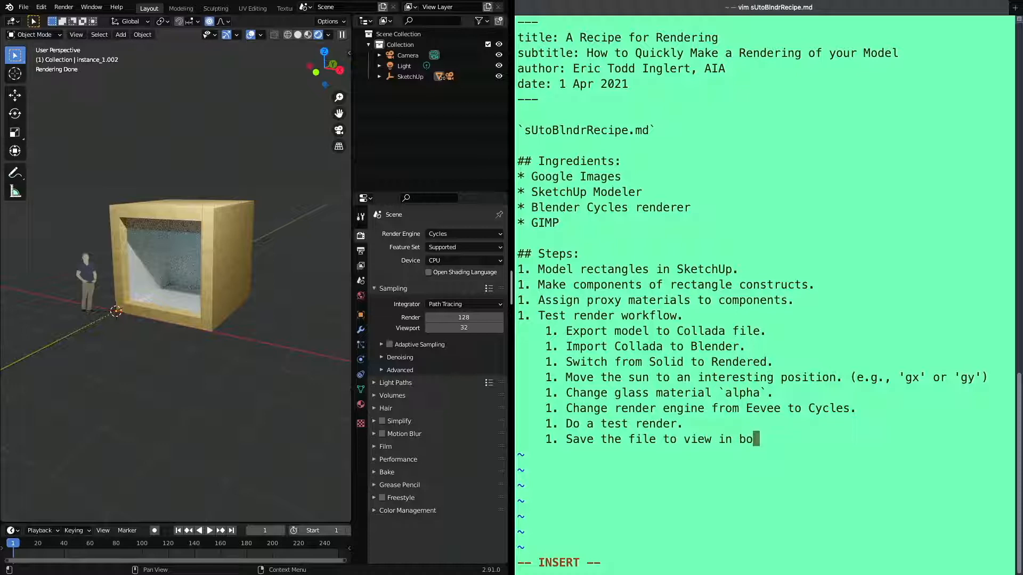
{"action": "key", "text": "BackSpace"}
{"action": "type", "text": "rowser."}
Leave insert mode and save the recipe notes file
{"action": "key", "text": "Escape"}
{"action": "type", "text": ":w"}
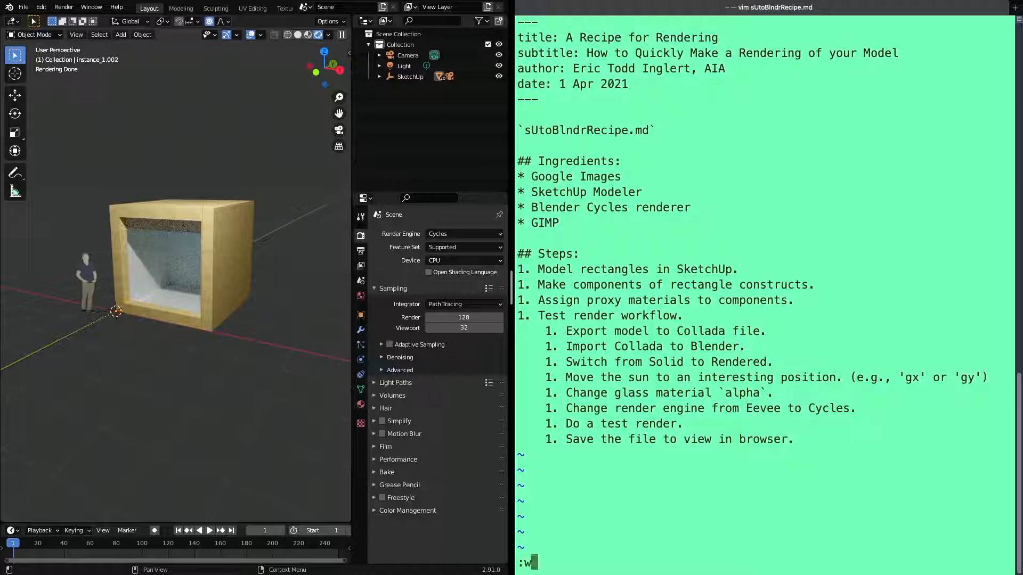
{"action": "key", "text": "Return"}
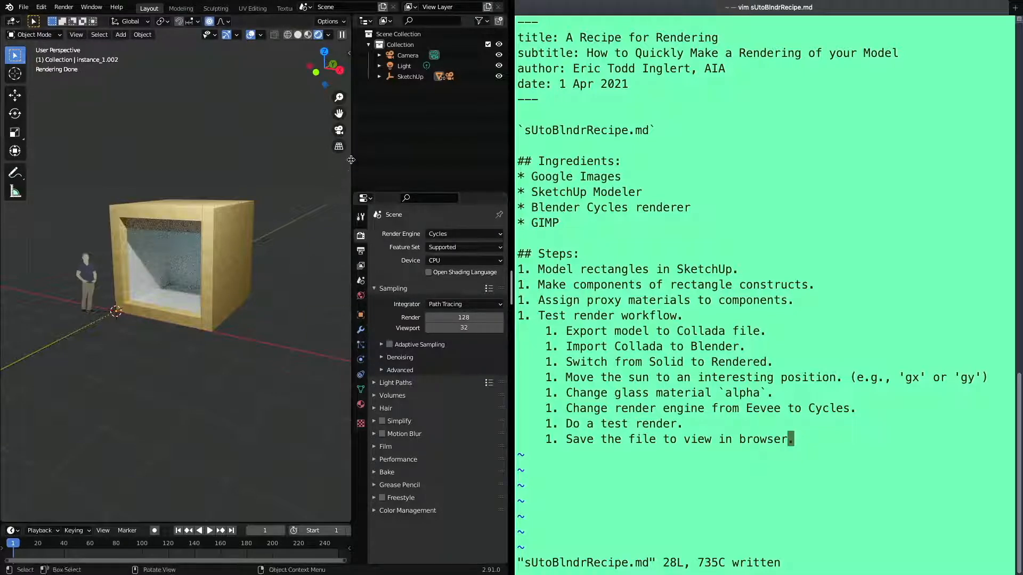
Widen the 3D viewport and show the model slightly larger in it
{"action": "left_click_drag", "start_coordinate": [351, 164], "coordinate": [430, 169]}
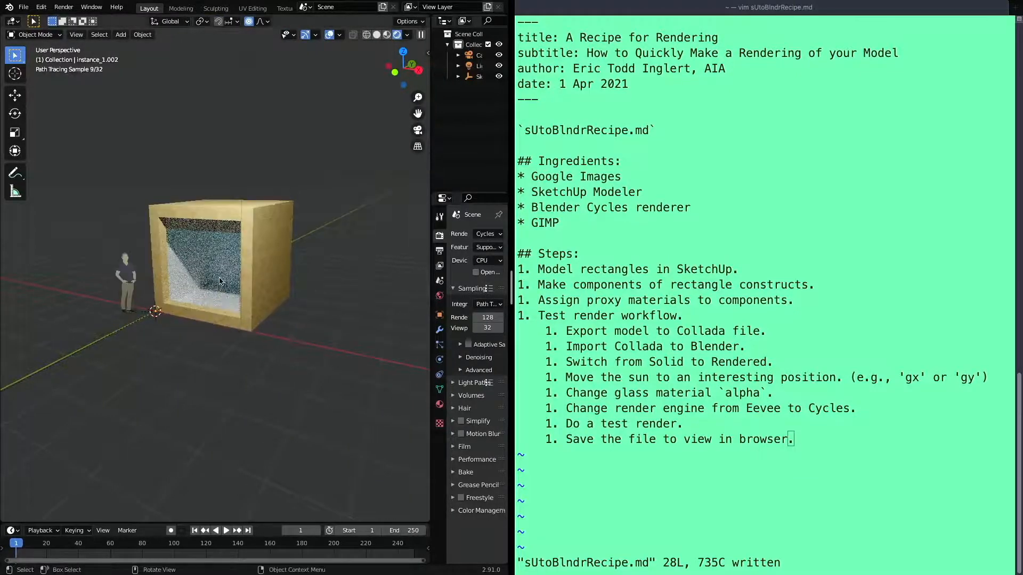
{"action": "scroll", "coordinate": [216, 276], "scroll_direction": "up", "scroll_amount": 3}
{"action": "scroll", "coordinate": [216, 276], "scroll_direction": "down", "scroll_amount": 2}
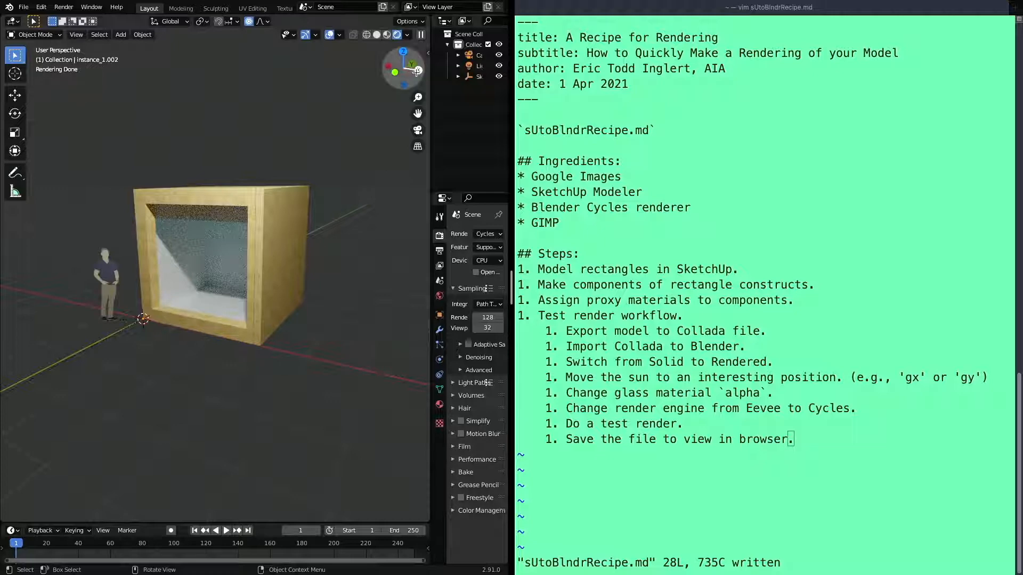
Orbit the model slightly, run a test image render to check its framing, and close the render window
{"action": "left_click_drag", "start_coordinate": [415, 56], "coordinate": [413, 55]}
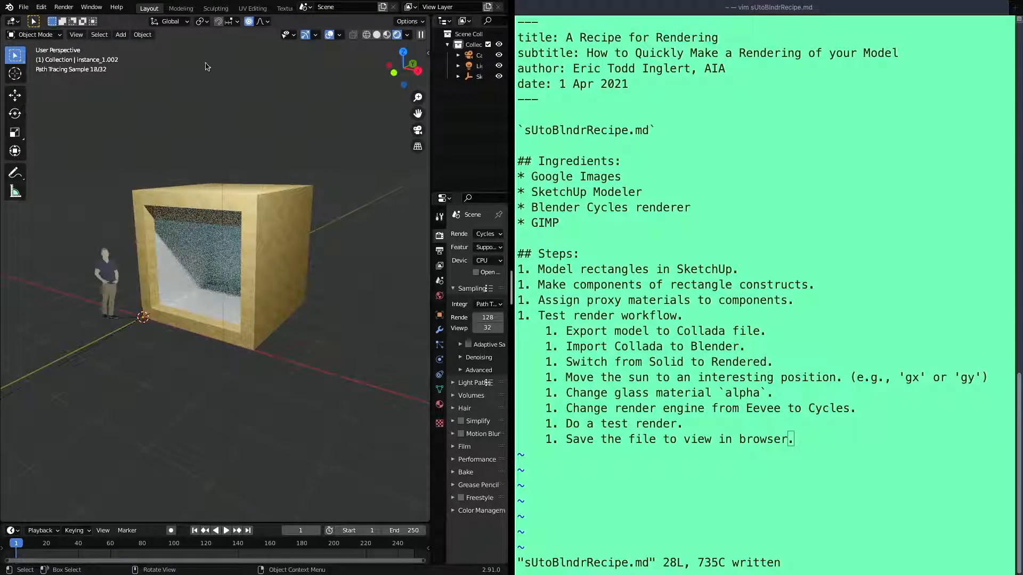
{"action": "left_click", "coordinate": [68, 9]}
{"action": "left_click", "coordinate": [67, 9]}
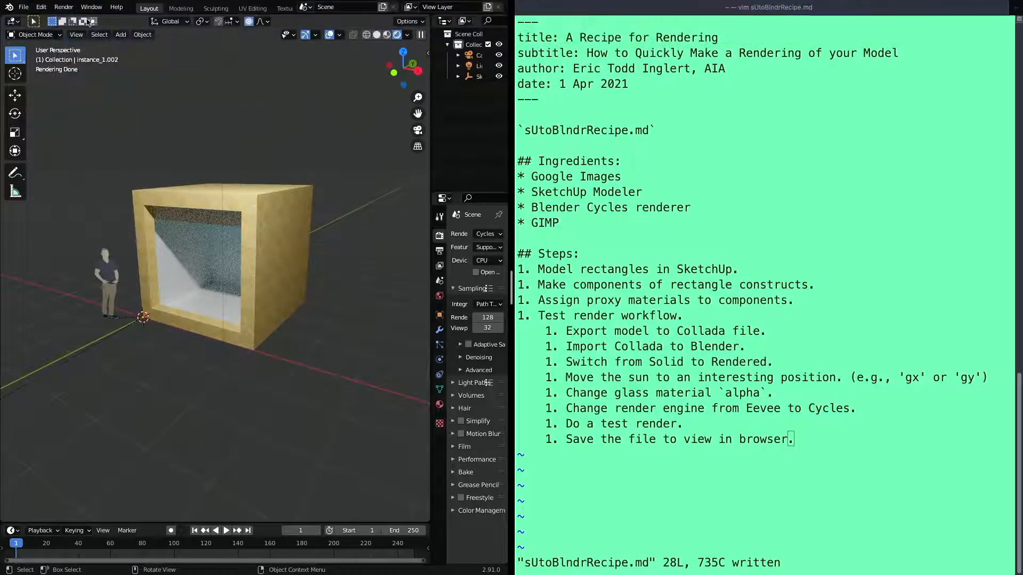
{"action": "left_click", "coordinate": [64, 7]}
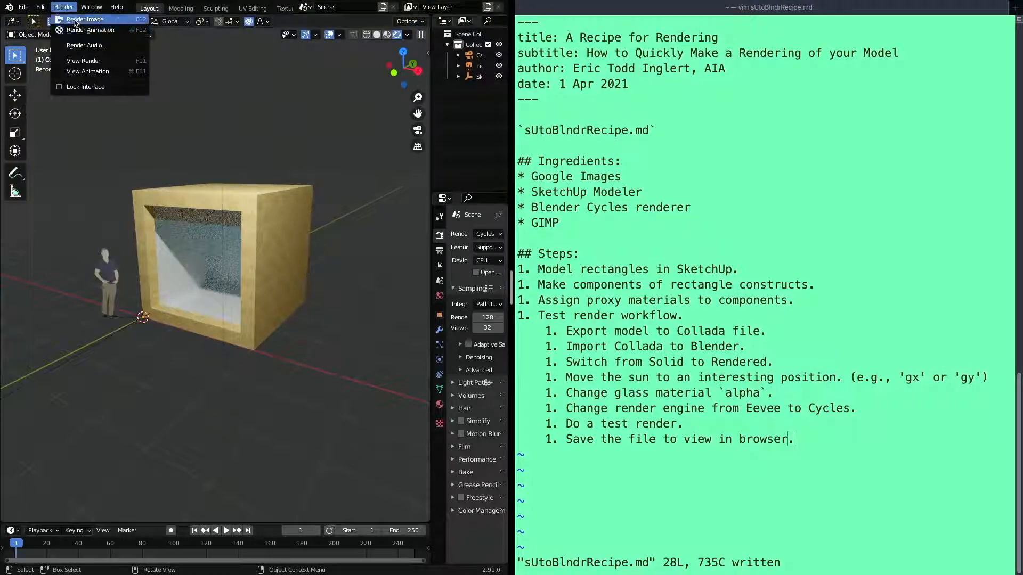
{"action": "left_click", "coordinate": [74, 21]}
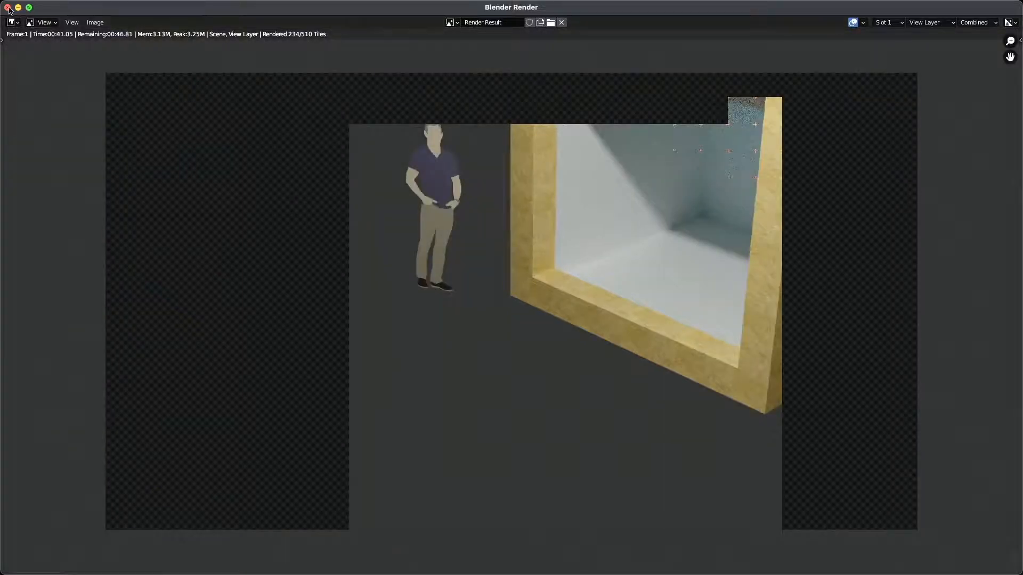
{"action": "left_click", "coordinate": [8, 6]}
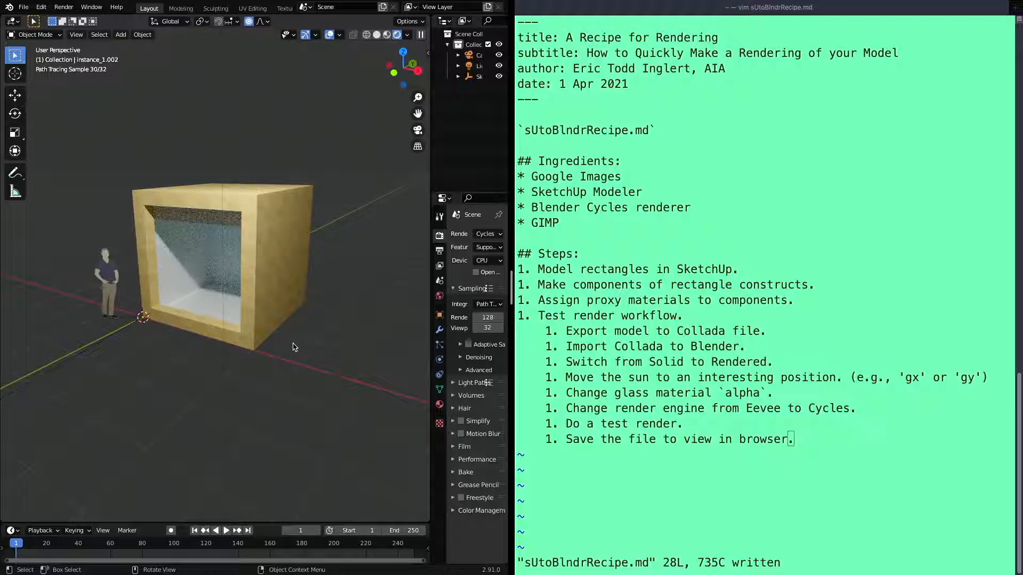
Add the top-level step "1. Modify render environment." below the last line of the recipe notes
{"action": "left_click", "coordinate": [778, 484]}
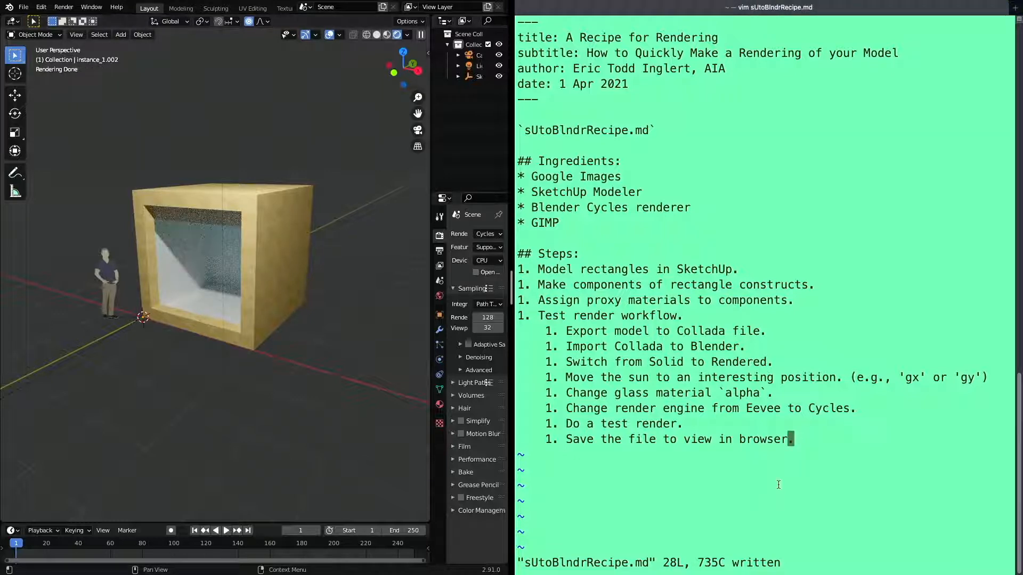
{"action": "key", "text": "a"}
{"action": "key", "text": "Return"}
{"action": "type", "text": "1"}
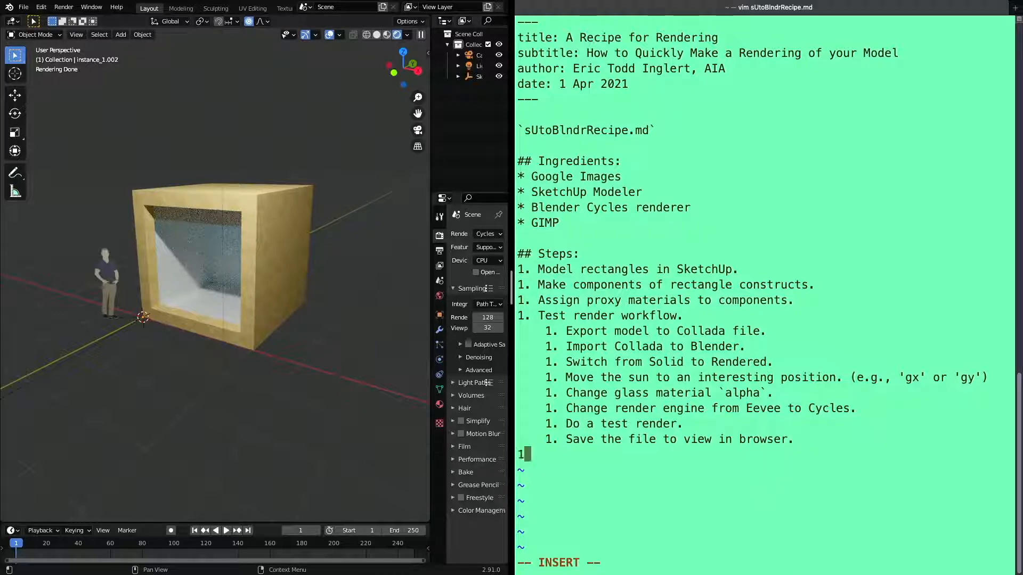
{"action": "type", "text": ". Modify render environment"}
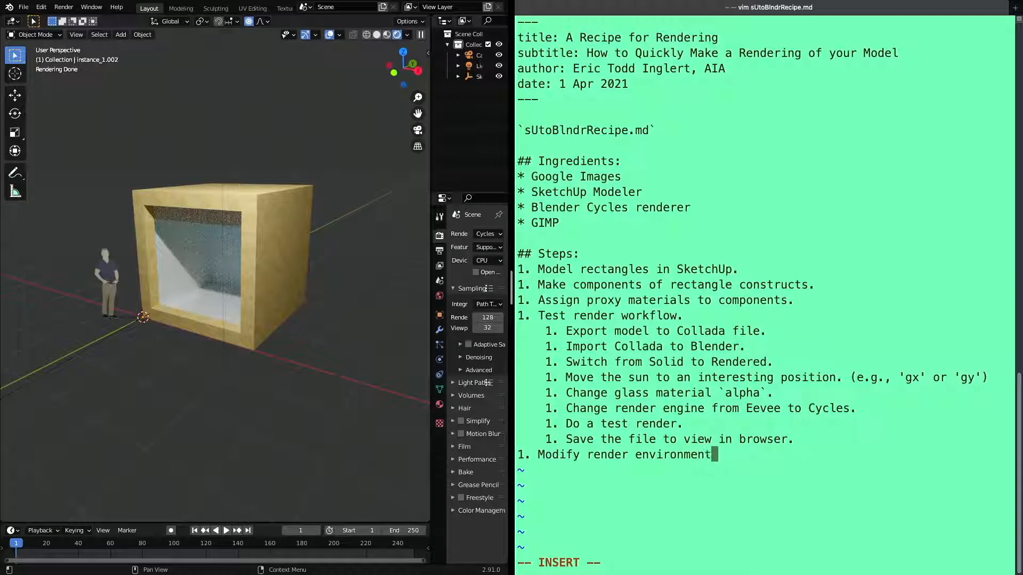
{"action": "type", "text": "."}
Begin the first sub-step under "Modify render environment." with "1. Move the camera"
{"action": "key", "text": "Return"}
{"action": "type", "text": "1. Moved teh su"}
{"action": "key", "text": "BackSpace"}
{"action": "key", "text": "BackSpace"}
{"action": "key", "text": "BackSpace"}
{"action": "key", "text": "BackSpace"}
{"action": "key", "text": "BackSpace"}
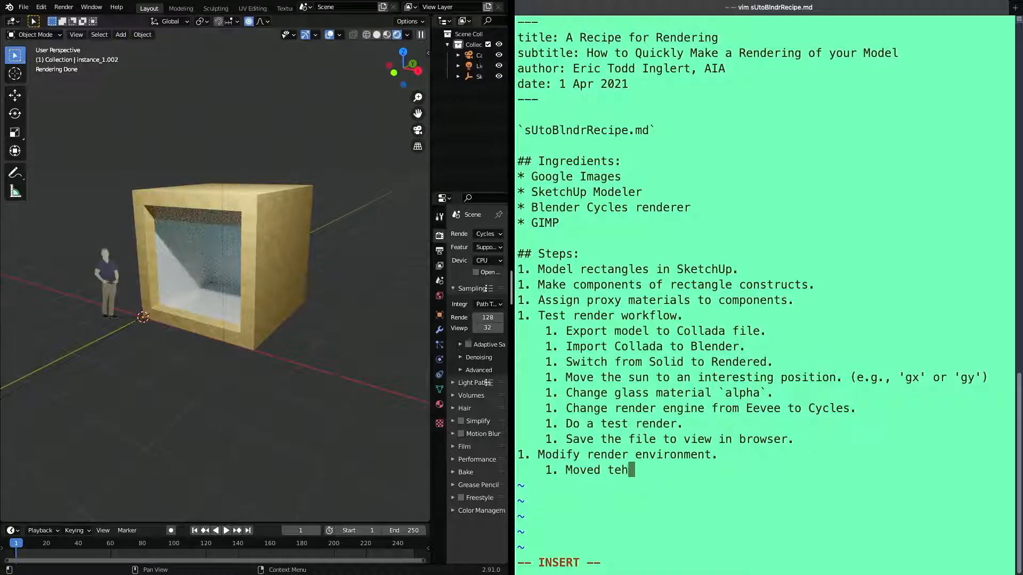
{"action": "key", "text": "BackSpace"}
{"action": "key", "text": "BackSpace"}
{"action": "key", "text": "BackSpace"}
{"action": "key", "text": "BackSpace"}
{"action": "type", "text": "ed"}
{"action": "key", "text": "BackSpace"}
{"action": "key", "text": "BackSpace"}
{"action": "type", "text": "the ca"}
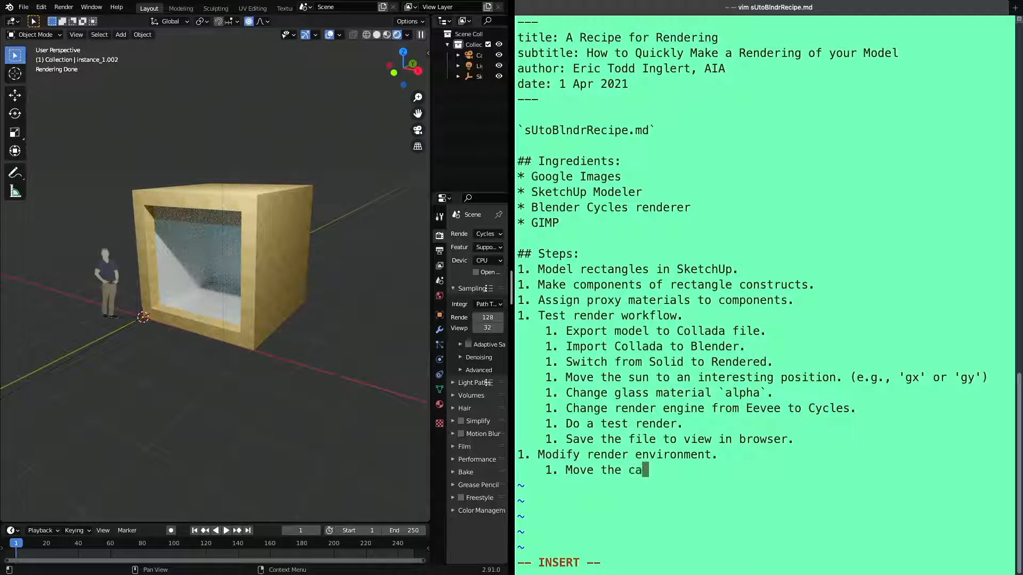
{"action": "type", "text": "mera and reposition view."}
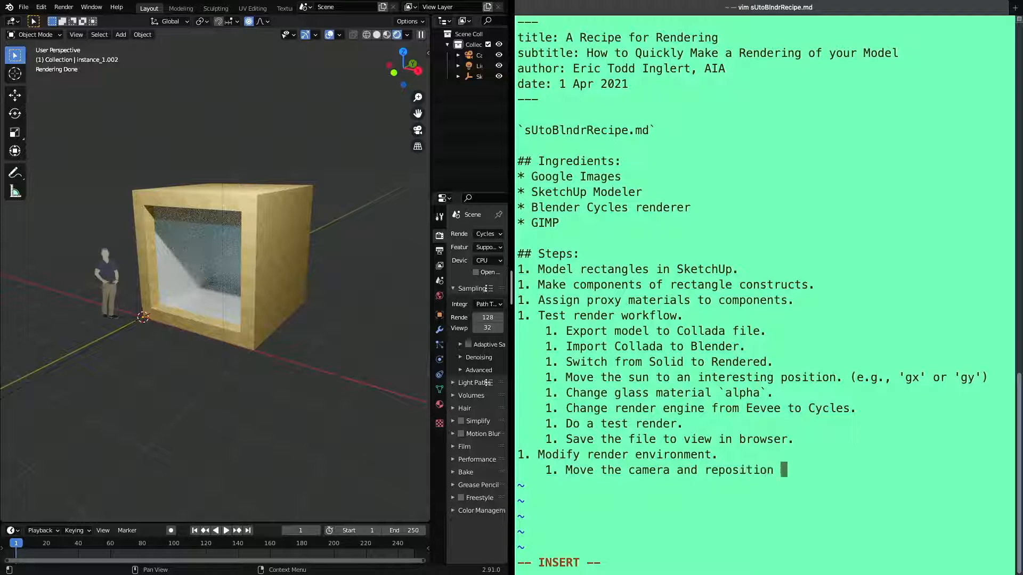
Complete the camera sub-step with "and reposition view." and start another numbered sub-step line
{"action": "key", "text": "Return"}
{"action": "type", "text": "1."}
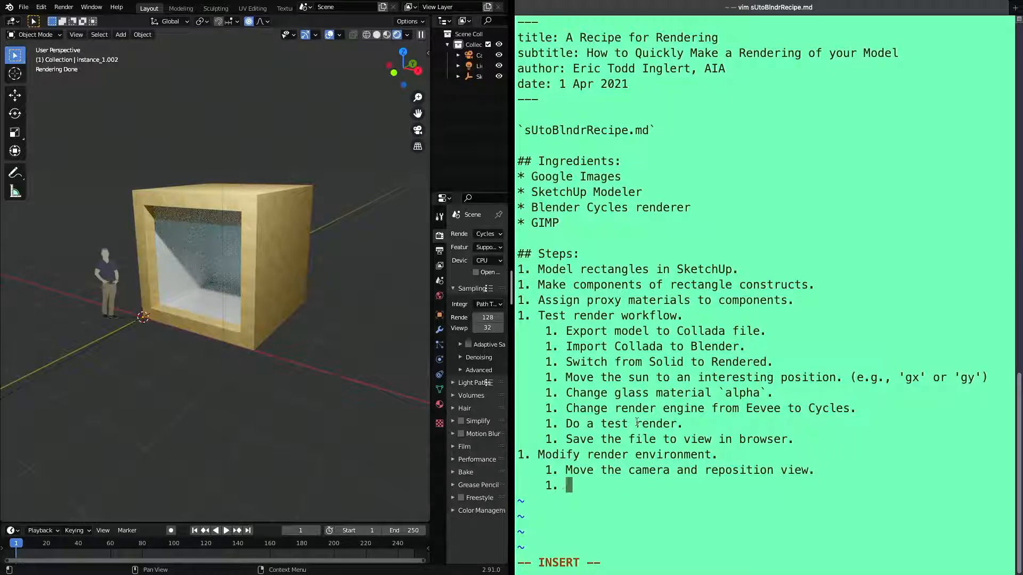
Switch the 3D viewport to the camera view and enable the Camera to View lock
{"action": "left_click", "coordinate": [418, 130]}
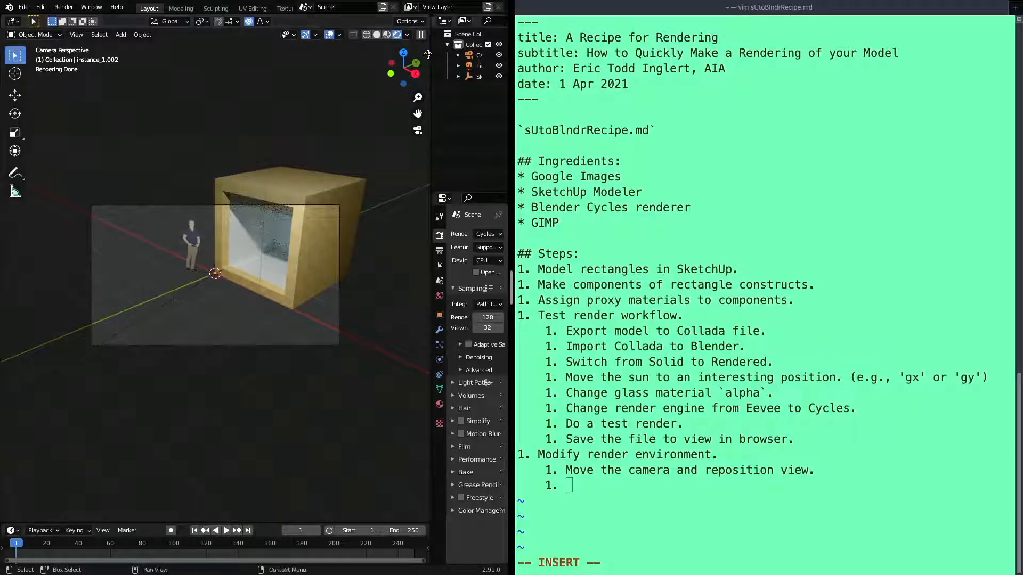
{"action": "left_click_drag", "start_coordinate": [428, 53], "coordinate": [319, 71]}
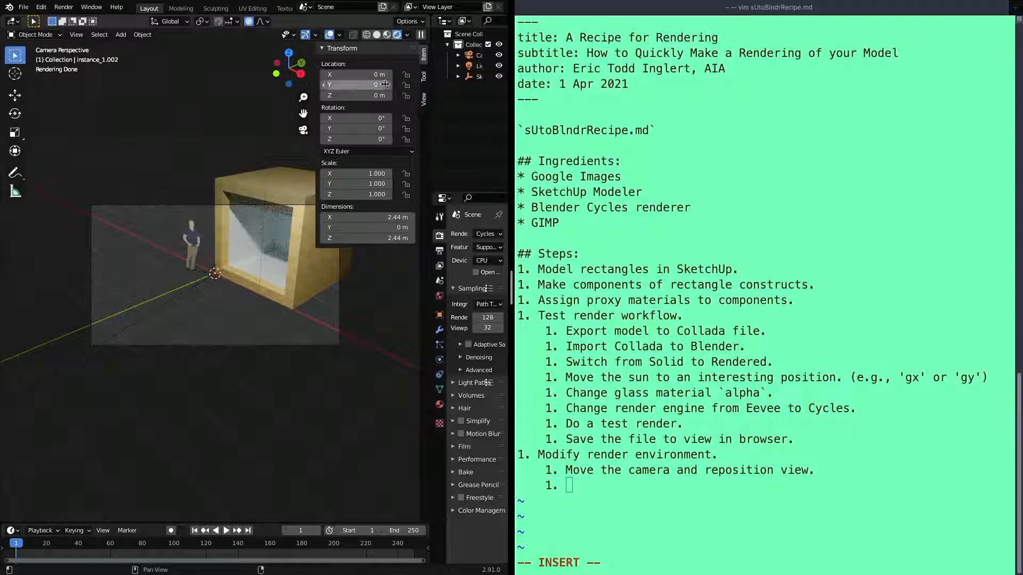
{"action": "left_click", "coordinate": [424, 100]}
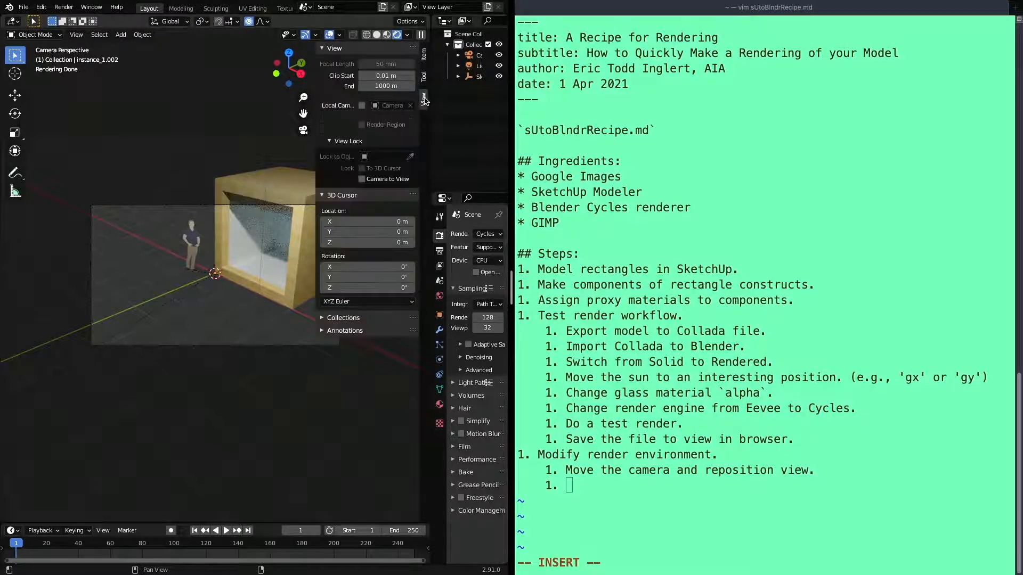
{"action": "left_click", "coordinate": [362, 179]}
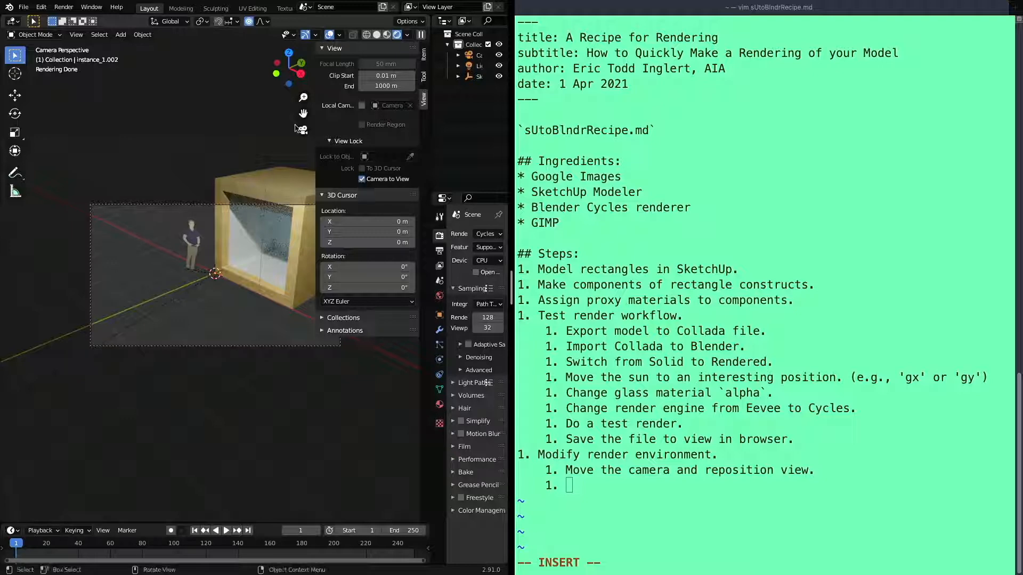
Reposition the camera so the whole box and the standing figure fit inside the camera frame
{"action": "mouse_move", "coordinate": [303, 114]}
{"action": "left_mouse_down"}
{"action": "mouse_move", "coordinate": [264, 173]}
{"action": "mouse_move", "coordinate": [239, 159]}
{"action": "left_mouse_up"}
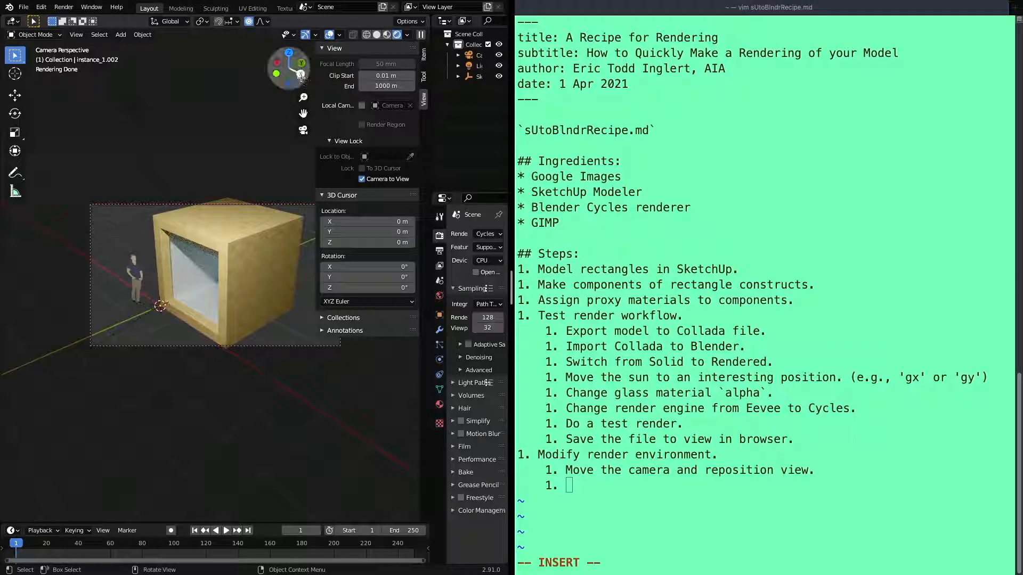
{"action": "left_click_drag", "start_coordinate": [301, 75], "coordinate": [282, 78]}
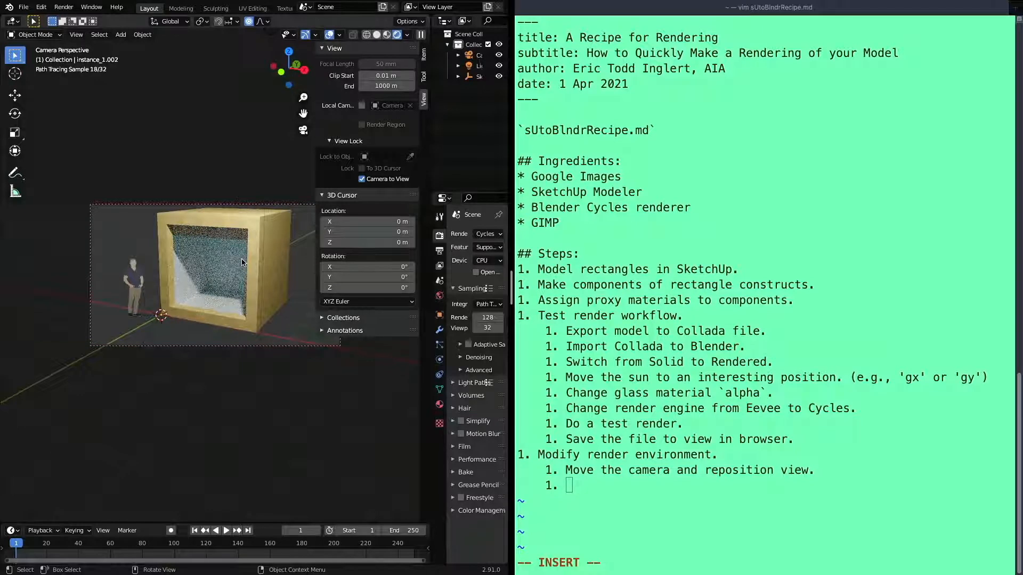
{"action": "scroll", "coordinate": [241, 262], "scroll_direction": "down", "scroll_amount": 1}
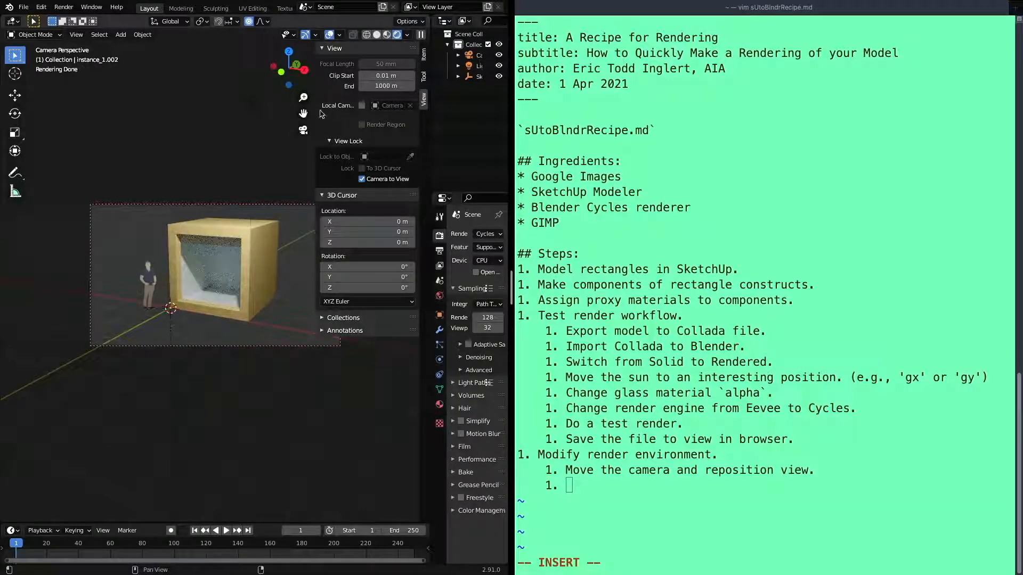
{"action": "left_click_drag", "start_coordinate": [303, 114], "coordinate": [306, 115]}
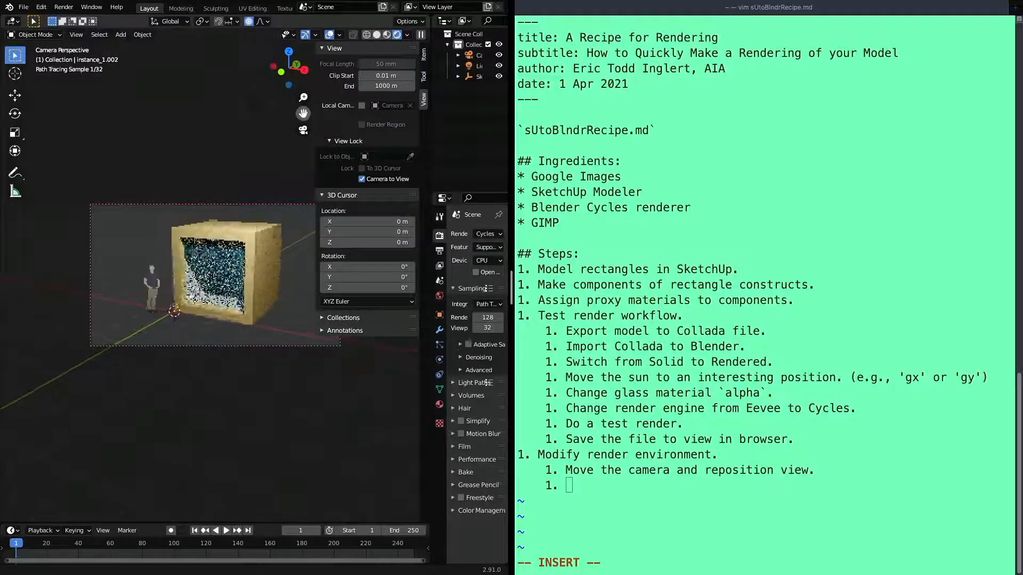
{"action": "scroll", "coordinate": [257, 208], "scroll_direction": "up", "scroll_amount": 1}
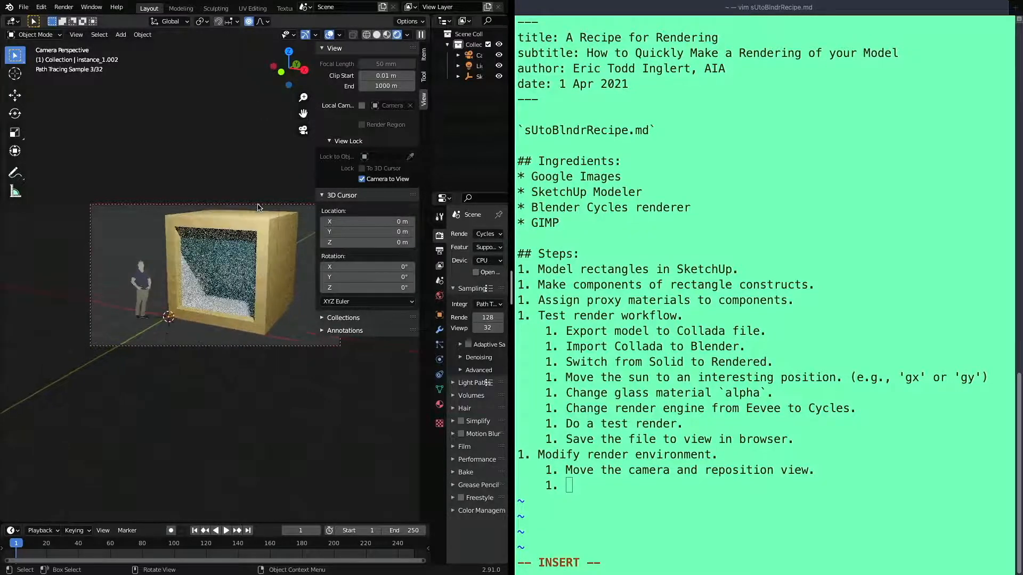
{"action": "left_click_drag", "start_coordinate": [303, 113], "coordinate": [304, 116]}
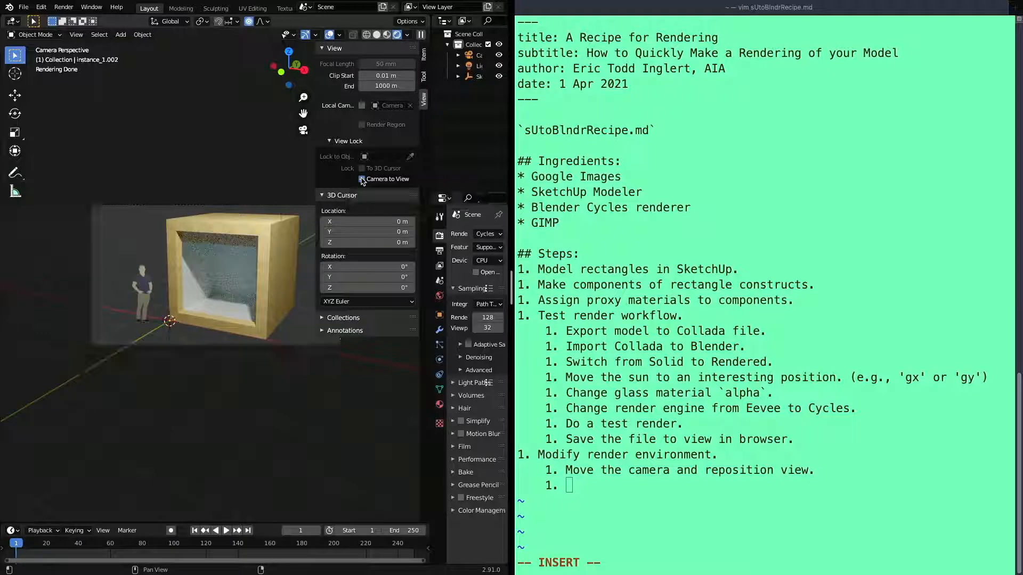
Disable the Camera to View lock, hide the viewport sidebar and show the camera frame larger in the viewport
{"action": "left_click", "coordinate": [362, 180]}
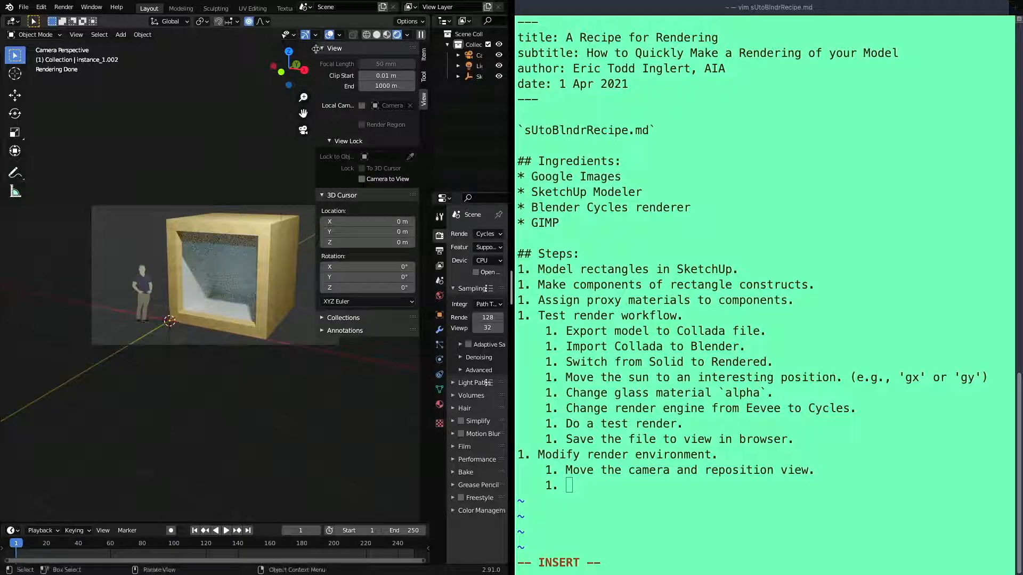
{"action": "left_click_drag", "start_coordinate": [316, 51], "coordinate": [418, 51]}
{"action": "scroll", "coordinate": [229, 275], "scroll_direction": "down", "scroll_amount": 1}
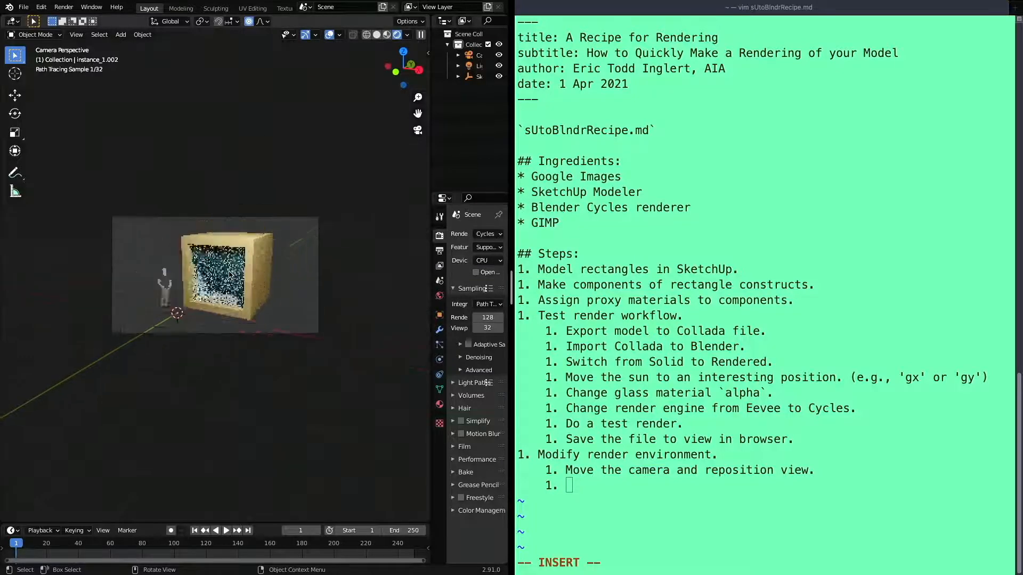
{"action": "scroll", "coordinate": [229, 275], "scroll_direction": "up", "scroll_amount": 5}
{"action": "scroll", "coordinate": [229, 275], "scroll_direction": "down", "scroll_amount": 3}
{"action": "scroll", "coordinate": [229, 275], "scroll_direction": "up", "scroll_amount": 1}
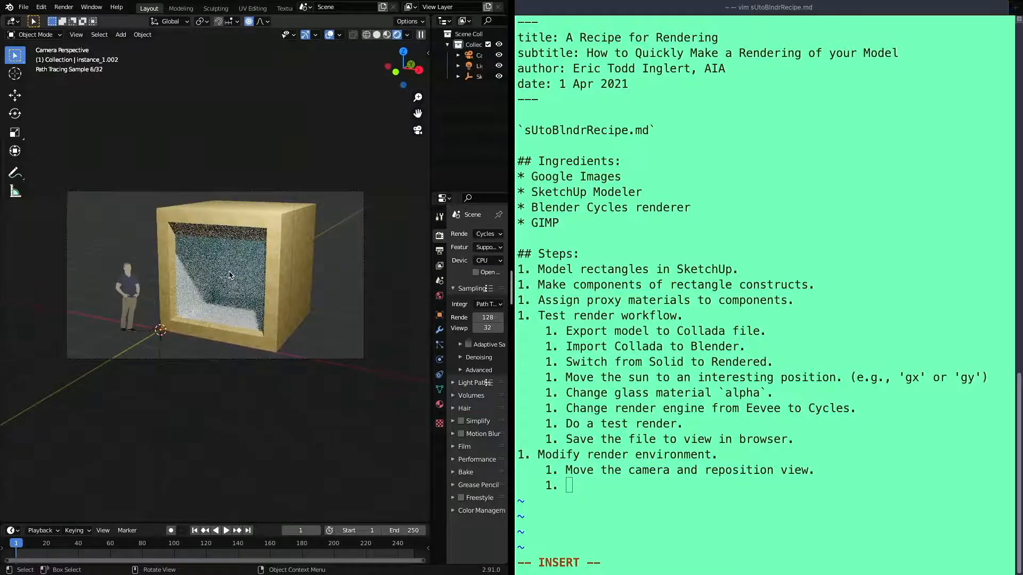
{"action": "scroll", "coordinate": [230, 275], "scroll_direction": "up", "scroll_amount": 2}
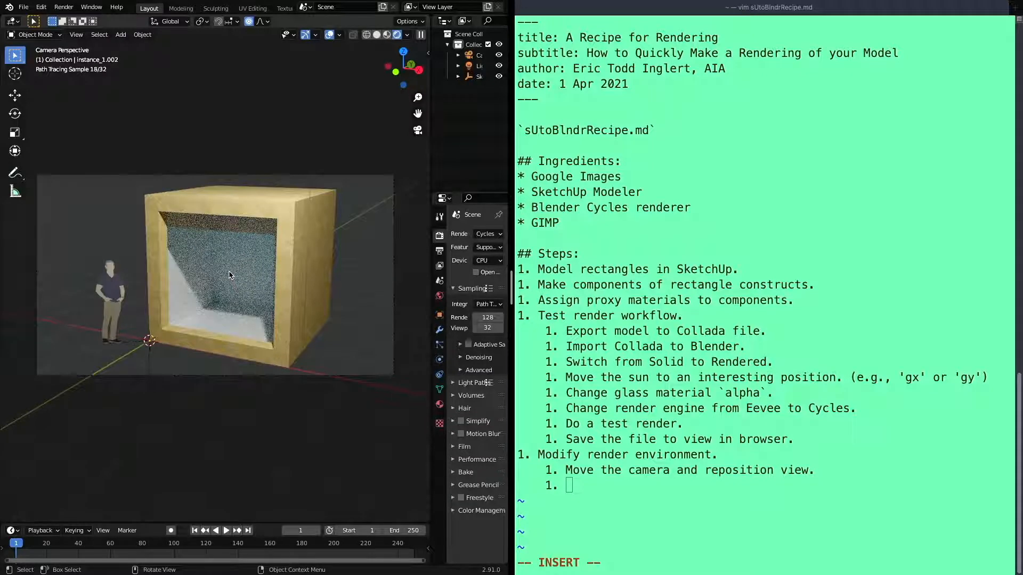
{"action": "scroll", "coordinate": [230, 274], "scroll_direction": "down", "scroll_amount": 2}
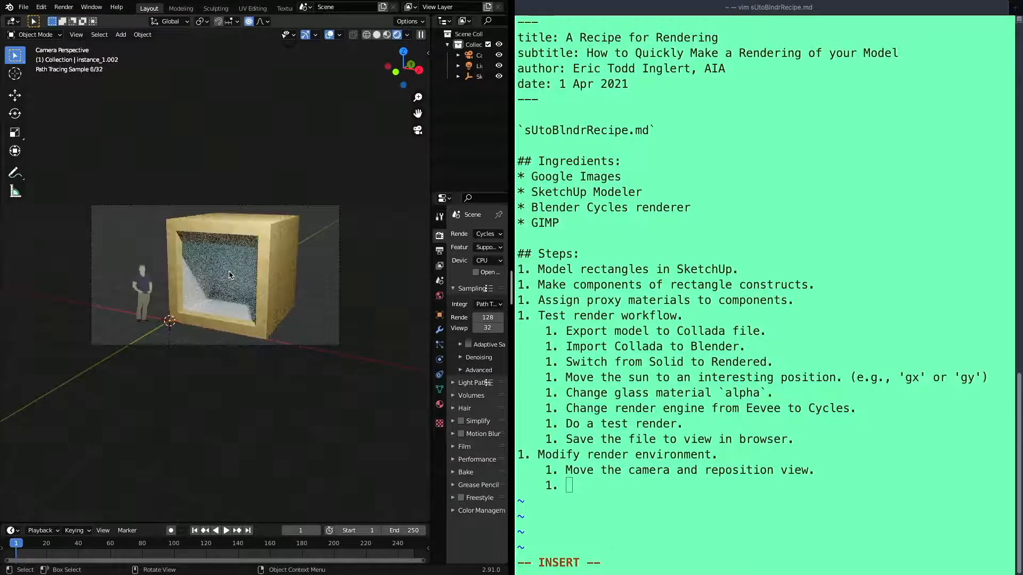
{"action": "scroll", "coordinate": [230, 275], "scroll_direction": "up", "scroll_amount": 1}
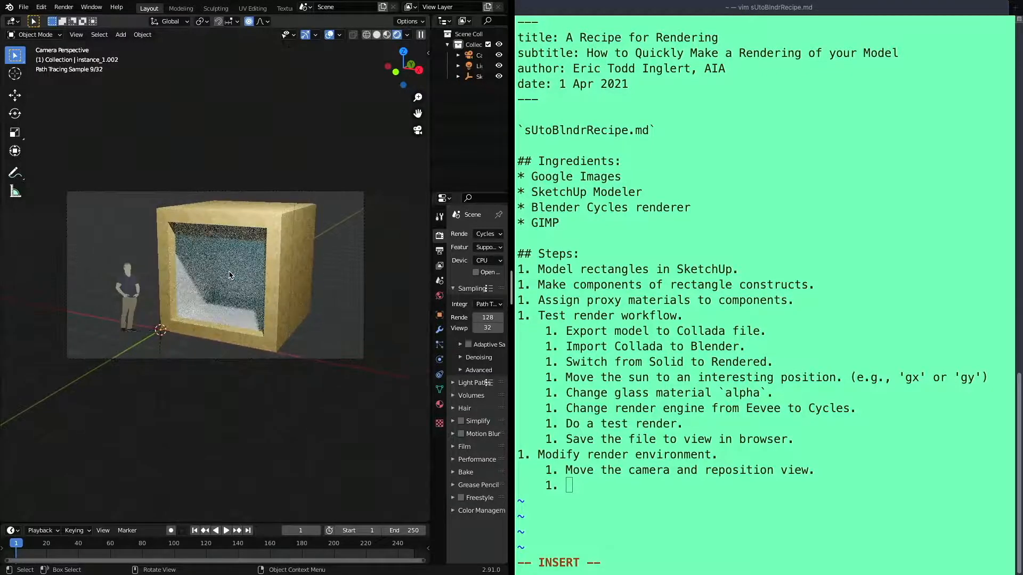
Begin the second sub-step under "Modify render environment." with "Check and then uncheck the"
{"action": "left_click", "coordinate": [639, 478]}
{"action": "type", "text": "Uncheck"}
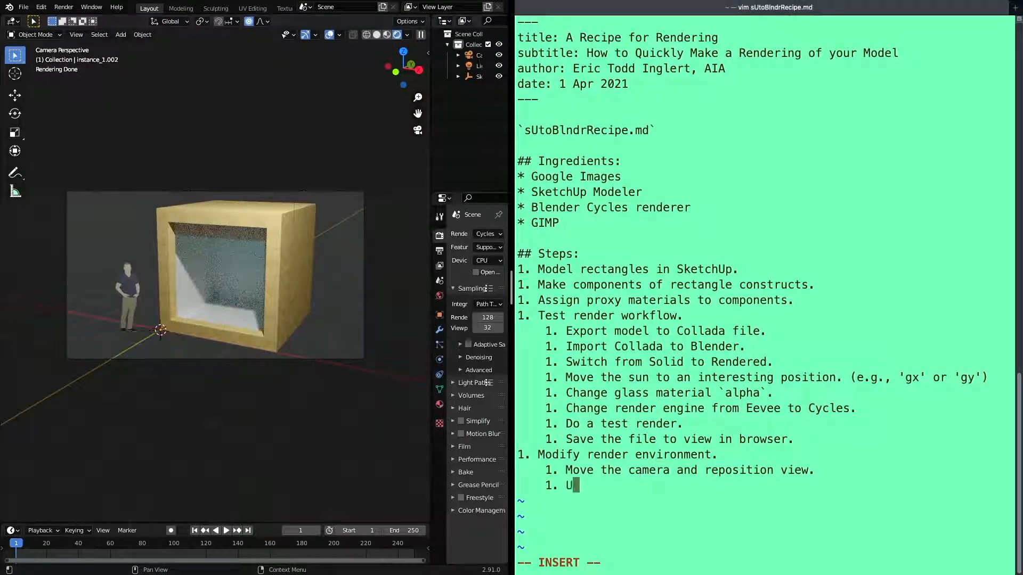
{"action": "key", "text": "BackSpace"}
{"action": "key", "text": "BackSpace"}
{"action": "key", "text": "BackSpace"}
{"action": "key", "text": "BackSpace"}
{"action": "key", "text": "BackSpace"}
{"action": "key", "text": "BackSpace"}
{"action": "key", "text": "BackSpace"}
{"action": "type", "text": "Check and "}
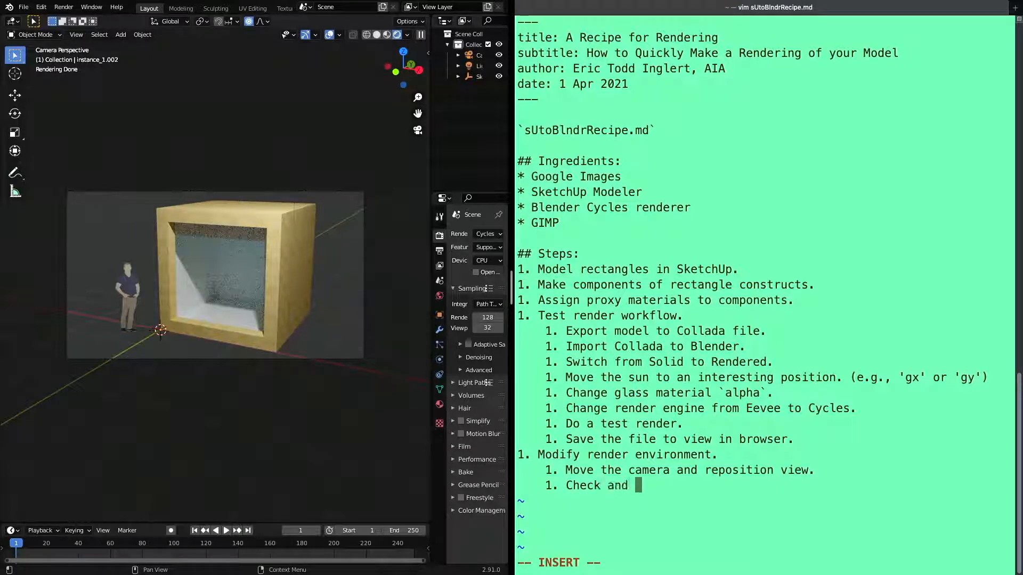
{"action": "type", "text": "then uncheck the"}
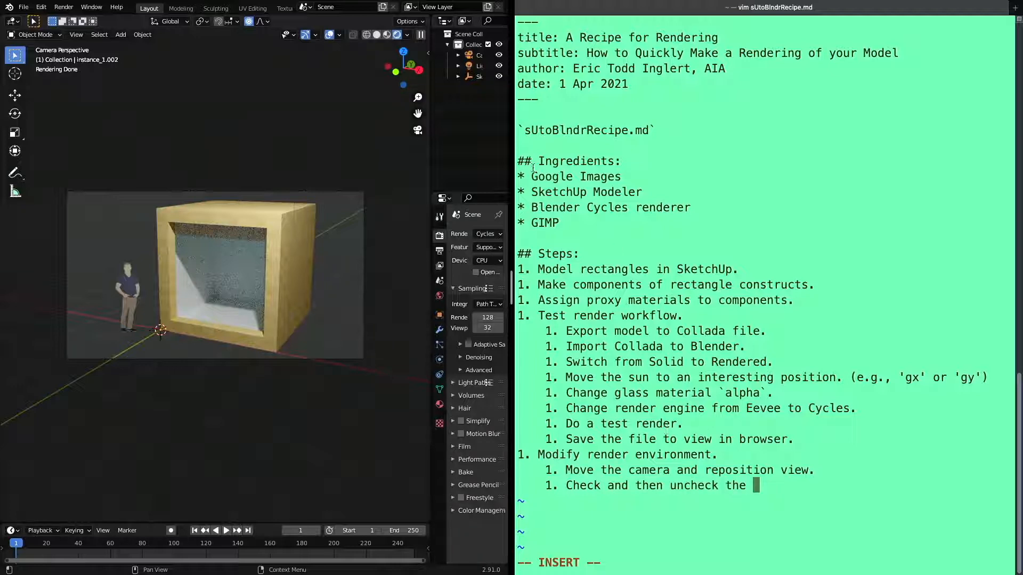
Look up the camera lock option's name in the viewport sidebar and complete the sub-step with "`Camera to view`."
{"action": "left_click", "coordinate": [428, 53]}
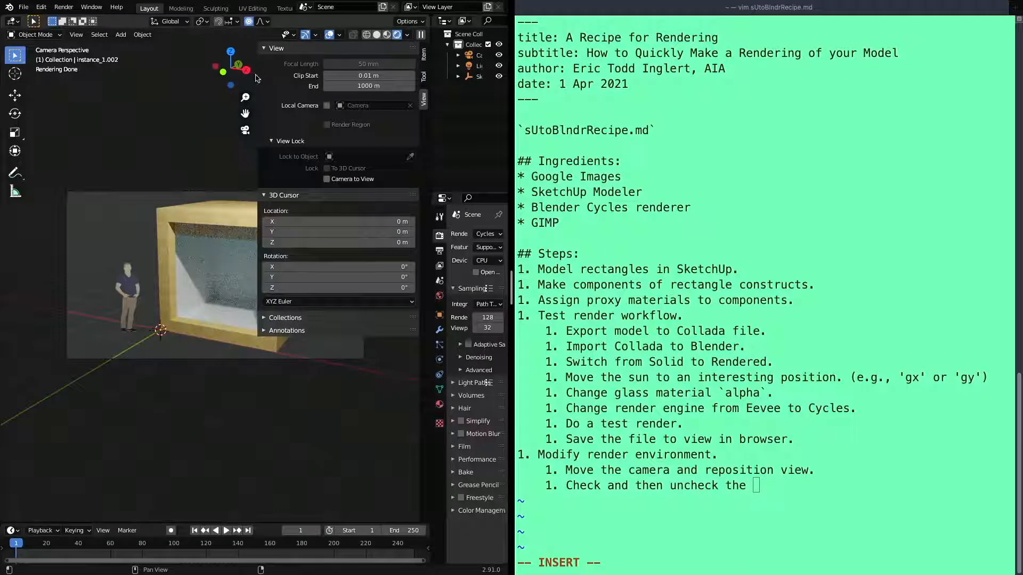
{"action": "key", "text": "n"}
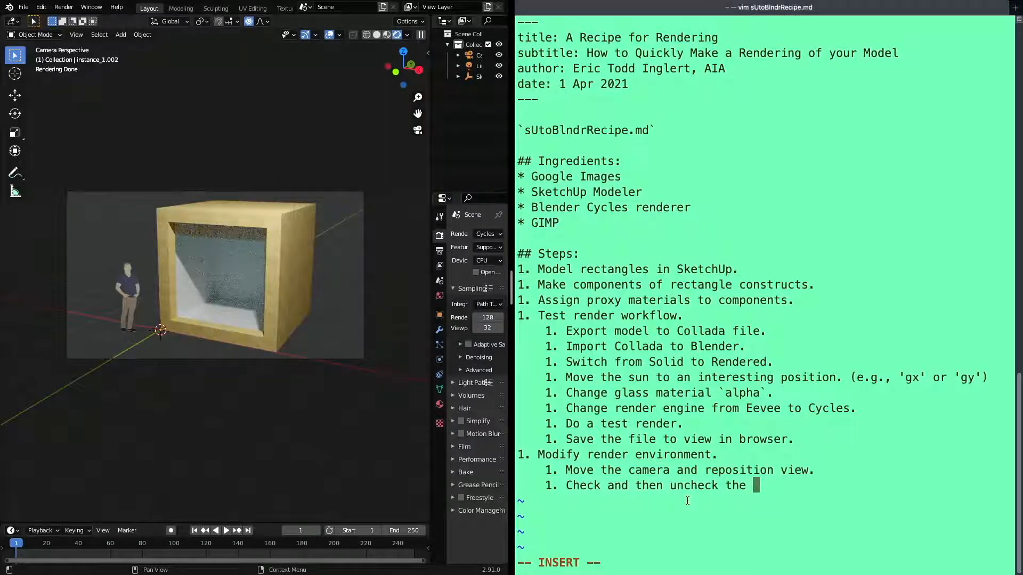
{"action": "type", "text": "`Came"}
{"action": "key", "text": "BackSpace"}
{"action": "key", "text": "BackSpace"}
{"action": "key", "text": "BackSpace"}
{"action": "type", "text": "amer to vie"}
{"action": "key", "text": "BackSpace"}
{"action": "key", "text": "BackSpace"}
{"action": "key", "text": "BackSpace"}
{"action": "key", "text": "BackSpace"}
{"action": "key", "text": "BackSpace"}
{"action": "key", "text": "BackSpace"}
{"action": "key", "text": "BackSpace"}
{"action": "key", "text": "BackSpace"}
{"action": "type", "text": "ra to view"}
{"action": "type", "text": "1"}
{"action": "key", "text": "BackSpace"}
{"action": "type", "text": "`."}
Add the sub-step "Rerun test." below the `Camera to view` line in the recipe notes
{"action": "key", "text": "Return"}
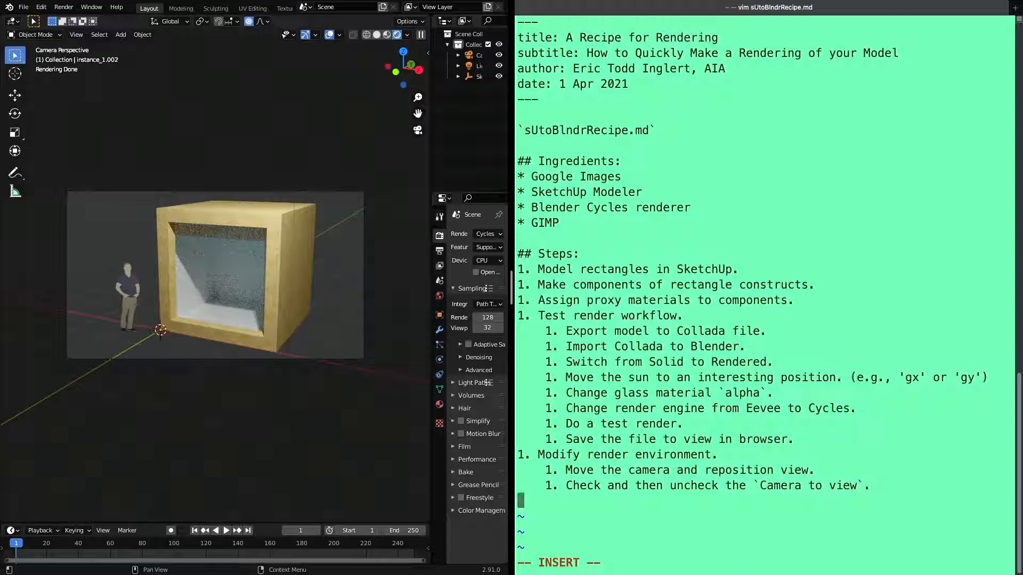
{"action": "type", "text": "1. Rerun "}
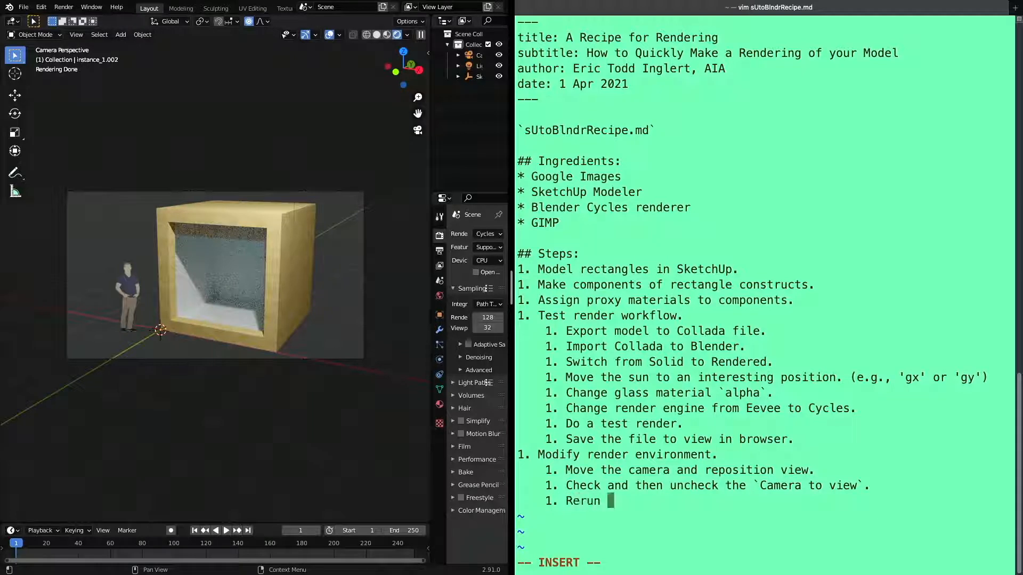
{"action": "type", "text": "test."}
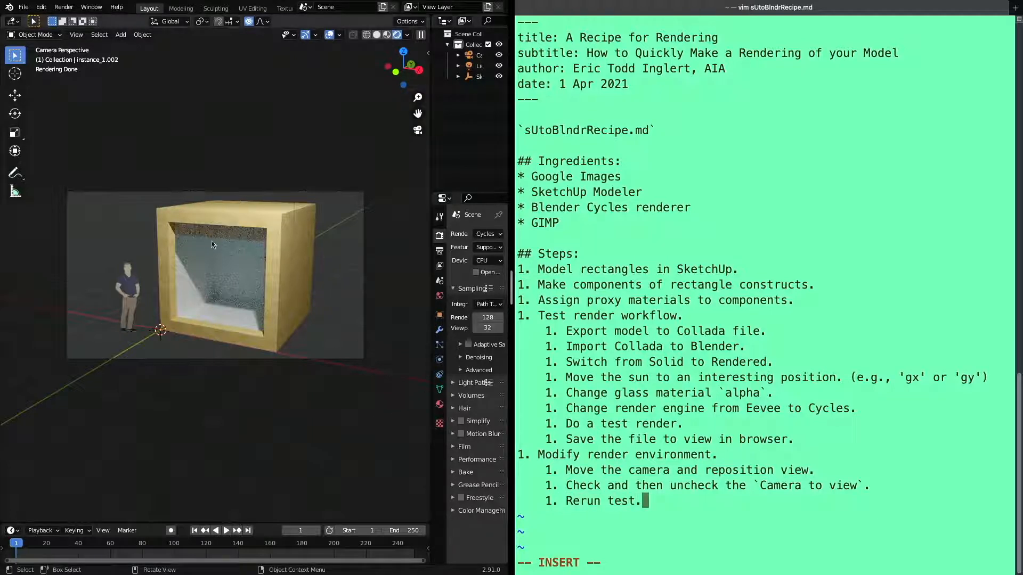
Widen the properties area in Blender and set the output resolution to 192 × 108 px
{"action": "mouse_move", "coordinate": [59, 7]}
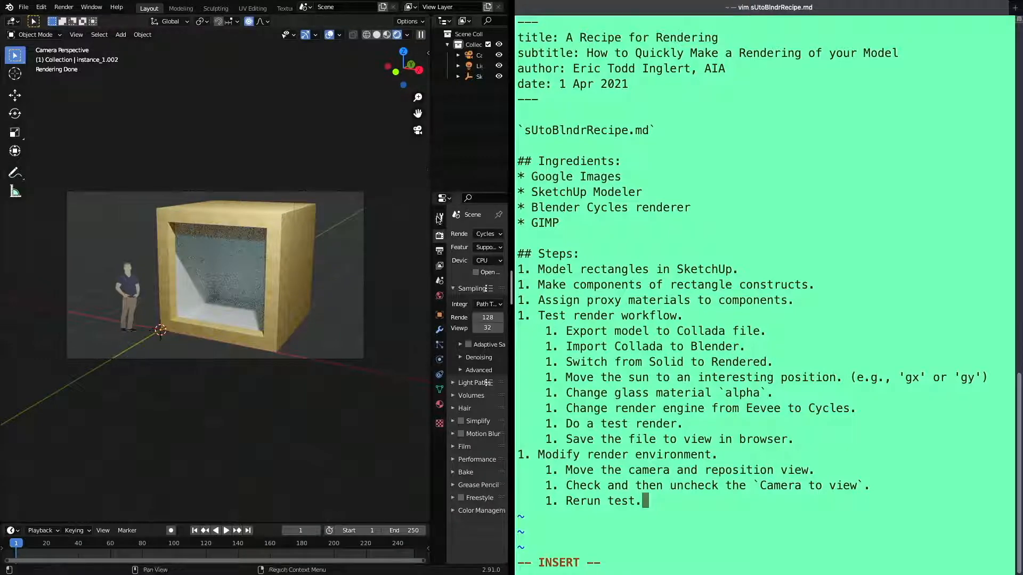
{"action": "left_click_drag", "start_coordinate": [431, 173], "coordinate": [317, 173]}
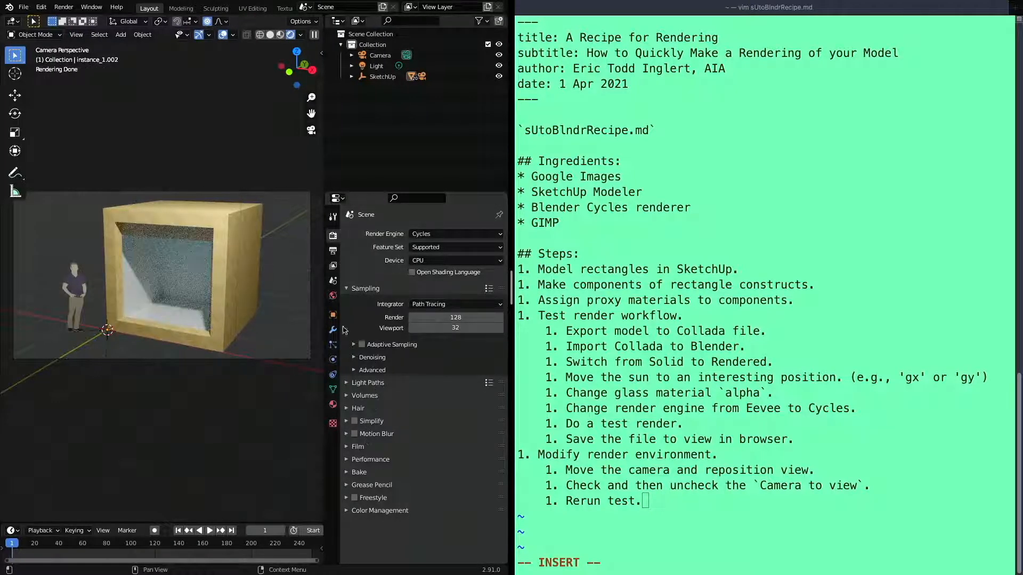
{"action": "left_click", "coordinate": [333, 252]}
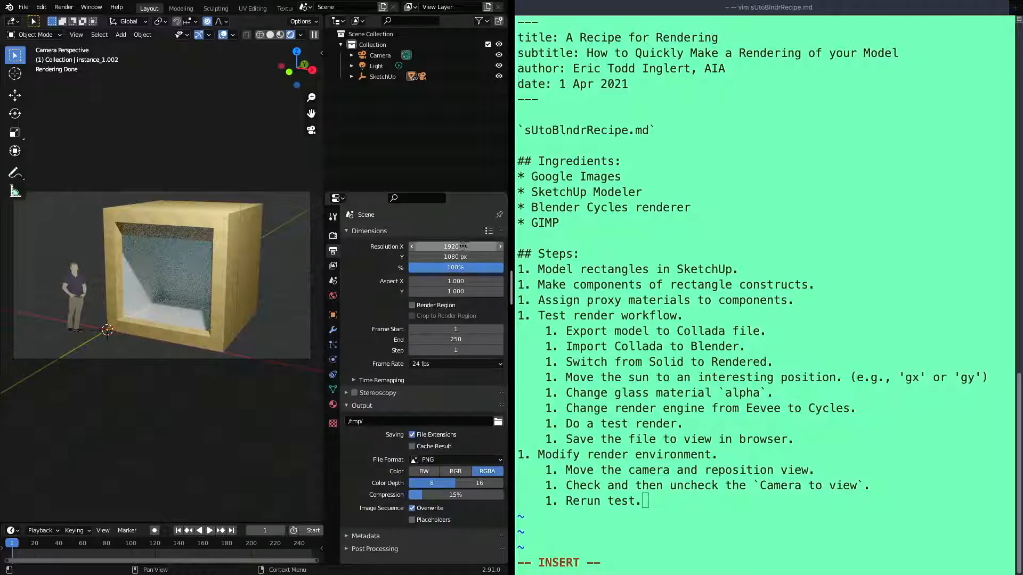
{"action": "left_click", "coordinate": [461, 247]}
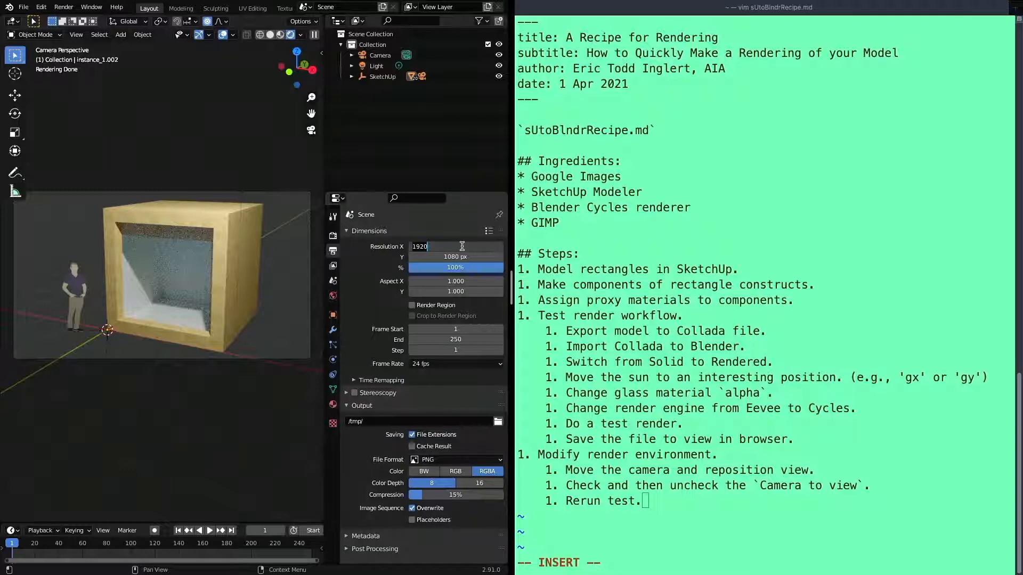
{"action": "key", "text": "BackSpace"}
{"action": "key", "text": "Tab"}
{"action": "type", "text": "10"}
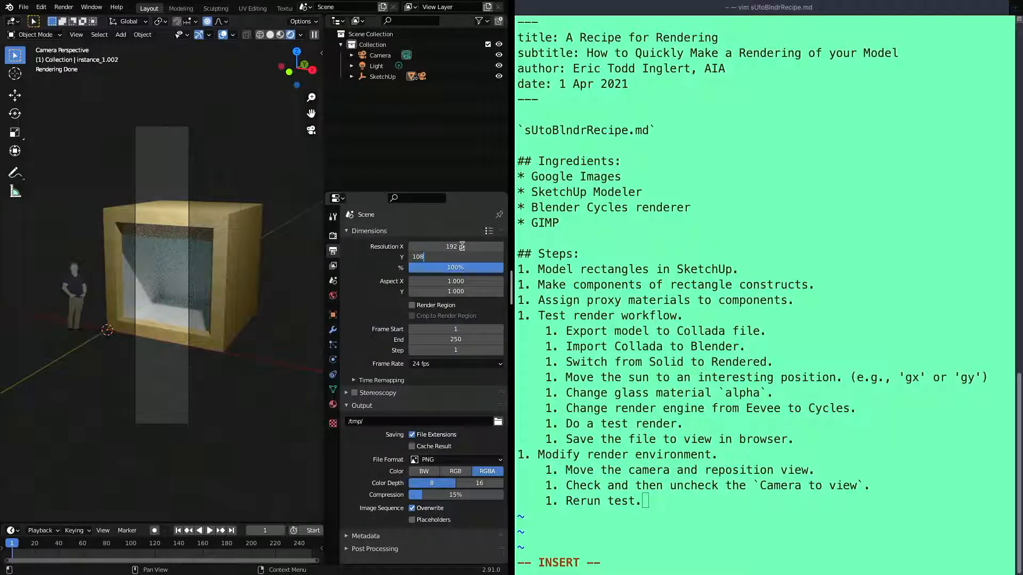
{"action": "type", "text": "8"}
{"action": "key", "text": "Tab"}
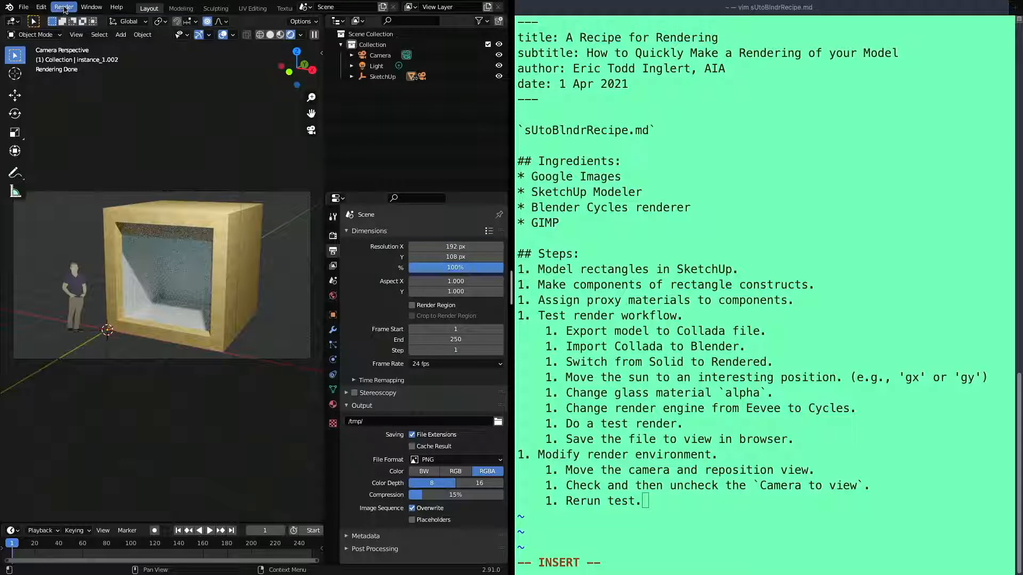
Render the image at the reduced resolution, enlarge the render window slightly to inspect it and close it
{"action": "left_click", "coordinate": [62, 8]}
{"action": "left_click", "coordinate": [83, 19]}
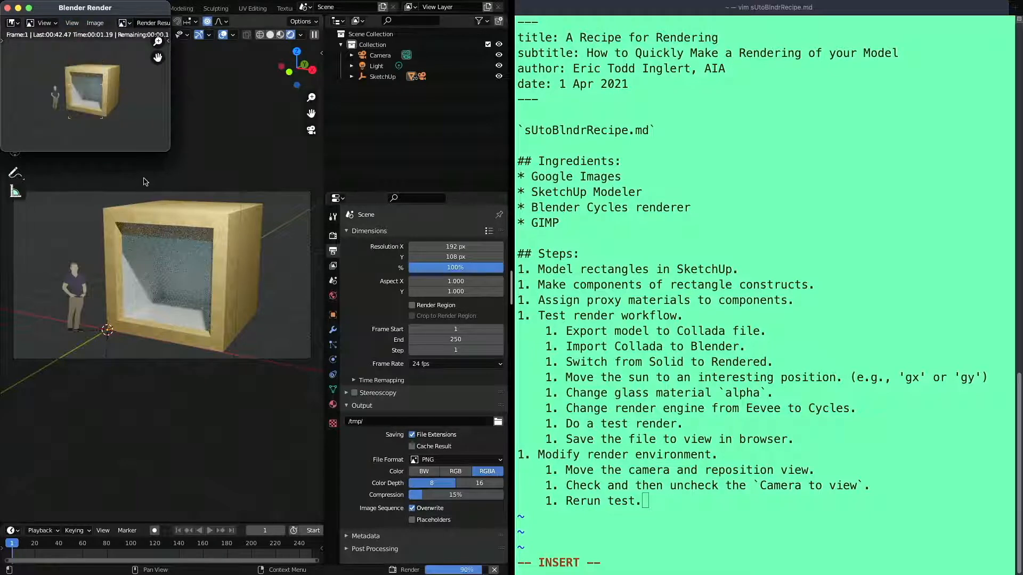
{"action": "left_click_drag", "start_coordinate": [169, 149], "coordinate": [196, 156]}
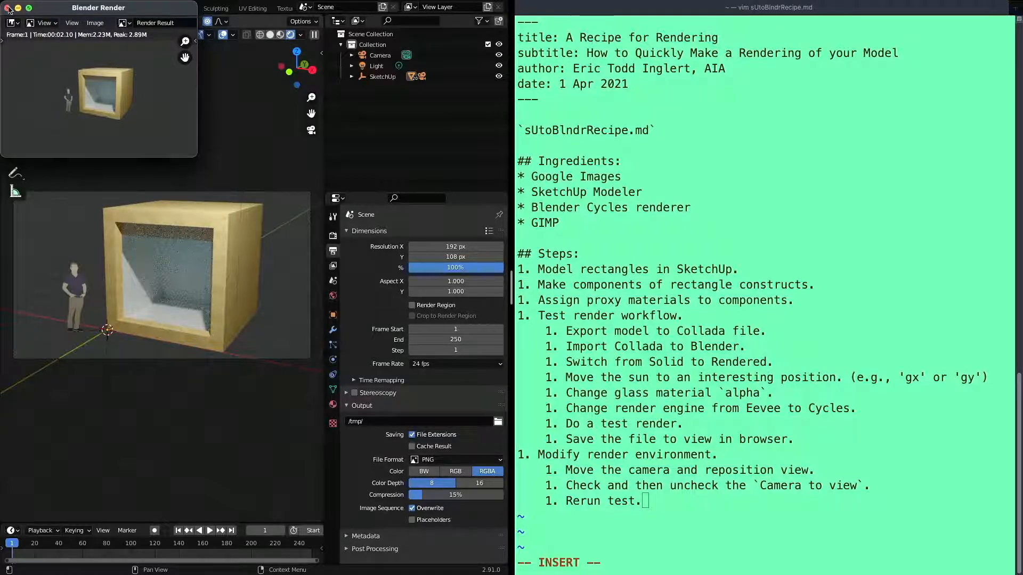
{"action": "left_click", "coordinate": [7, 8]}
Restore the output resolution to 1920 × 1080 px
{"action": "left_click", "coordinate": [456, 246]}
{"action": "type", "text": "0"}
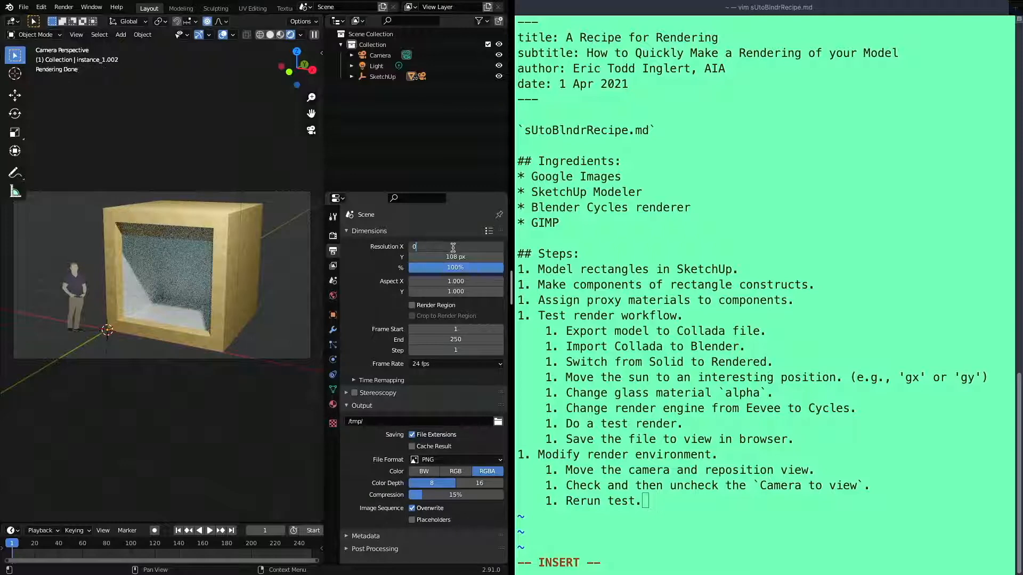
{"action": "key", "text": "BackSpace"}
{"action": "type", "text": "1920"}
{"action": "key", "text": "Tab"}
{"action": "type", "text": "1080"}
{"action": "key", "text": "Tab"}
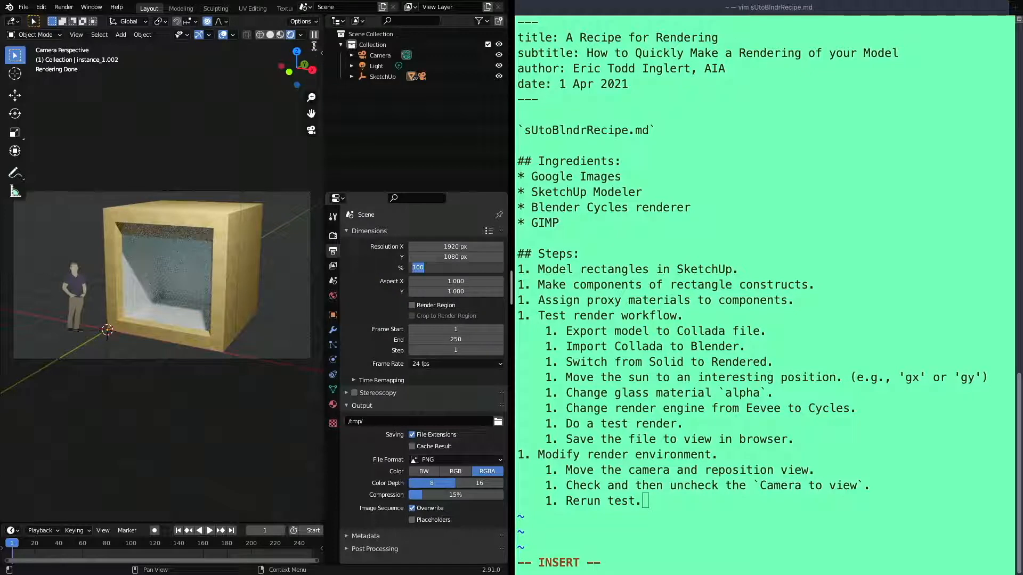
{"action": "left_click", "coordinate": [320, 54]}
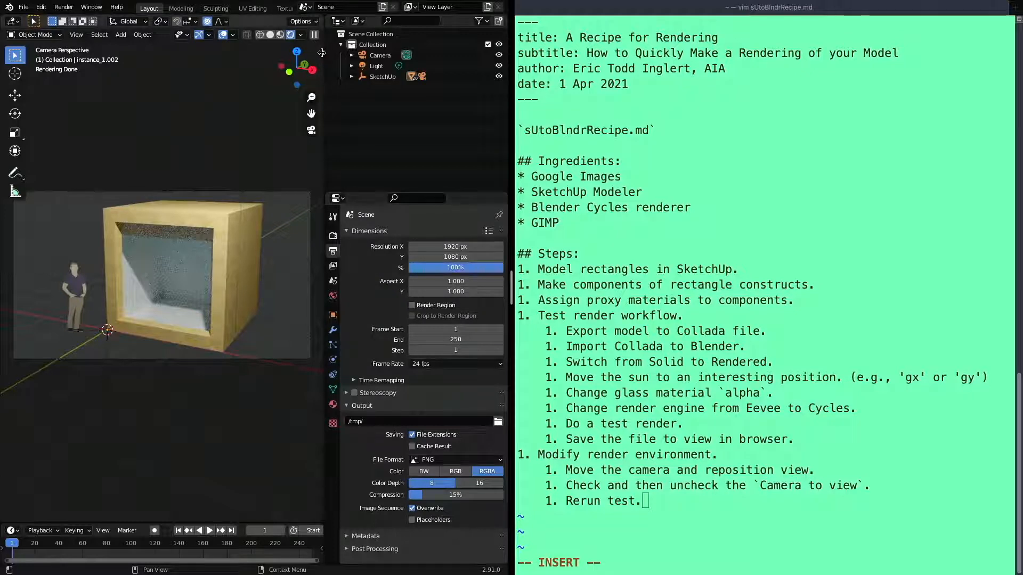
{"action": "left_click", "coordinate": [320, 53]}
{"action": "left_click_drag", "start_coordinate": [434, 79], "coordinate": [551, 76]}
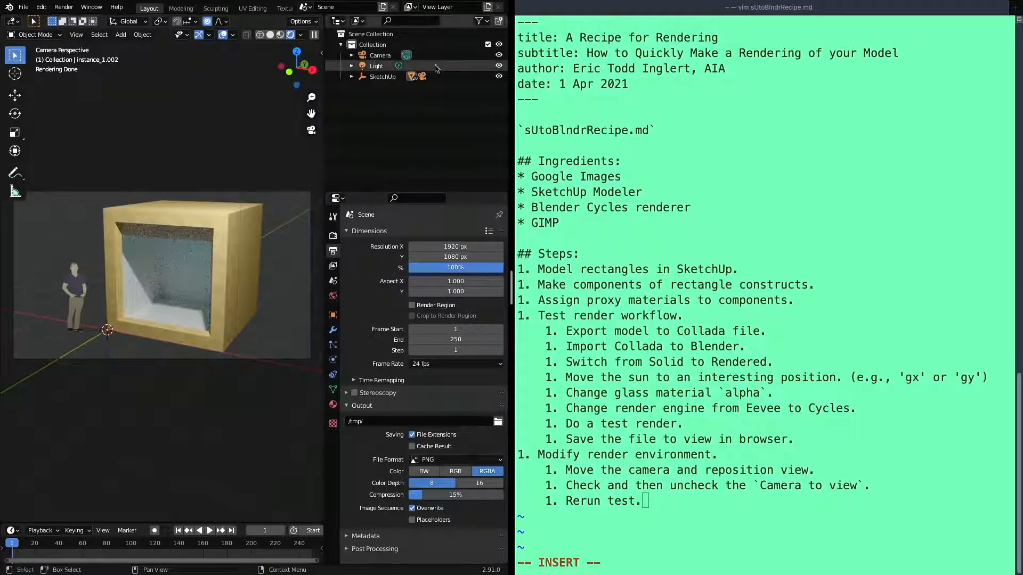
{"action": "left_click", "coordinate": [321, 53]}
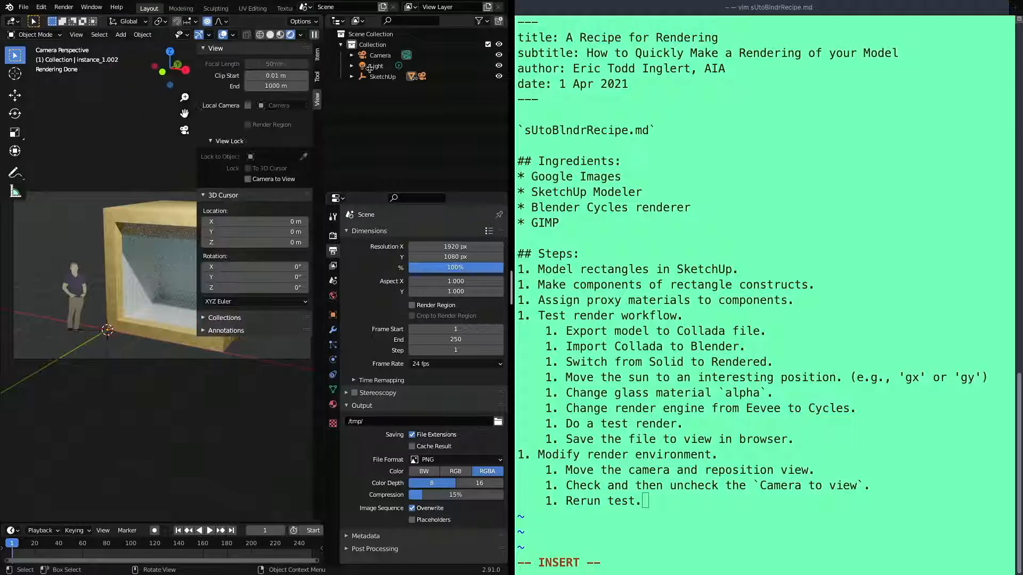
{"action": "left_click_drag", "start_coordinate": [353, 65], "coordinate": [524, 60]}
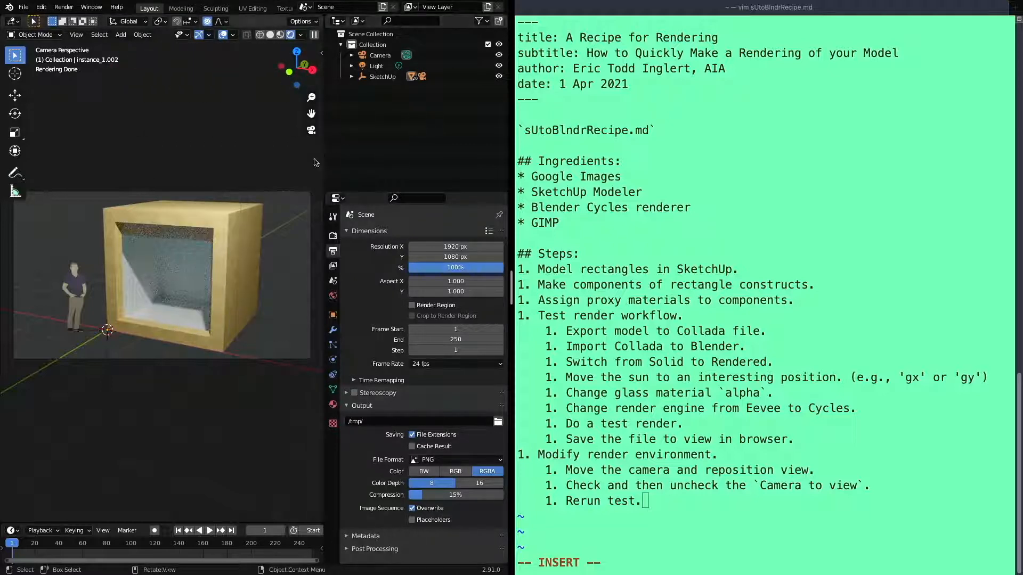
Widen the 3D viewport by narrowing the outliner and properties area
{"action": "left_click_drag", "start_coordinate": [324, 160], "coordinate": [451, 181]}
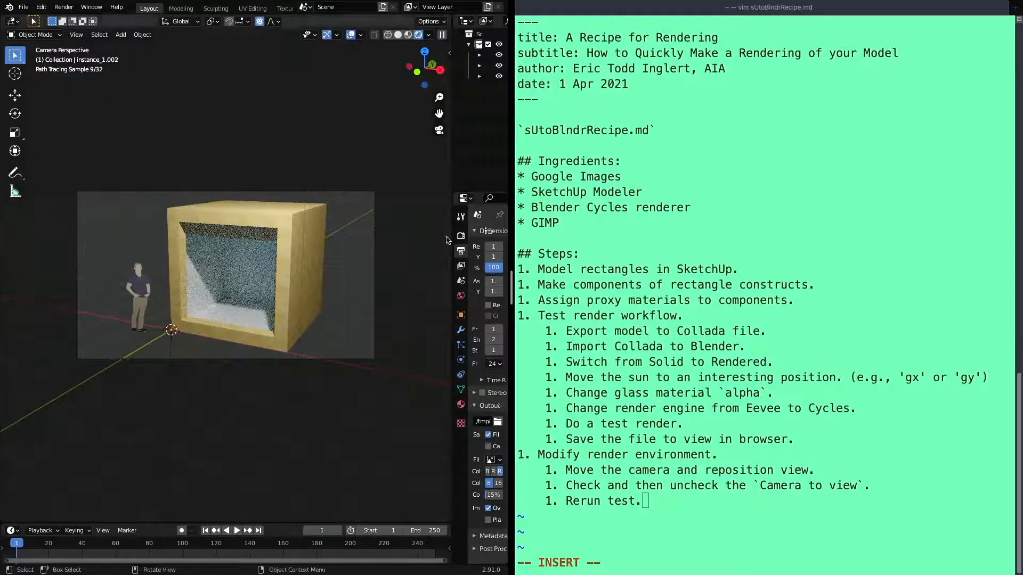
Add the sub-step "Save blender file." below "Rerun test." in the recipe notes
{"action": "left_click", "coordinate": [672, 472]}
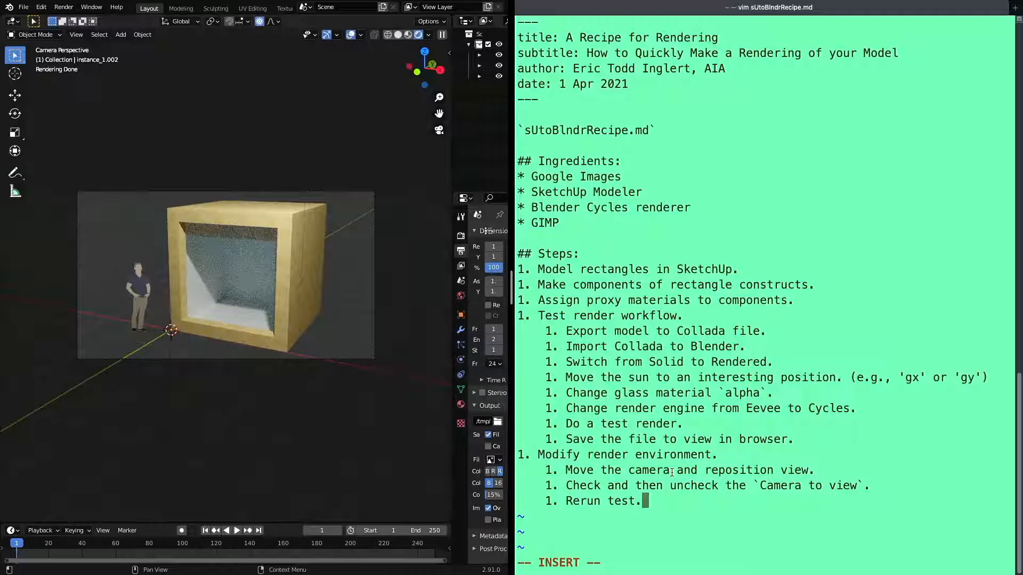
{"action": "key", "text": "Return"}
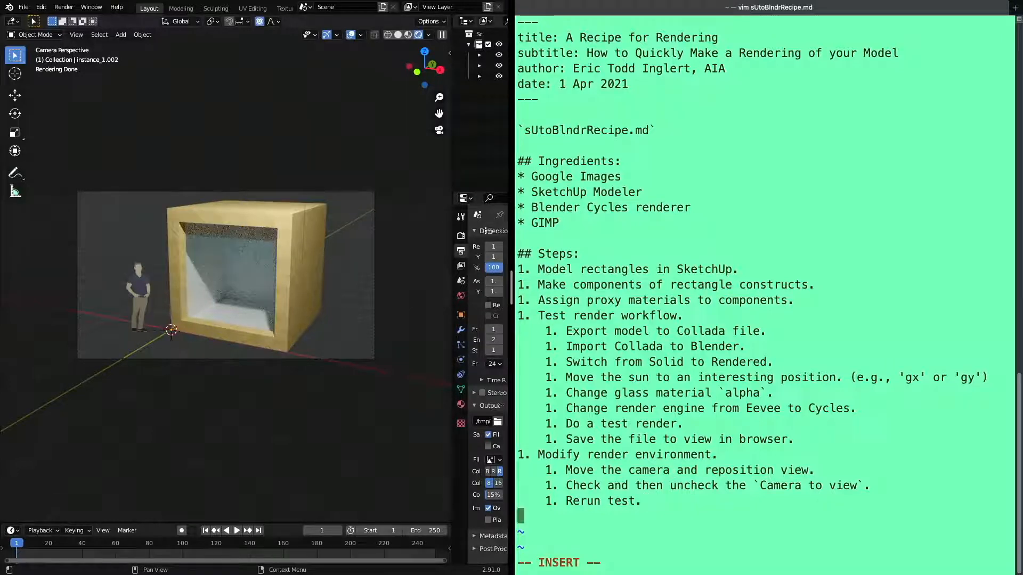
{"action": "type", "text": "1. Save blender file."}
{"action": "key", "text": "Return"}
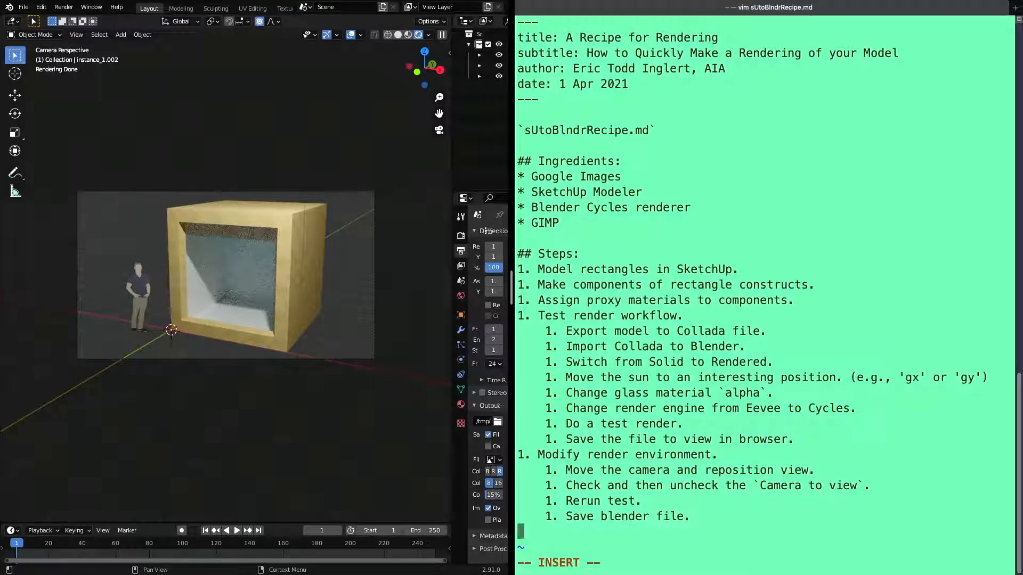
Write a new main step reading "Return to SketchUp for Advanced materials" below the render environment sub-steps
{"action": "type", "text": "1. Return to Sketc"}
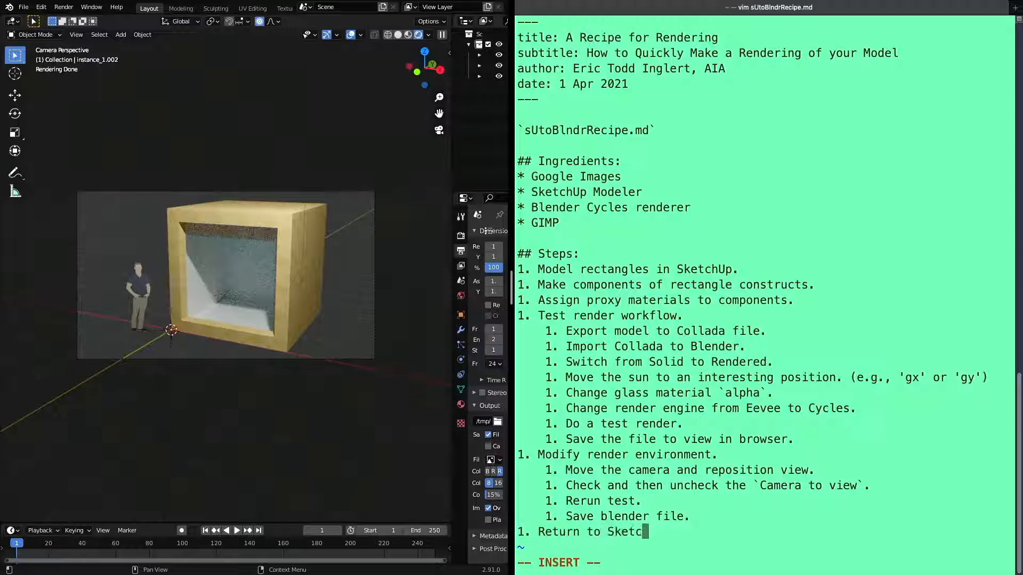
{"action": "type", "text": "hUp for Advanc"}
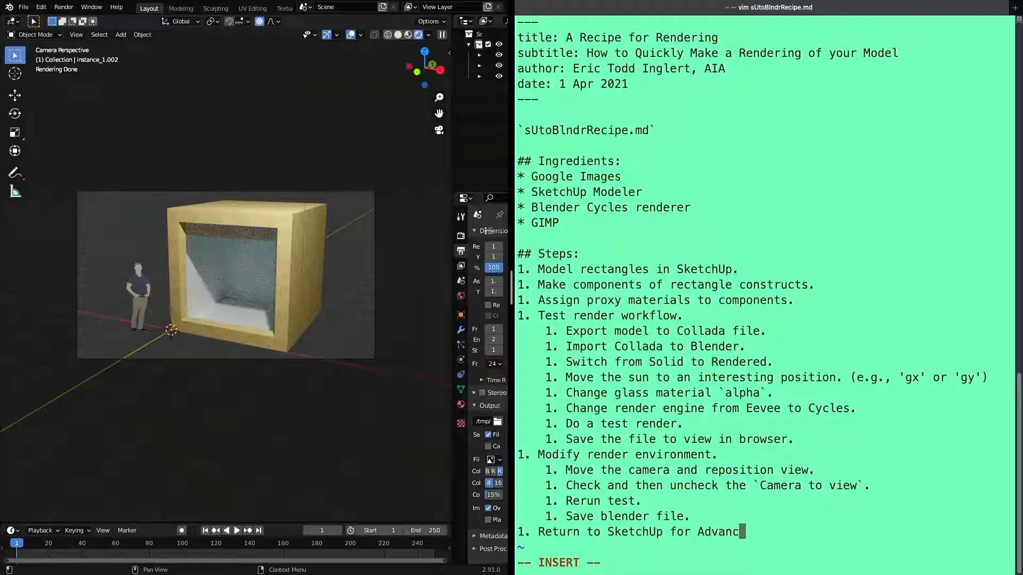
{"action": "type", "text": "ed materials"}
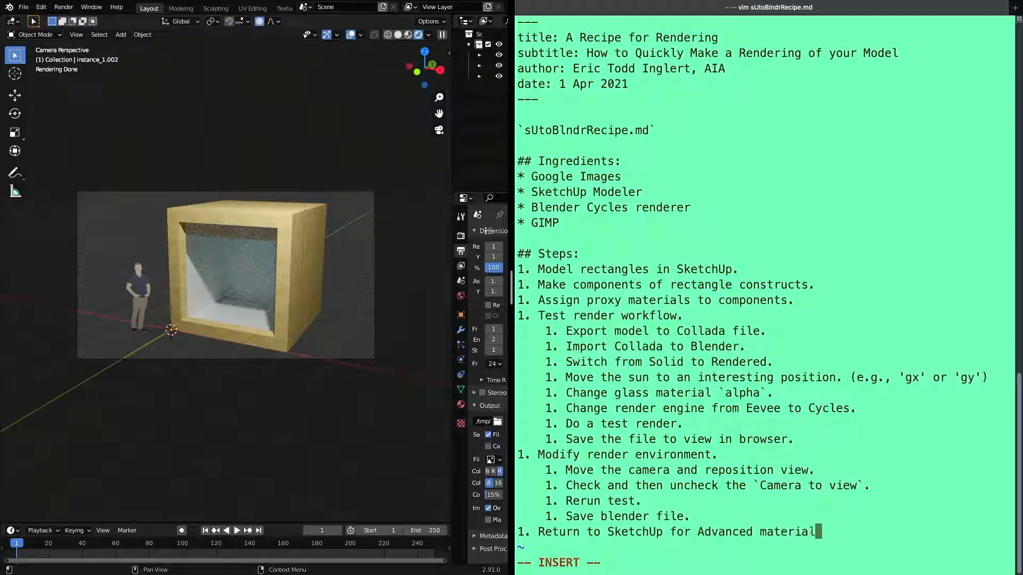
Correct "Advanced" to "advanced", end the line with a period and start an empty numbered sub-step below it
{"action": "key", "text": "Escape"}
{"action": "key", "text": "h"}
{"action": "key", "text": "h"}
{"action": "key", "text": "h"}
{"action": "key", "text": "h"}
{"action": "key", "text": "h"}
{"action": "key", "text": "h"}
{"action": "key", "text": "h"}
{"action": "key", "text": "h"}
{"action": "key", "text": "h"}
{"action": "key", "text": "h"}
{"action": "key", "text": "h"}
{"action": "key", "text": "h"}
{"action": "key", "text": "h"}
{"action": "key", "text": "h"}
{"action": "key", "text": "h"}
{"action": "key", "text": "h"}
{"action": "key", "text": "h"}
{"action": "key", "text": "asciitilde"}
{"action": "key", "text": "shift+a"}
{"action": "type", "text": "."}
{"action": "key", "text": "Return"}
{"action": "type", "text": "1."}
Save the Blender scene to the Desktop as testRender.blend
{"action": "left_click", "coordinate": [27, 8]}
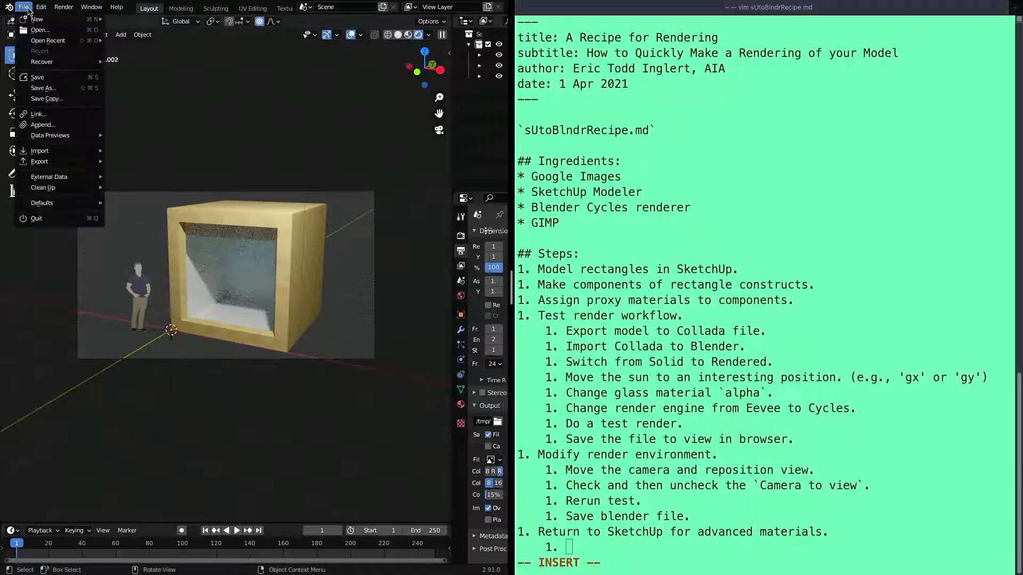
{"action": "left_click", "coordinate": [38, 77]}
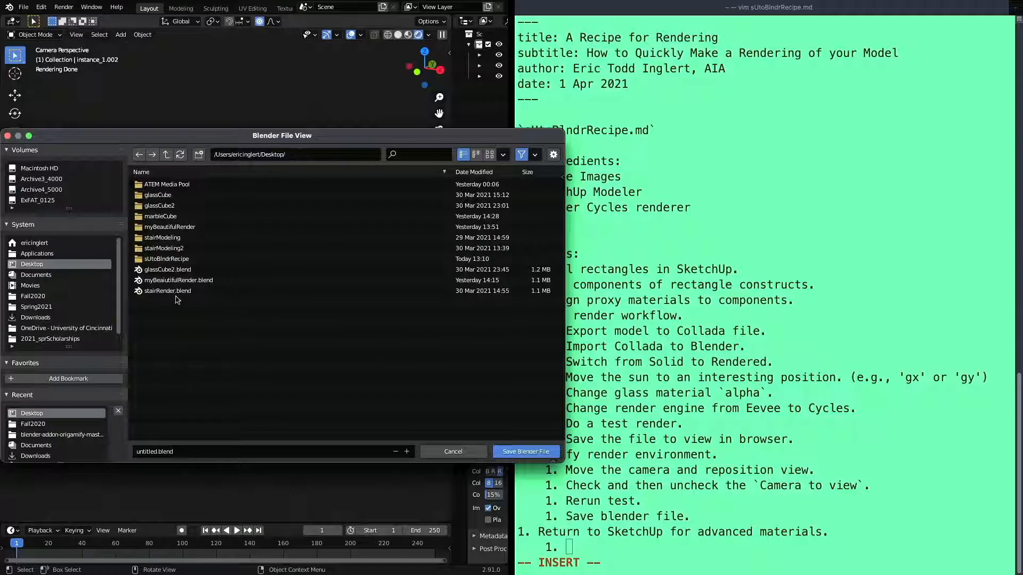
{"action": "left_click", "coordinate": [147, 452]}
{"action": "double_click", "coordinate": [146, 452]}
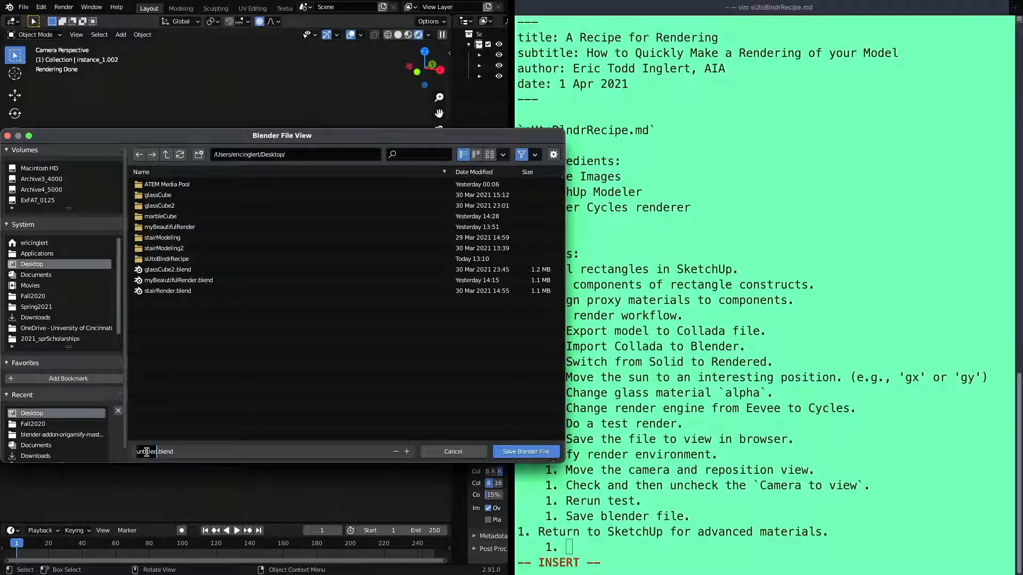
{"action": "type", "text": "testREnder"}
{"action": "key", "text": "Left"}
{"action": "left_click", "coordinate": [526, 453]}
{"action": "left_click", "coordinate": [526, 453]}
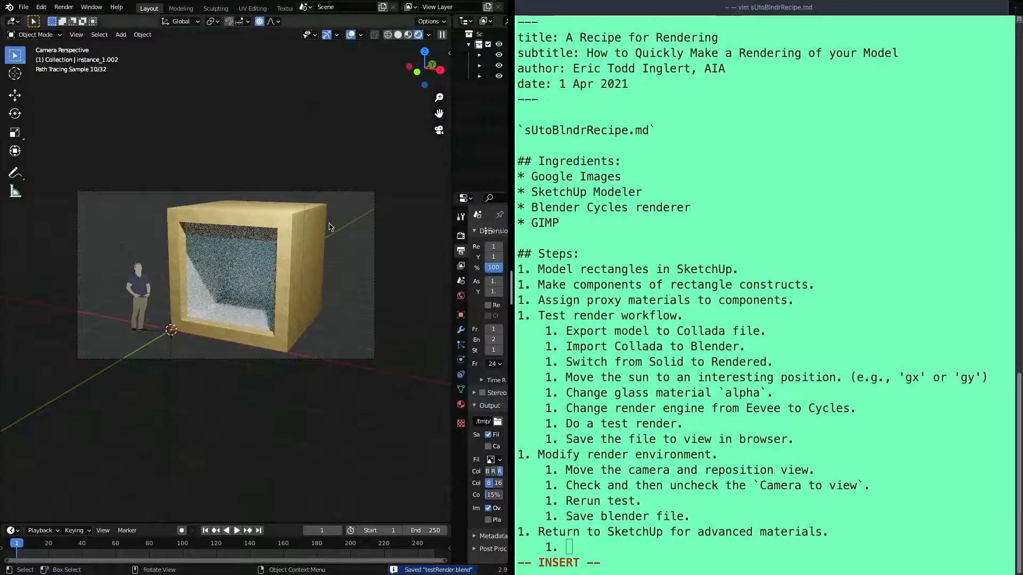
Take the Blender and recipe notes windows out of full screen and bring up the SketchUp model window
{"action": "mouse_move", "coordinate": [128, 2]}
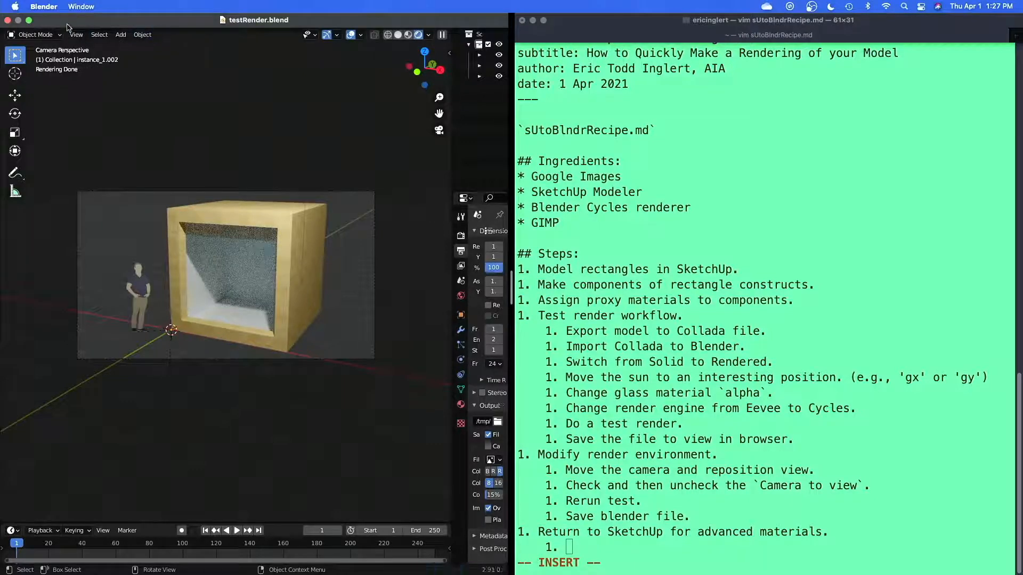
{"action": "left_click", "coordinate": [30, 21]}
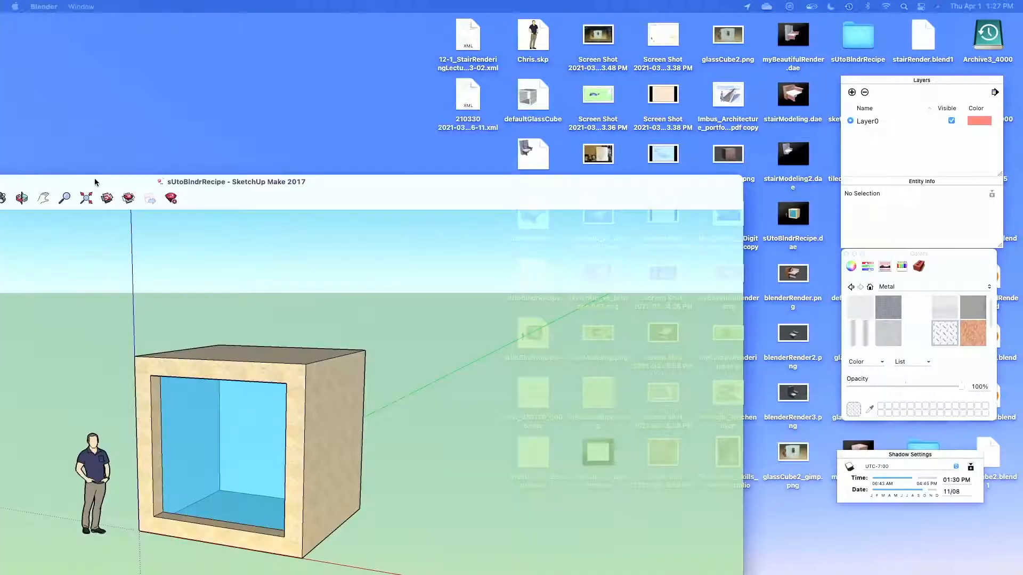
{"action": "mouse_move", "coordinate": [95, 181]}
{"action": "left_mouse_down"}
{"action": "mouse_move", "coordinate": [264, 39]}
{"action": "mouse_move", "coordinate": [363, 7]}
{"action": "left_mouse_up"}
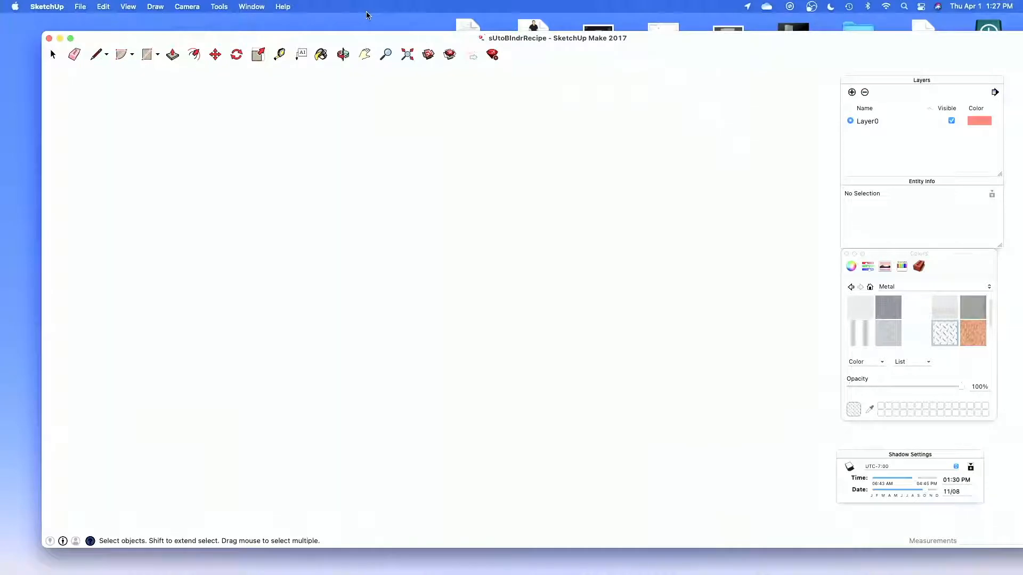
{"action": "key", "text": "super+Tab"}
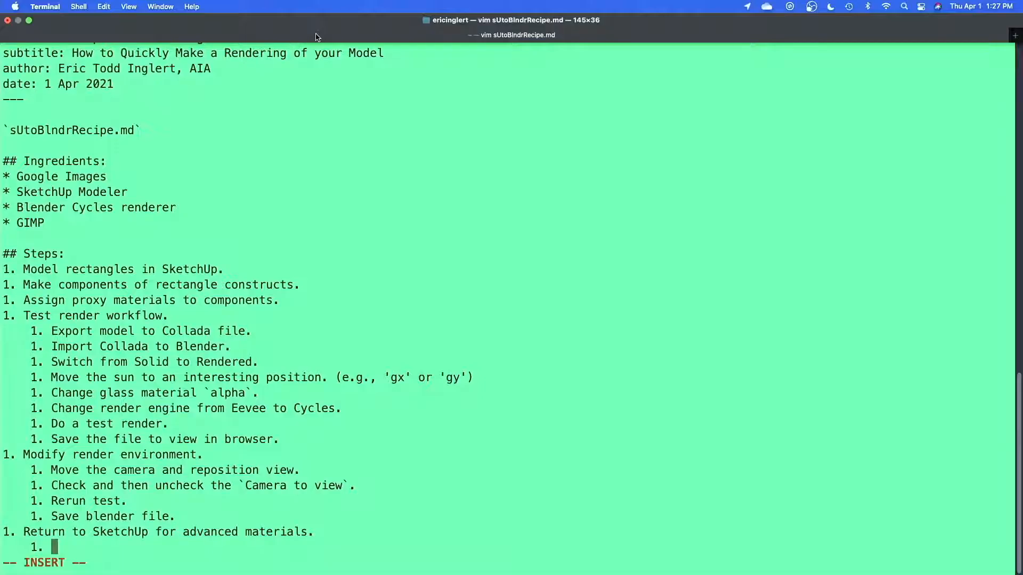
{"action": "left_click", "coordinate": [29, 20]}
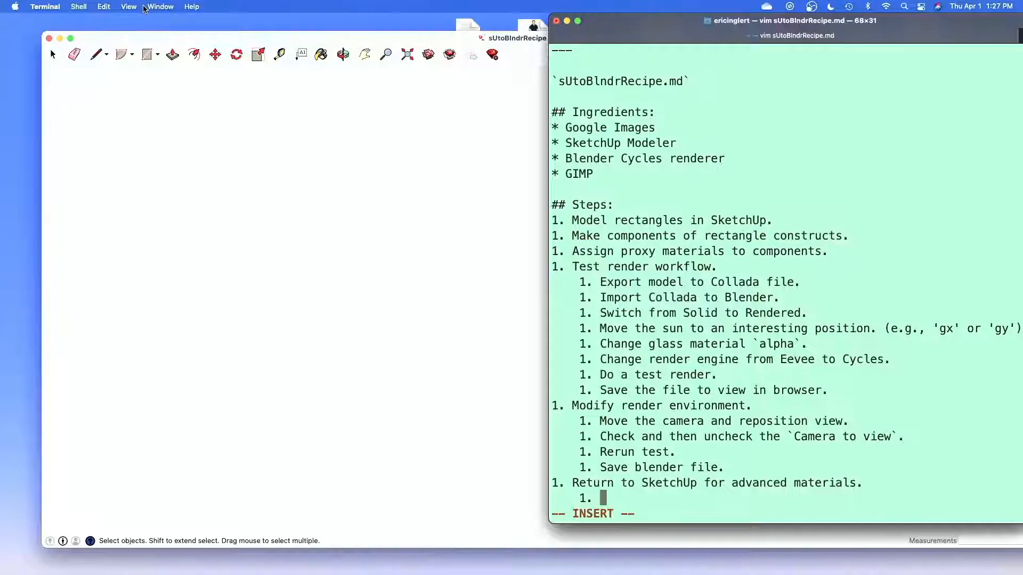
Tile the recipe notes in split view with the SketchUp sUtoBlndrRecipe model alongside them
{"action": "left_click", "coordinate": [160, 7]}
{"action": "mouse_move", "coordinate": [197, 168]}
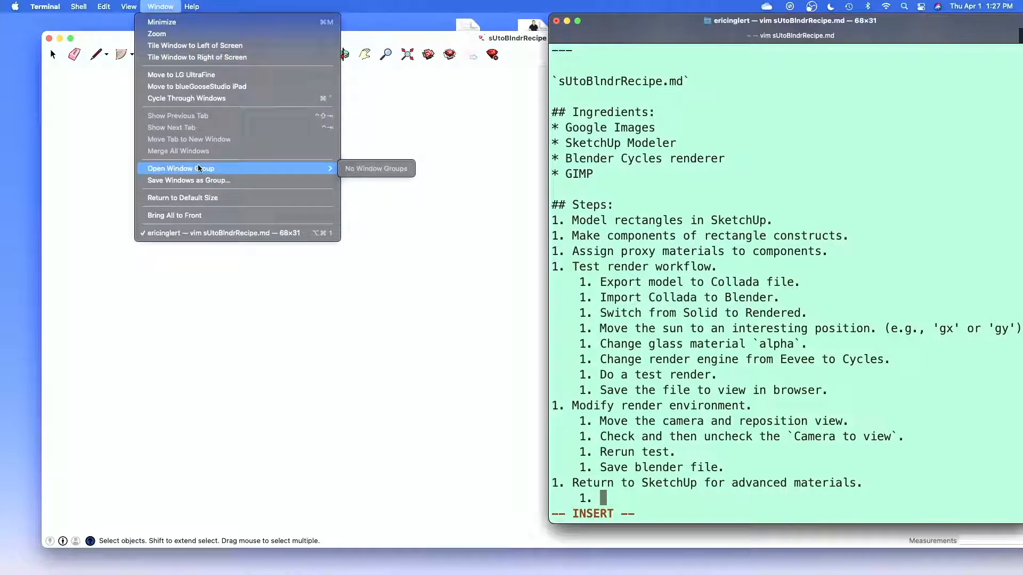
{"action": "left_click", "coordinate": [745, 72]}
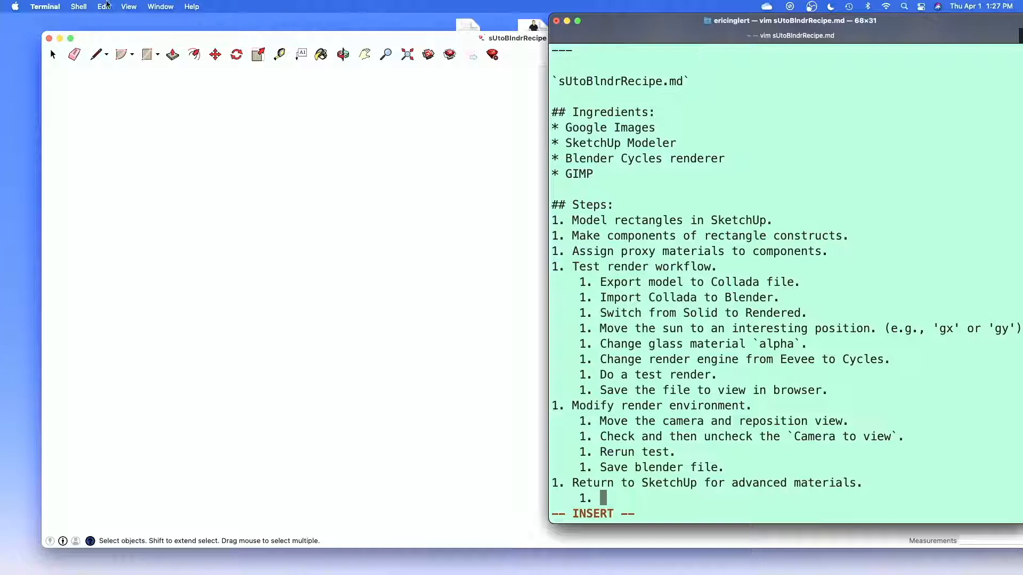
{"action": "left_click", "coordinate": [161, 6]}
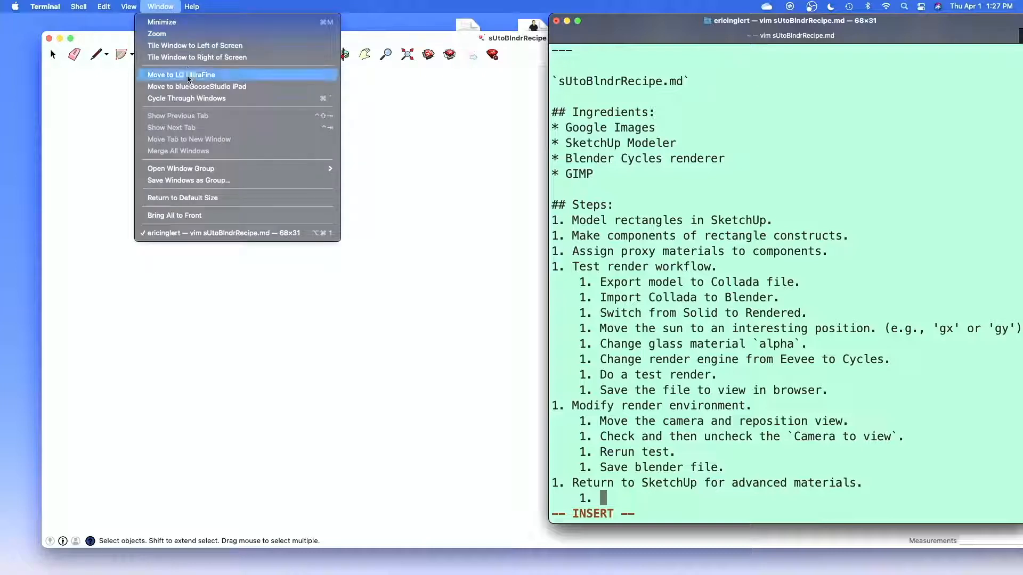
{"action": "left_click", "coordinate": [184, 75]}
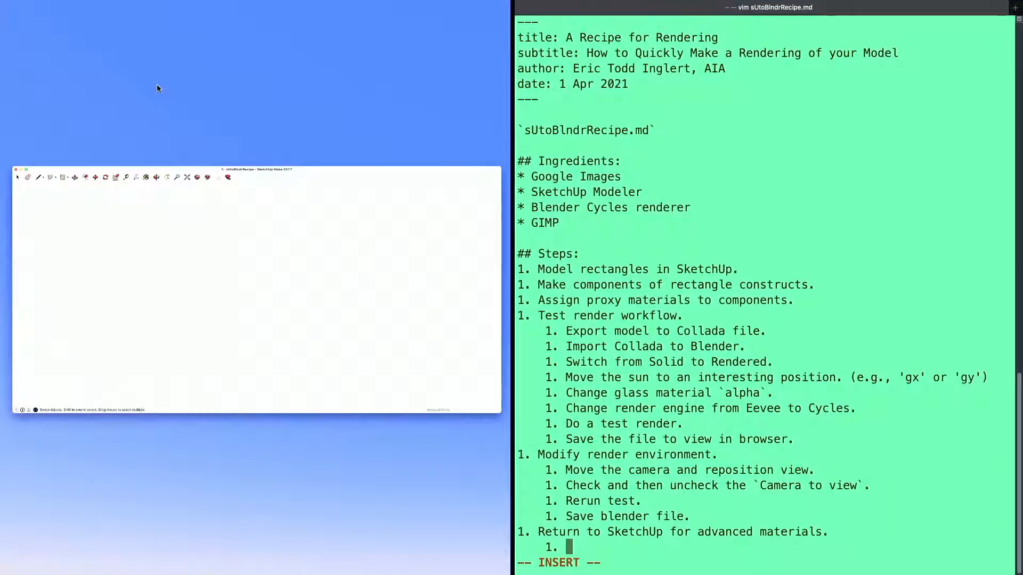
{"action": "double_click", "coordinate": [174, 169]}
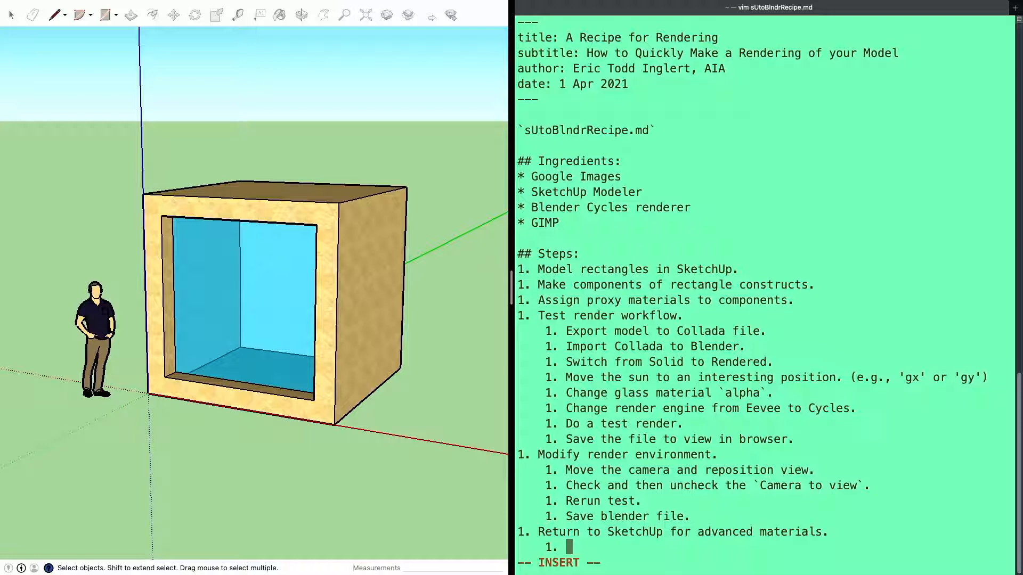
{"action": "key", "text": "super+Tab"}
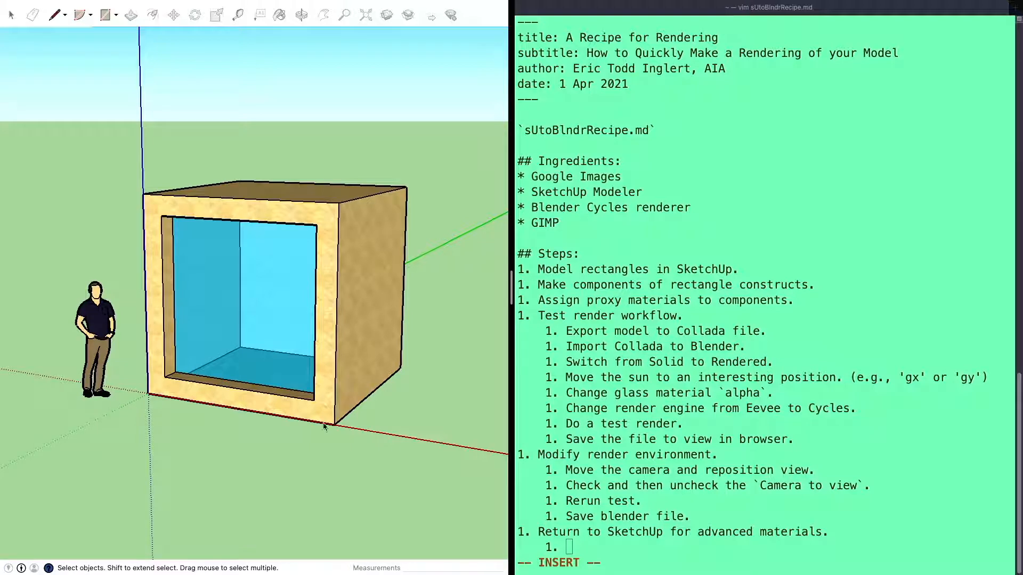
Fill the empty numbered sub-step in the recipe notes with "Make material in GIMP for import."
{"action": "left_click", "coordinate": [633, 482]}
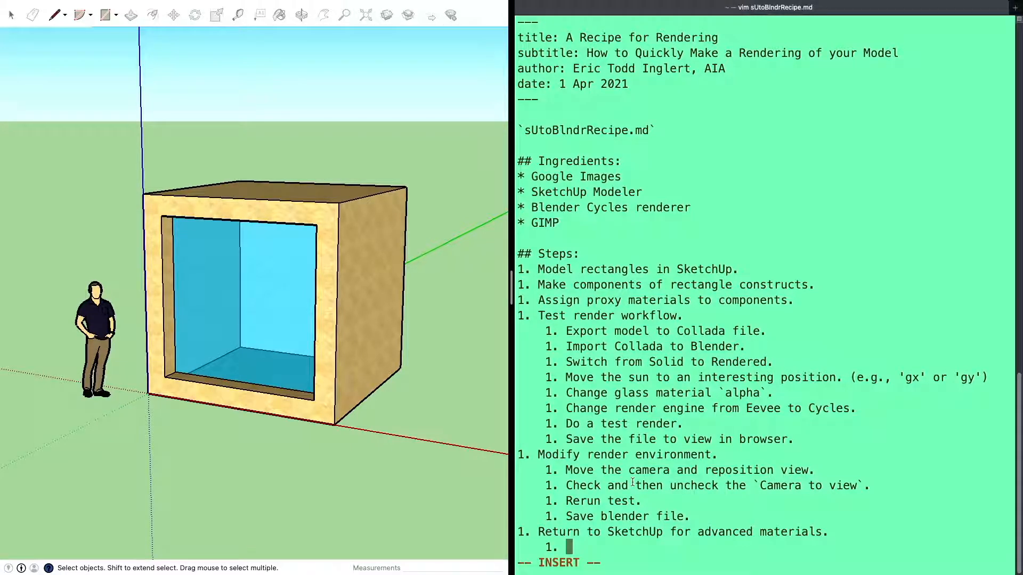
{"action": "type", "text": "Make material i"}
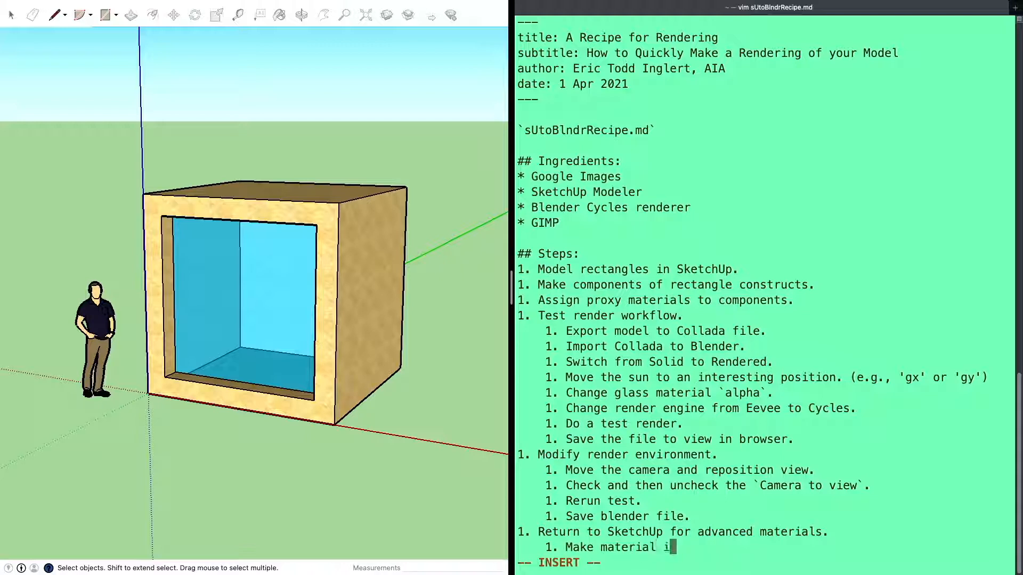
{"action": "type", "text": "n GIMP for "}
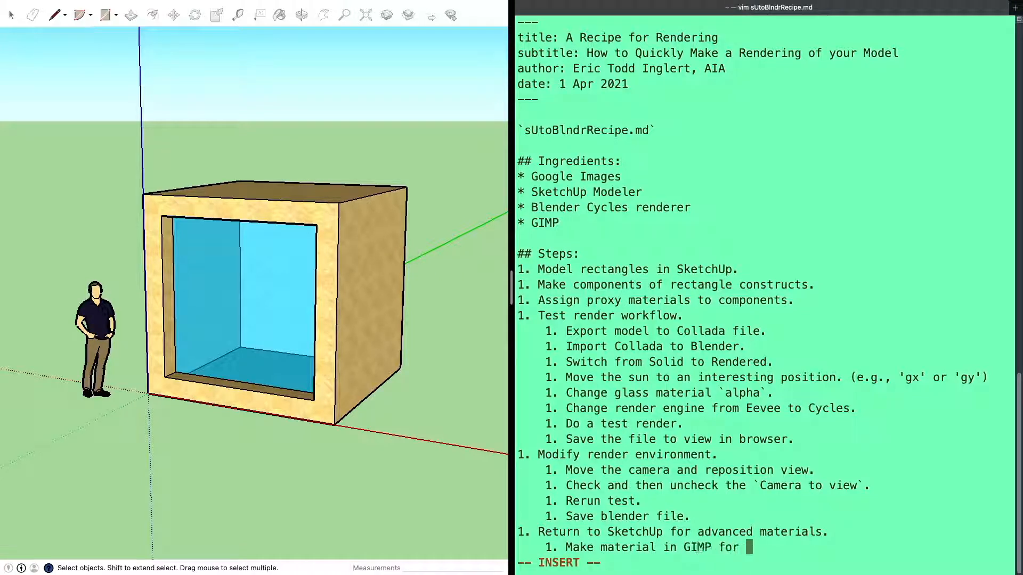
{"action": "type", "text": "import."}
{"action": "key", "text": "Escape"}
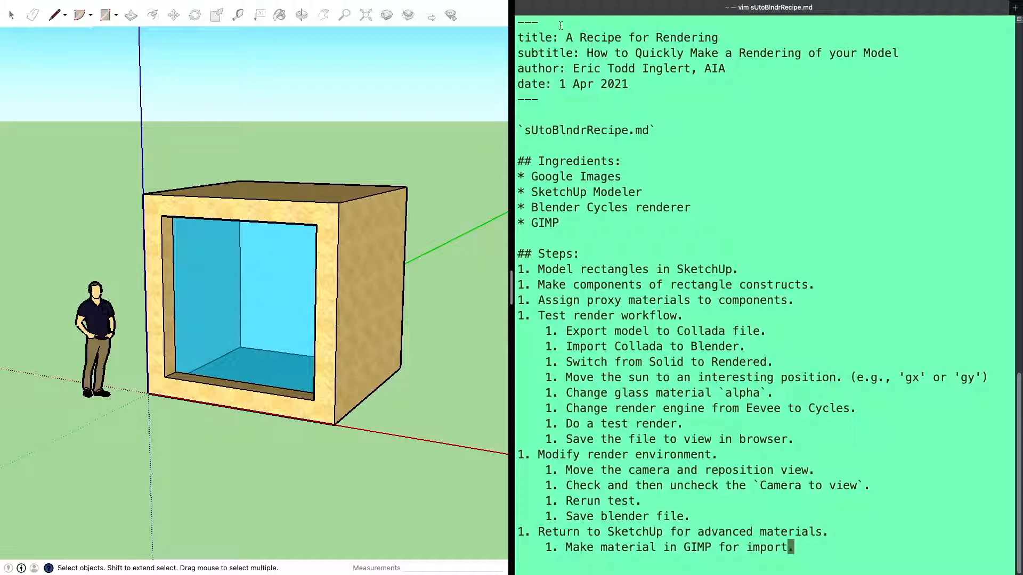
Take the SketchUp model and the recipe notes out of split view and full screen into regular desktop windows
{"action": "mouse_move", "coordinate": [584, 3]}
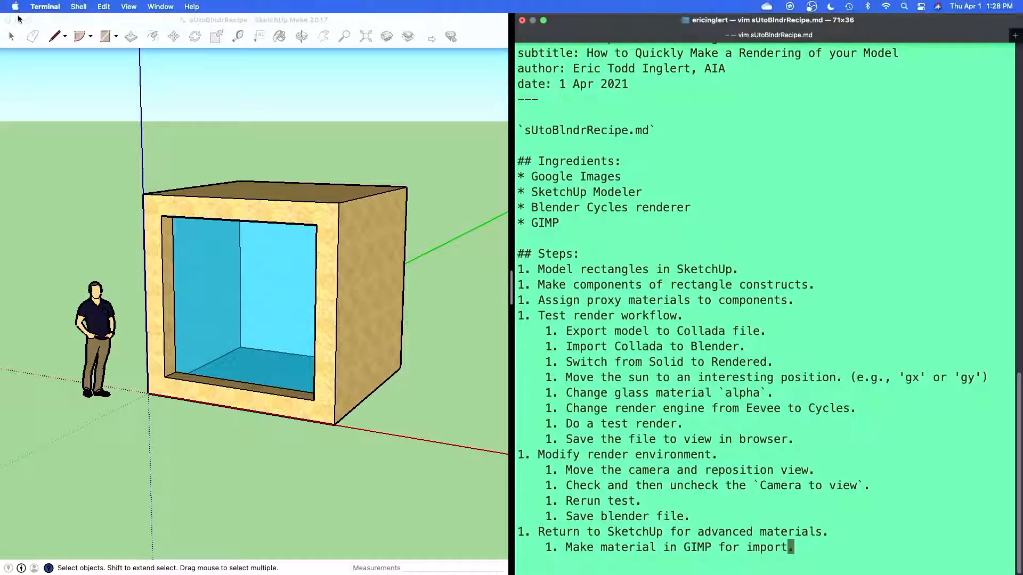
{"action": "left_click", "coordinate": [30, 20]}
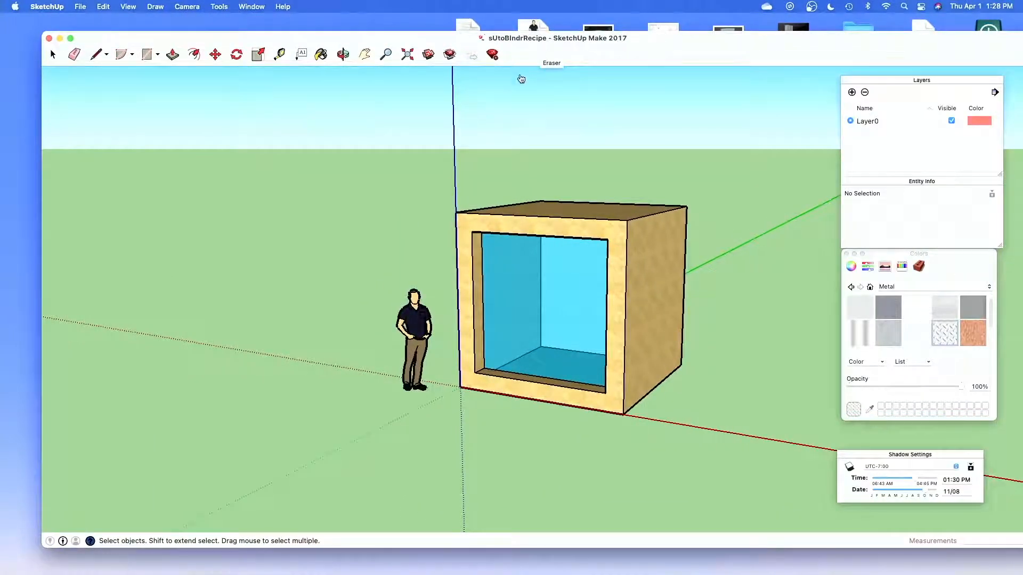
{"action": "key", "text": "ctrl+Right"}
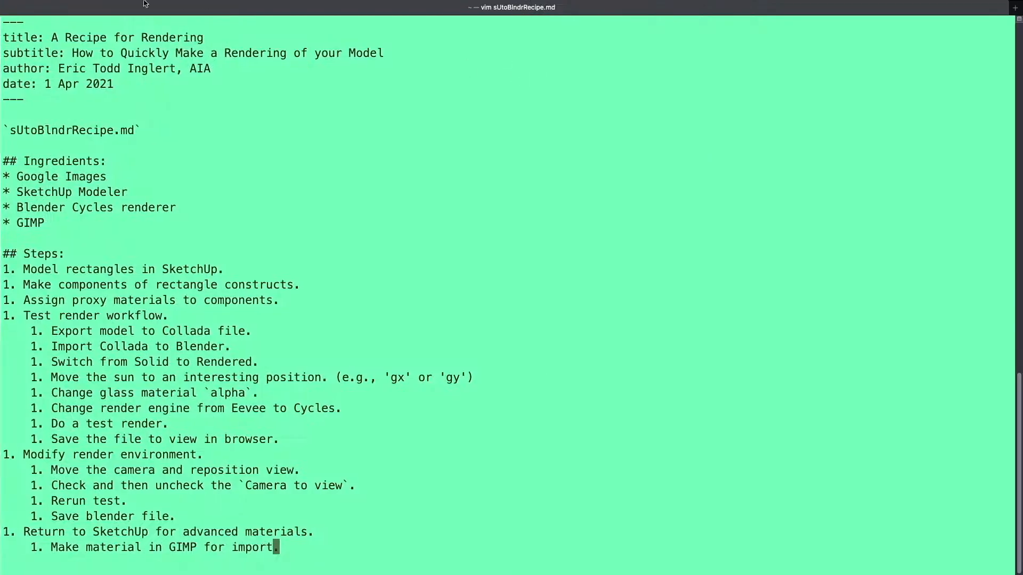
{"action": "left_click", "coordinate": [33, 24]}
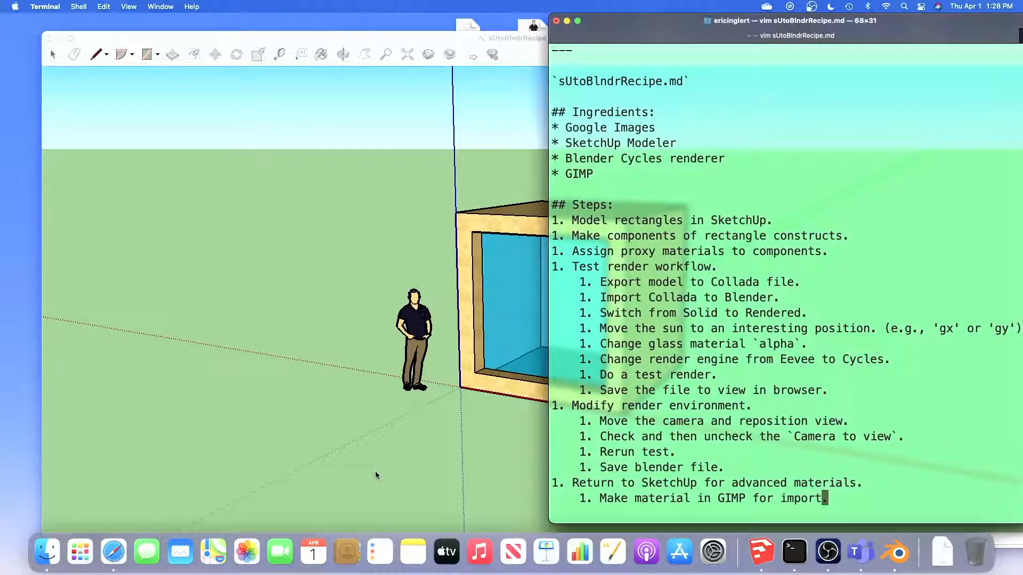
Launch GIMP and Google Chrome
{"action": "key", "text": "F4"}
{"action": "type", "text": "gimp"}
{"action": "key", "text": "Return"}
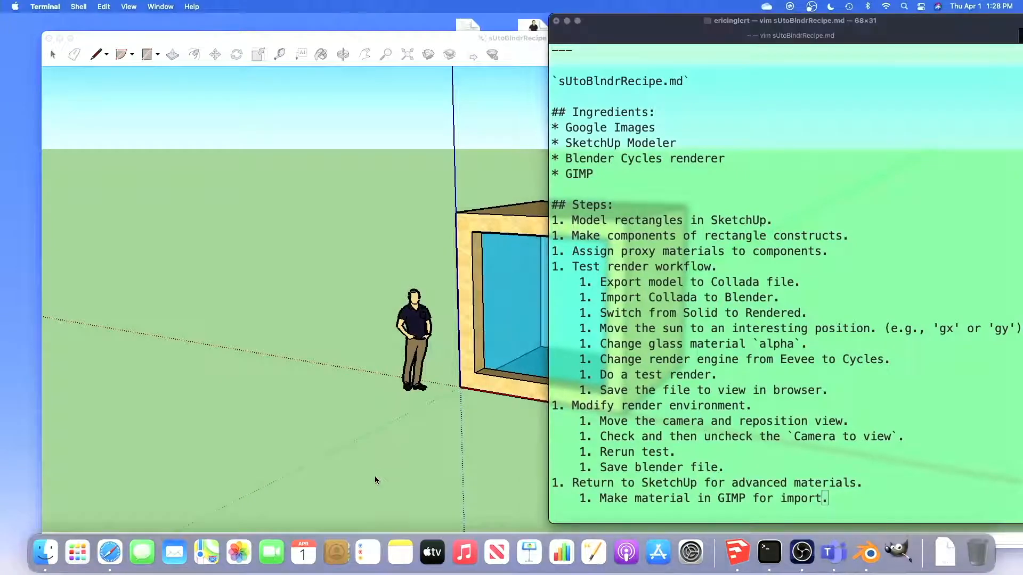
{"action": "key", "text": "F4"}
{"action": "type", "text": "chrom"}
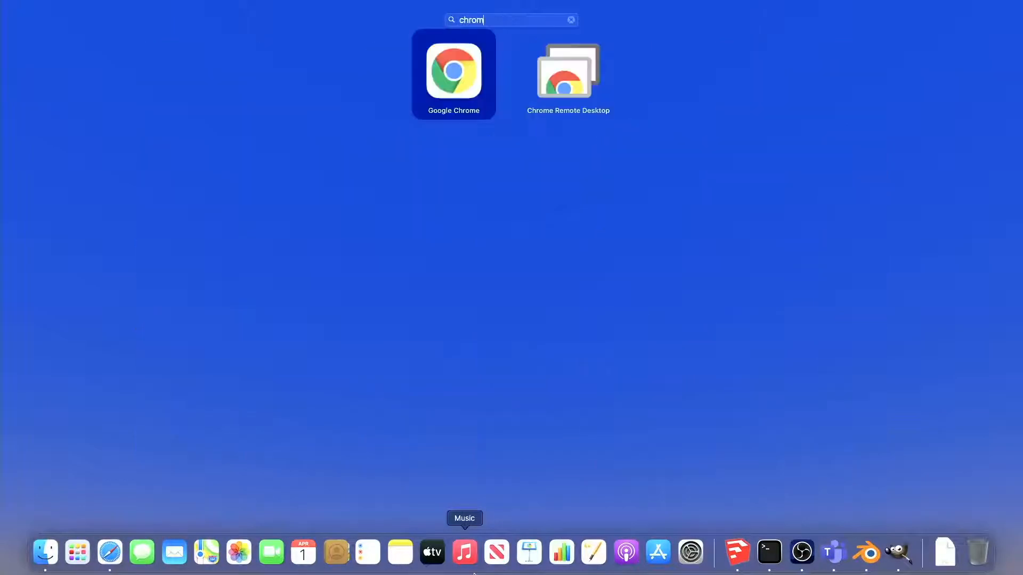
{"action": "key", "text": "Return"}
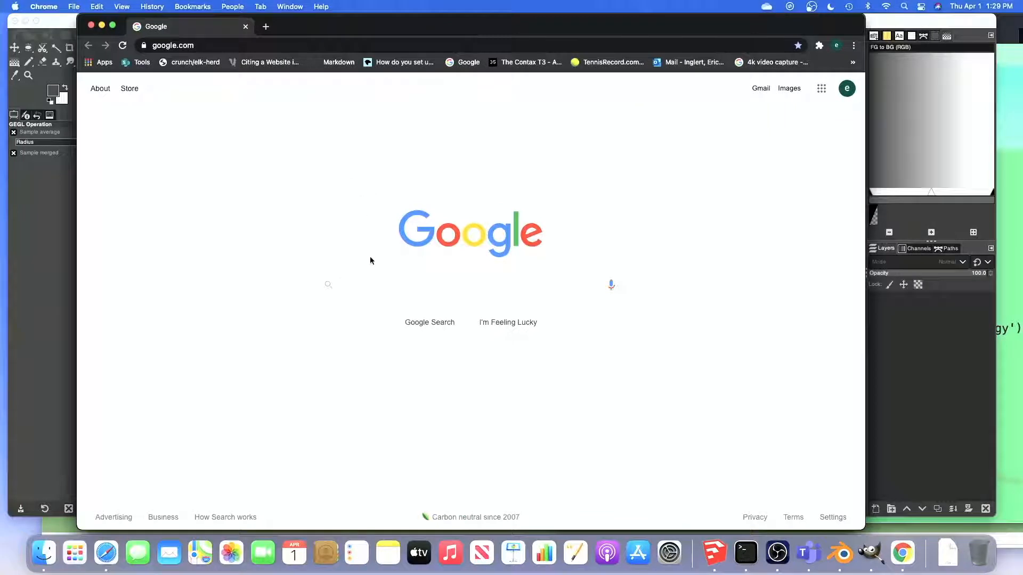
Search Google for "ribbed glass" and switch to the image results
{"action": "left_click", "coordinate": [370, 292]}
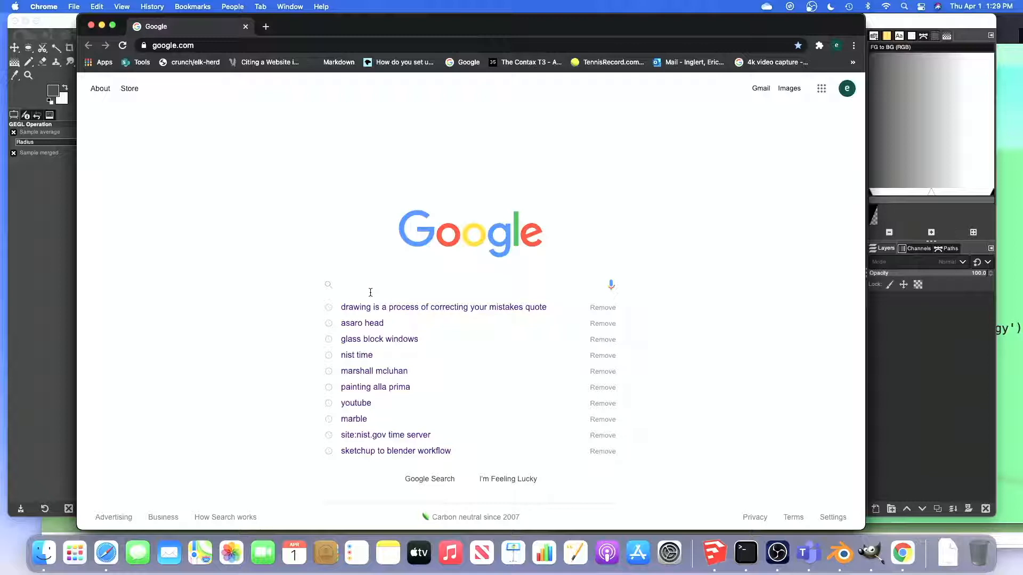
{"action": "type", "text": "ribbed glass"}
{"action": "key", "text": "Return"}
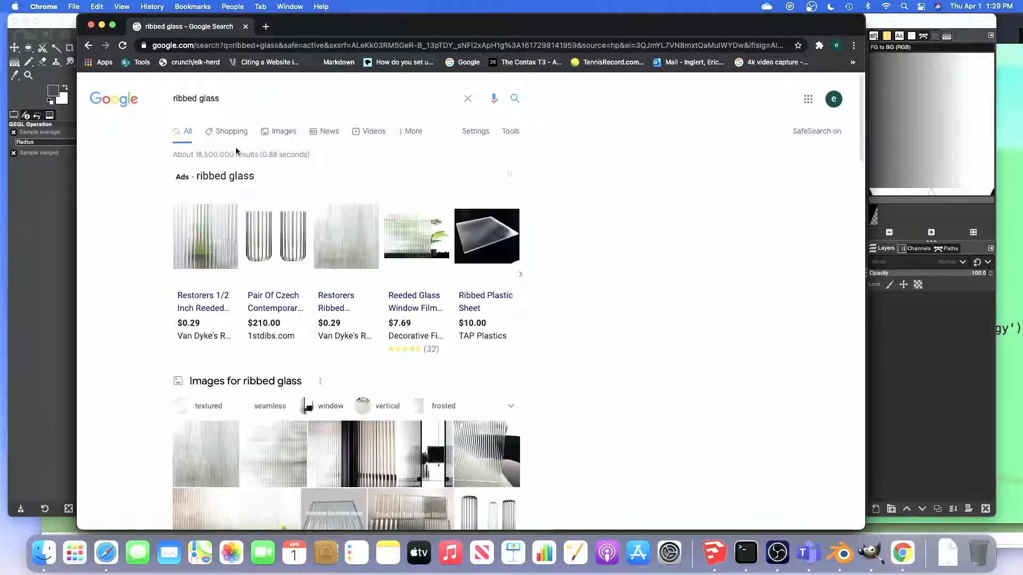
{"action": "left_click", "coordinate": [279, 132]}
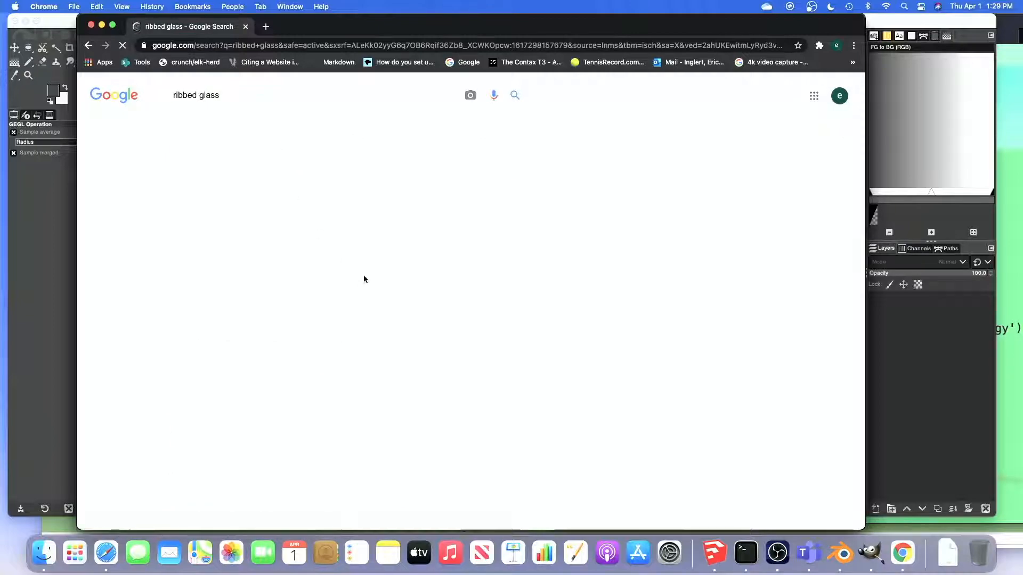
Find the Thin Ribbed glass image from generalglass.com in the results and open the image in a new tab
{"action": "scroll", "coordinate": [388, 312], "scroll_direction": "down", "scroll_amount": 10}
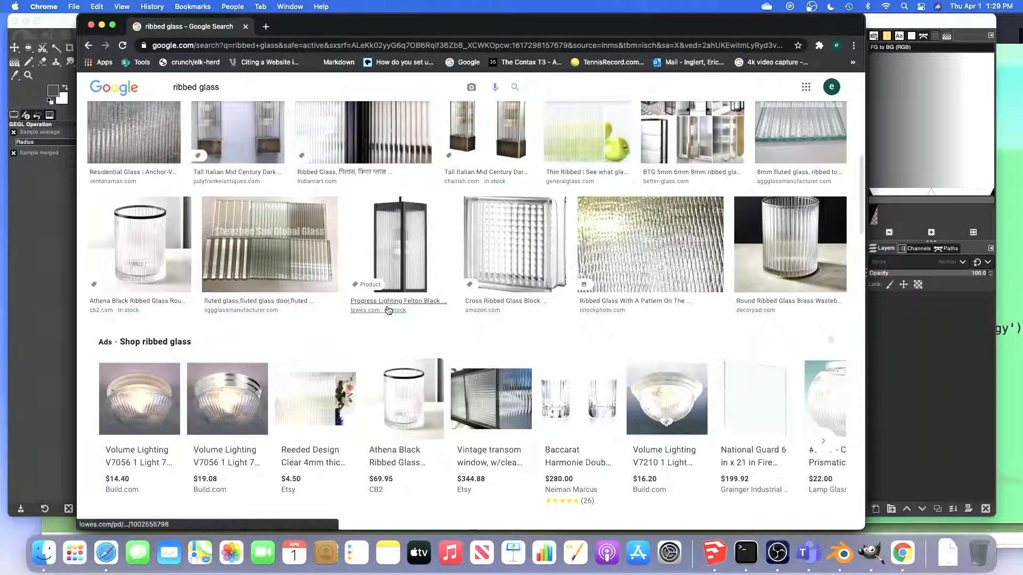
{"action": "scroll", "coordinate": [388, 310], "scroll_direction": "down", "scroll_amount": 5}
{"action": "scroll", "coordinate": [387, 309], "scroll_direction": "down", "scroll_amount": 6}
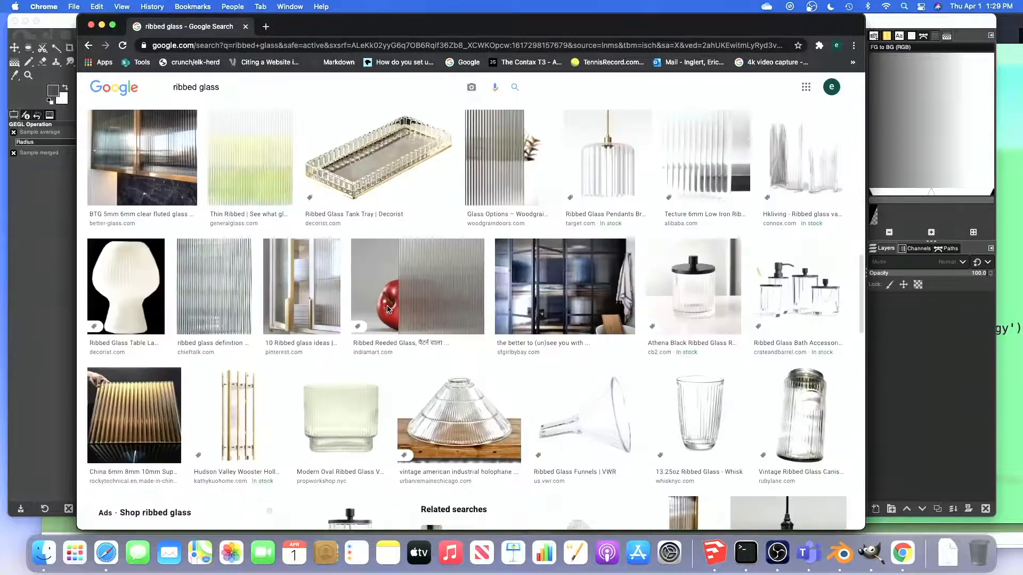
{"action": "scroll", "coordinate": [387, 310], "scroll_direction": "up", "scroll_amount": 2}
{"action": "scroll", "coordinate": [388, 310], "scroll_direction": "up", "scroll_amount": 1}
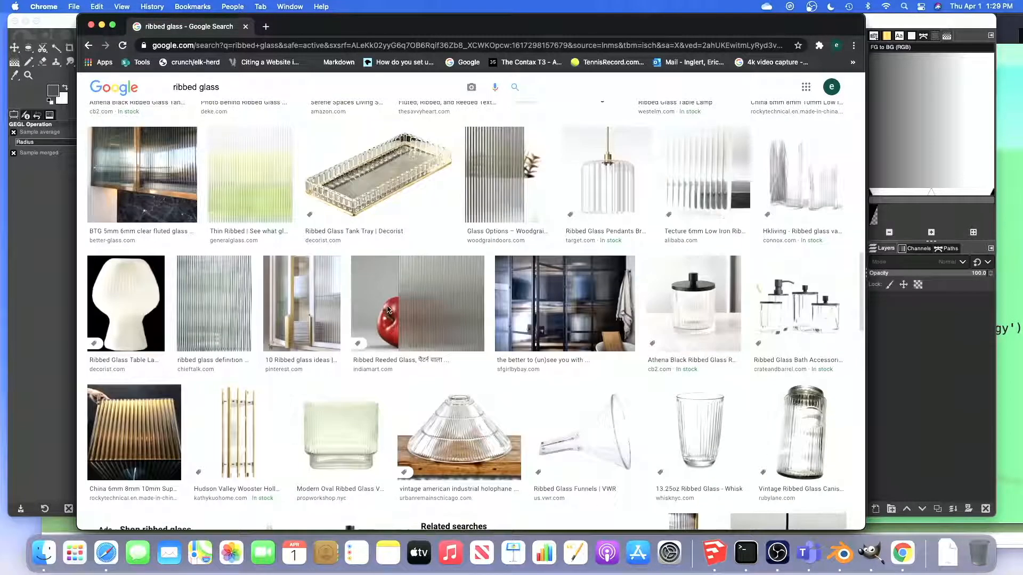
{"action": "left_click", "coordinate": [235, 170]}
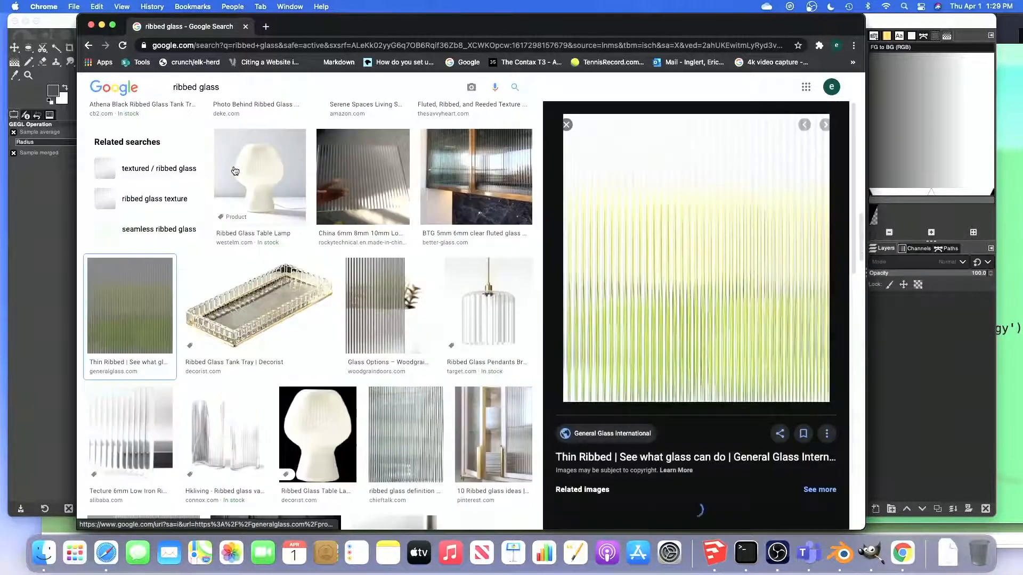
{"action": "right_click", "coordinate": [682, 253]}
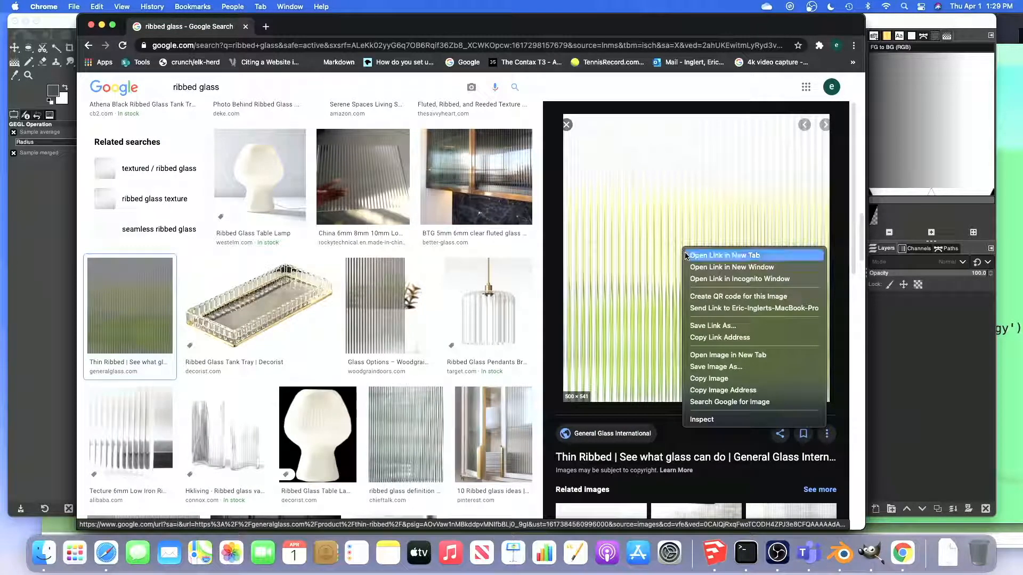
{"action": "left_click", "coordinate": [714, 356]}
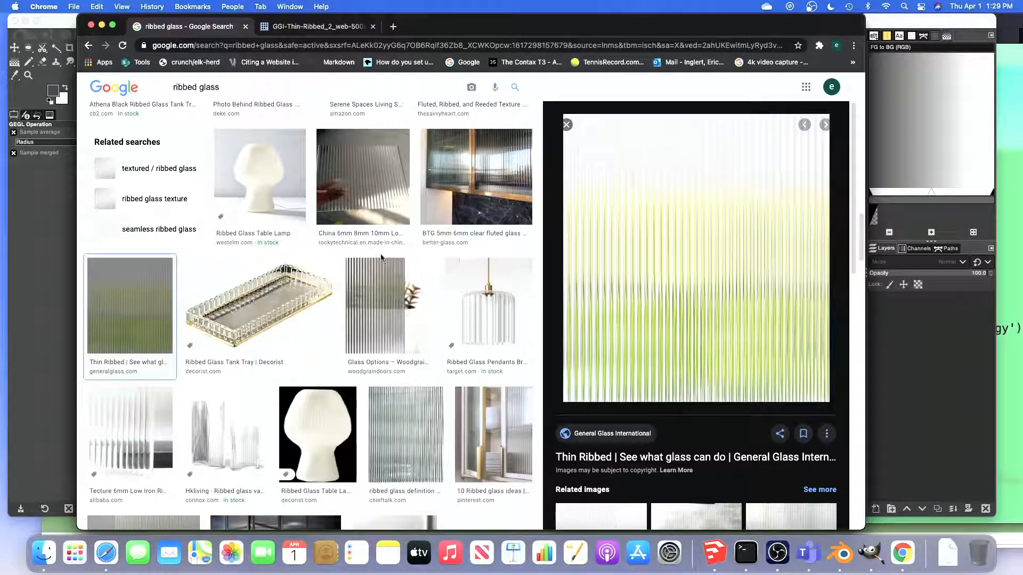
Save the Thin Ribbed preview image to the Desktop as JPEG GGI-Thin-Ribbed_2_web-500x541, and quit Chrome
{"action": "right_click", "coordinate": [634, 266]}
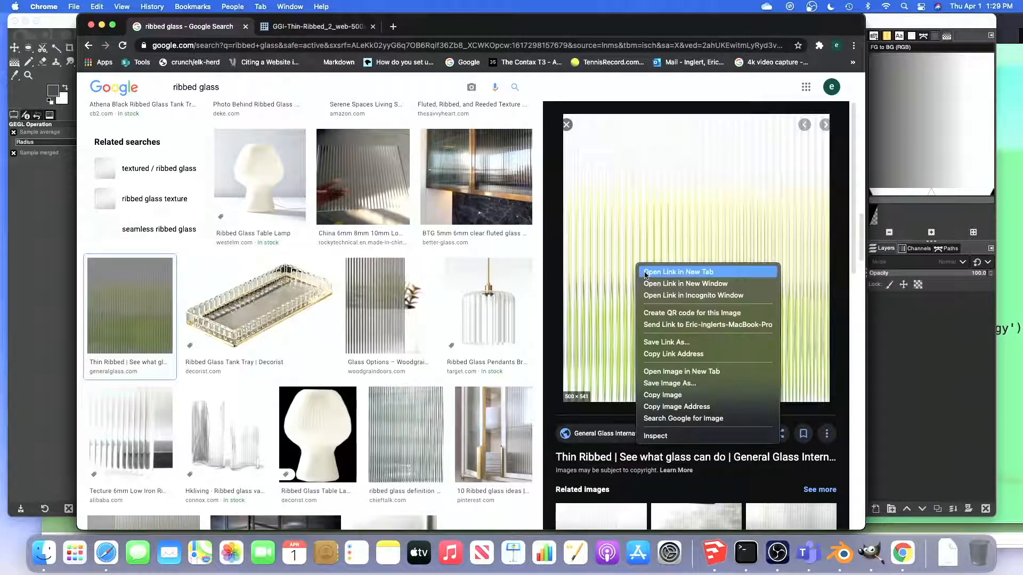
{"action": "left_click", "coordinate": [671, 384]}
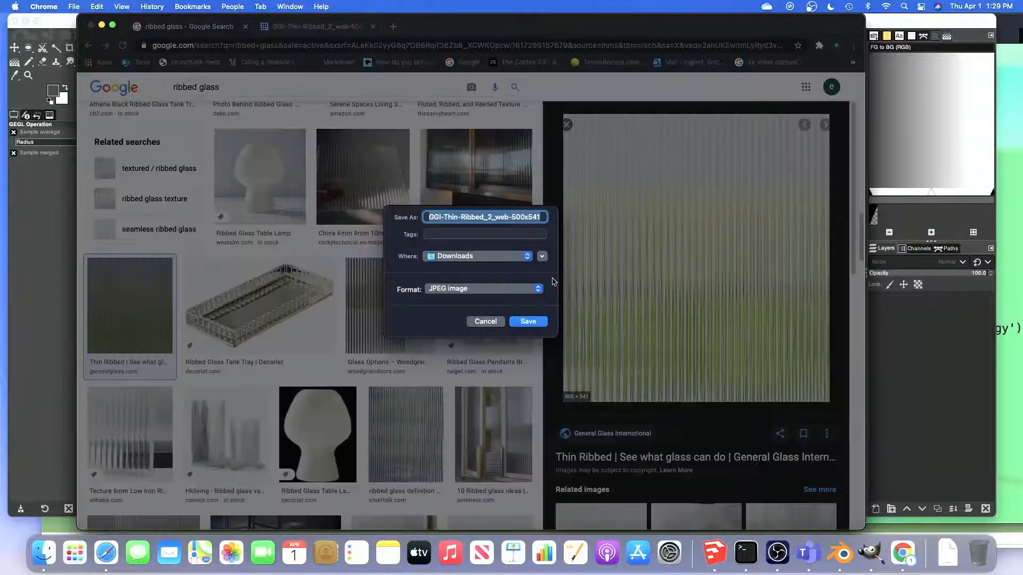
{"action": "left_click", "coordinate": [483, 258]}
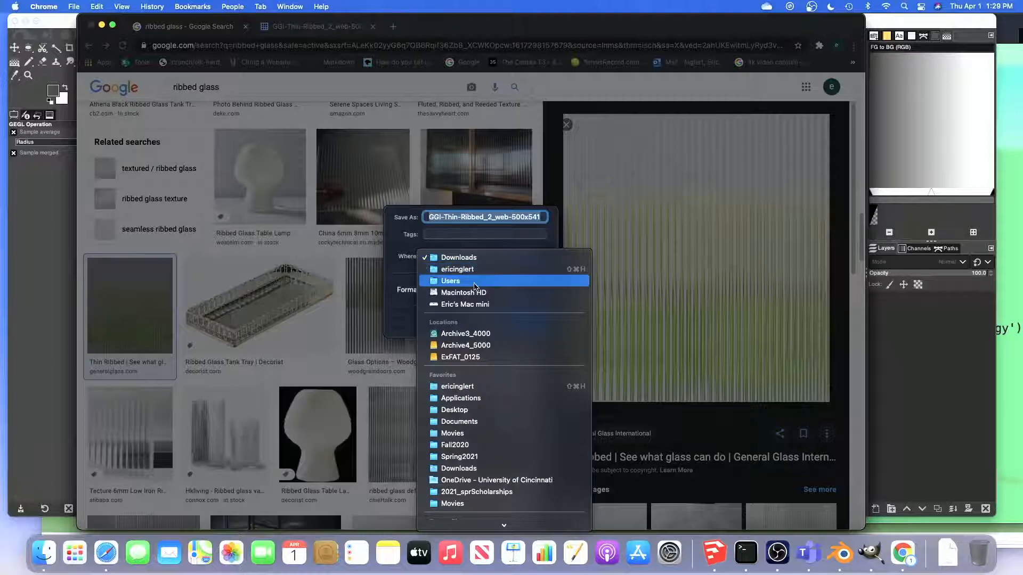
{"action": "left_click", "coordinate": [462, 410]}
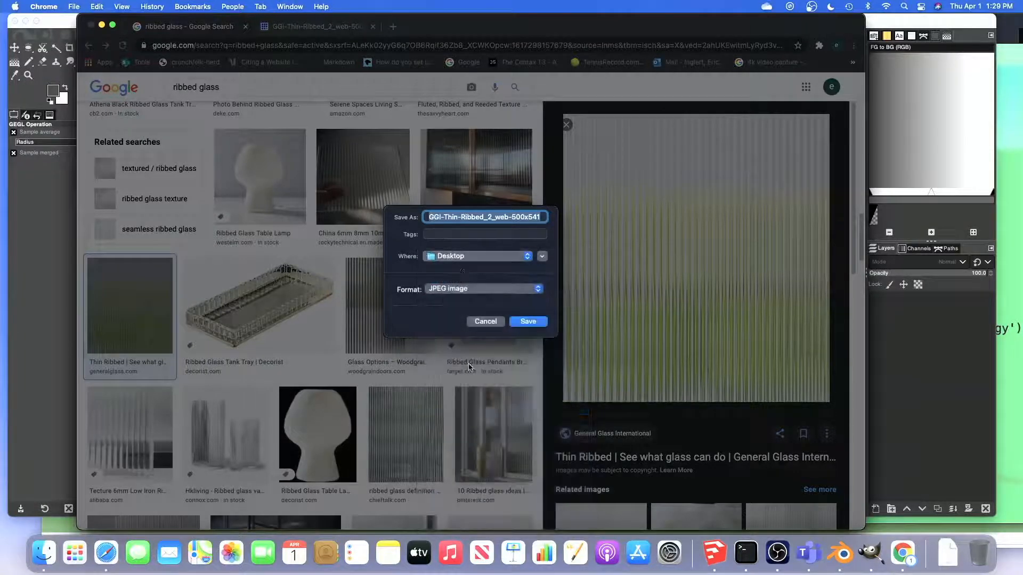
{"action": "left_click", "coordinate": [531, 322]}
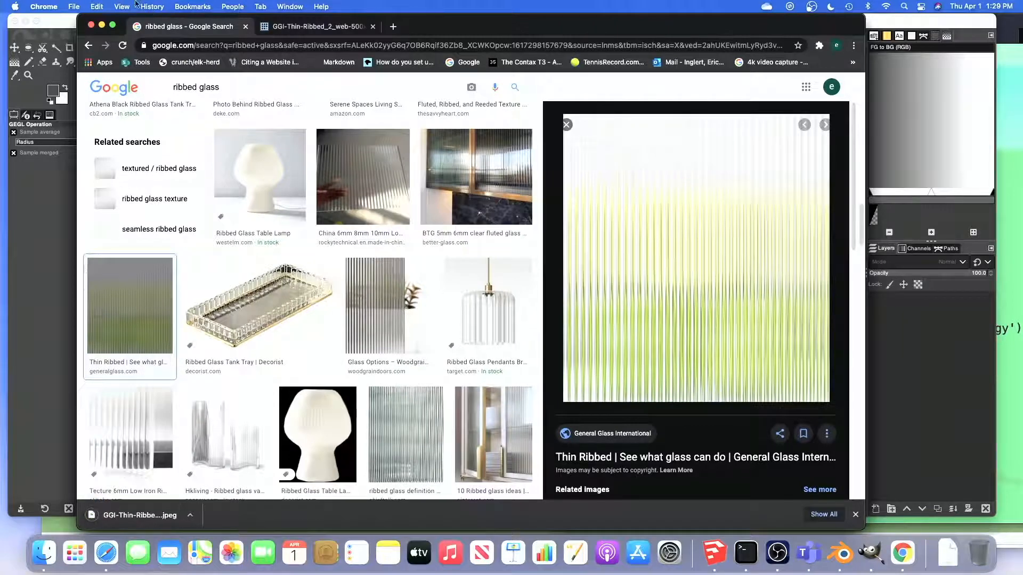
{"action": "left_click", "coordinate": [43, 6]}
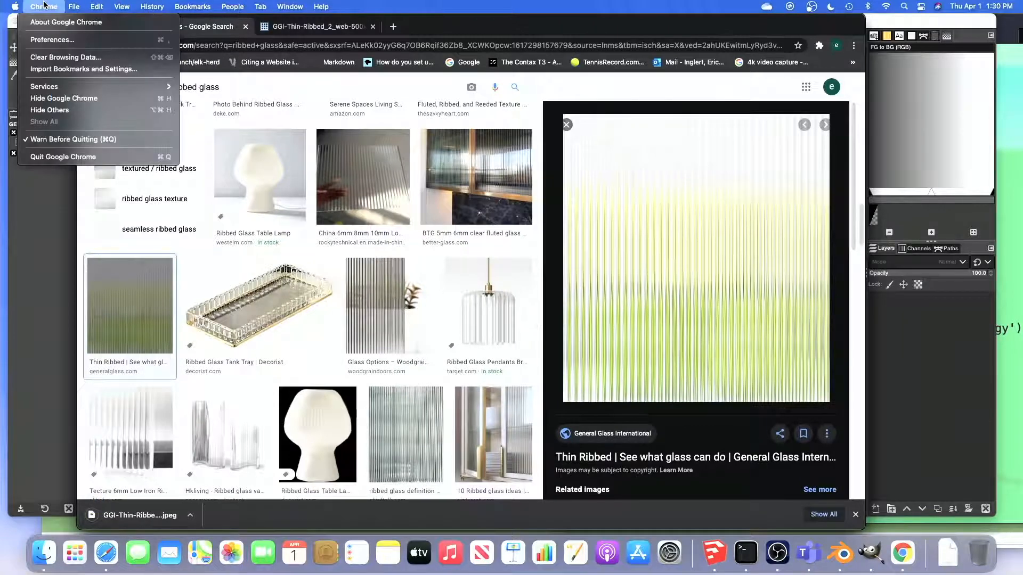
{"action": "left_click", "coordinate": [87, 157]}
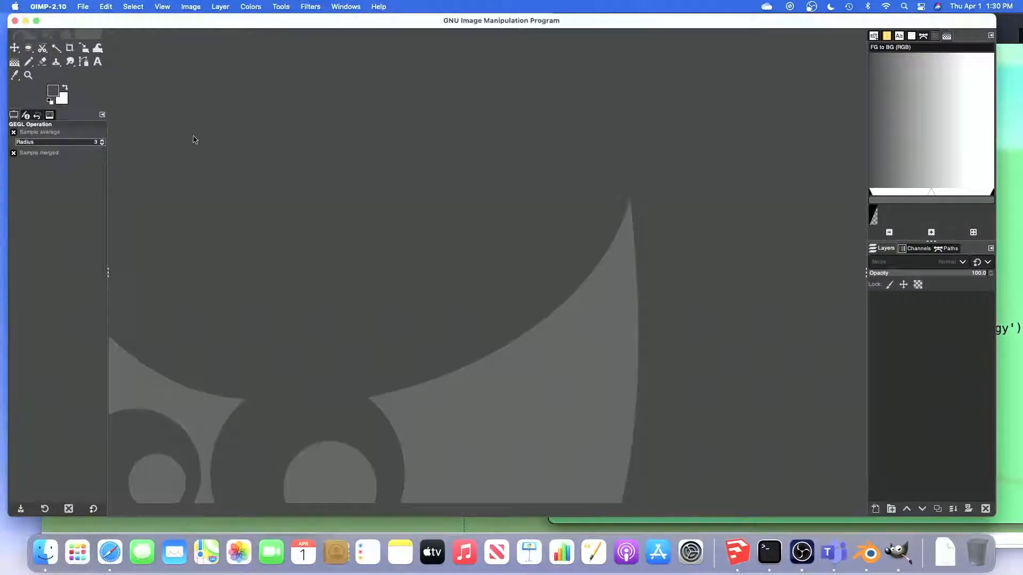
Open GGI-Thin-Ribbed_2_web-500x541.jpeg from the Desktop as a layer in GIMP
{"action": "left_click", "coordinate": [80, 6]}
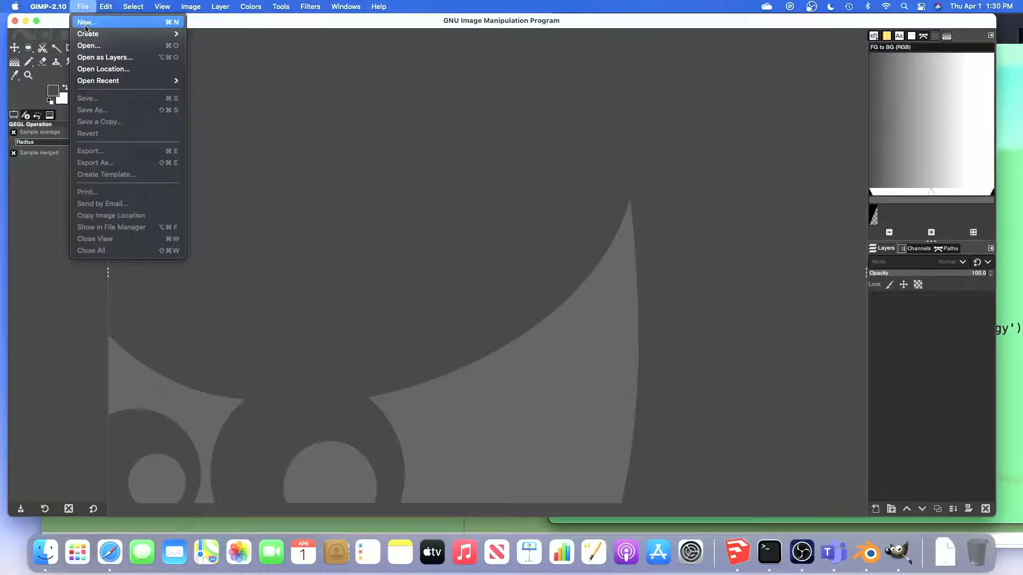
{"action": "left_click", "coordinate": [93, 57]}
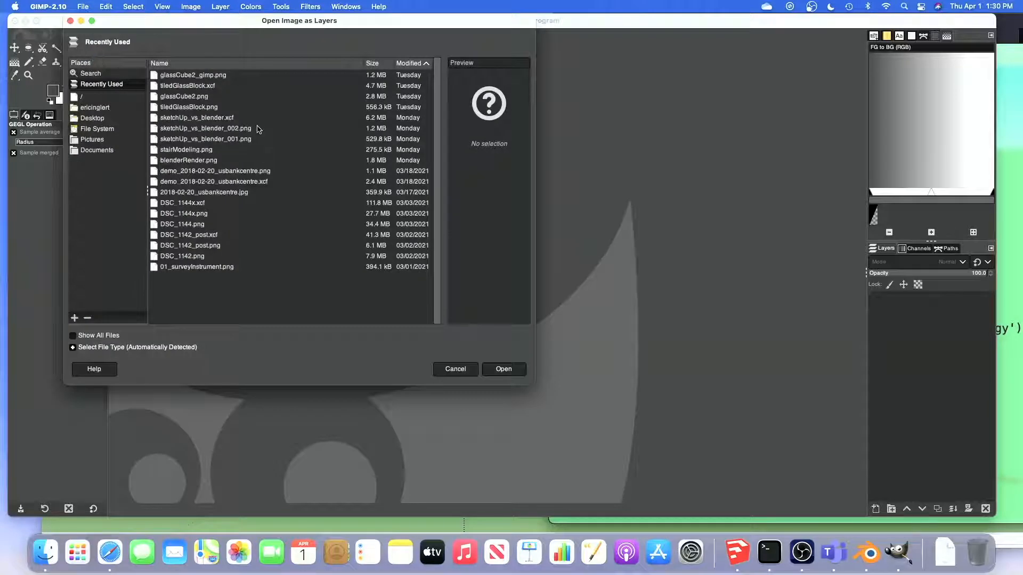
{"action": "left_click", "coordinate": [102, 119]}
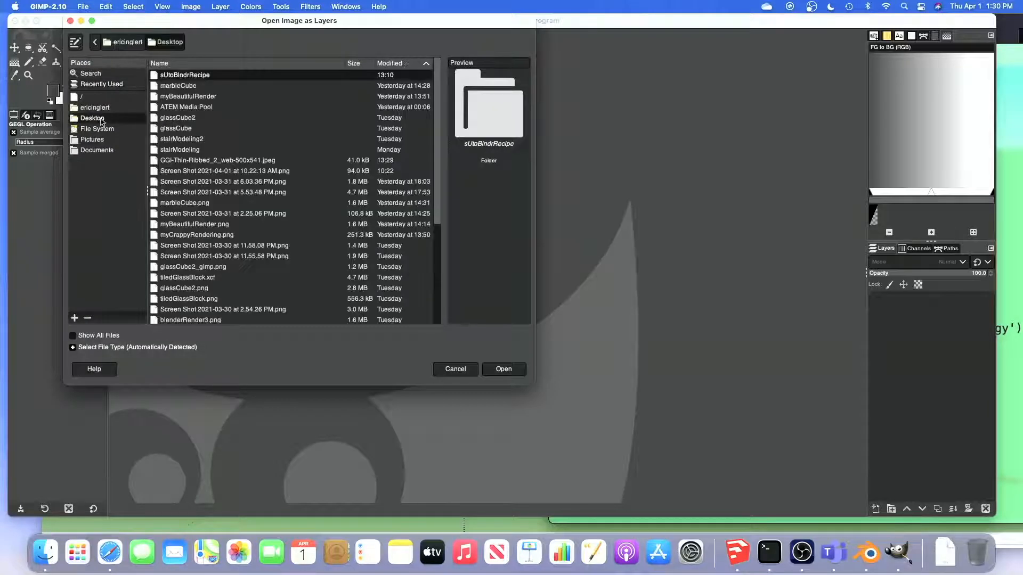
{"action": "left_click", "coordinate": [210, 161]}
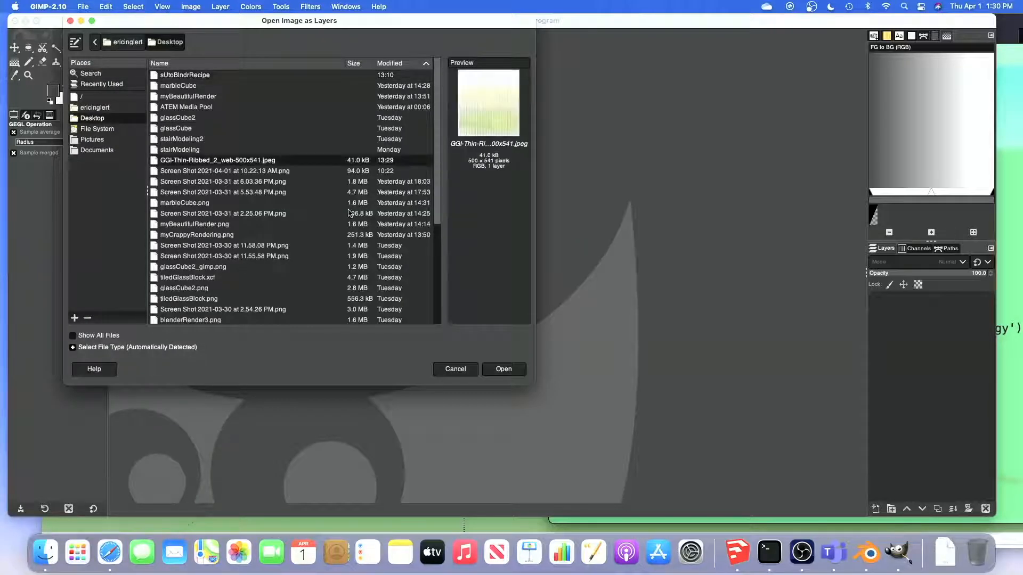
{"action": "left_click", "coordinate": [503, 367]}
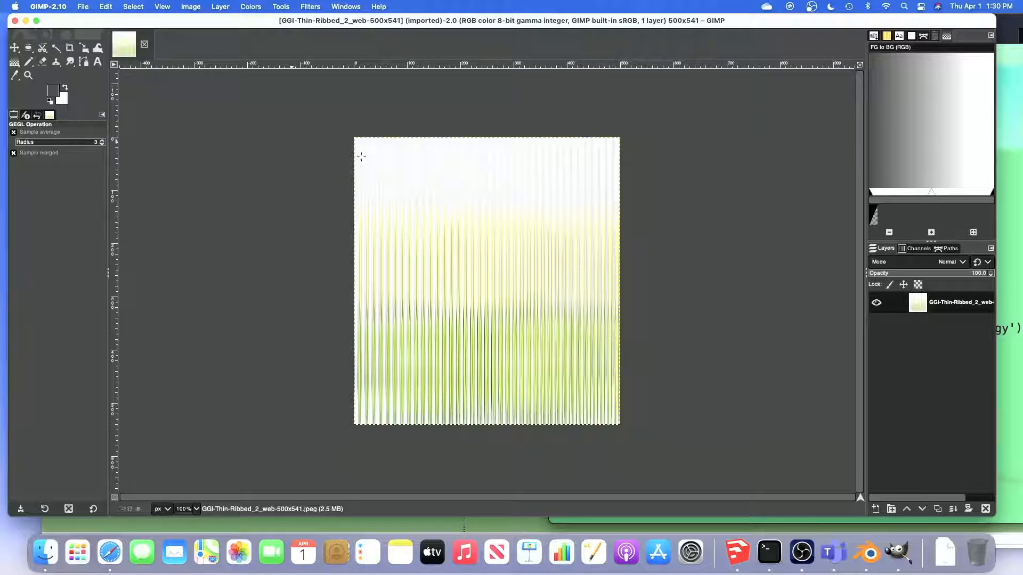
Recolour the ribbed glass image with Hue-Chroma, setting hue to 87.37, chroma to -16.37 and lightness to -11.70
{"action": "left_click", "coordinate": [248, 6]}
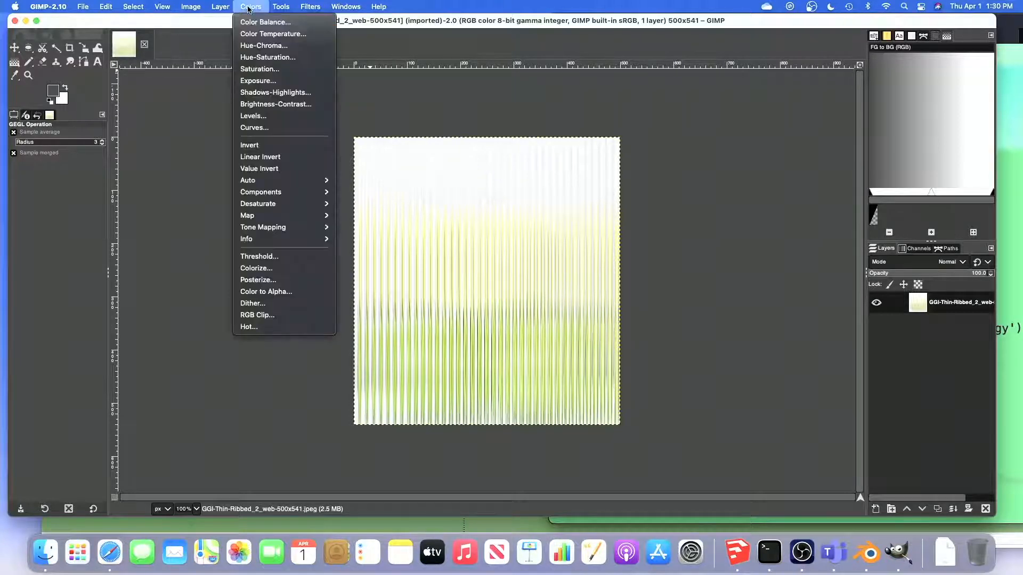
{"action": "left_click", "coordinate": [259, 46]}
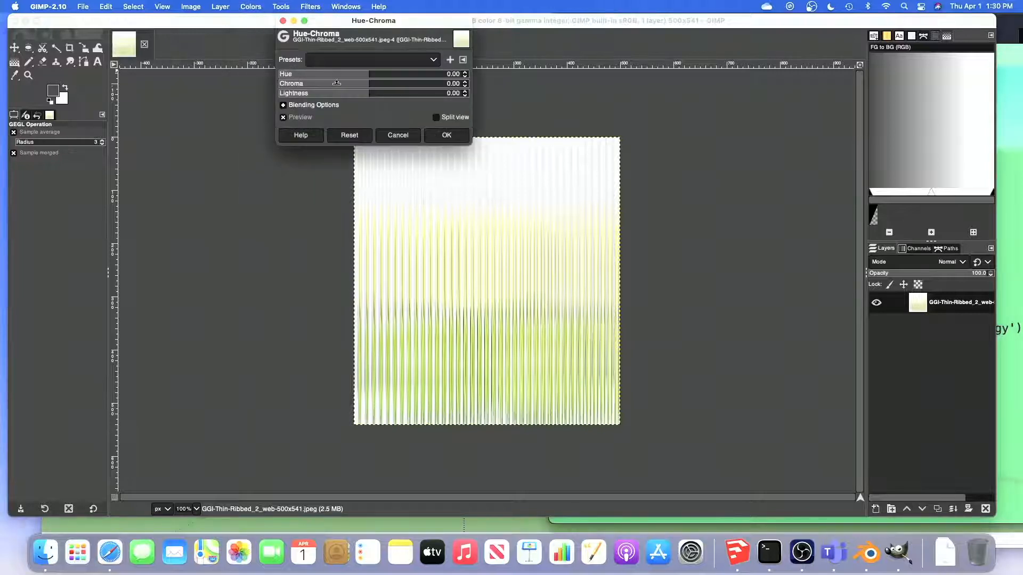
{"action": "left_click", "coordinate": [369, 74]}
{"action": "mouse_move", "coordinate": [369, 74]}
{"action": "left_mouse_down"}
{"action": "mouse_move", "coordinate": [426, 74]}
{"action": "mouse_move", "coordinate": [346, 83]}
{"action": "mouse_move", "coordinate": [393, 93]}
{"action": "mouse_move", "coordinate": [345, 93]}
{"action": "mouse_move", "coordinate": [370, 83]}
{"action": "mouse_move", "coordinate": [358, 83]}
{"action": "left_mouse_up"}
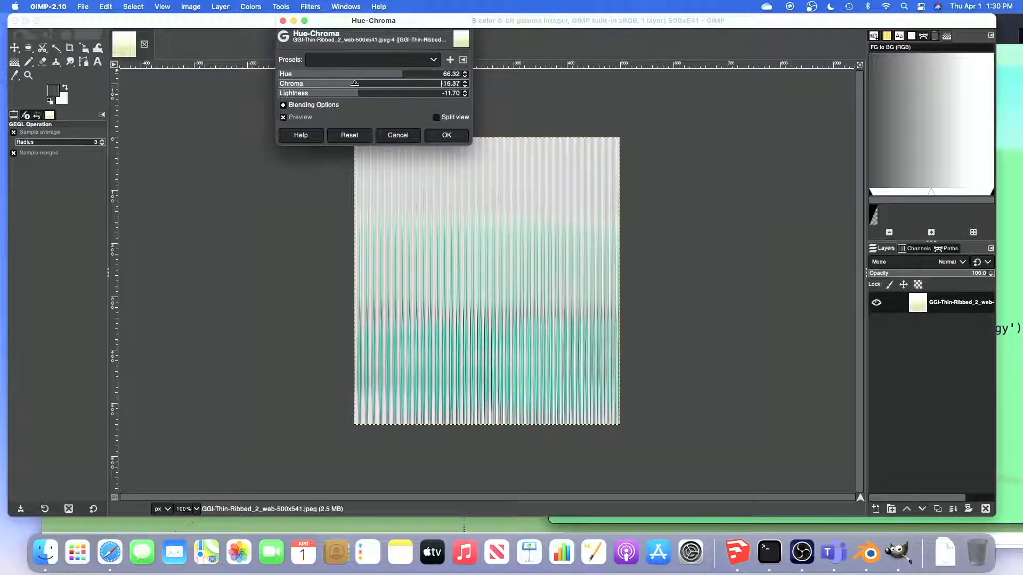
{"action": "mouse_move", "coordinate": [404, 73]}
{"action": "left_mouse_down"}
{"action": "mouse_move", "coordinate": [382, 73]}
{"action": "mouse_move", "coordinate": [414, 74]}
{"action": "left_mouse_up"}
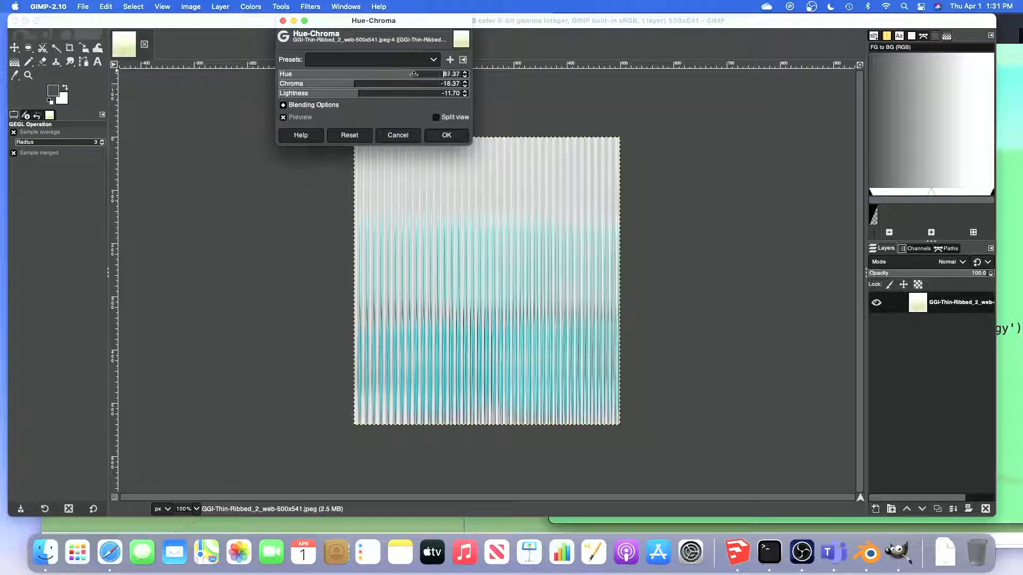
{"action": "left_click", "coordinate": [447, 135]}
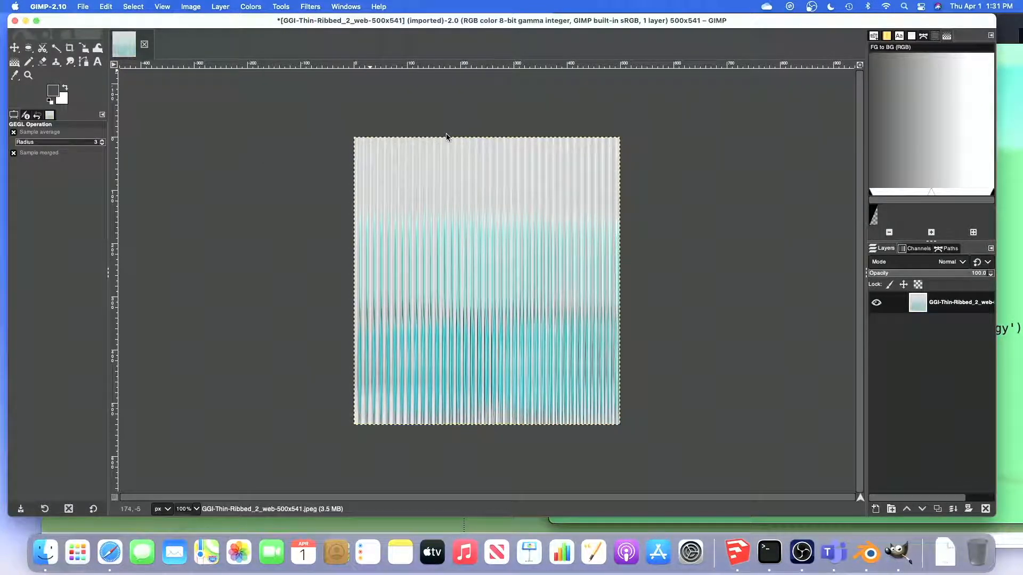
Export the recoloured image to the Desktop as a PNG named x_GGI-Thin-Ribbed_2_web-500x541.png with the default PNG options
{"action": "left_click", "coordinate": [83, 6]}
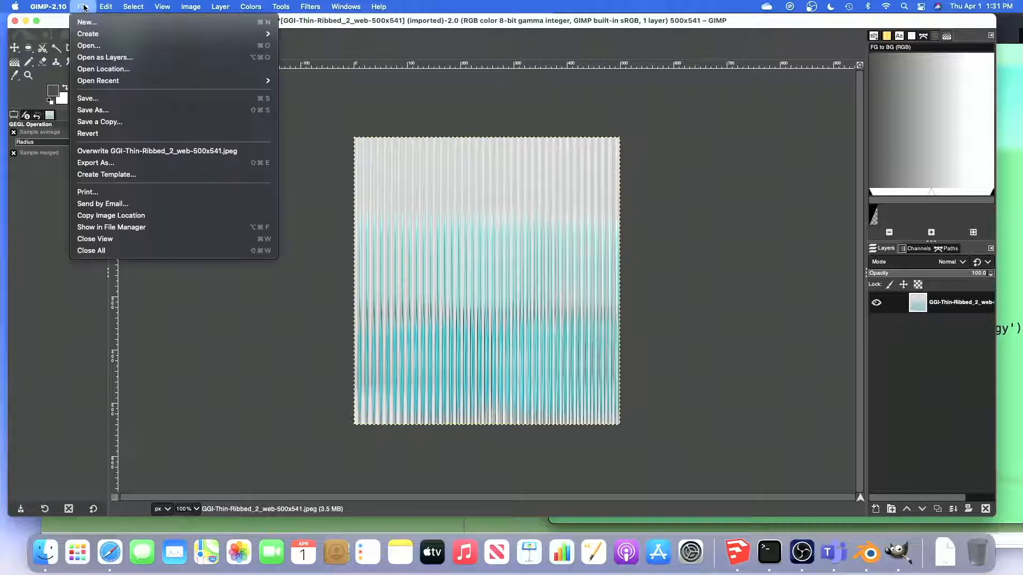
{"action": "left_click", "coordinate": [97, 163]}
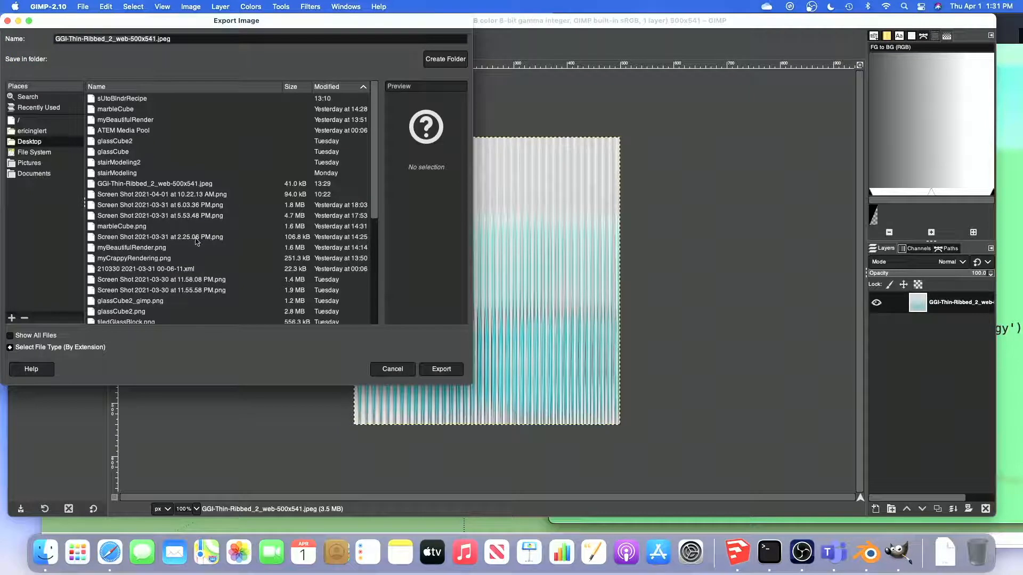
{"action": "left_click", "coordinate": [10, 348]}
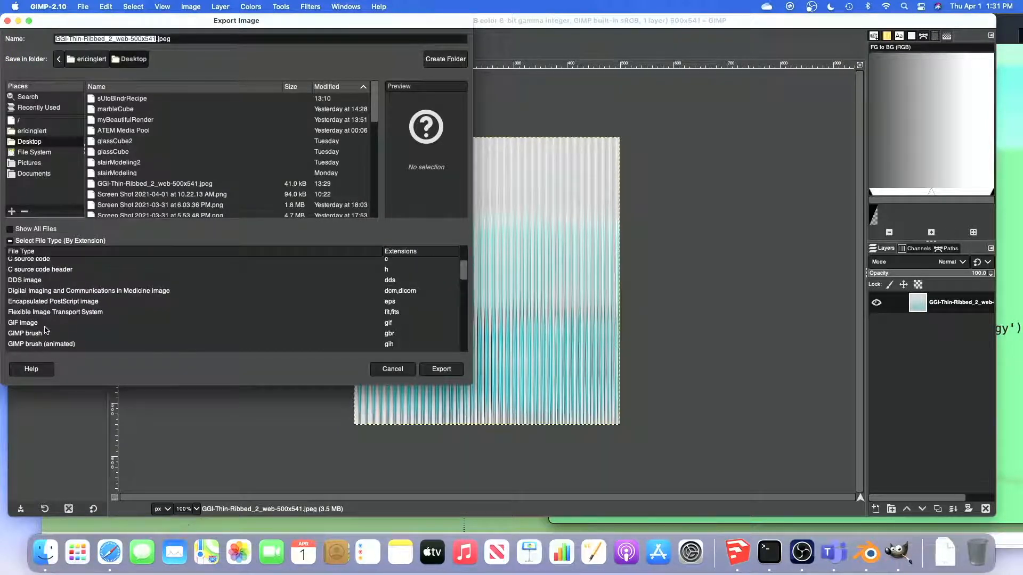
{"action": "scroll", "coordinate": [59, 327], "scroll_direction": "down", "scroll_amount": 5}
{"action": "scroll", "coordinate": [46, 328], "scroll_direction": "down", "scroll_amount": 3}
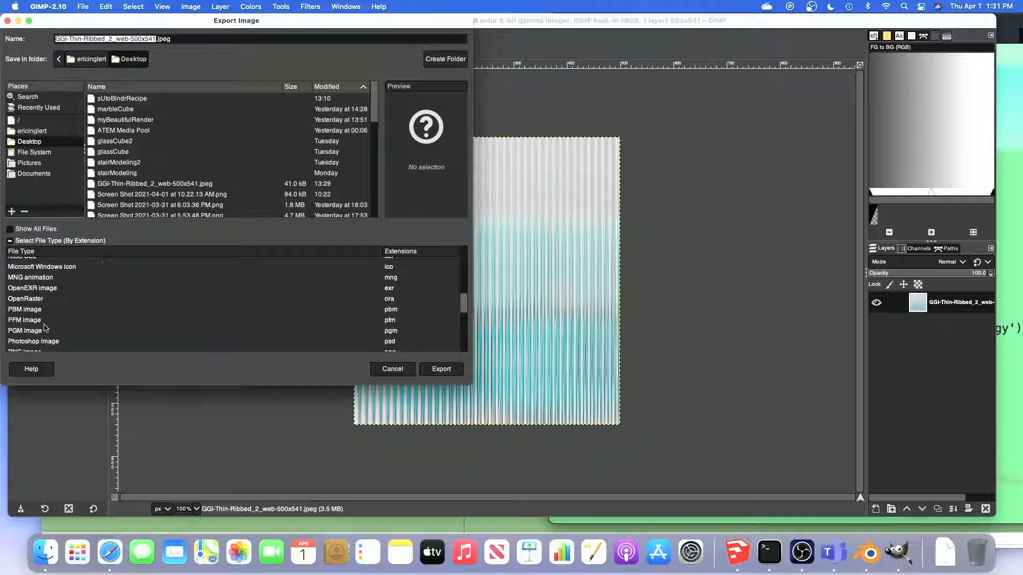
{"action": "scroll", "coordinate": [28, 317], "scroll_direction": "down", "scroll_amount": 2}
{"action": "left_click", "coordinate": [27, 319]}
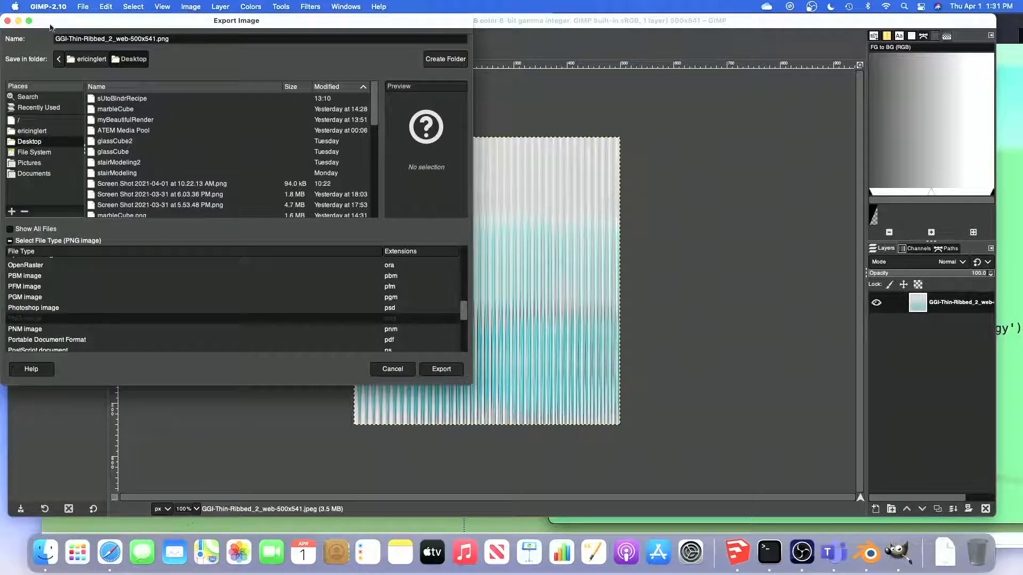
{"action": "left_click", "coordinate": [58, 39]}
{"action": "type", "text": "x_"}
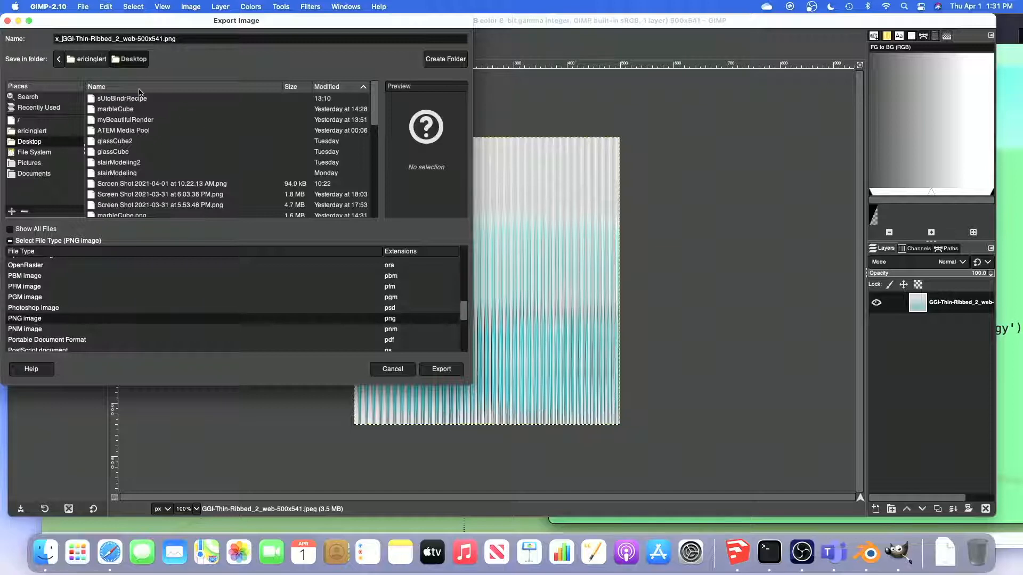
{"action": "left_click", "coordinate": [438, 370]}
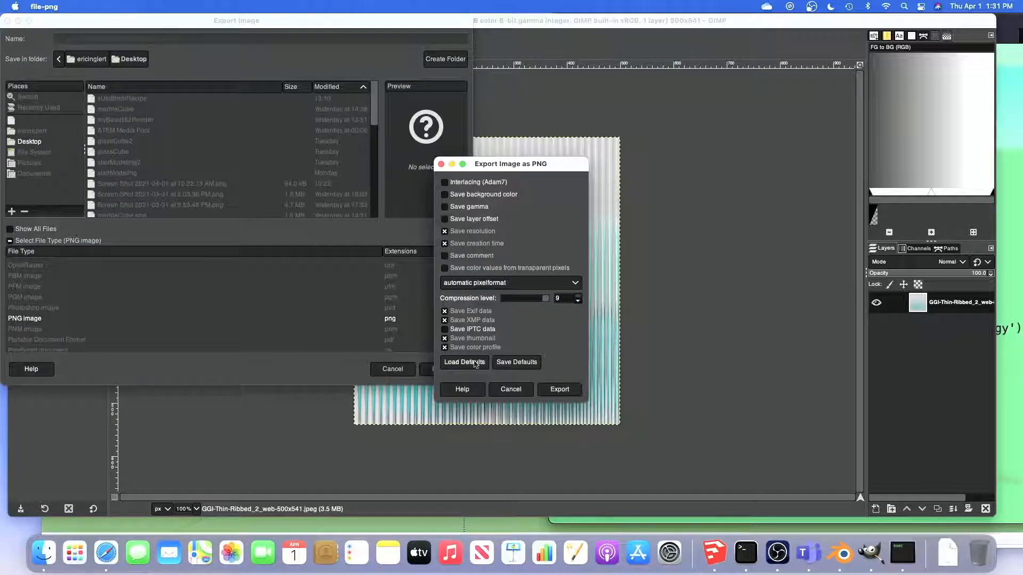
{"action": "left_click", "coordinate": [558, 389]}
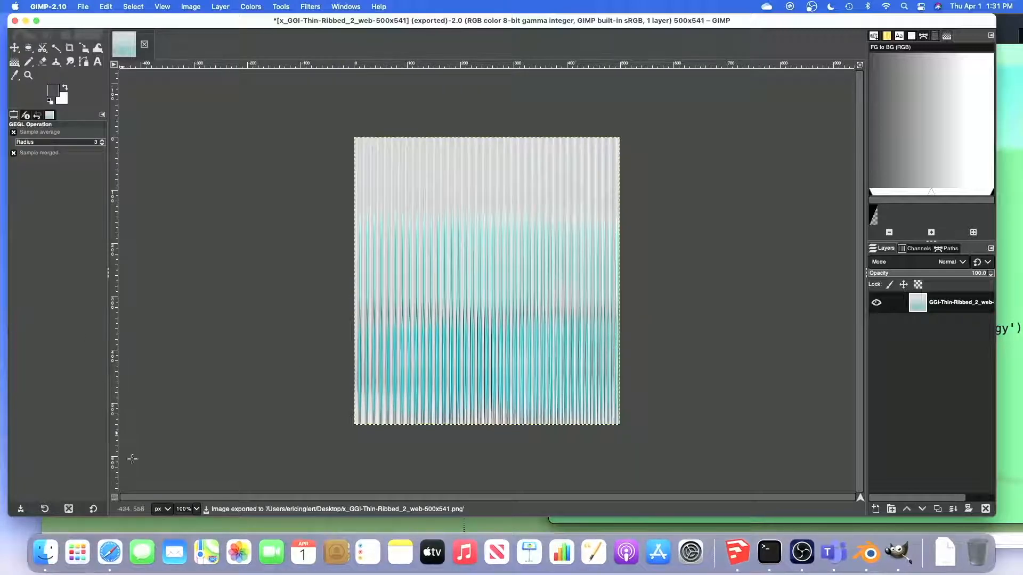
Quit GIMP, switch to the SketchUp model and reposition its window
{"action": "left_click", "coordinate": [53, 6]}
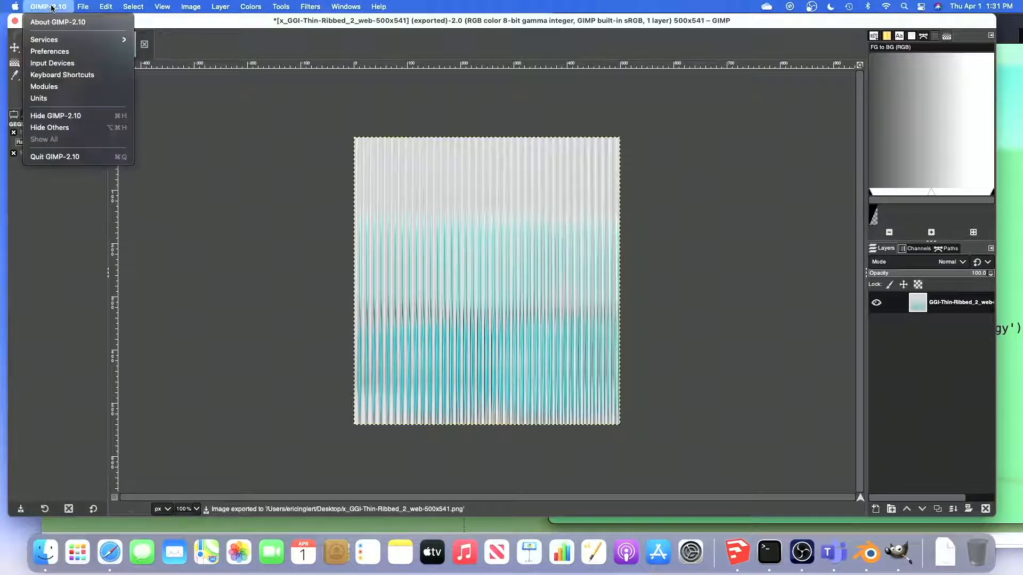
{"action": "left_click", "coordinate": [62, 157]}
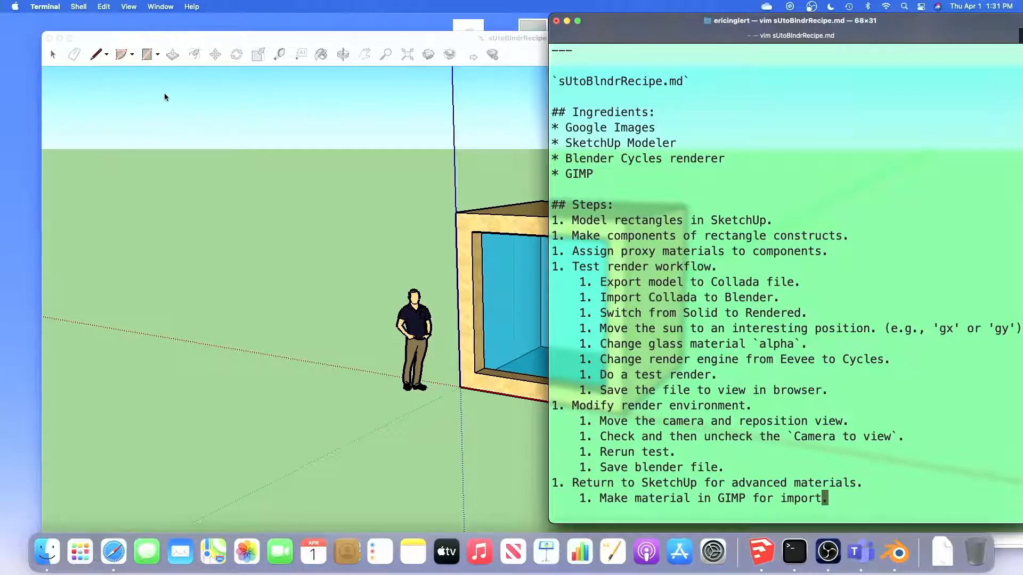
{"action": "left_click", "coordinate": [178, 102]}
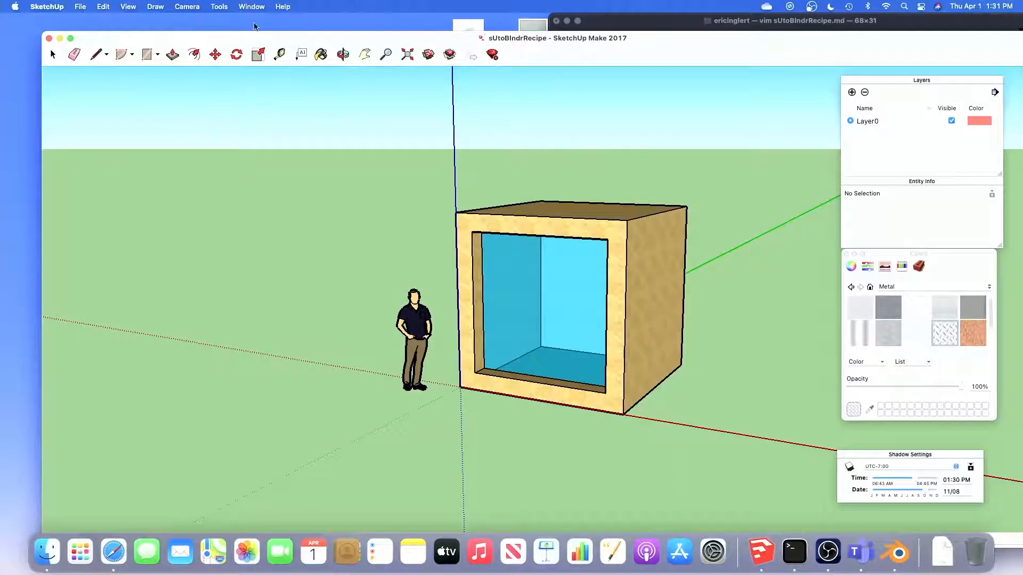
{"action": "left_click_drag", "start_coordinate": [196, 45], "coordinate": [134, 24]}
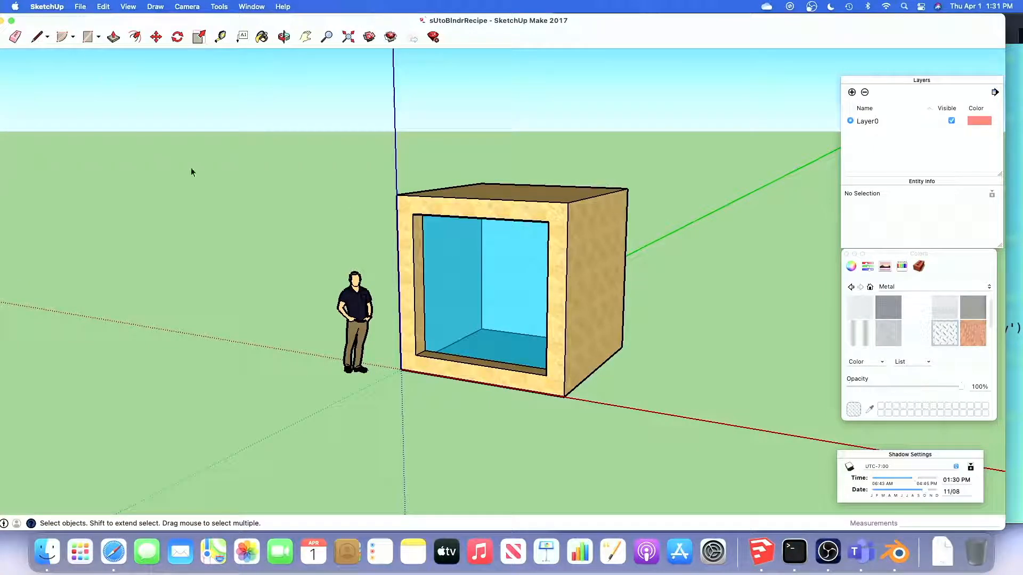
{"action": "double_click", "coordinate": [447, 252]}
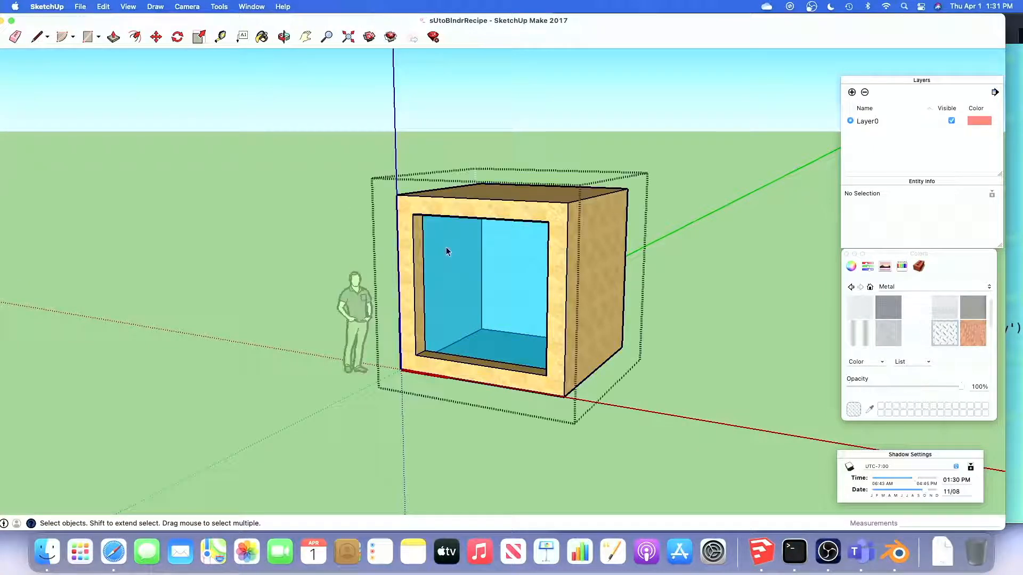
{"action": "left_click", "coordinate": [452, 254]}
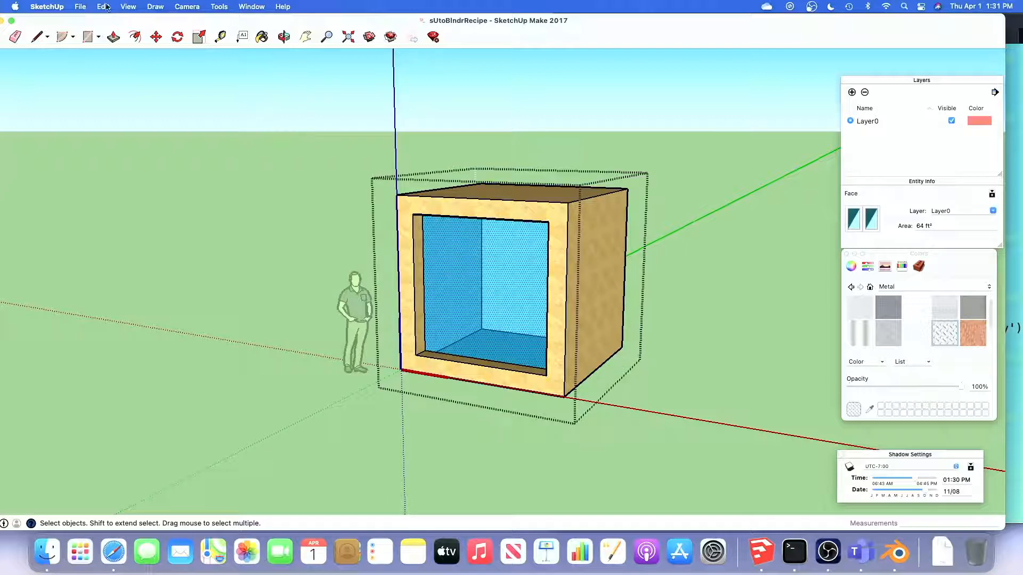
{"action": "left_click", "coordinate": [79, 7]}
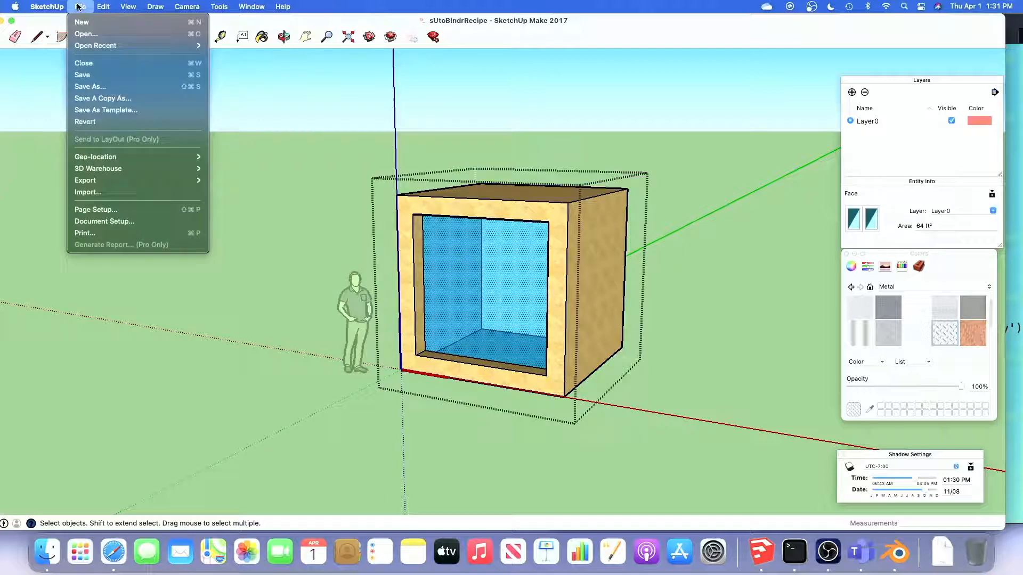
{"action": "left_click", "coordinate": [88, 192]}
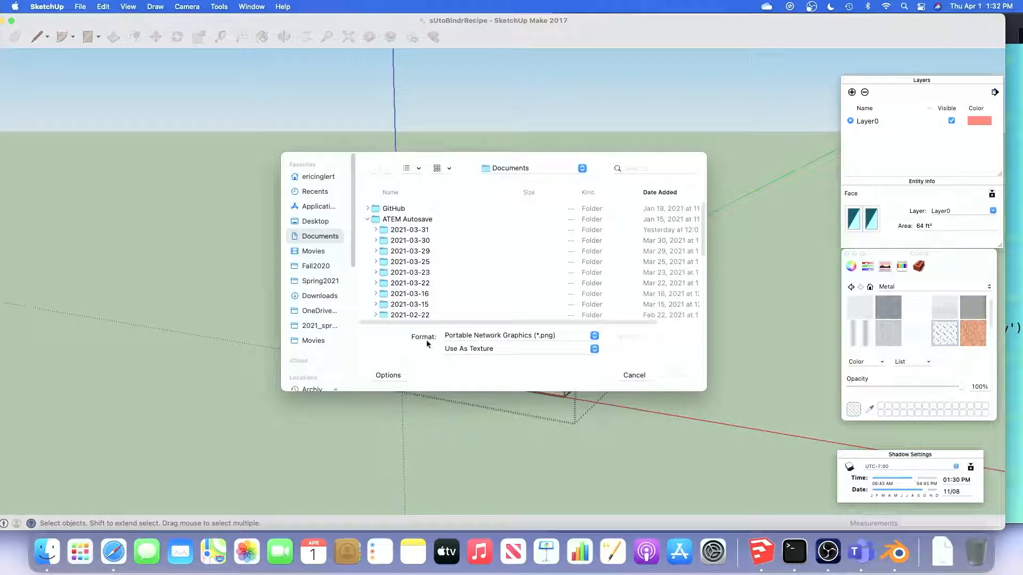
{"action": "left_click", "coordinate": [499, 349]}
{"action": "left_click", "coordinate": [494, 336]}
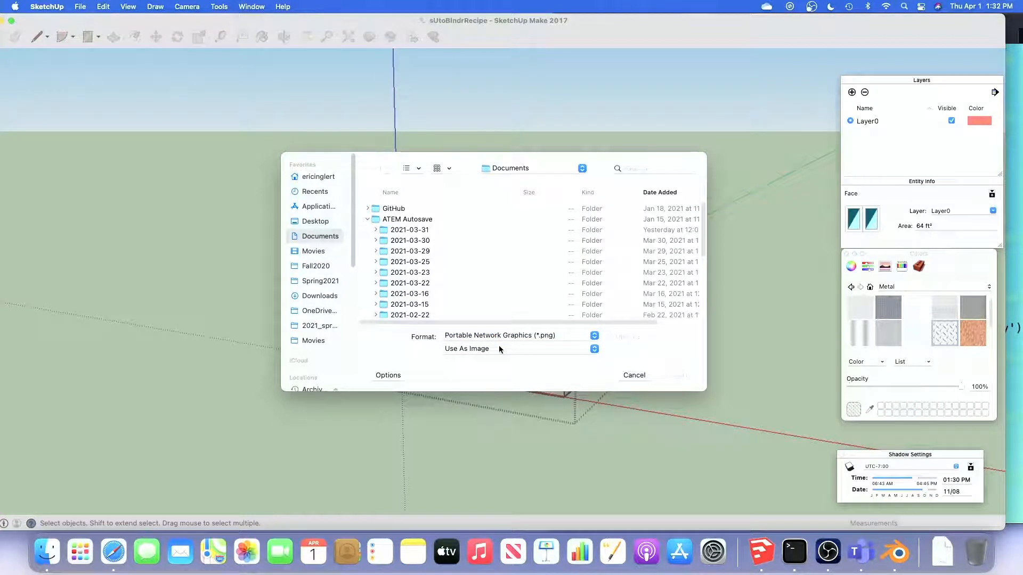
{"action": "left_click", "coordinate": [499, 348]}
{"action": "left_click", "coordinate": [498, 362]}
{"action": "left_click", "coordinate": [320, 222]}
{"action": "left_click", "coordinate": [393, 210]}
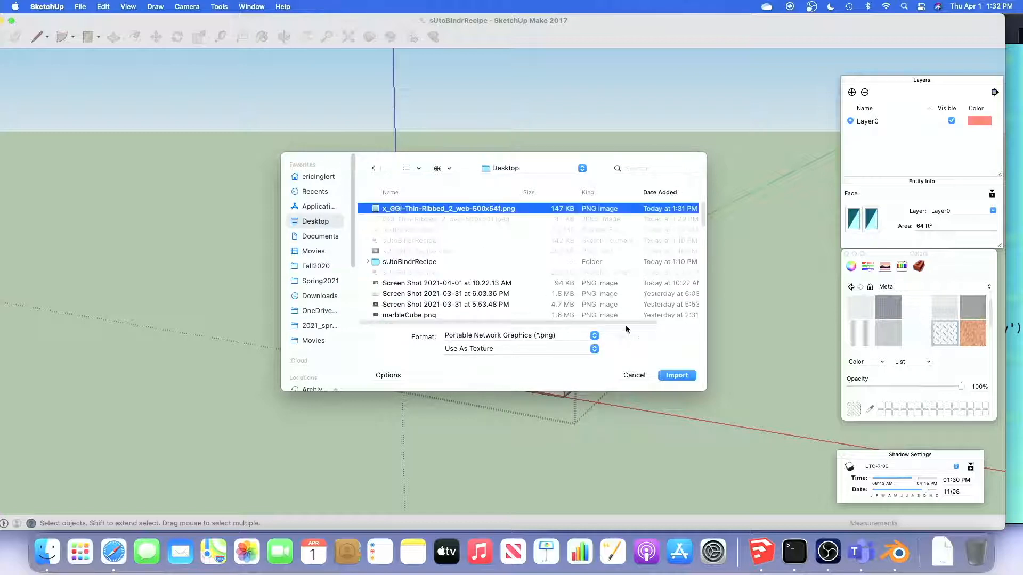
{"action": "left_click", "coordinate": [677, 376]}
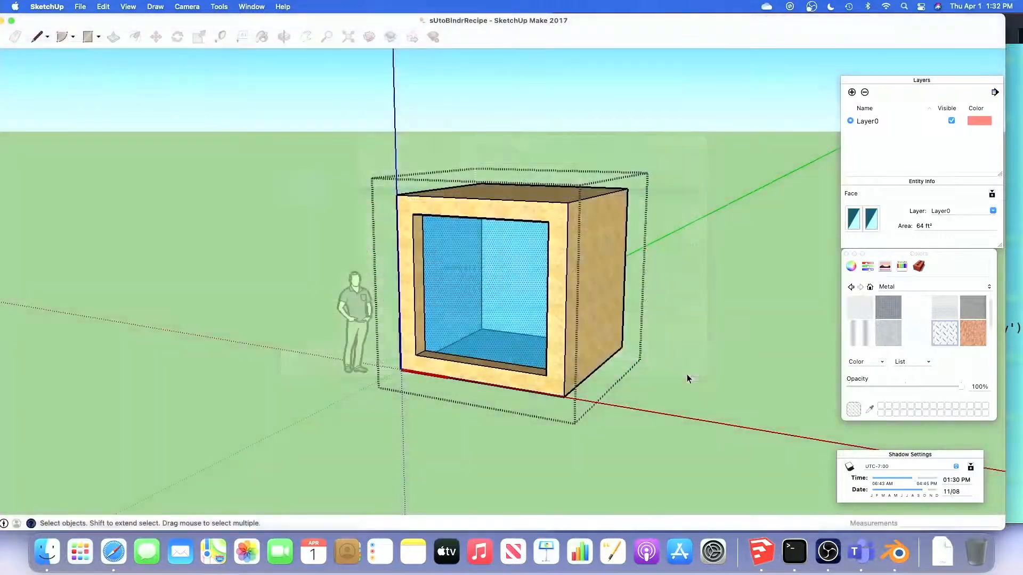
{"action": "left_click", "coordinate": [424, 351]}
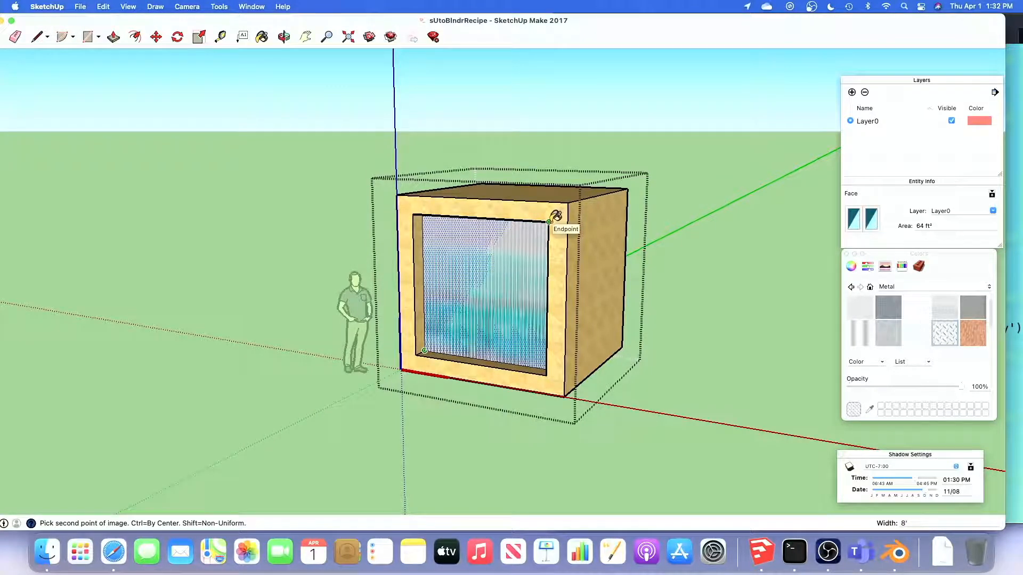
{"action": "key", "text": "Escape"}
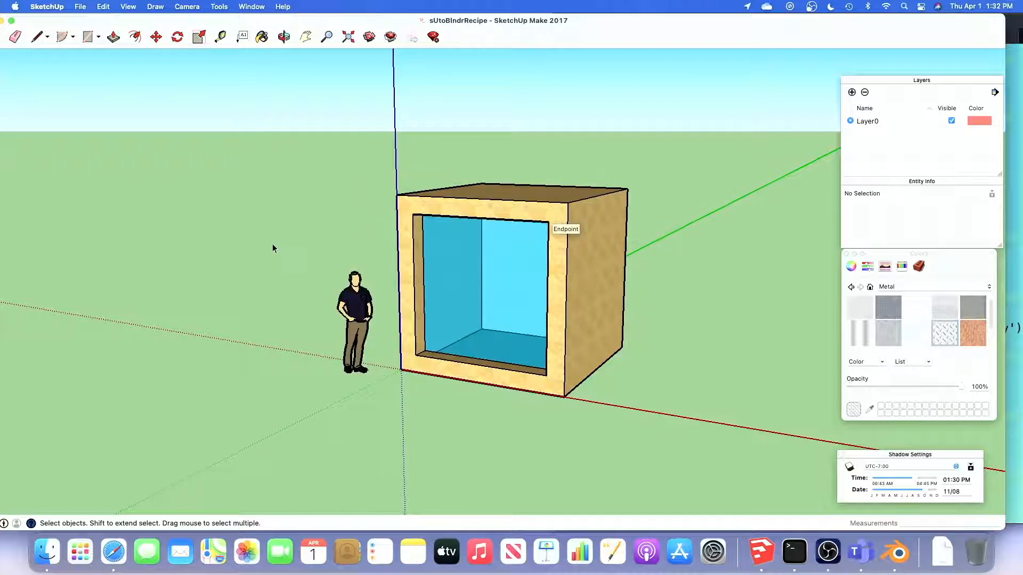
Turn on the X-ray face style for the model
{"action": "left_click", "coordinate": [130, 8]}
{"action": "mouse_move", "coordinate": [155, 187]}
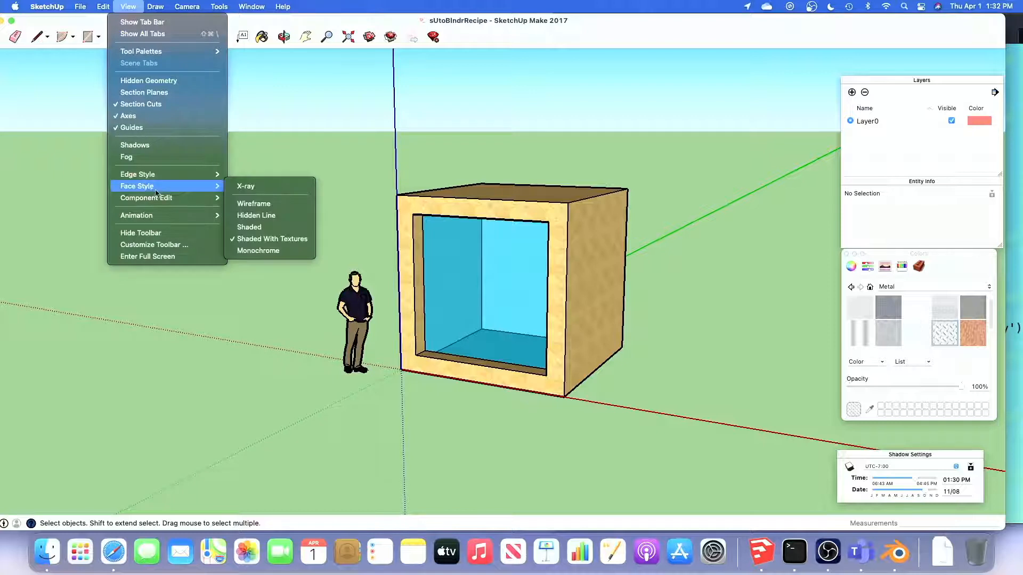
{"action": "left_click", "coordinate": [260, 188]}
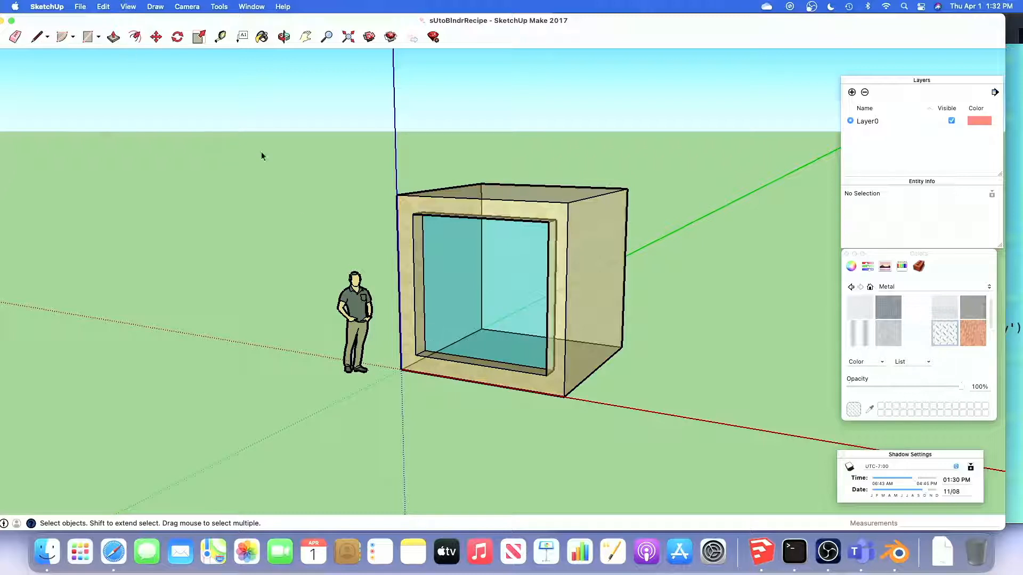
Import x_GGI-Thin-Ribbed_2_web-500x541.png as a texture onto the glass component's front face, fitting it from the lower-left to the upper-right corner
{"action": "double_click", "coordinate": [441, 280]}
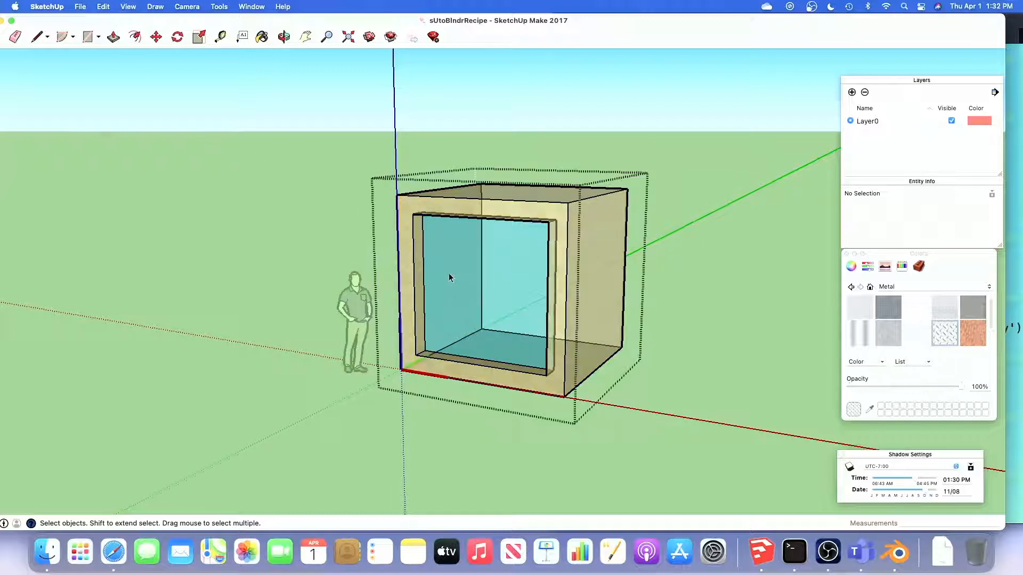
{"action": "left_click", "coordinate": [449, 277]}
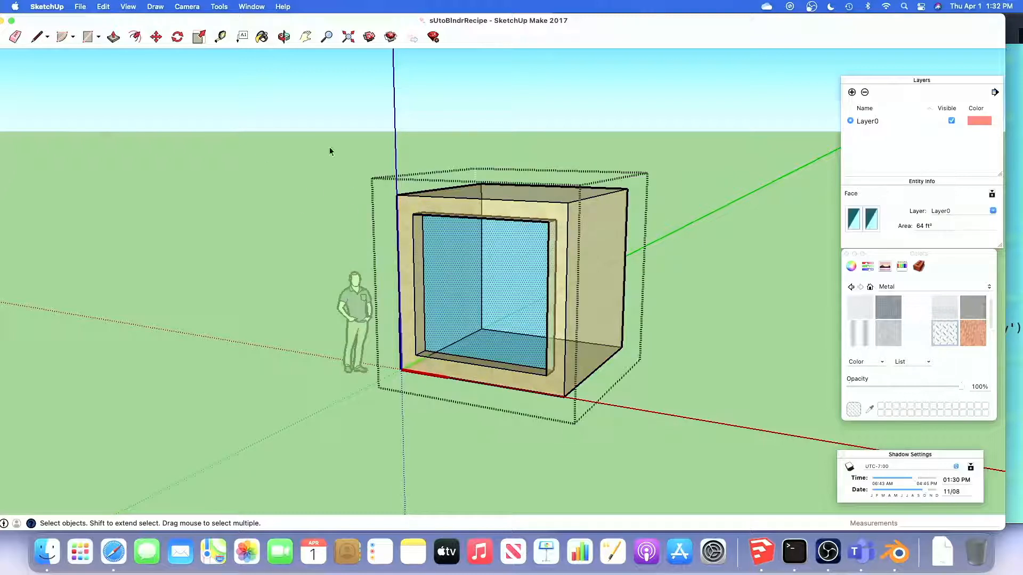
{"action": "left_click", "coordinate": [79, 8]}
{"action": "left_click", "coordinate": [88, 193]}
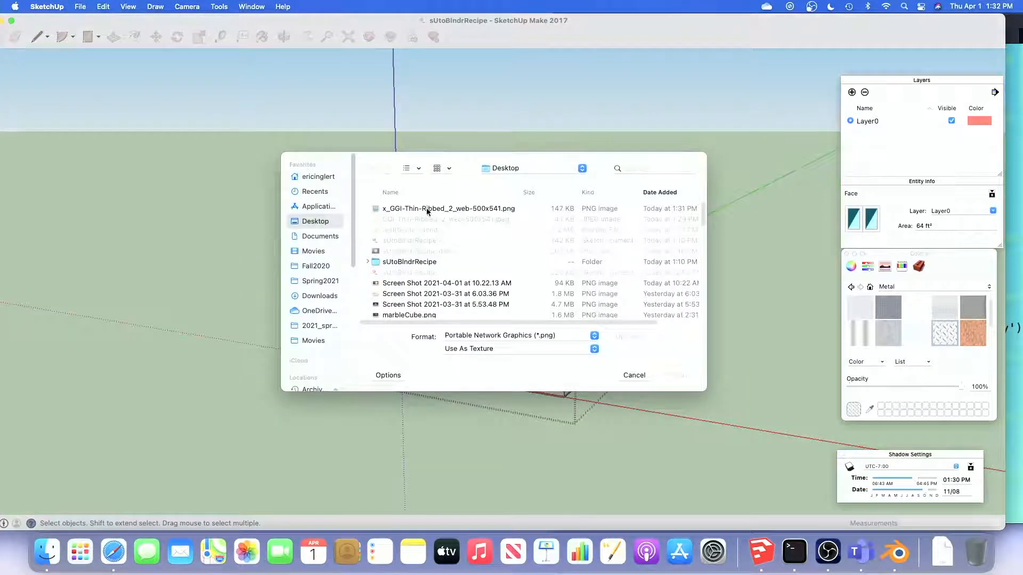
{"action": "left_click", "coordinate": [427, 210]}
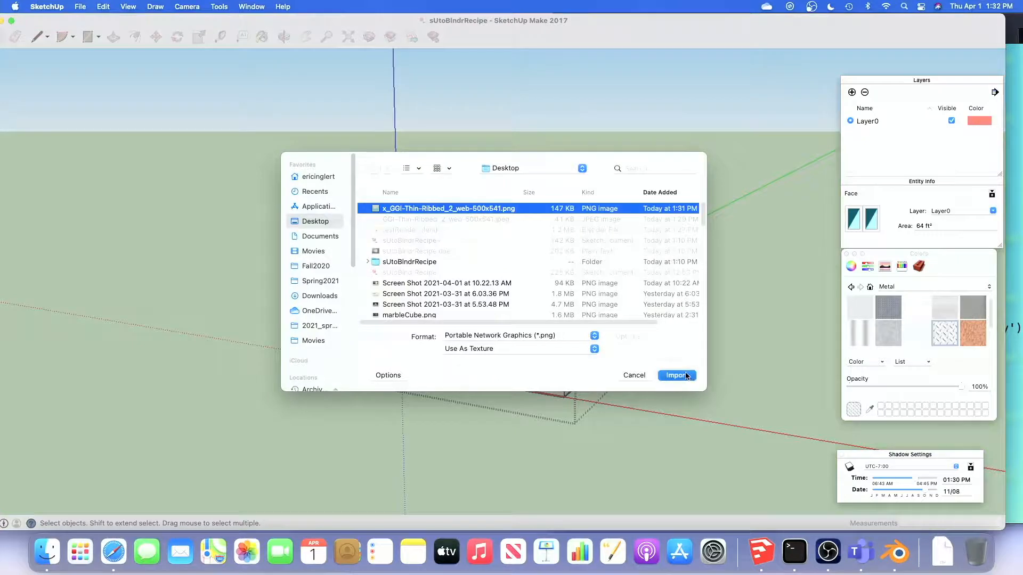
{"action": "left_click", "coordinate": [685, 375]}
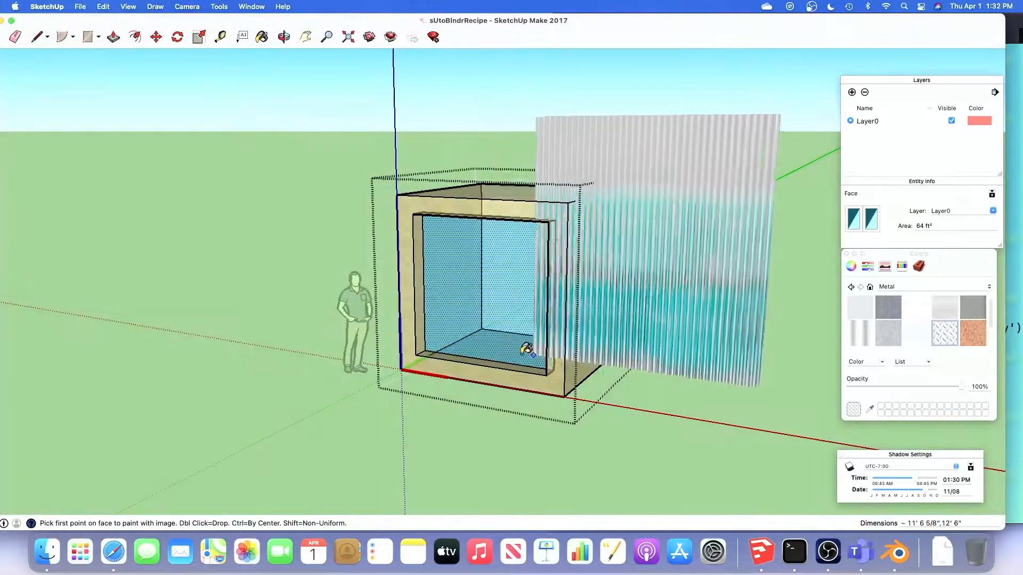
{"action": "left_click", "coordinate": [424, 351]}
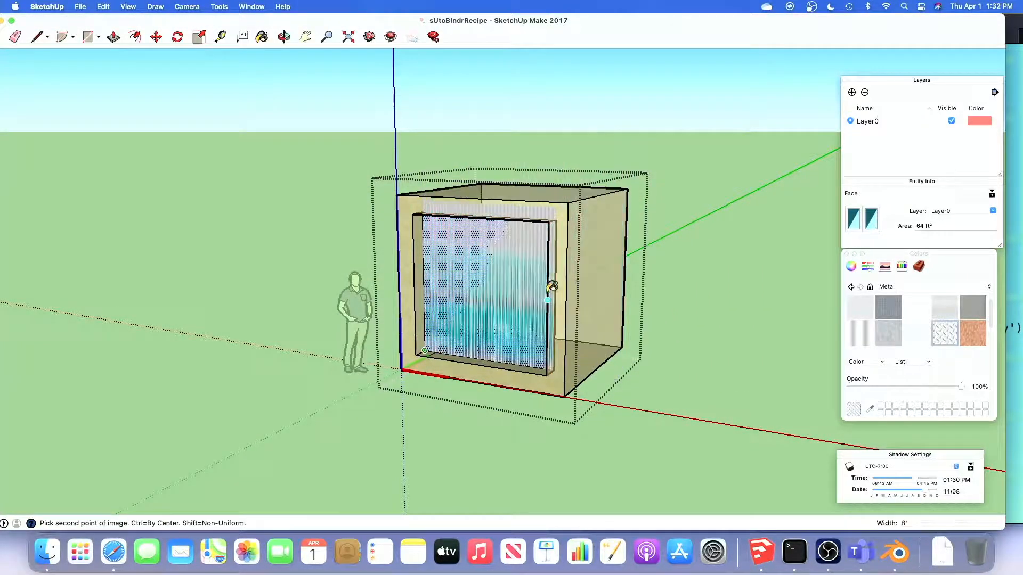
{"action": "left_click", "coordinate": [557, 219]}
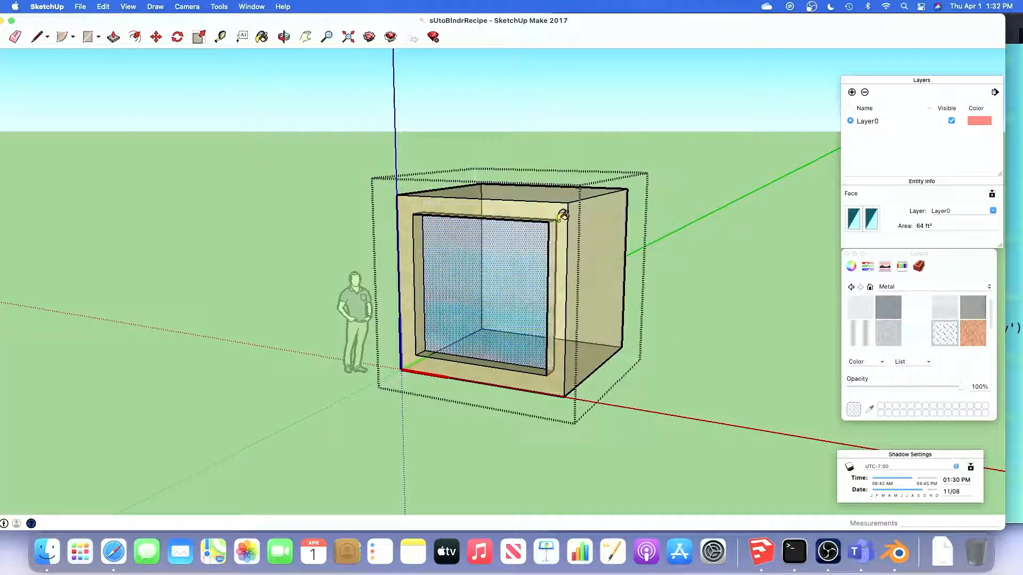
Clear the face selection and tile the SketchUp window side by side with the vim recipe window
{"action": "left_click", "coordinate": [263, 210]}
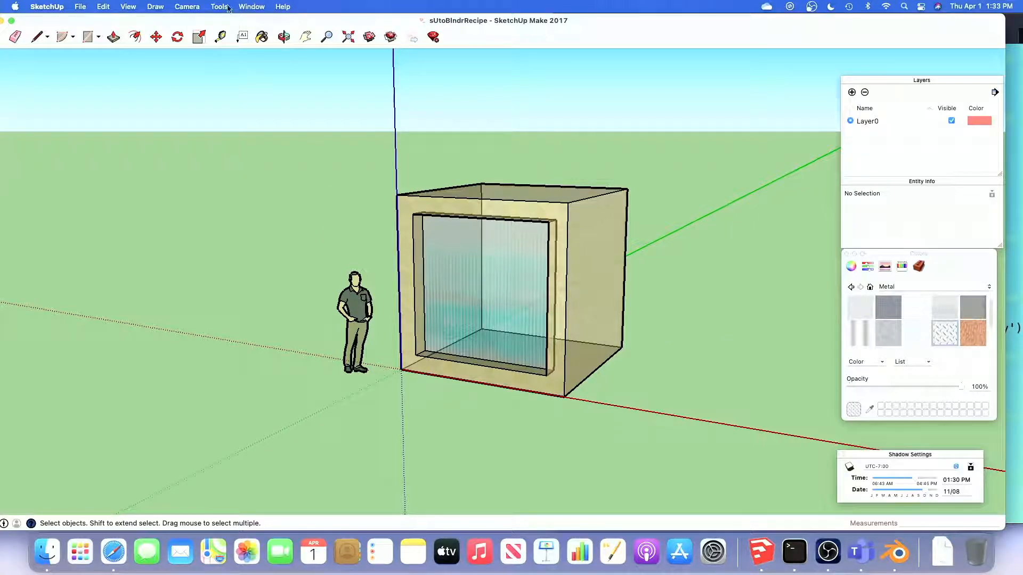
{"action": "left_click", "coordinate": [257, 7]}
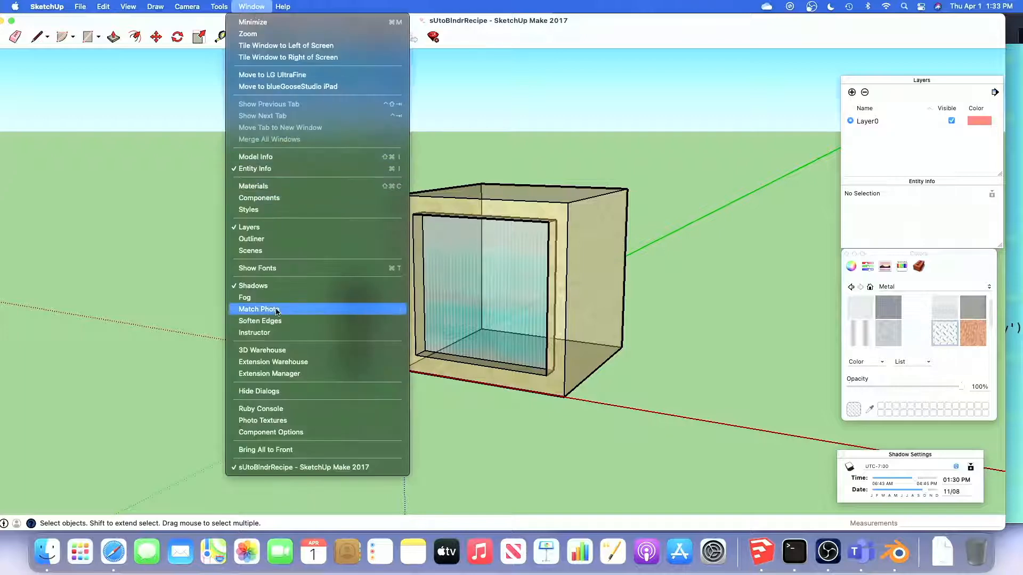
{"action": "left_click", "coordinate": [262, 45]}
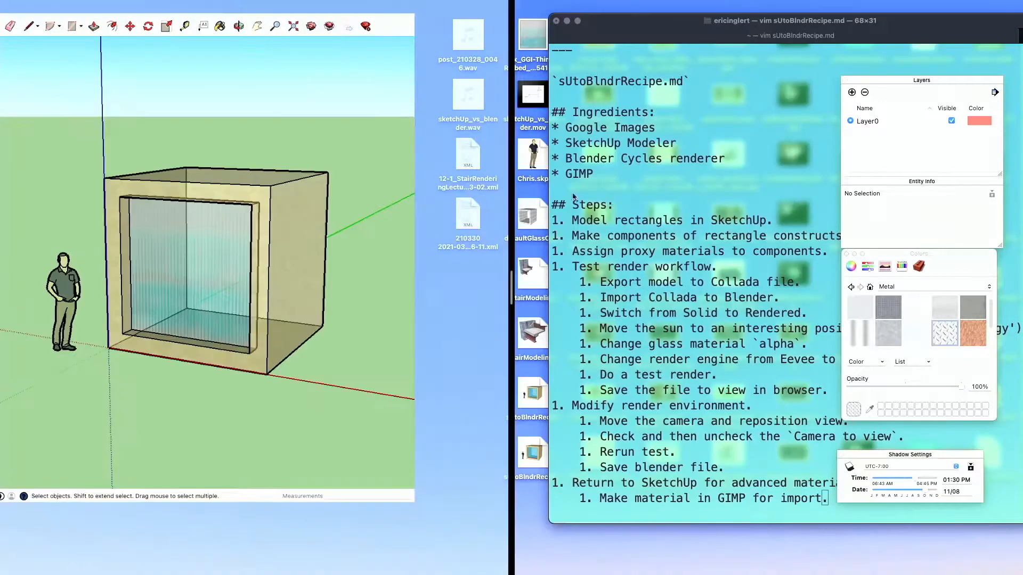
{"action": "left_click", "coordinate": [699, 187]}
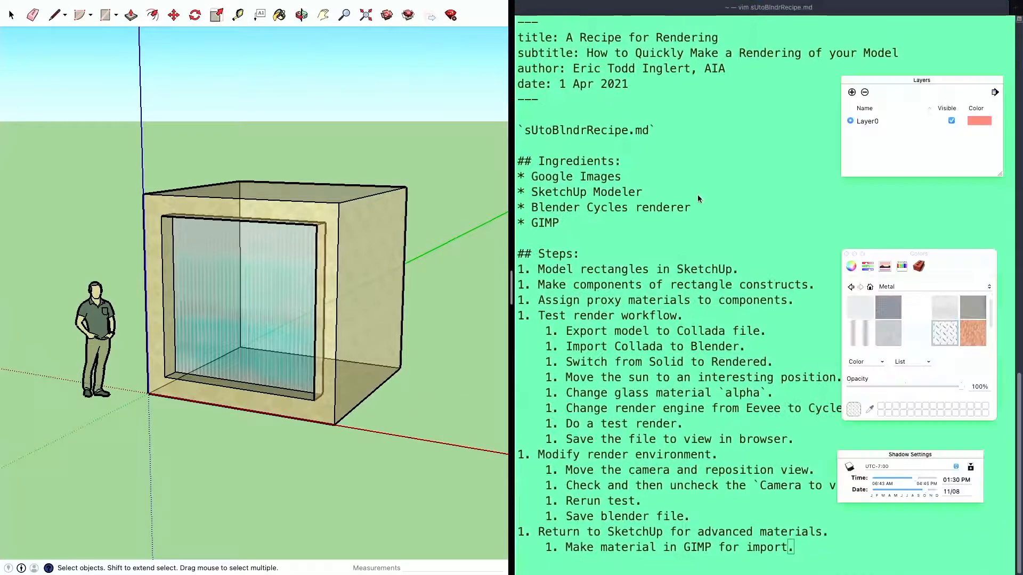
Append the sub-step "1. Modify to taste in GIMP." after the material-making line in the recipe
{"action": "left_click", "coordinate": [726, 450]}
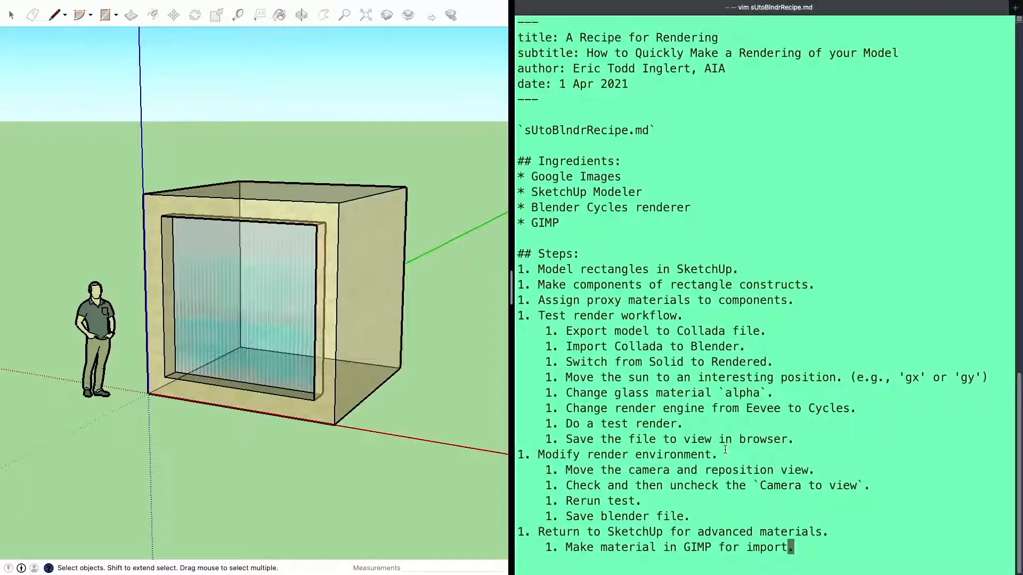
{"action": "key", "text": "A"}
{"action": "key", "text": "Return"}
{"action": "type", "text": "1. MOd"}
{"action": "key", "text": "BackSpace"}
{"action": "key", "text": "BackSpace"}
{"action": "type", "text": "odify to taste in GIMP."}
{"action": "key", "text": "Return"}
Add the recipe sub-step "1. Select face in component, import image material as texture."
{"action": "type", "text": "1. "}
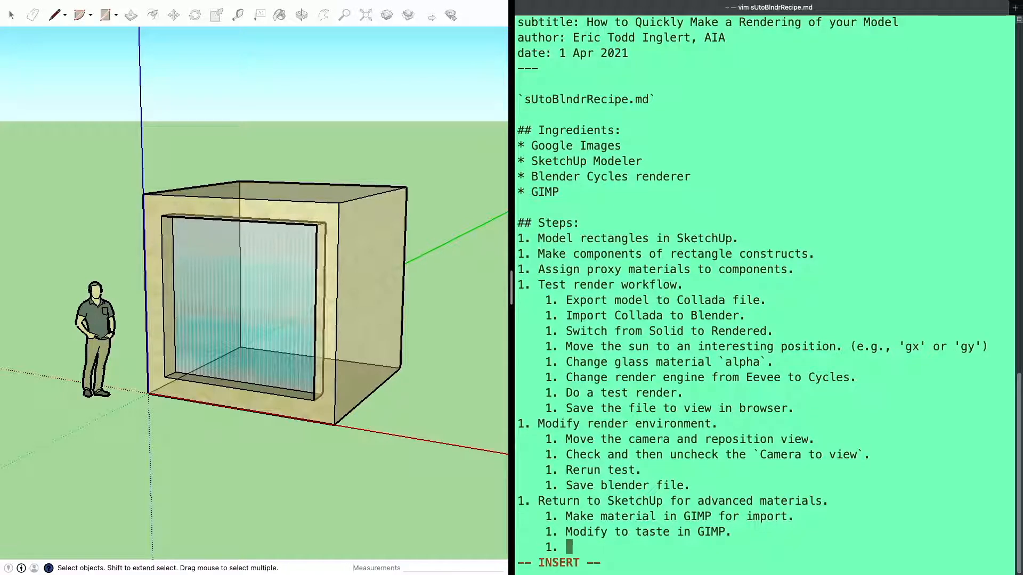
{"action": "type", "text": "Select face in c"}
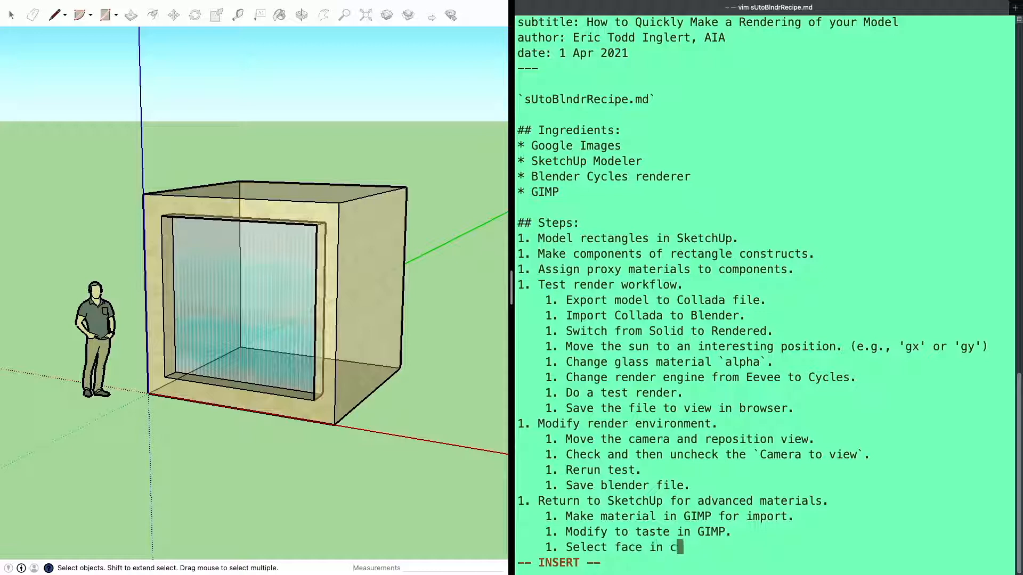
{"action": "type", "text": "omponent, import"}
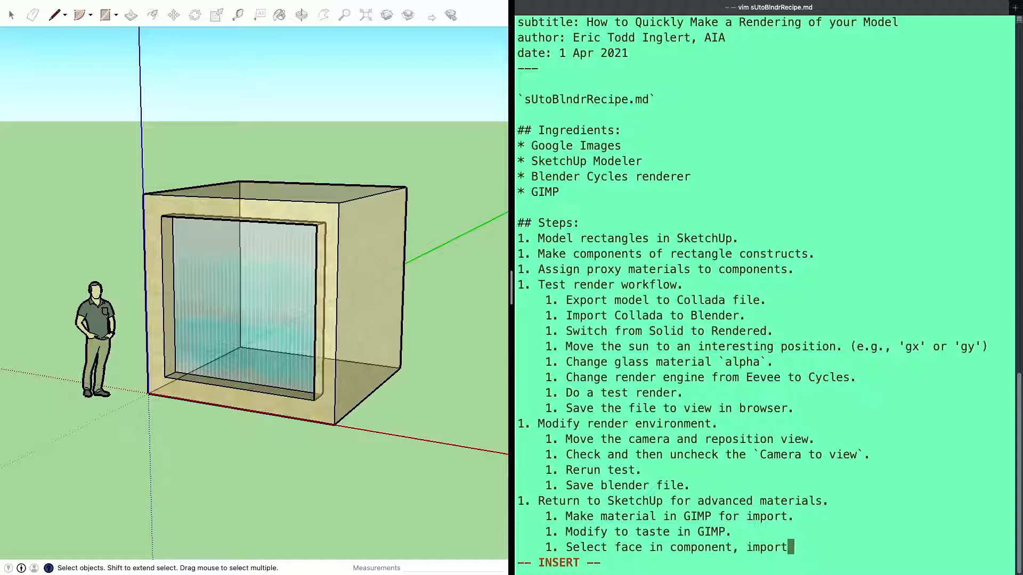
{"action": "type", "text": "image material as"}
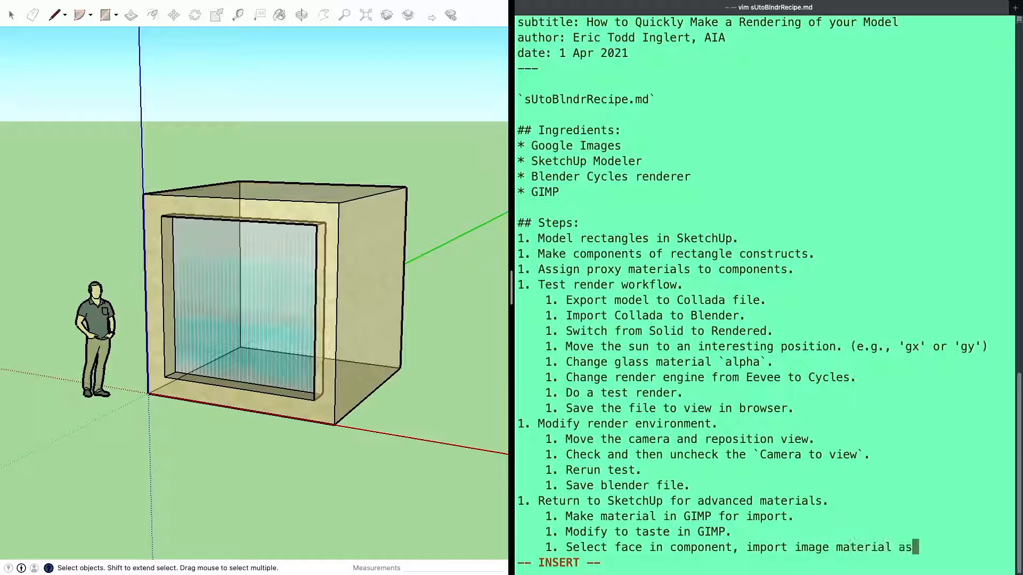
{"action": "type", "text": " texture."}
{"action": "key", "text": "Return"}
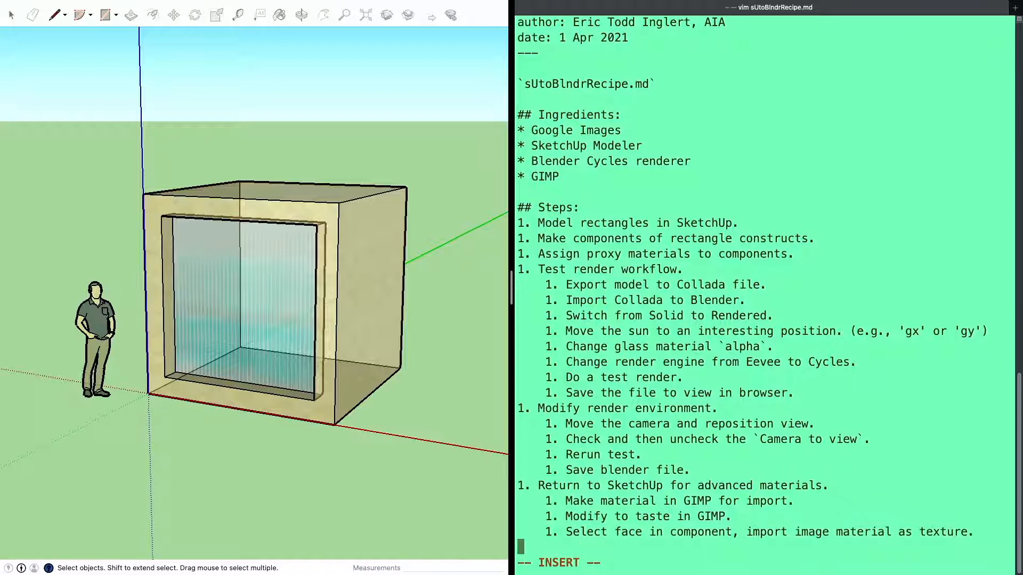
Add the main recipe step "1. Rerun test in Blender." and save sUtoBlndrRecipe.md
{"action": "type", "text": "1. Rerun test in Blender."}
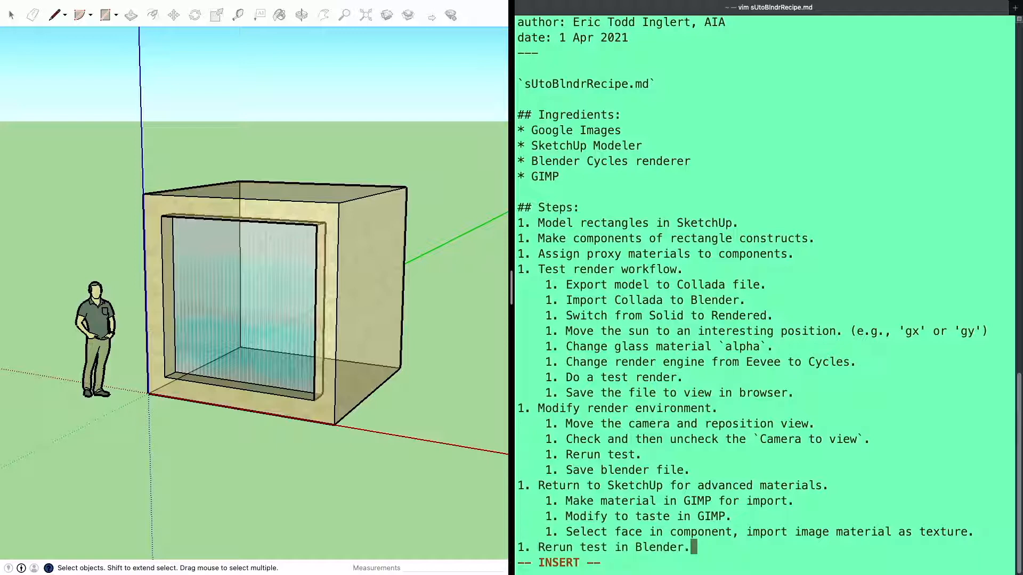
{"action": "key", "text": "Escape"}
{"action": "type", "text": ":w"}
{"action": "key", "text": "Return"}
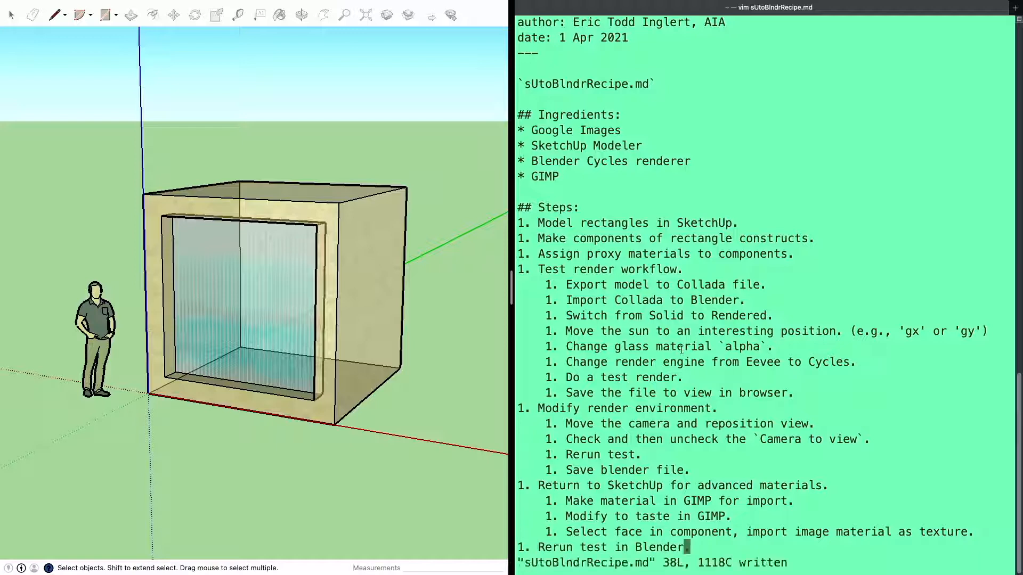
Export the SketchUp model to the Desktop as a COLLADA (*.dae) file, adding x_ to the file name sUtoBlndrRecipe
{"action": "left_click", "coordinate": [421, 285]}
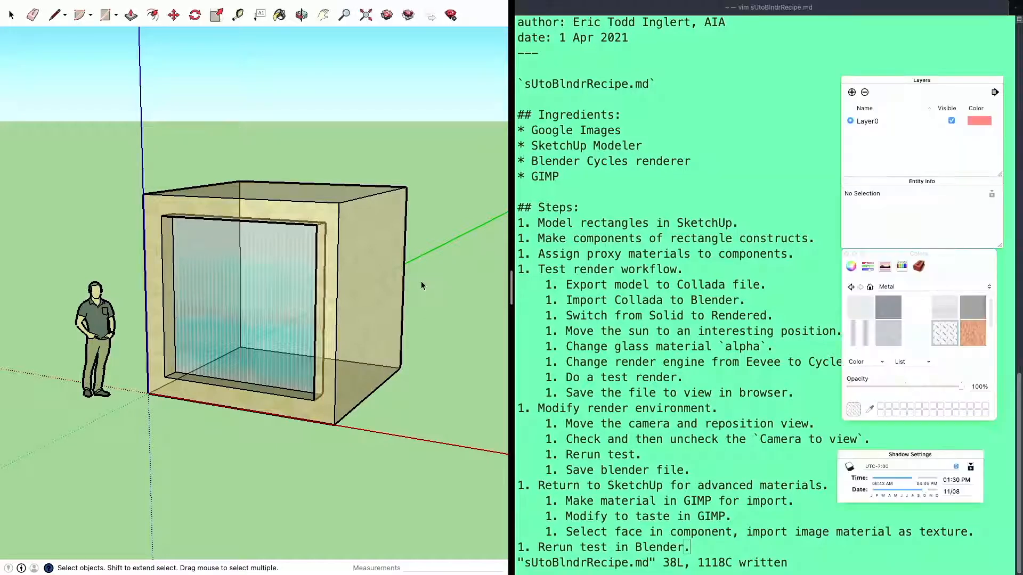
{"action": "mouse_move", "coordinate": [44, 7]}
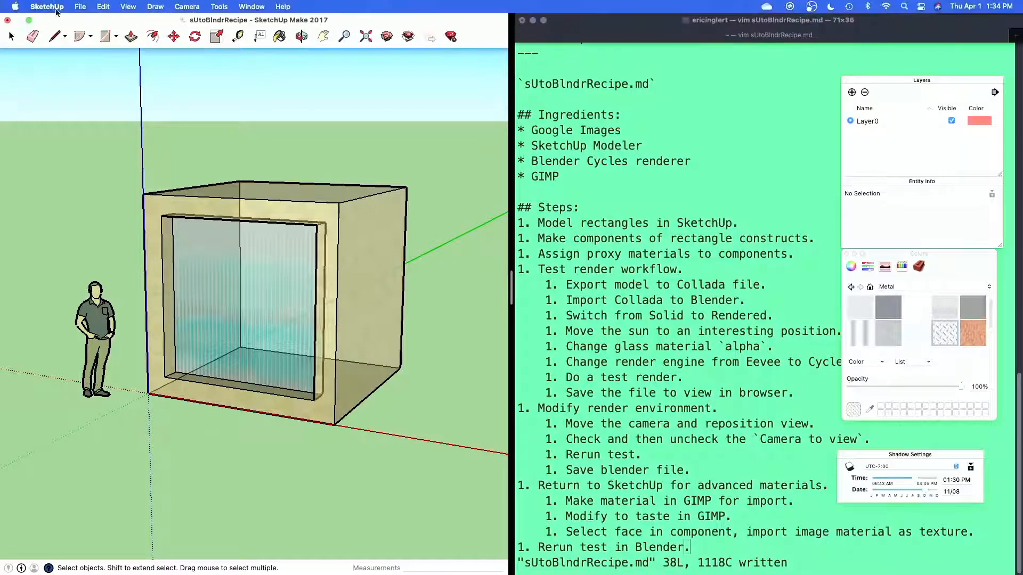
{"action": "left_click", "coordinate": [78, 7]}
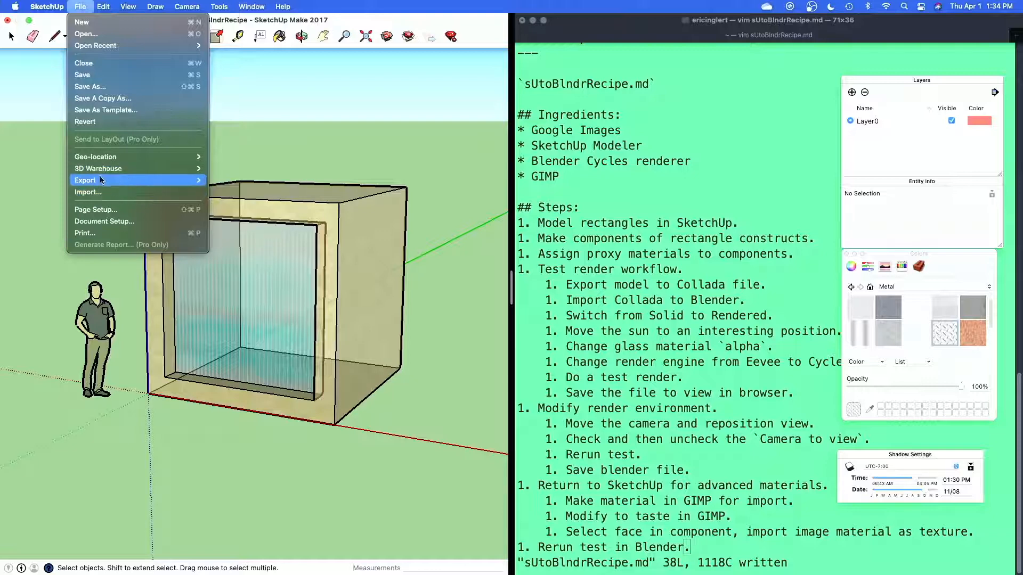
{"action": "mouse_move", "coordinate": [104, 181]}
{"action": "left_click", "coordinate": [226, 181]}
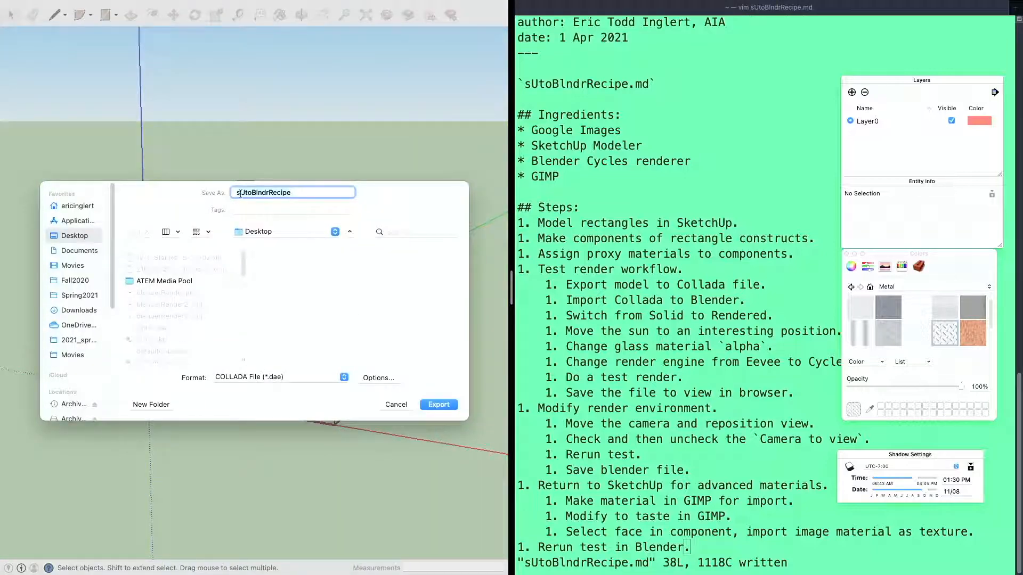
{"action": "left_click", "coordinate": [239, 193]}
{"action": "key", "text": "super+Right"}
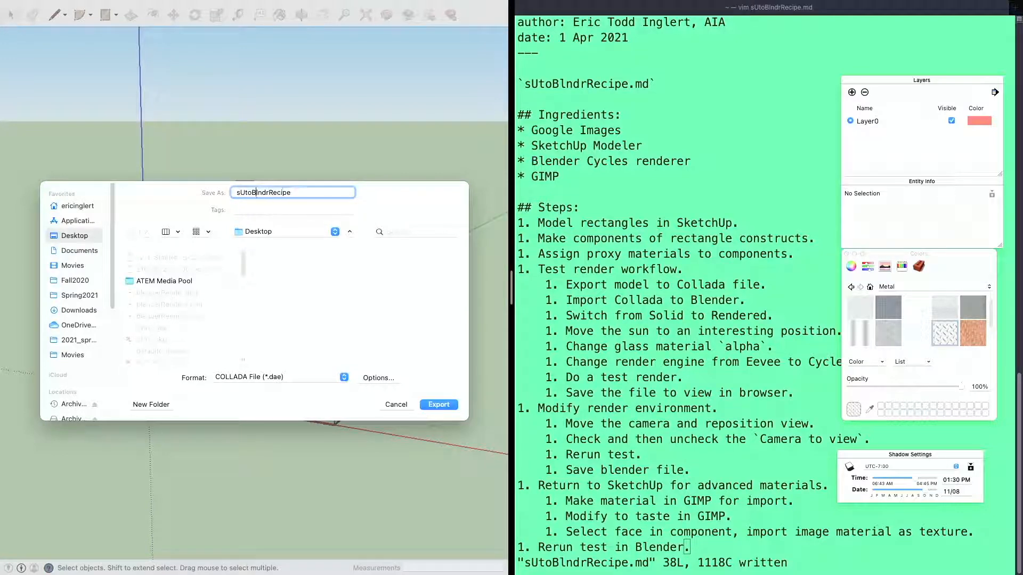
{"action": "type", "text": "x_"}
{"action": "left_click", "coordinate": [432, 405]}
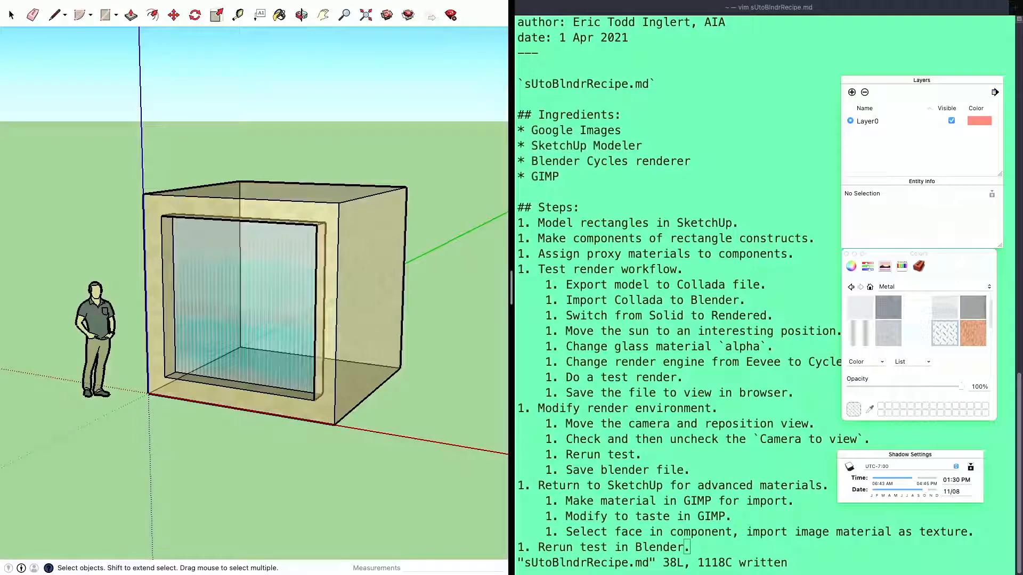
Take the SketchUp and Terminal windows out of full screen and switch to testRender.blend in Blender
{"action": "key", "text": "super+Tab"}
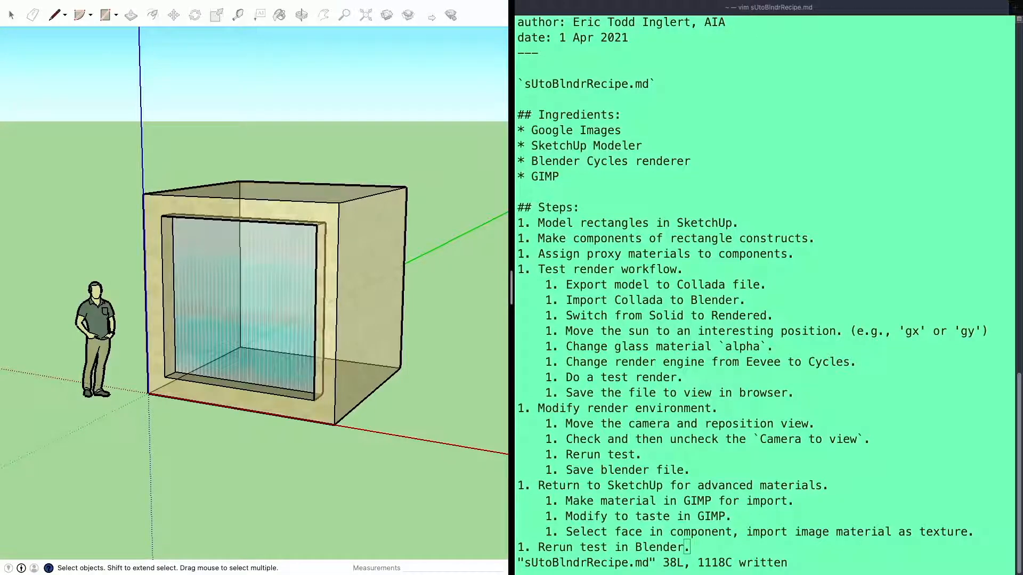
{"action": "left_click", "coordinate": [35, 24]}
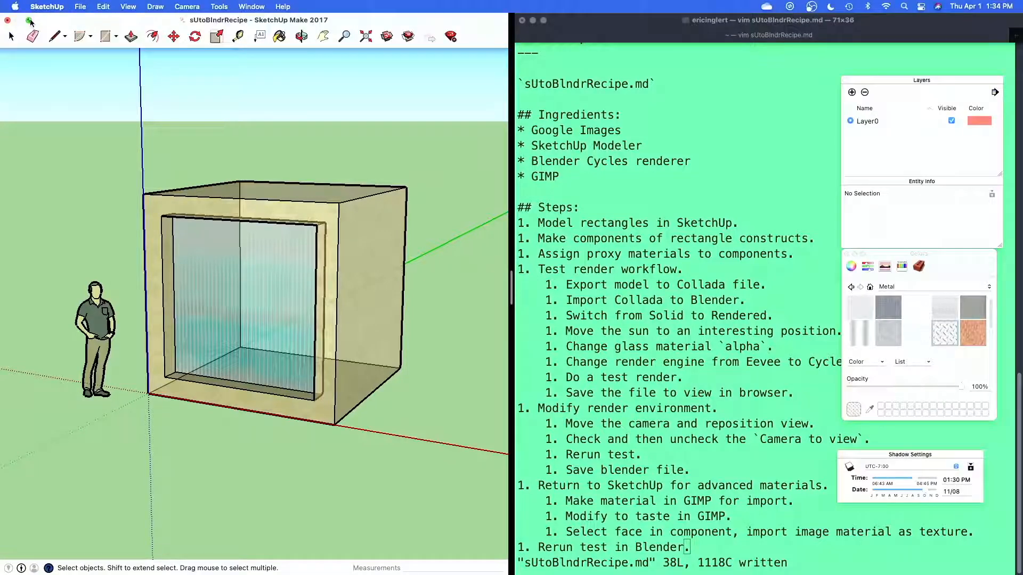
{"action": "left_click", "coordinate": [29, 21]}
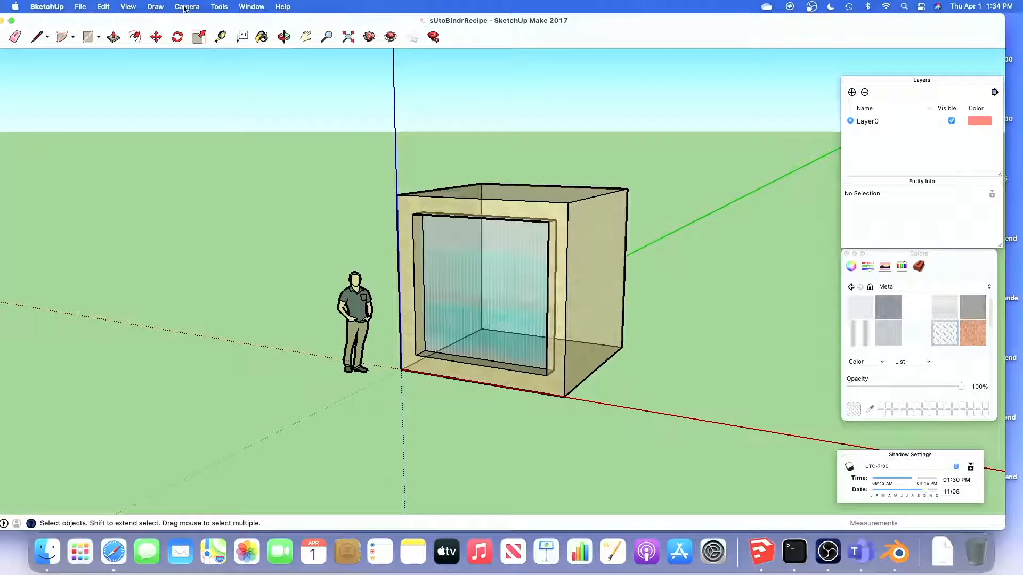
{"action": "key", "text": "ctrl+Up"}
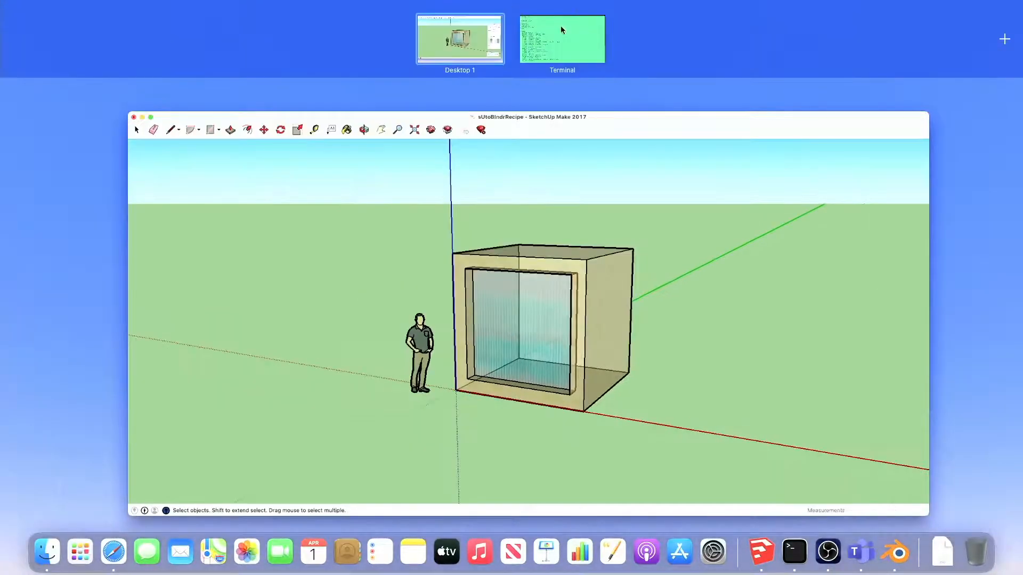
{"action": "left_click", "coordinate": [561, 26]}
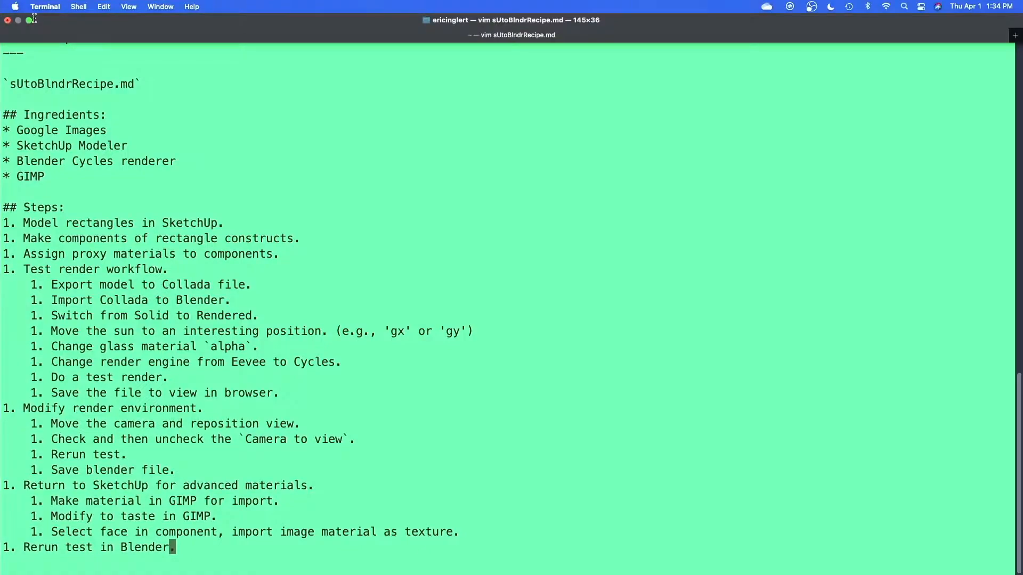
{"action": "left_click", "coordinate": [29, 21]}
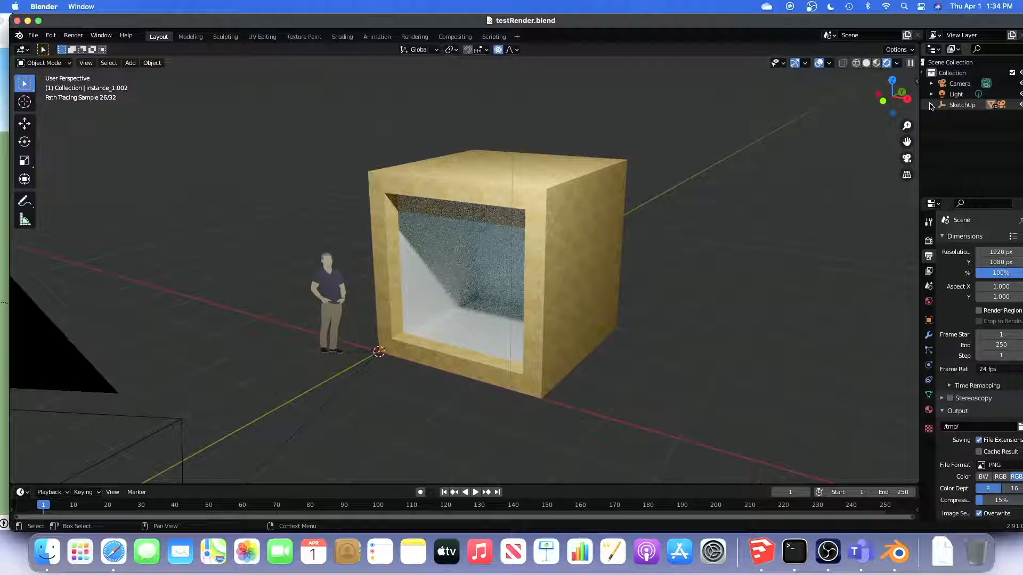
Reposition the Blender window so the outliner's visibility controls are within reach
{"action": "left_click", "coordinate": [437, 187]}
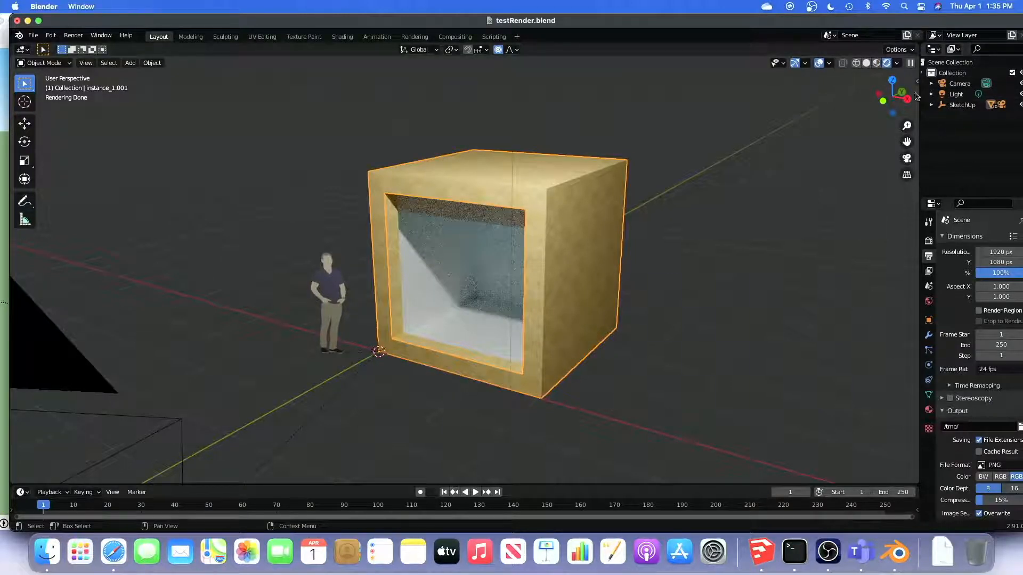
{"action": "mouse_move", "coordinate": [884, 19]}
{"action": "left_mouse_down"}
{"action": "mouse_move", "coordinate": [853, 19]}
{"action": "mouse_move", "coordinate": [861, 19]}
{"action": "left_mouse_up"}
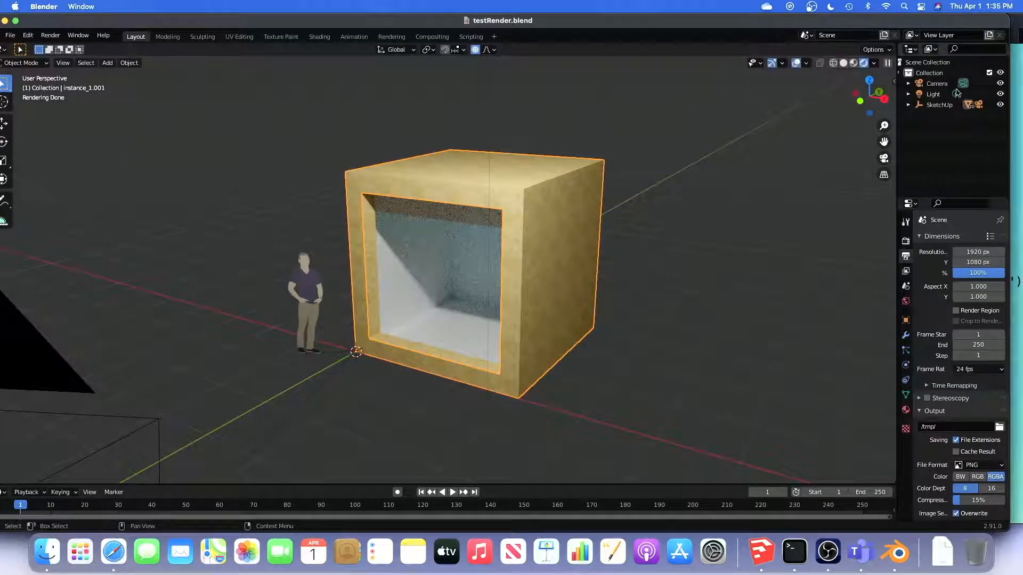
{"action": "left_click", "coordinate": [1000, 105]}
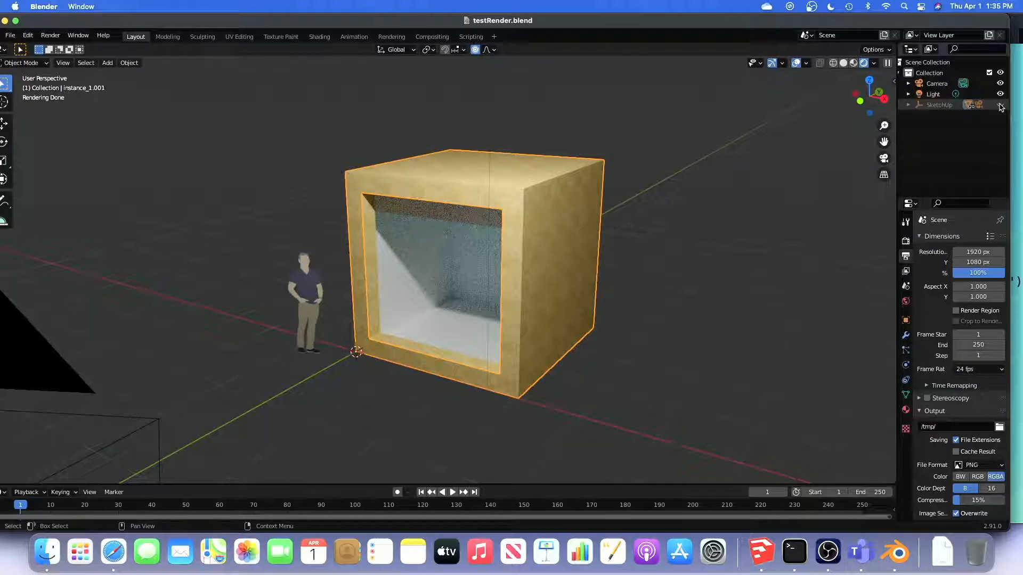
{"action": "left_click", "coordinate": [717, 211]}
{"action": "left_click", "coordinate": [1000, 105]}
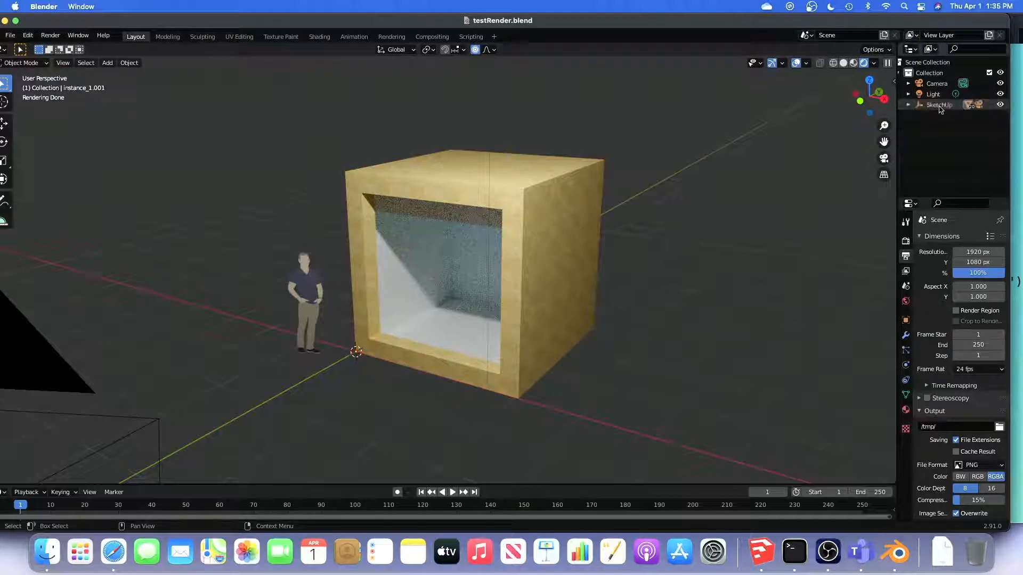
{"action": "left_click", "coordinate": [908, 106]}
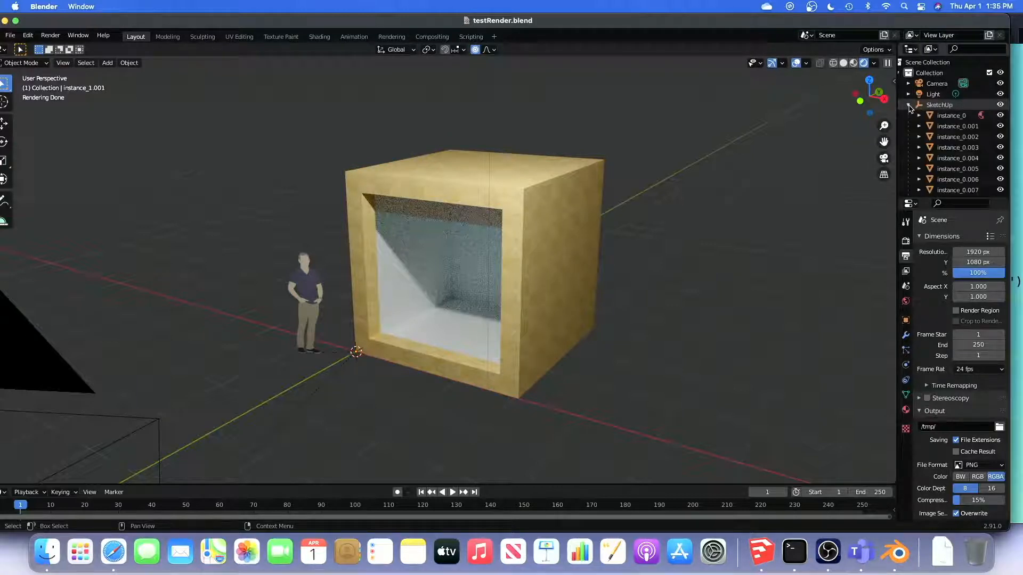
{"action": "left_click", "coordinate": [909, 106]}
{"action": "left_click", "coordinate": [939, 107]}
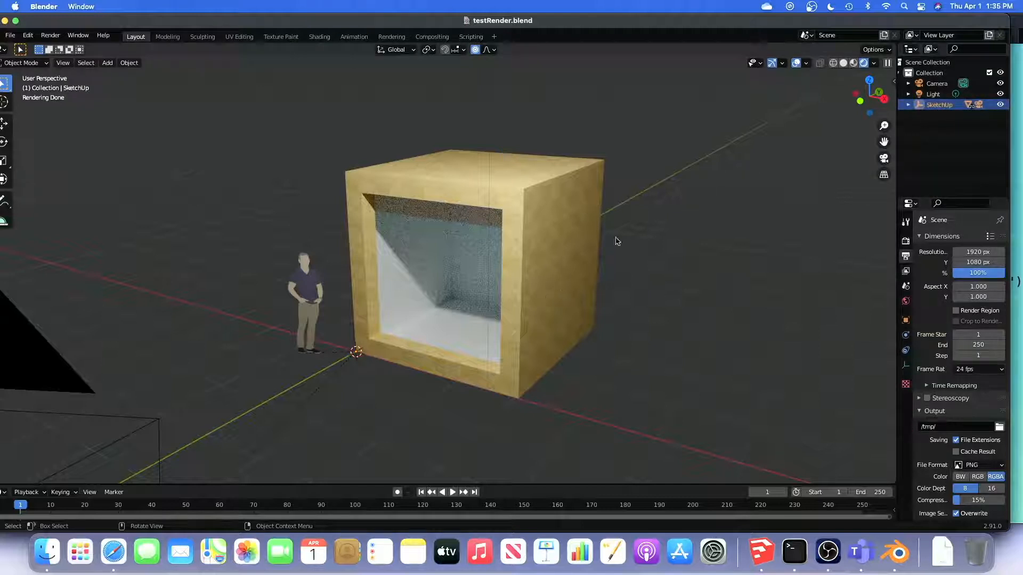
{"action": "left_click", "coordinate": [670, 266]}
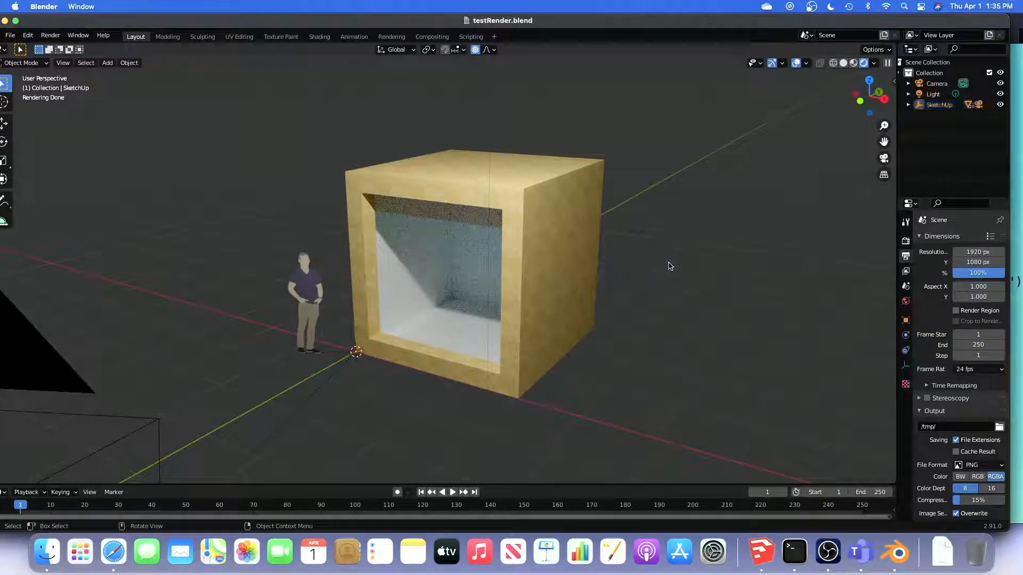
{"action": "left_click", "coordinate": [528, 194]}
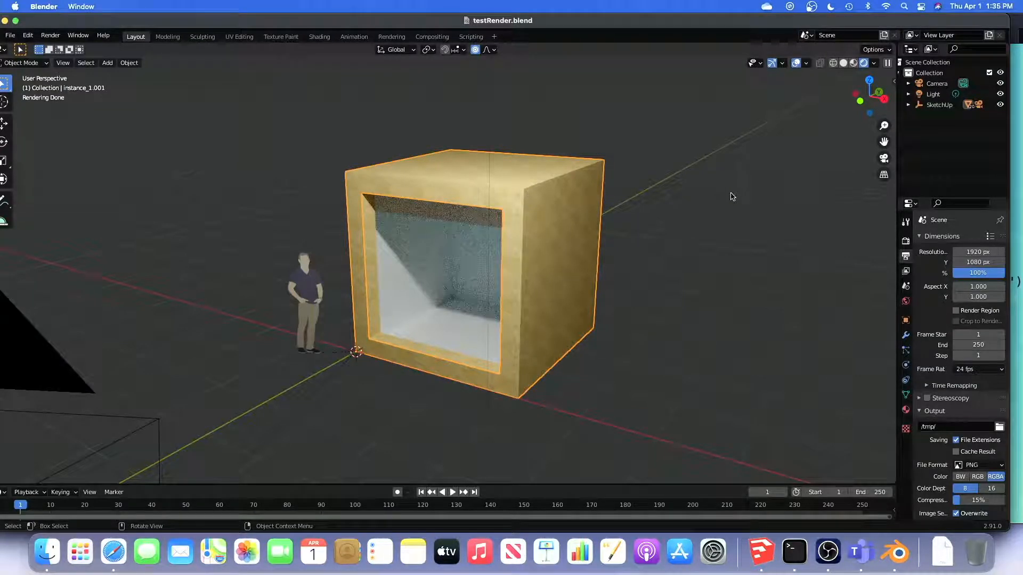
{"action": "key", "text": "ctrl+a"}
{"action": "left_click", "coordinate": [679, 195]}
Box-select the cube, the scale figure and the light in the viewport and delete them
{"action": "left_click_drag", "start_coordinate": [227, 101], "coordinate": [670, 430]}
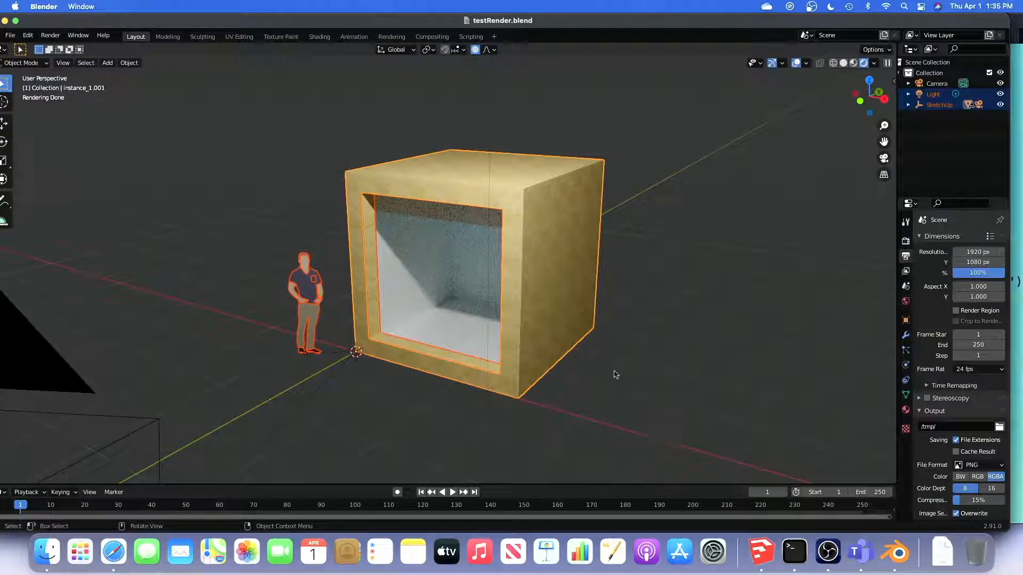
{"action": "key", "text": "x"}
{"action": "left_click", "coordinate": [612, 404]}
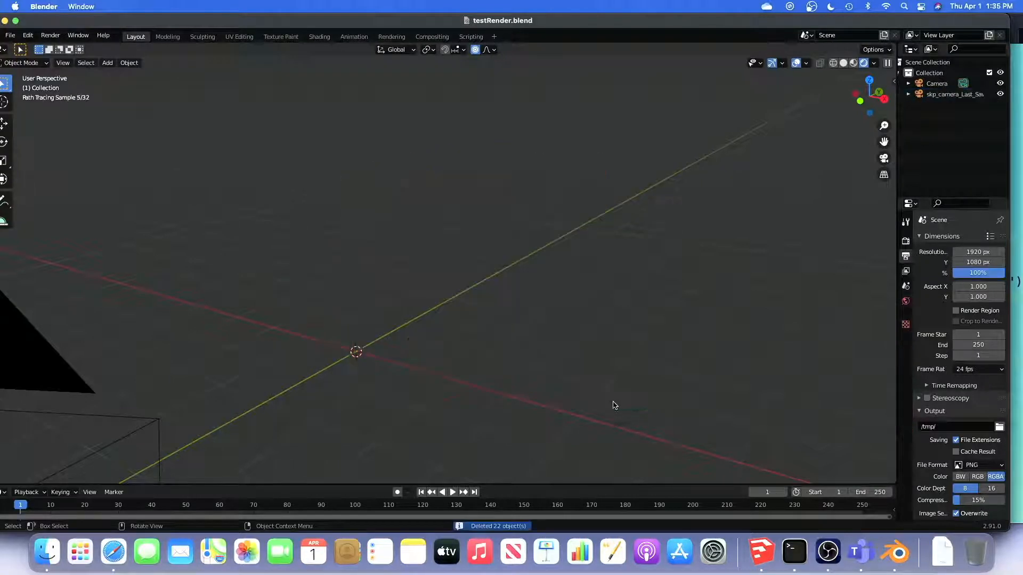
Import the Collada file x_sUtoBlndrRecipe.dae from the Desktop into the scene
{"action": "left_click", "coordinate": [11, 35]}
{"action": "mouse_move", "coordinate": [39, 183]}
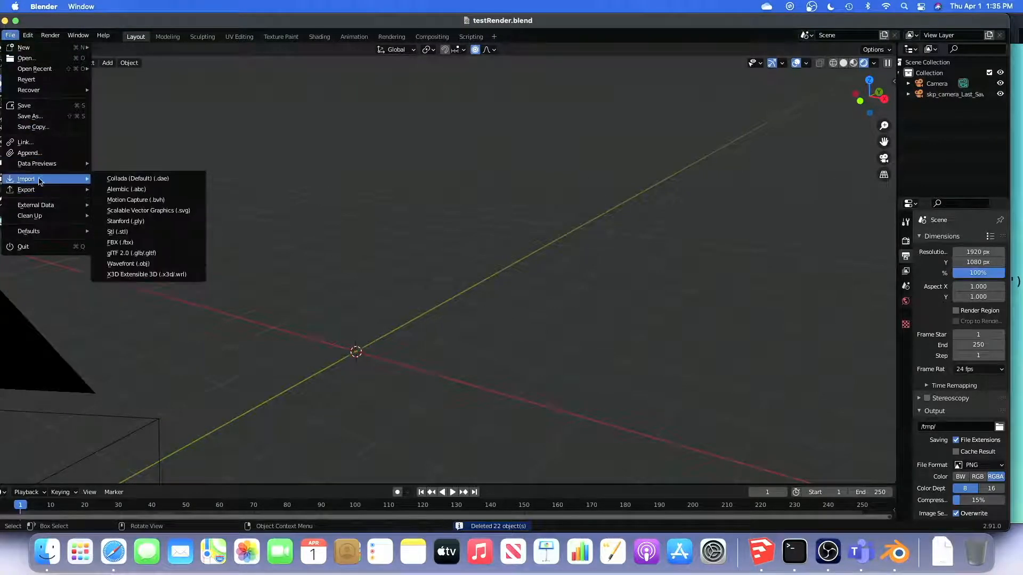
{"action": "left_click", "coordinate": [126, 183]}
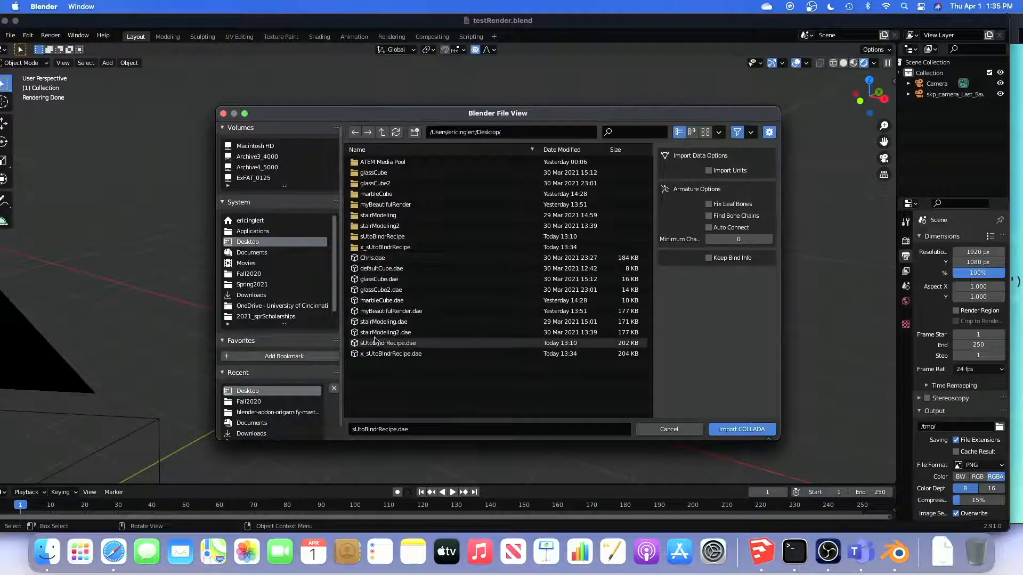
{"action": "left_click", "coordinate": [376, 354]}
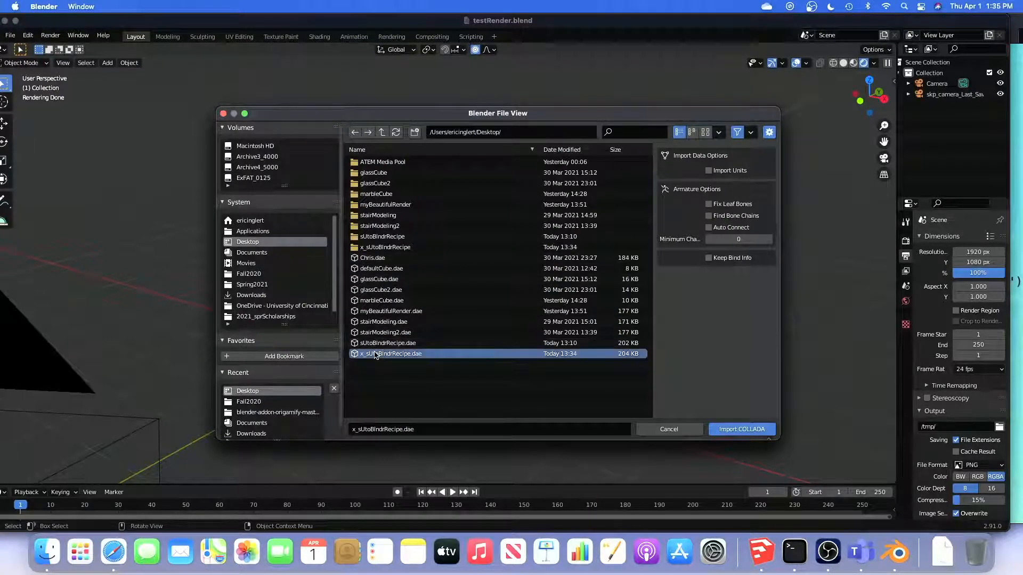
{"action": "left_click", "coordinate": [762, 433]}
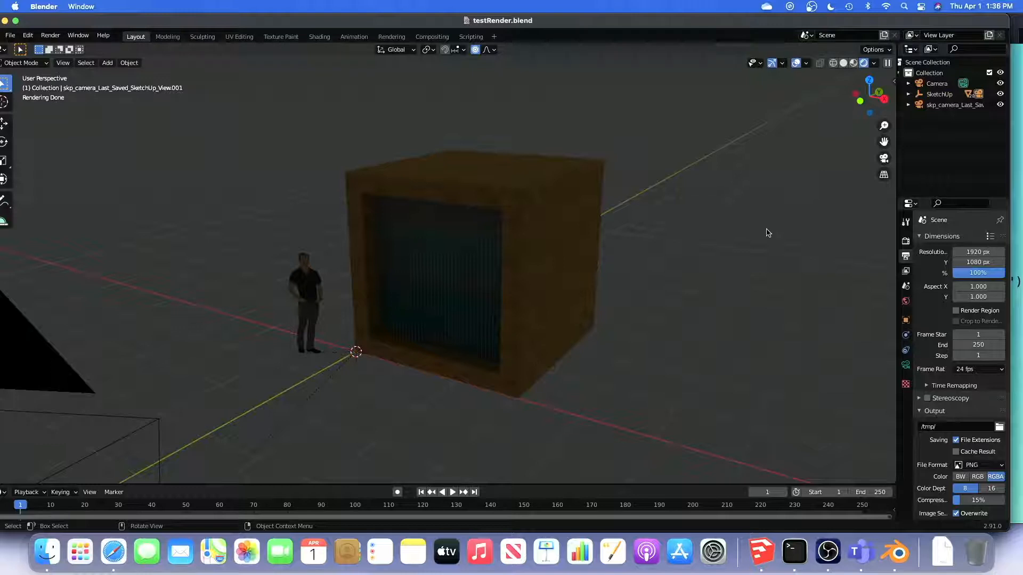
Compare the imported model in solid and rendered viewport shading, checking the scene's lighting from near and far
{"action": "left_click", "coordinate": [844, 64]}
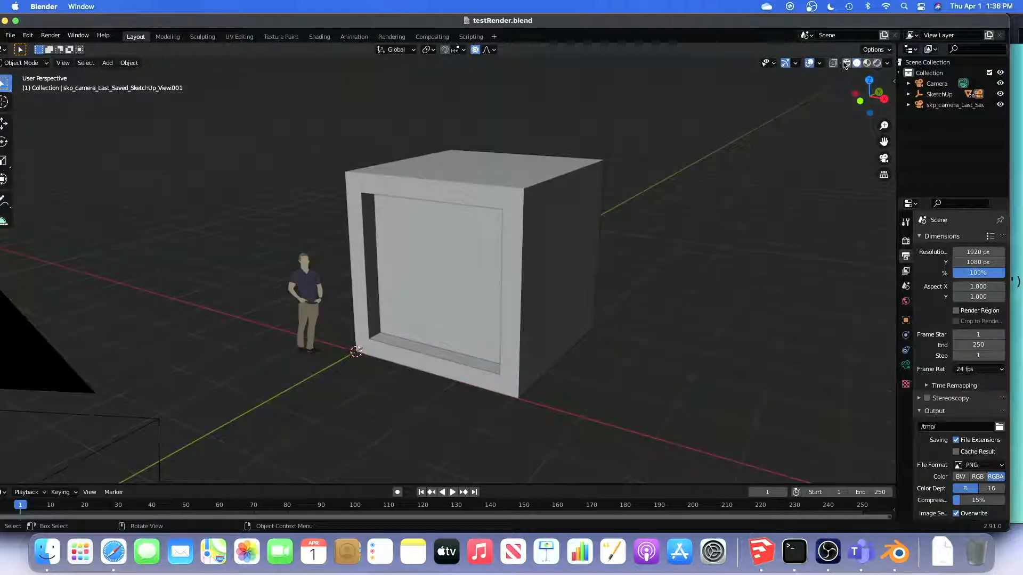
{"action": "left_click", "coordinate": [876, 64]}
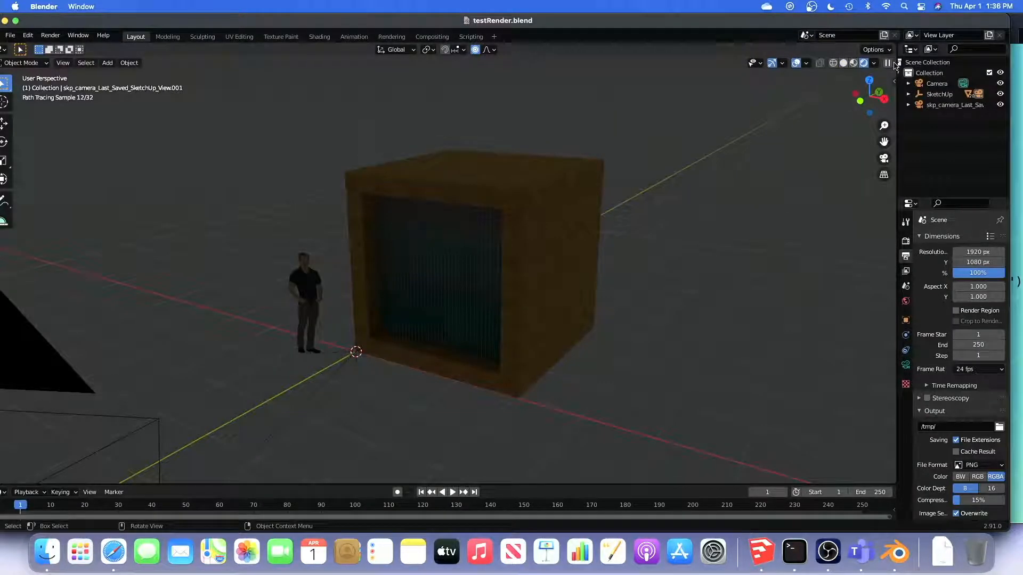
{"action": "scroll", "coordinate": [712, 229], "scroll_direction": "down", "scroll_amount": 4}
{"action": "scroll", "coordinate": [713, 229], "scroll_direction": "down", "scroll_amount": 3}
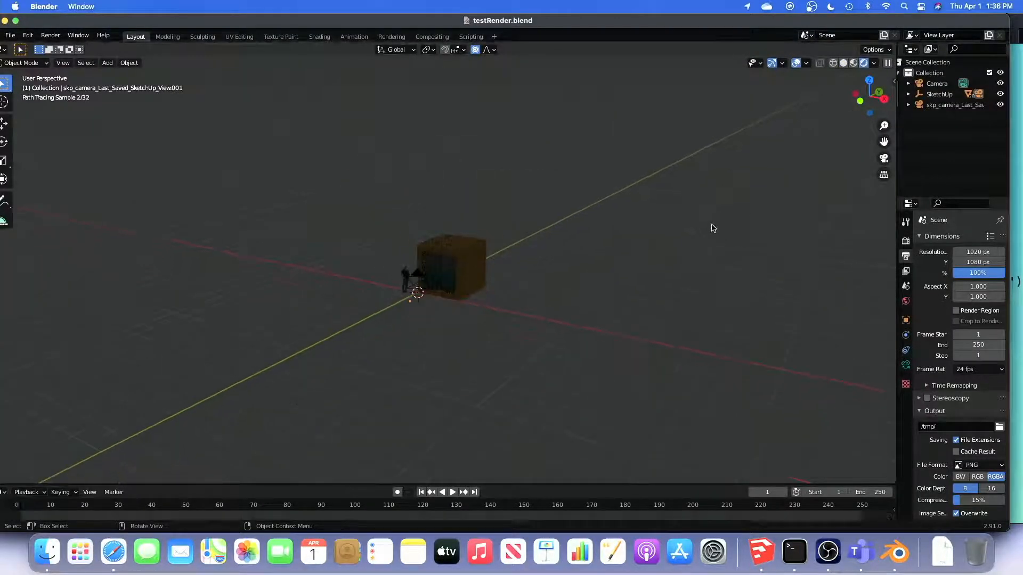
{"action": "scroll", "coordinate": [713, 229], "scroll_direction": "up", "scroll_amount": 6}
{"action": "scroll", "coordinate": [713, 228], "scroll_direction": "up", "scroll_amount": 2}
{"action": "scroll", "coordinate": [713, 228], "scroll_direction": "down", "scroll_amount": 5}
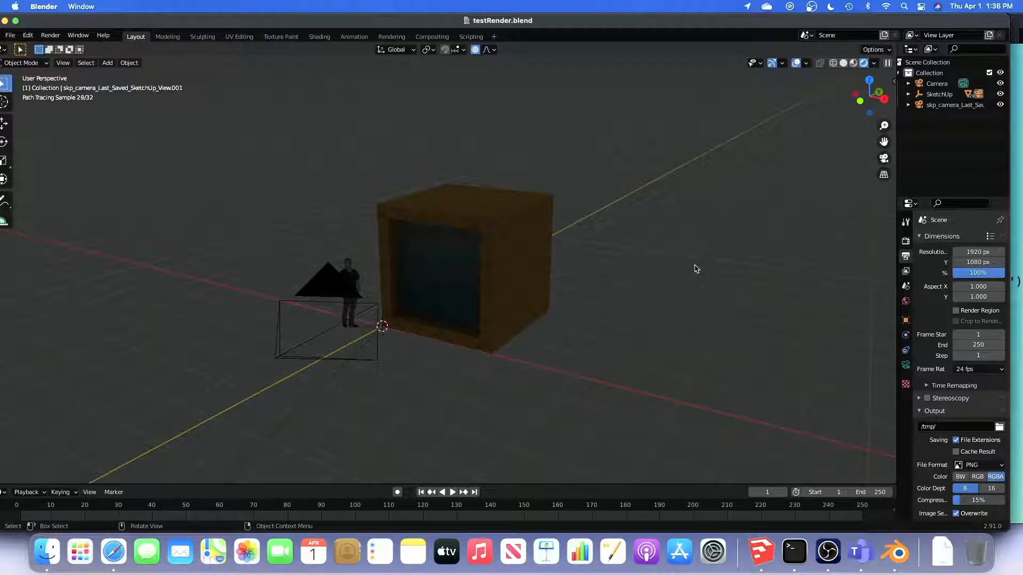
Undo the Collada import and the earlier deletion to restore the light, clear the selection and turn off proportional editing
{"action": "key", "text": "Delete"}
{"action": "key", "text": "super+z"}
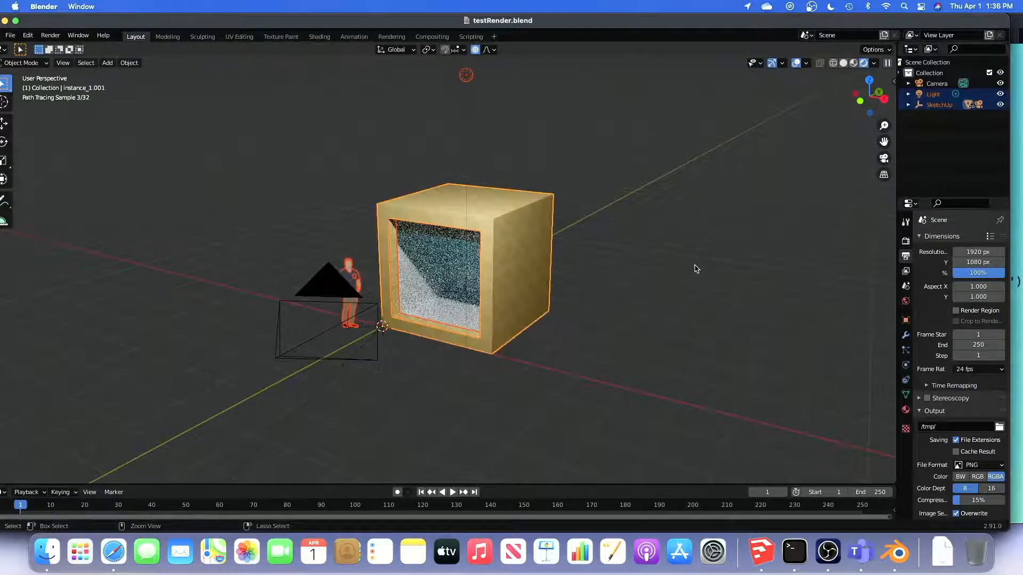
{"action": "left_click", "coordinate": [667, 208]}
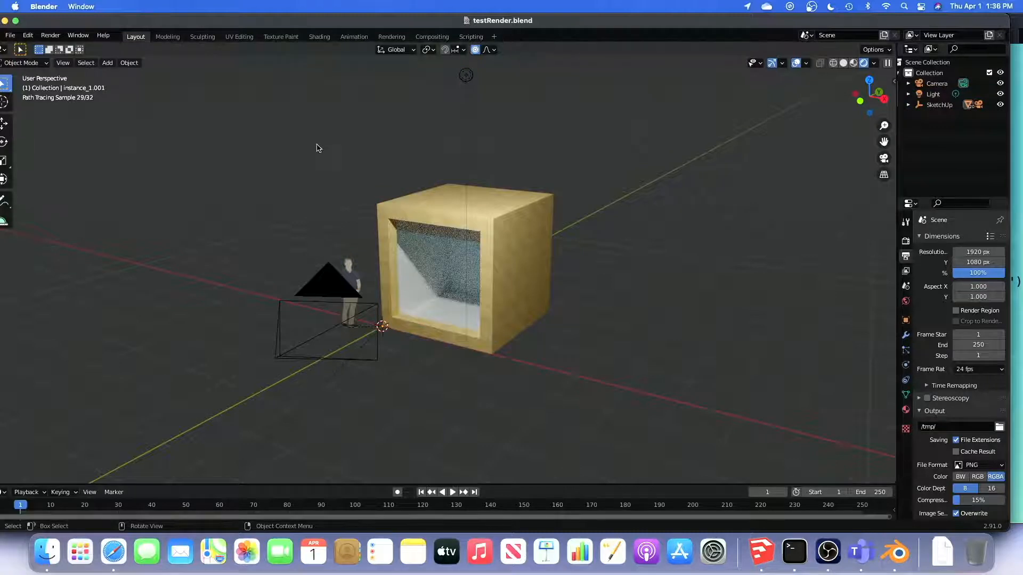
{"action": "key", "text": "o"}
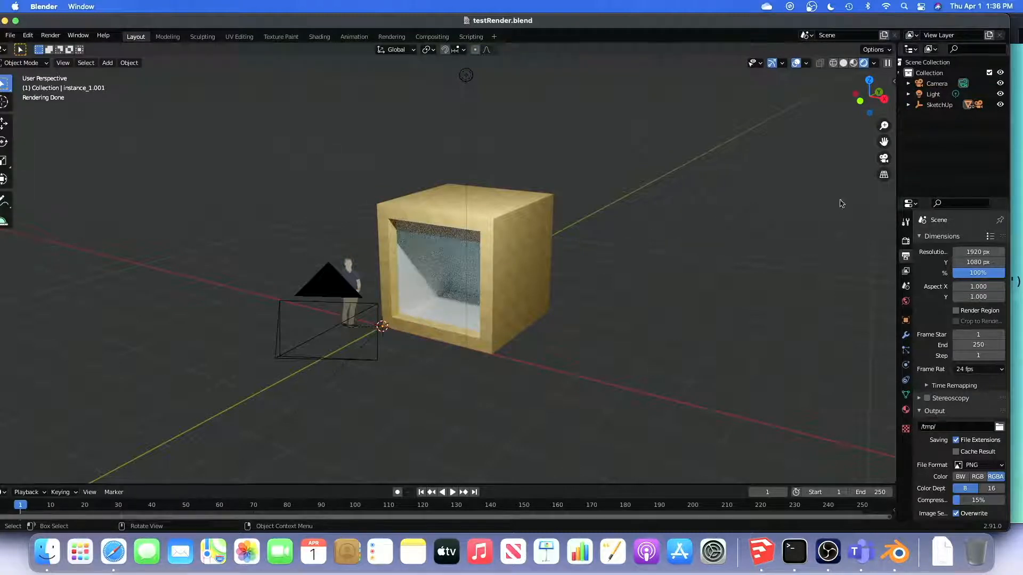
Box-select the old cube and the scale figure without the light, and delete them
{"action": "left_click_drag", "start_coordinate": [884, 99], "coordinate": [689, 133]}
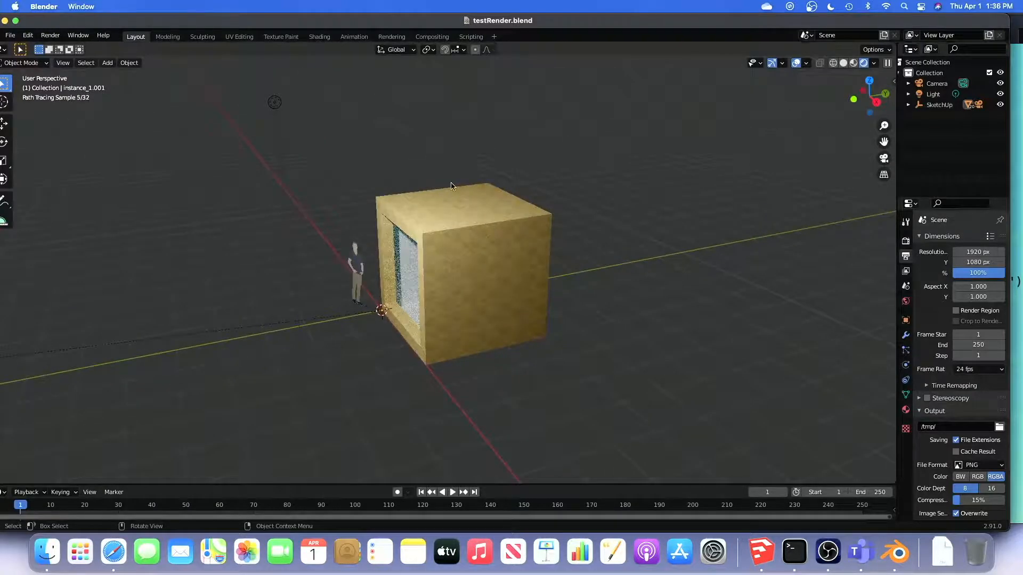
{"action": "left_click_drag", "start_coordinate": [331, 154], "coordinate": [631, 394]}
{"action": "key", "text": "x"}
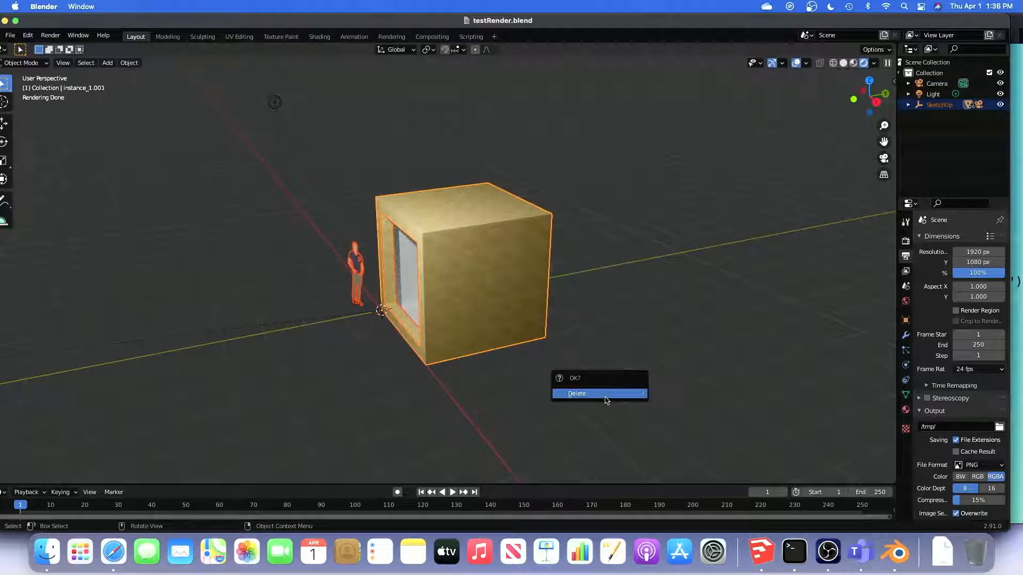
{"action": "left_click", "coordinate": [606, 396]}
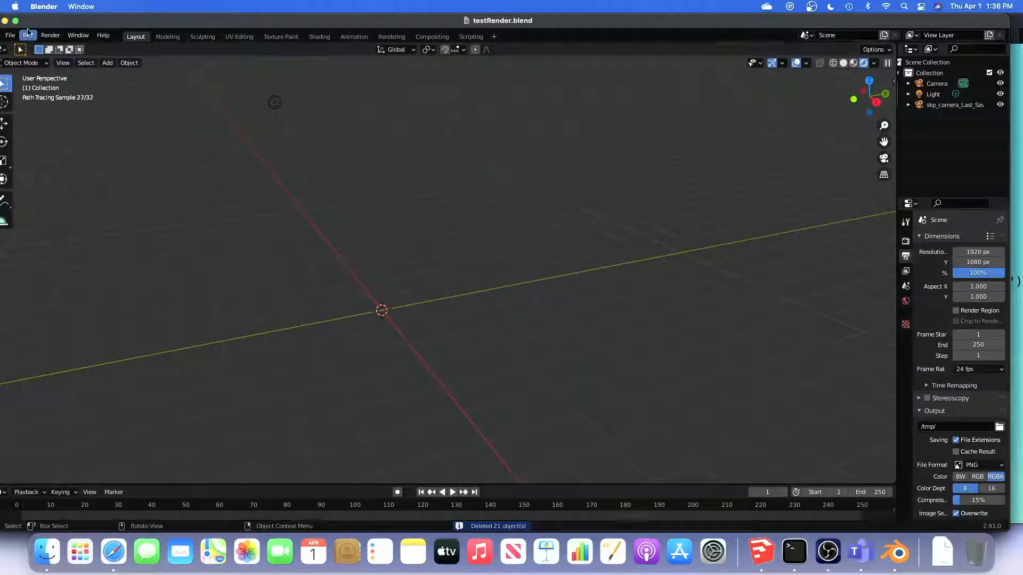
Import x_sUtoBlndrRecipe.dae from the Desktop as Collada into the scene that still contains the light
{"action": "left_click", "coordinate": [10, 35]}
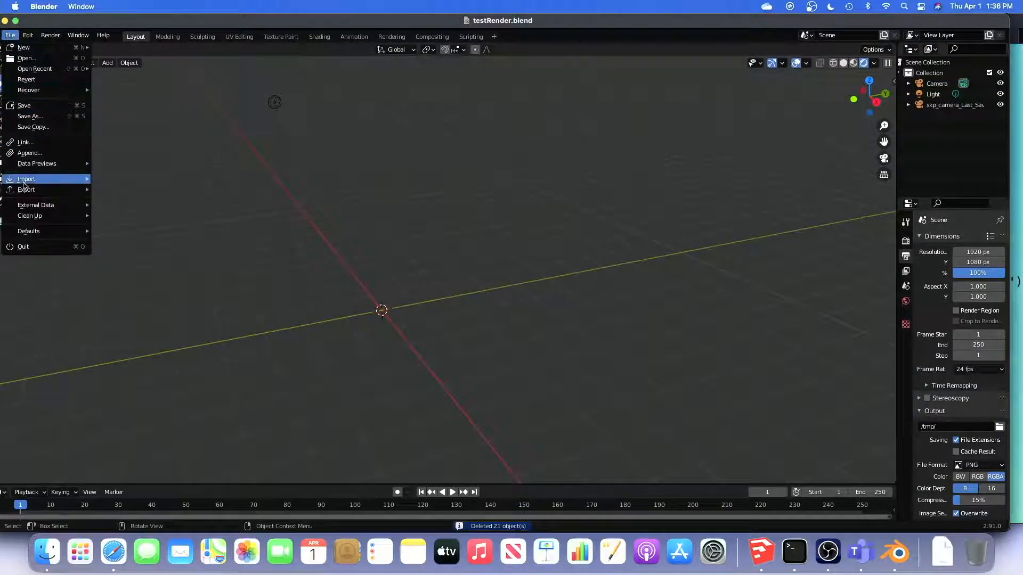
{"action": "mouse_move", "coordinate": [25, 183]}
{"action": "left_click", "coordinate": [148, 183]}
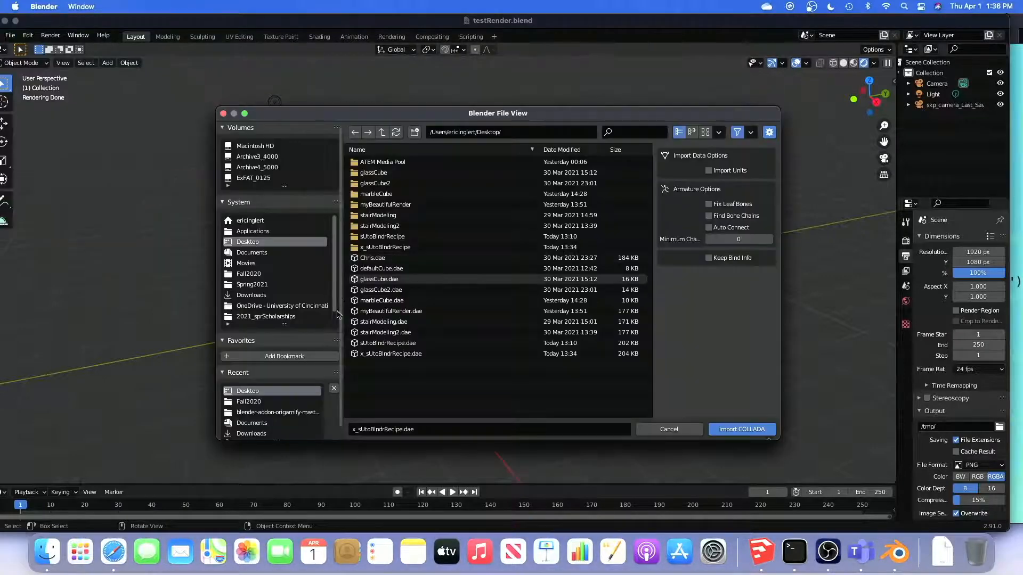
{"action": "left_click", "coordinate": [392, 353]}
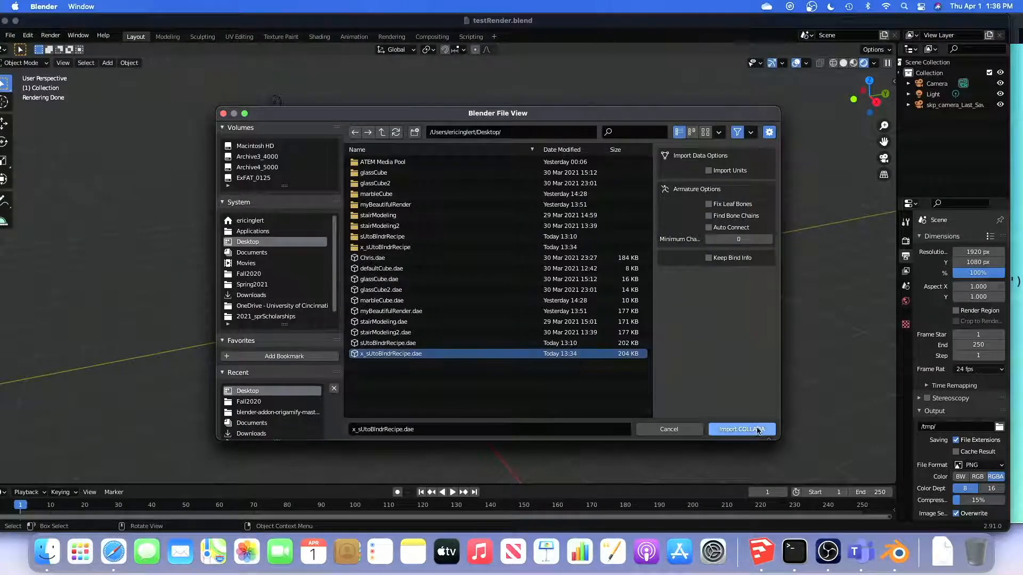
{"action": "left_click", "coordinate": [740, 430]}
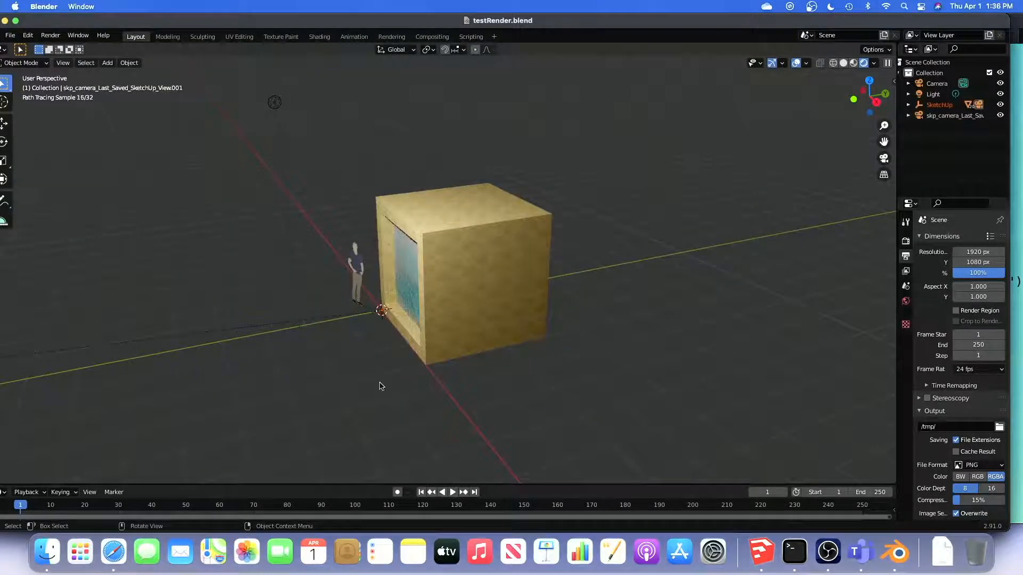
Look through the camera, select the ribbed glass pane, and show its material settings in a widened properties editor
{"action": "left_click", "coordinate": [884, 158]}
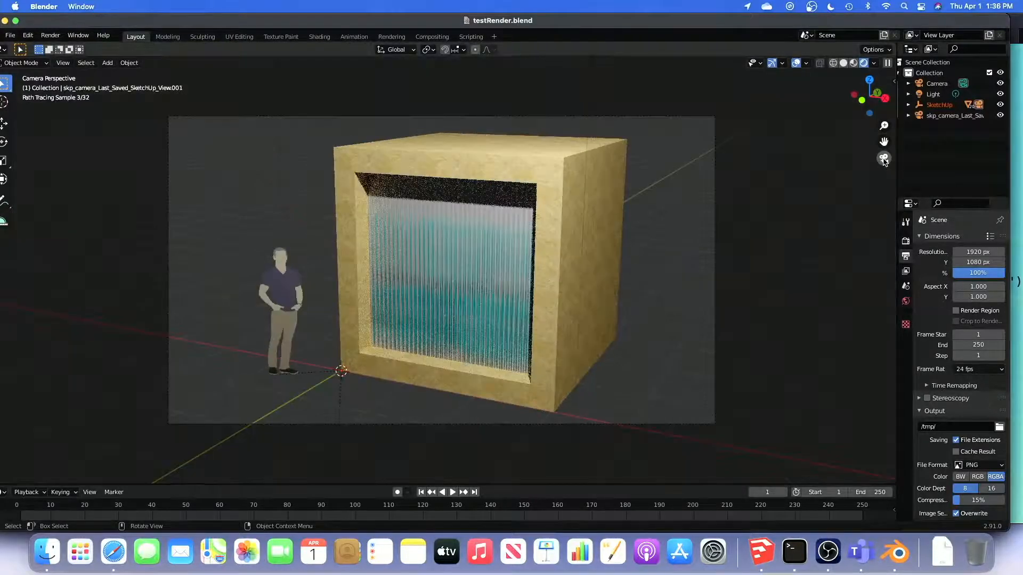
{"action": "left_click", "coordinate": [485, 272]}
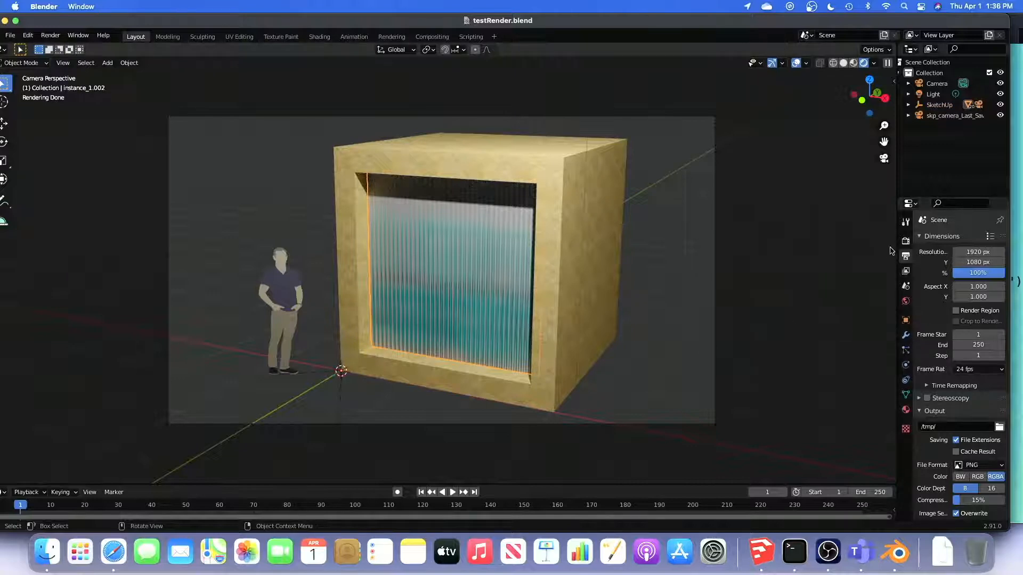
{"action": "left_click_drag", "start_coordinate": [897, 243], "coordinate": [846, 248]}
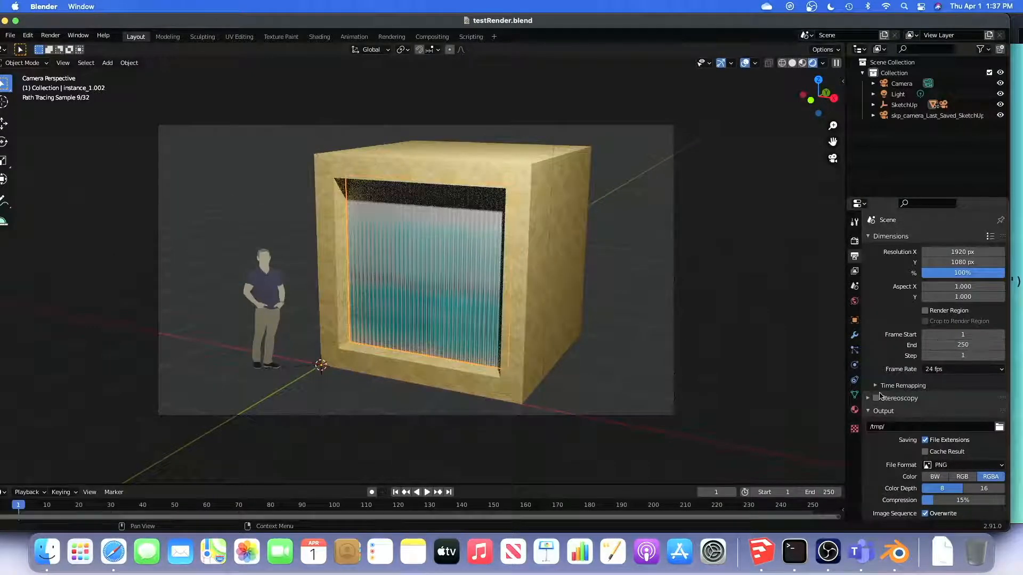
{"action": "left_click", "coordinate": [854, 410]}
{"action": "scroll", "coordinate": [938, 422], "scroll_direction": "down", "scroll_amount": 8}
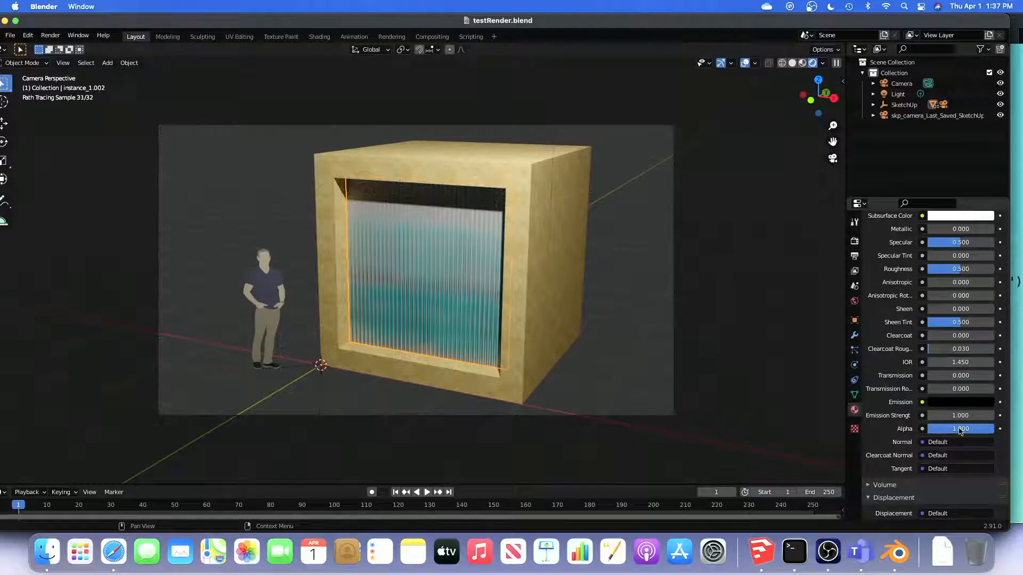
Set the ribbed glass material's Alpha to 0.1
{"action": "left_click", "coordinate": [959, 430]}
{"action": "type", "text": "0.1"}
{"action": "key", "text": "Return"}
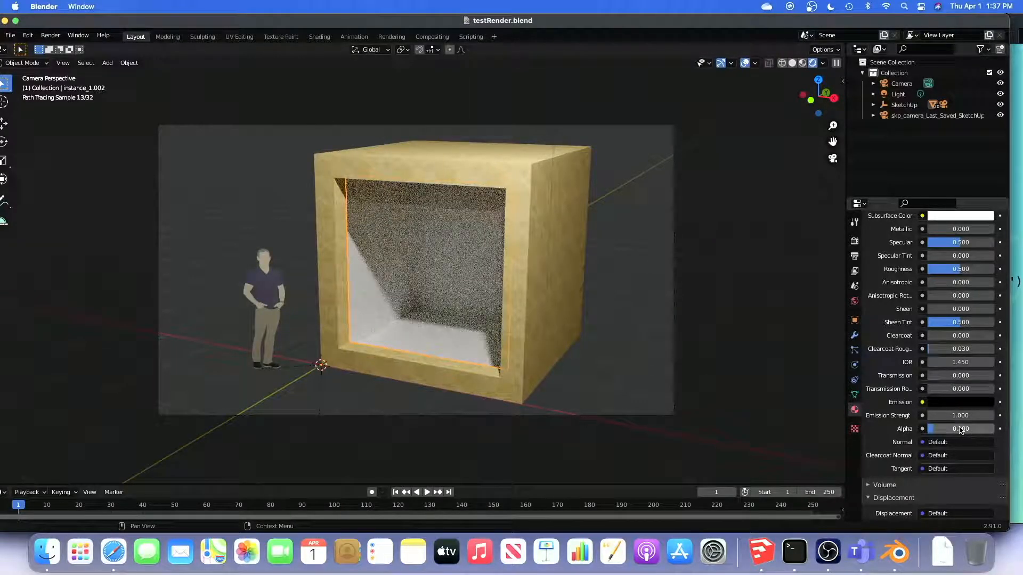
Set the ribbed glass material's Alpha to 0.5 and deselect the pane
{"action": "left_click", "coordinate": [960, 430]}
{"action": "type", "text": ".5"}
{"action": "key", "text": "Return"}
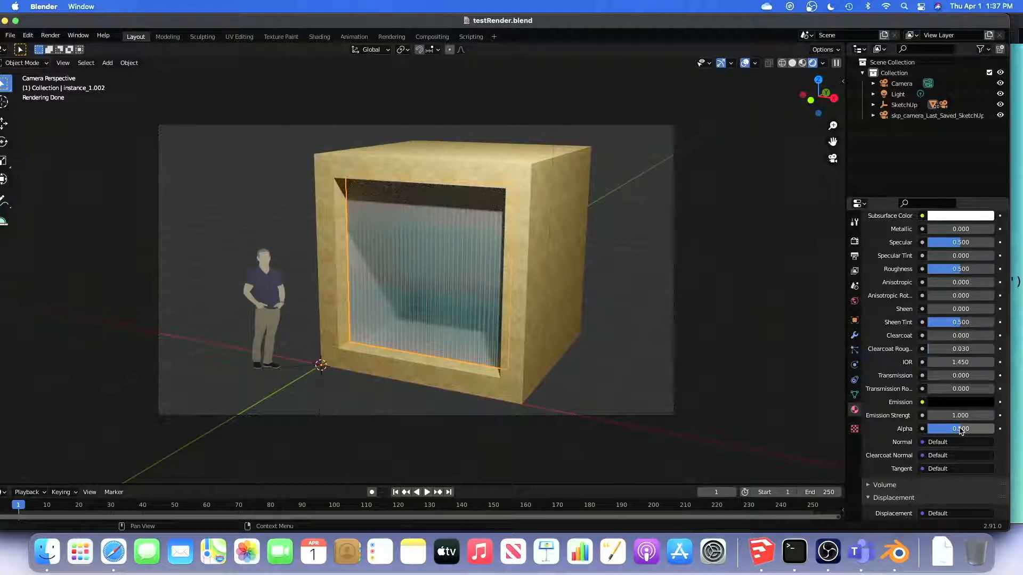
{"action": "left_click", "coordinate": [640, 262]}
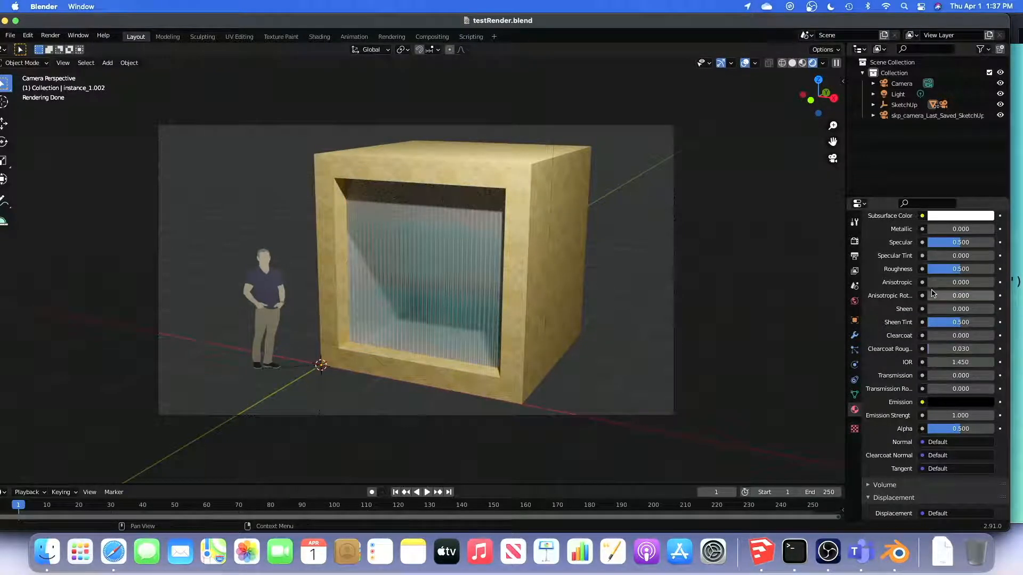
Set the ribbed glass material's Transmission to 0.5
{"action": "left_click", "coordinate": [942, 376]}
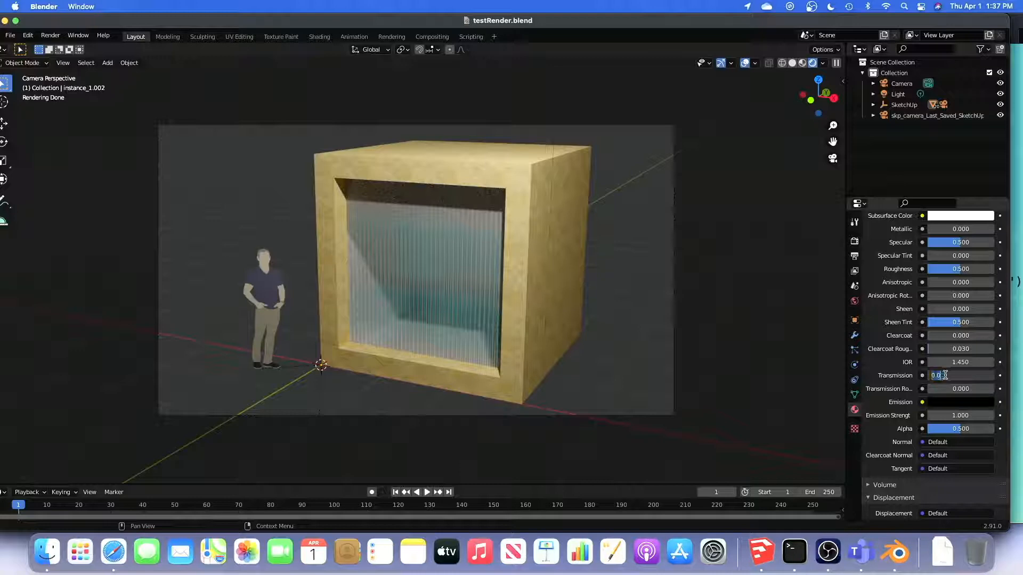
{"action": "key", "text": "Escape"}
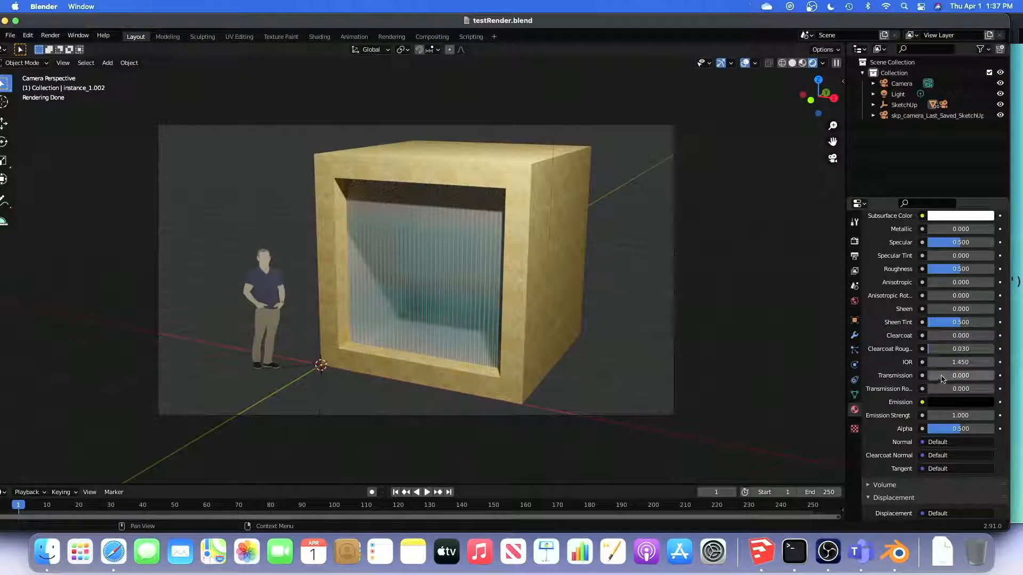
{"action": "left_click", "coordinate": [942, 376]}
{"action": "type", "text": "0.5"}
{"action": "key", "text": "Return"}
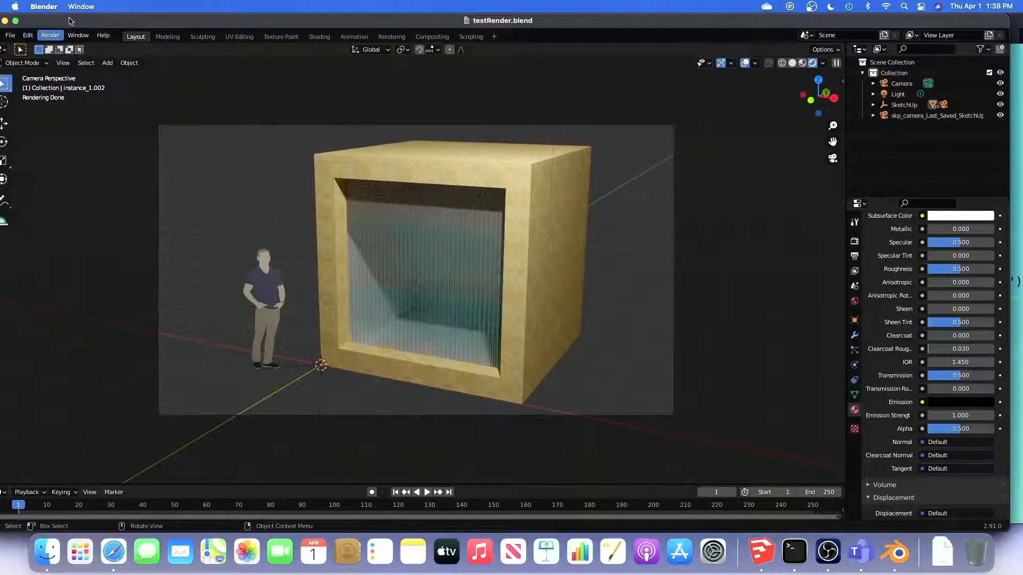
Render the current camera view as a still image and save it to the Desktop as advRenderTest.png
{"action": "left_click", "coordinate": [49, 35]}
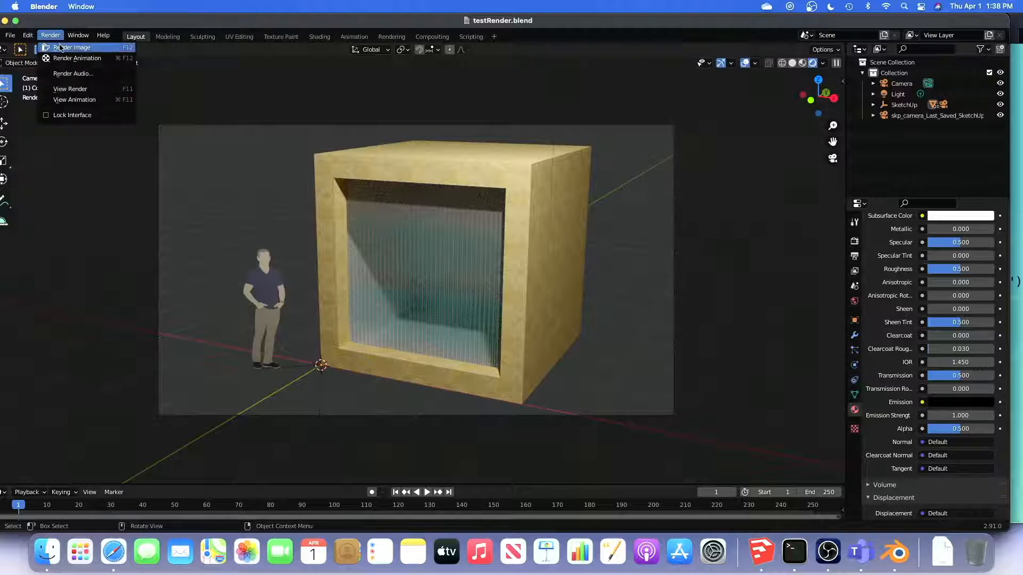
{"action": "left_click", "coordinate": [61, 49]}
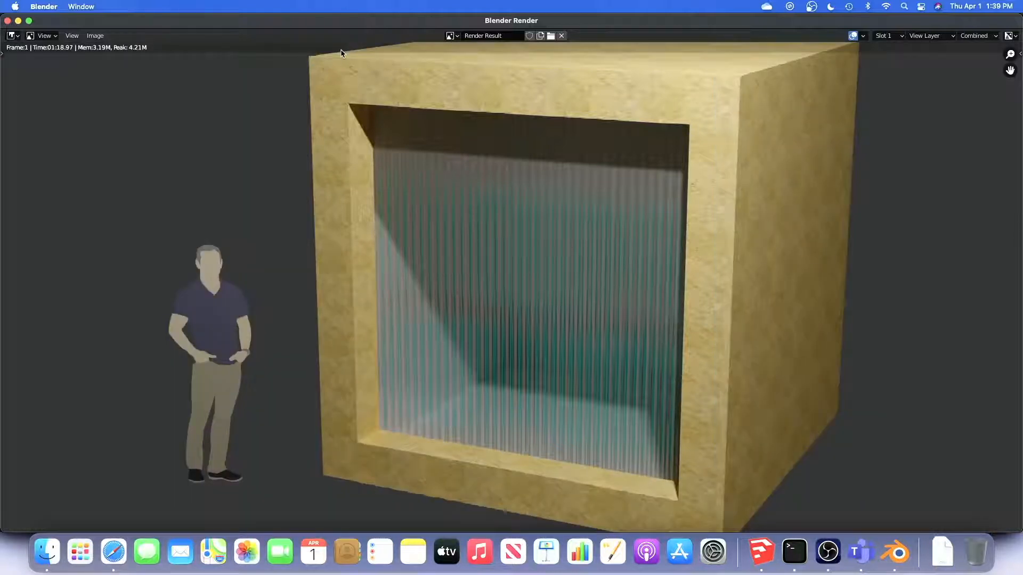
{"action": "left_click", "coordinate": [95, 34]}
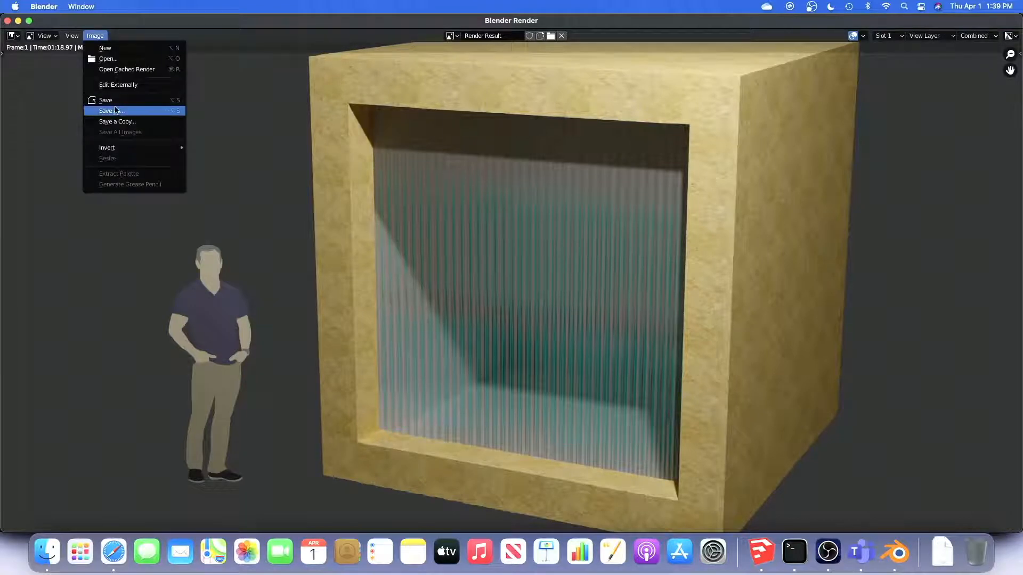
{"action": "left_click", "coordinate": [116, 111]}
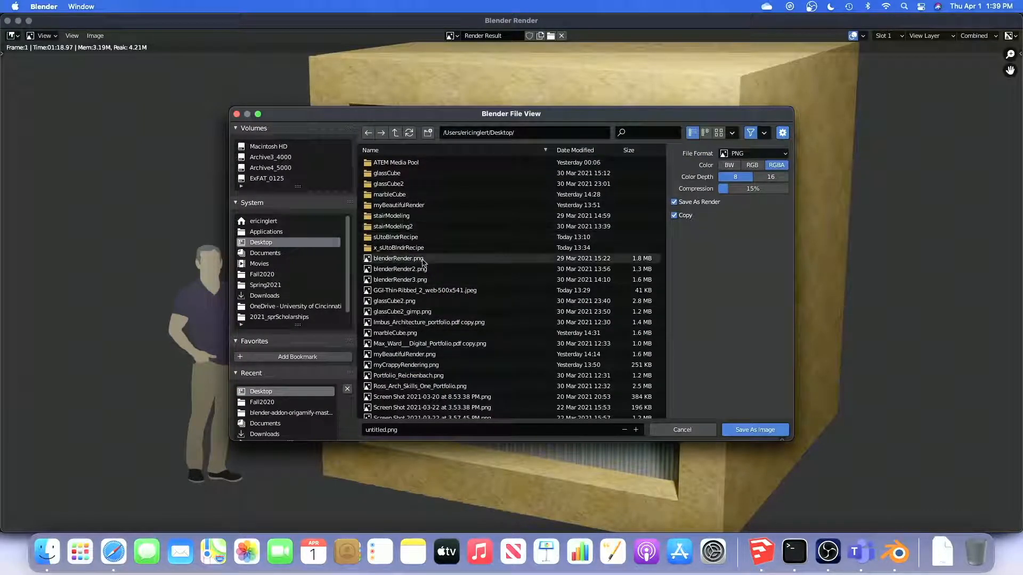
{"action": "scroll", "coordinate": [405, 299], "scroll_direction": "down", "scroll_amount": 5}
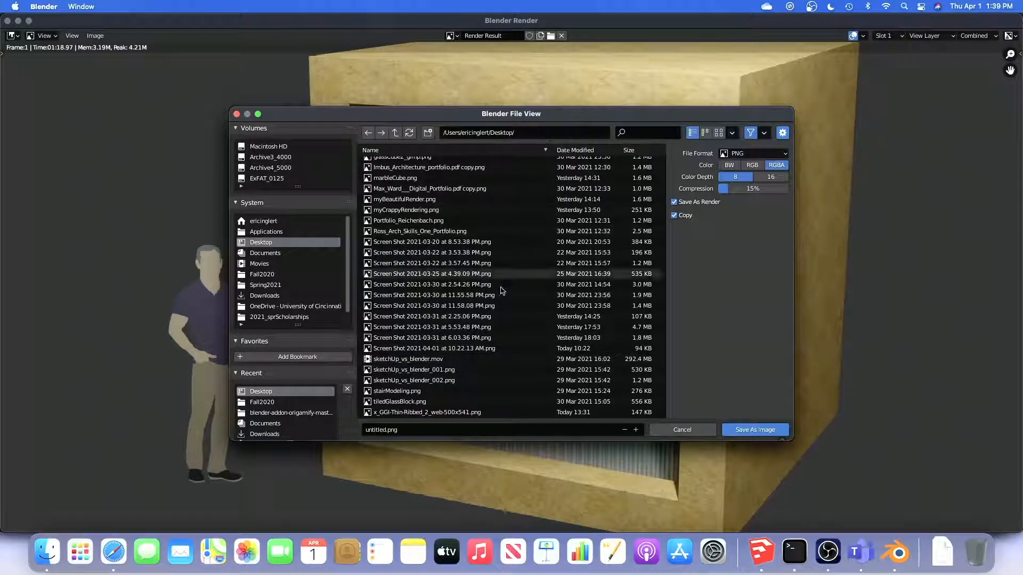
{"action": "double_click", "coordinate": [377, 429]}
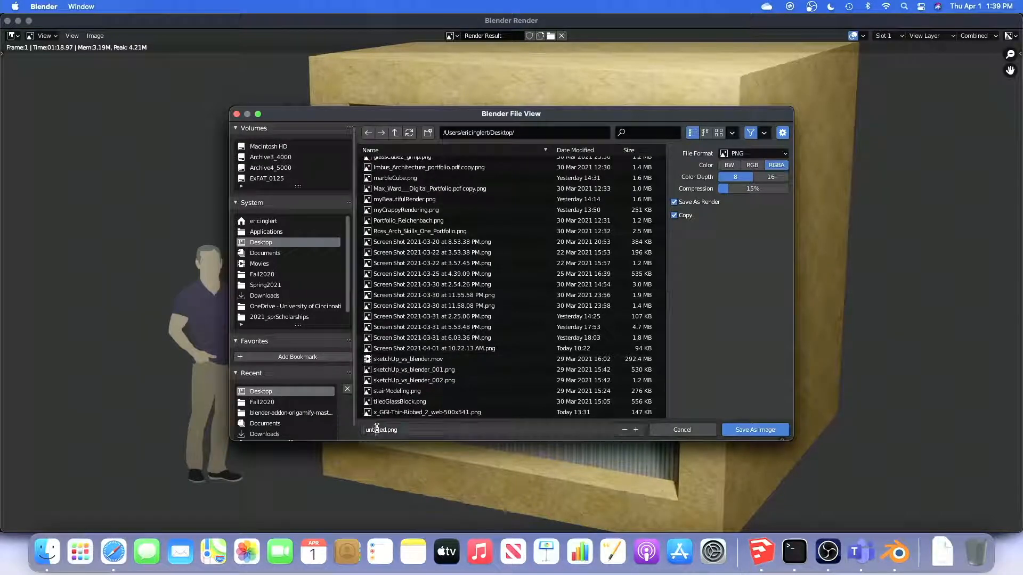
{"action": "double_click", "coordinate": [377, 429]}
{"action": "type", "text": "adv"}
{"action": "type", "text": "Render"}
{"action": "type", "text": "TEs"}
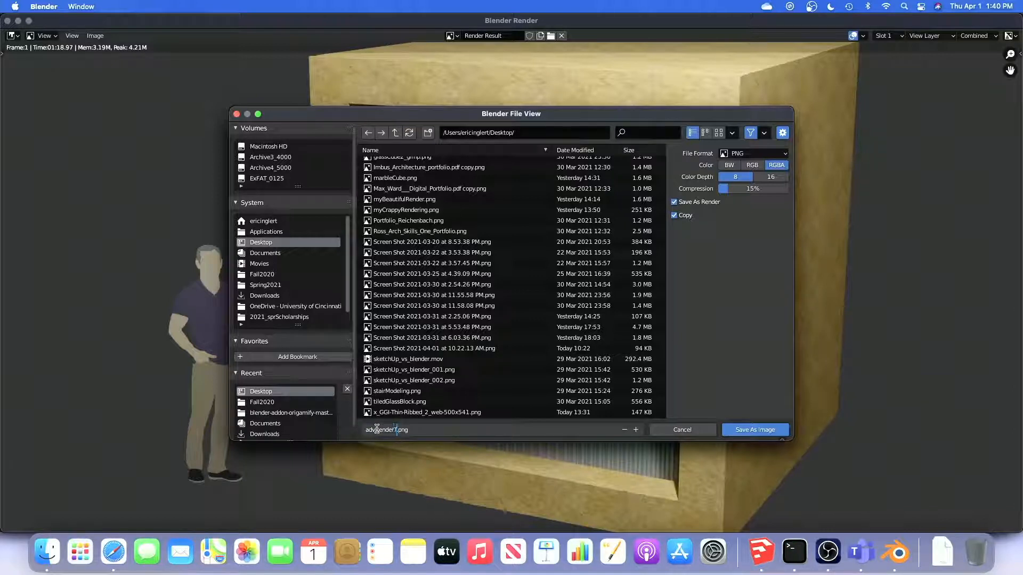
{"action": "key", "text": "BackSpace"}
{"action": "key", "text": "BackSpace"}
{"action": "type", "text": "est"}
{"action": "left_click", "coordinate": [756, 430]}
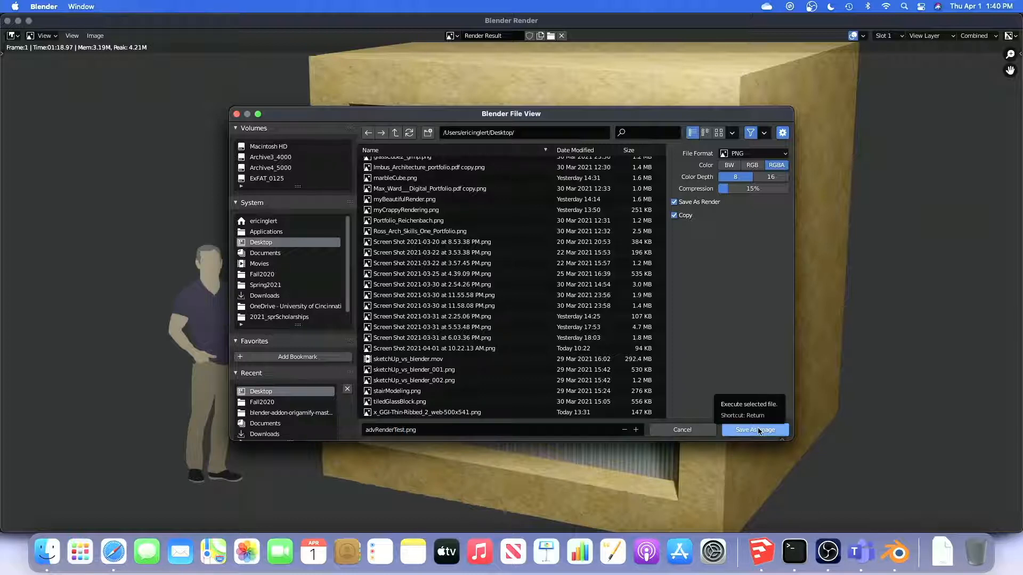
{"action": "left_click", "coordinate": [756, 431]}
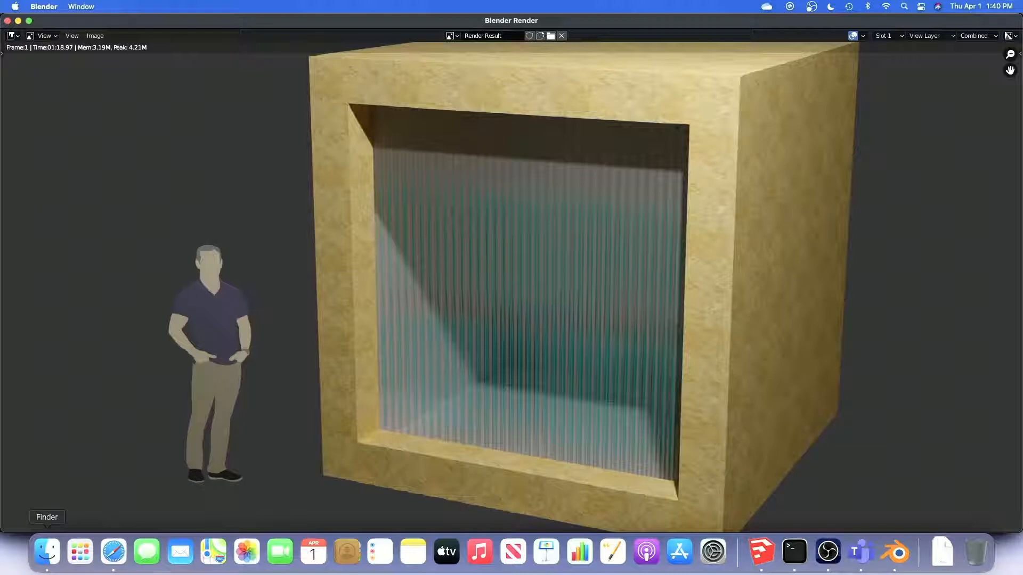
Launch GIMP for editing the saved render
{"action": "key", "text": "super+Tab"}
{"action": "key", "text": "super+Tab"}
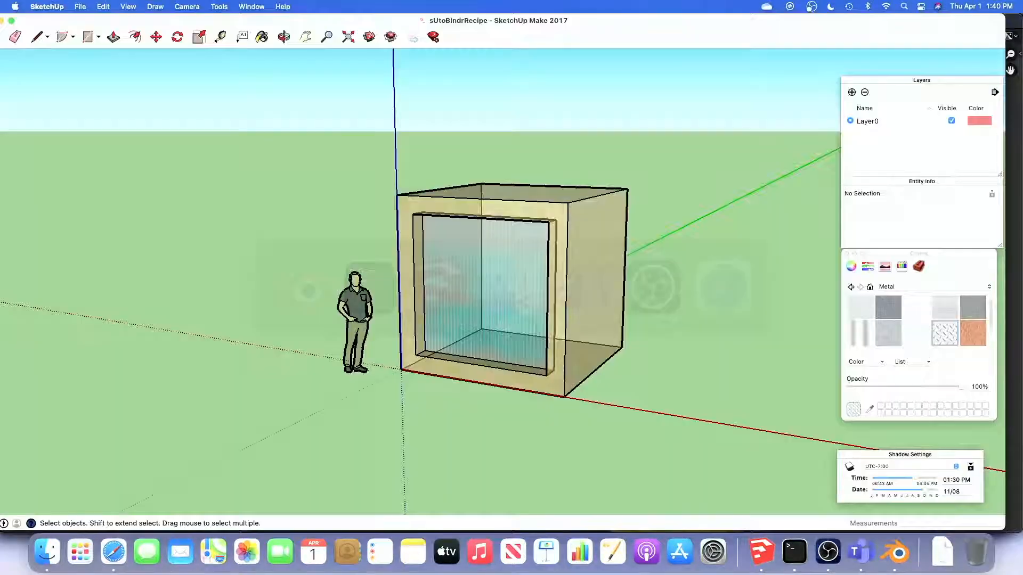
{"action": "key", "text": "F4"}
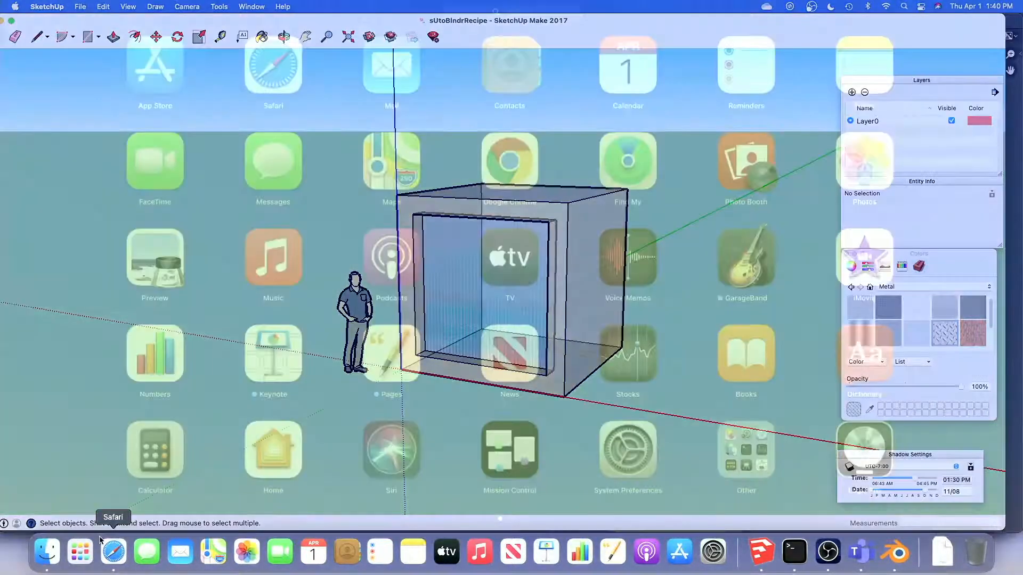
{"action": "type", "text": "gimp"}
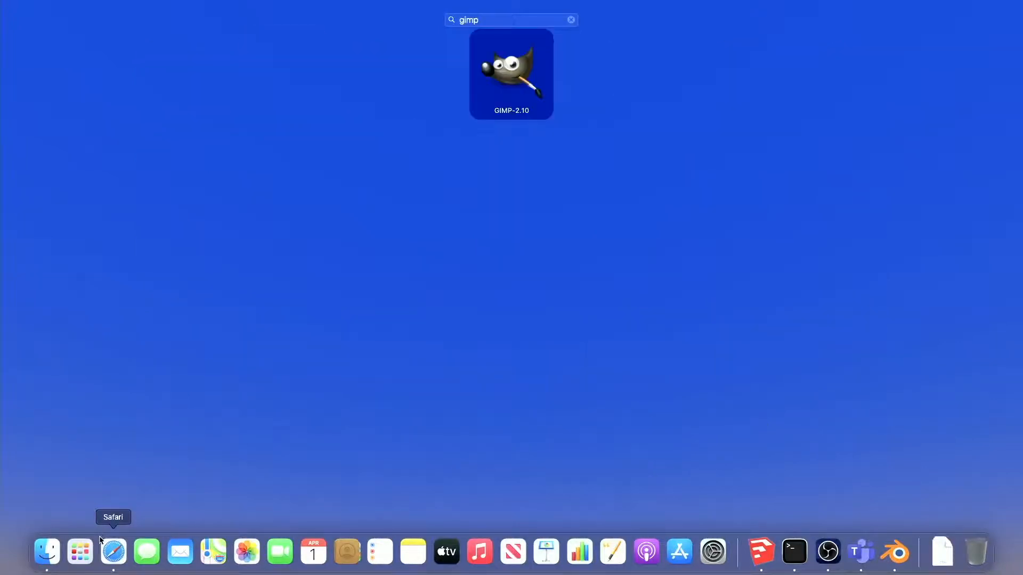
{"action": "key", "text": "Return"}
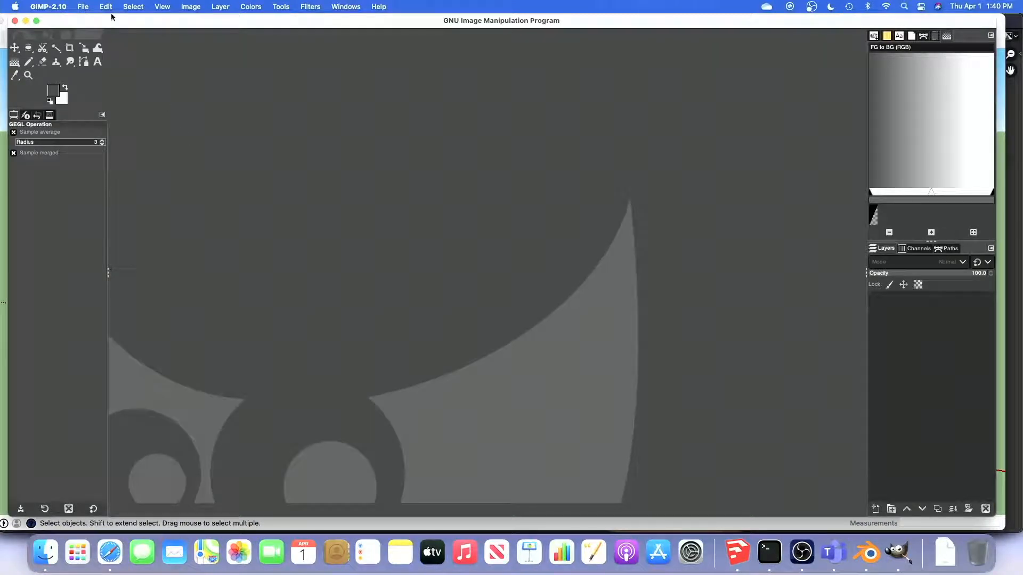
Open advRenderTest.png from the Desktop as a layer
{"action": "left_click", "coordinate": [84, 7]}
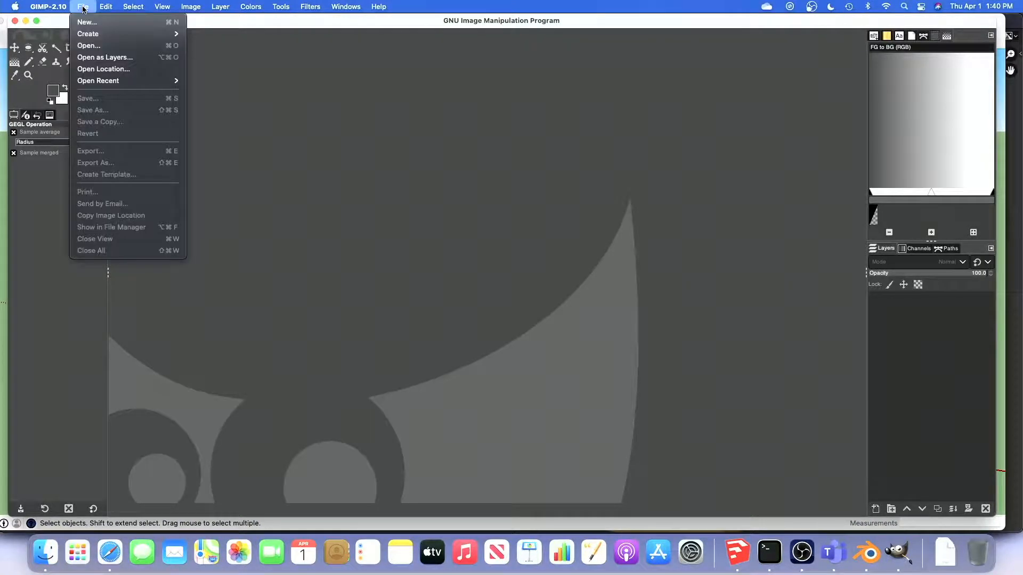
{"action": "left_click", "coordinate": [102, 57]}
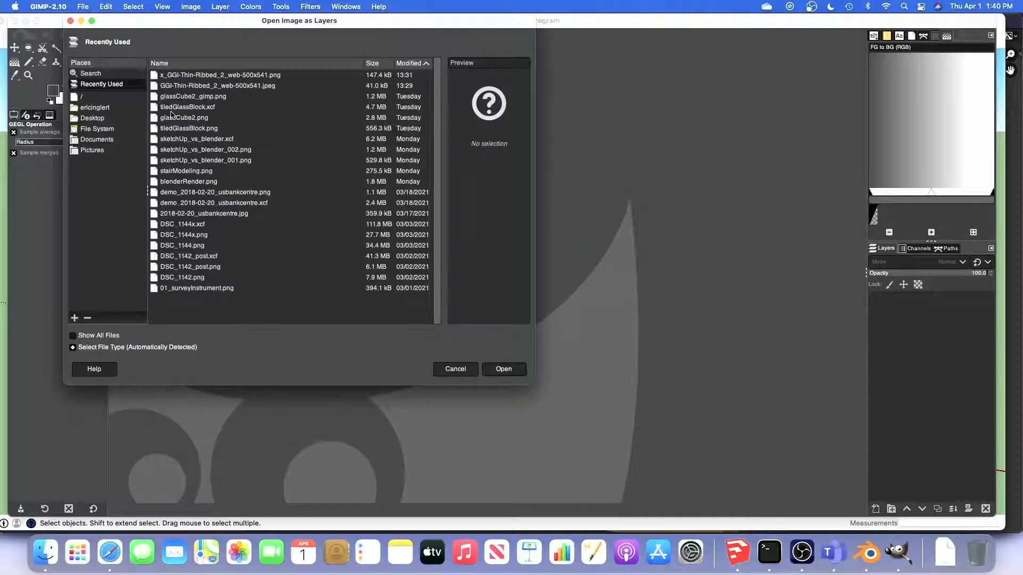
{"action": "left_click", "coordinate": [99, 117]}
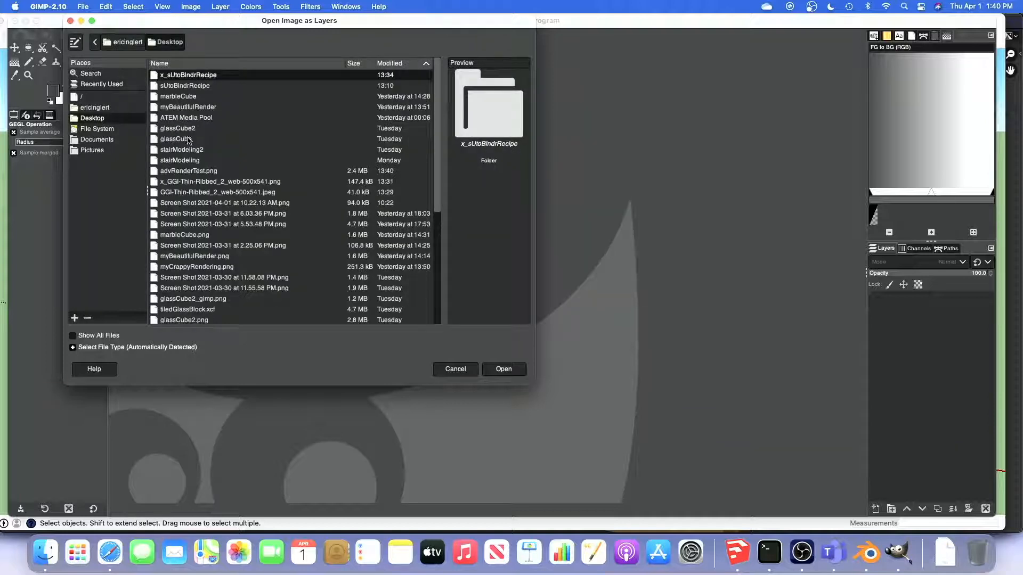
{"action": "left_click", "coordinate": [184, 172]}
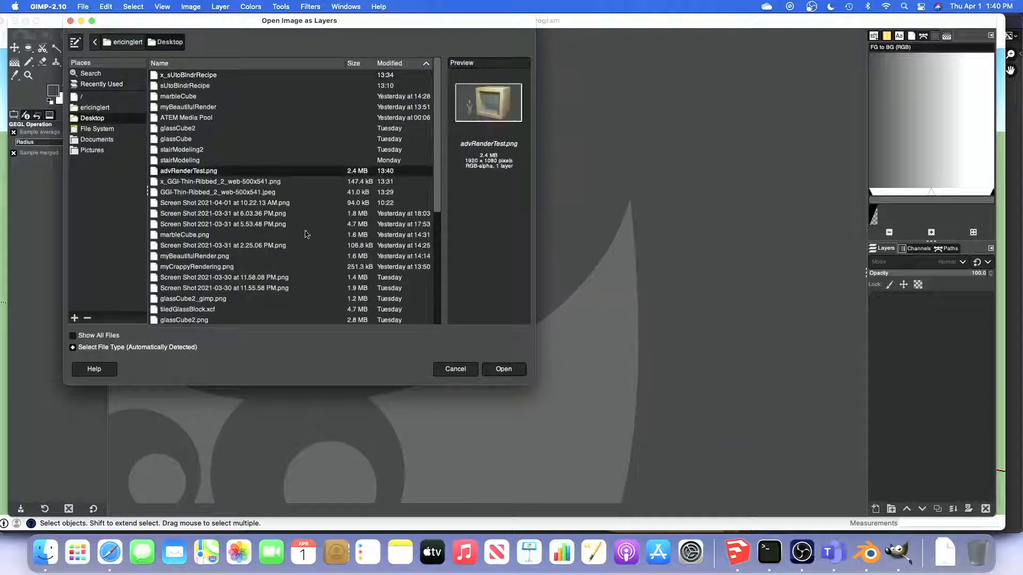
{"action": "left_click", "coordinate": [507, 370]}
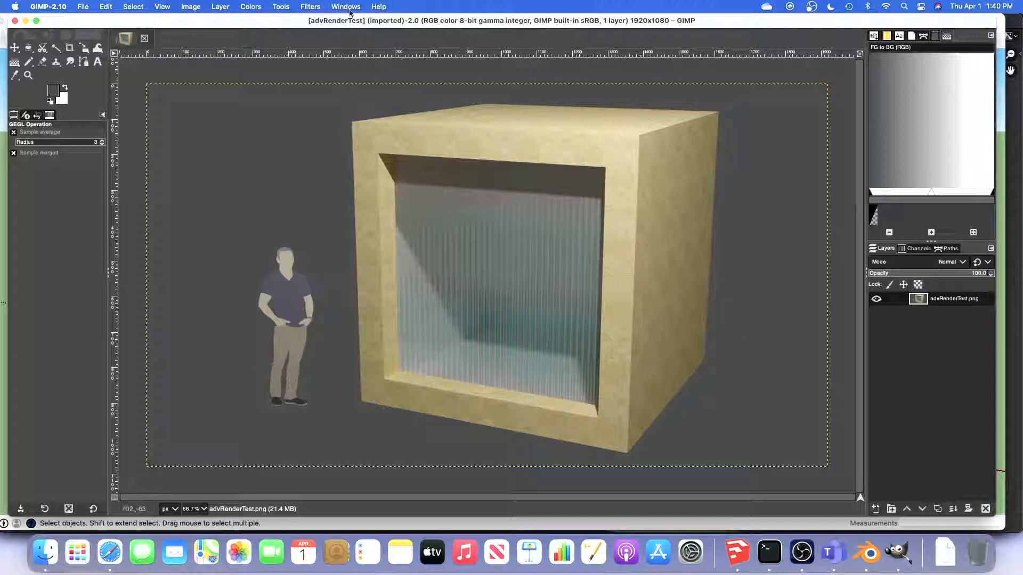
Apply the Exposure adjustment to the advRenderTest.png layer and change its Exposure value slightly
{"action": "left_click", "coordinate": [248, 8]}
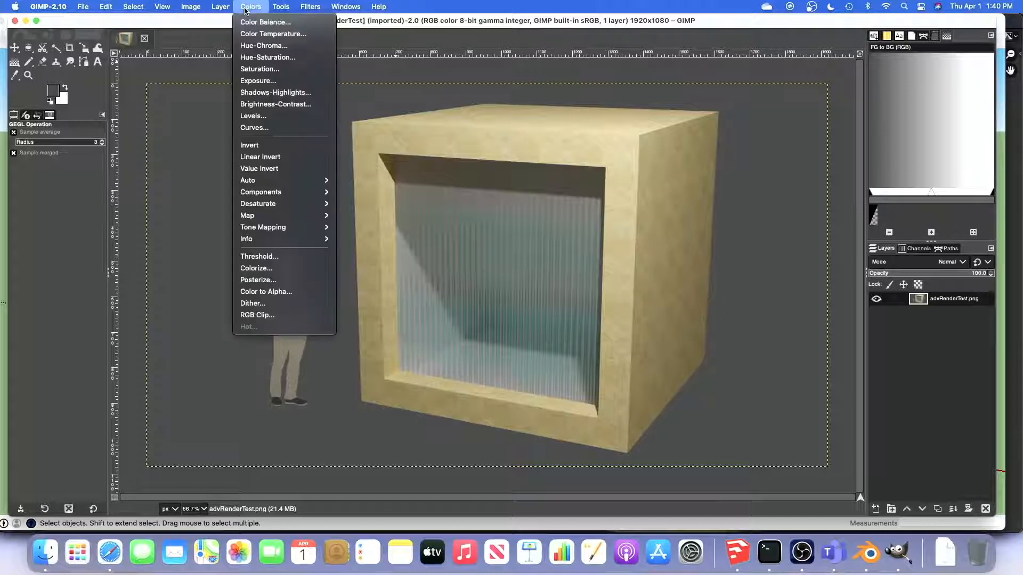
{"action": "left_click", "coordinate": [250, 81]}
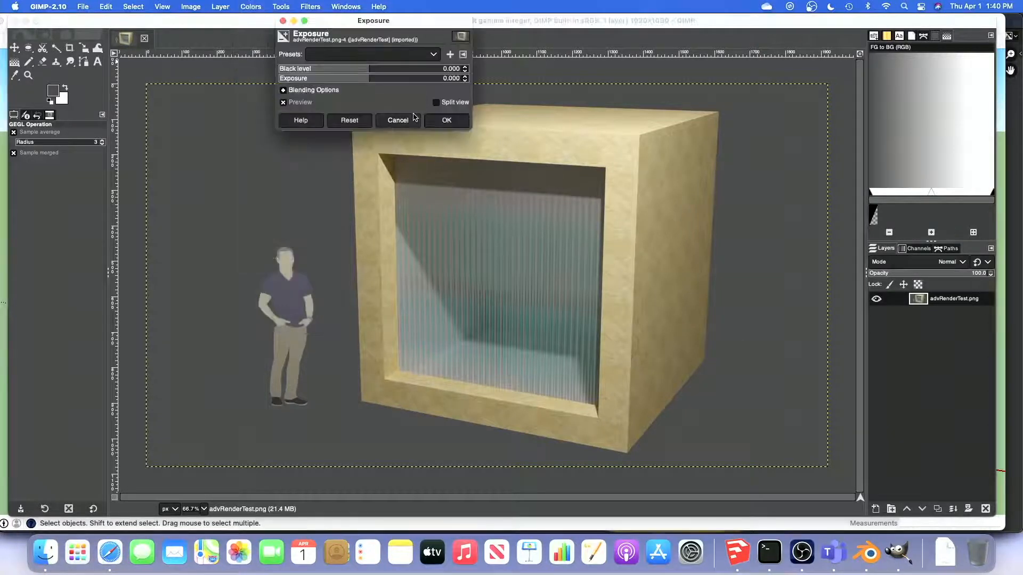
{"action": "left_click", "coordinate": [367, 78]}
{"action": "left_click_drag", "start_coordinate": [368, 78], "coordinate": [364, 77]}
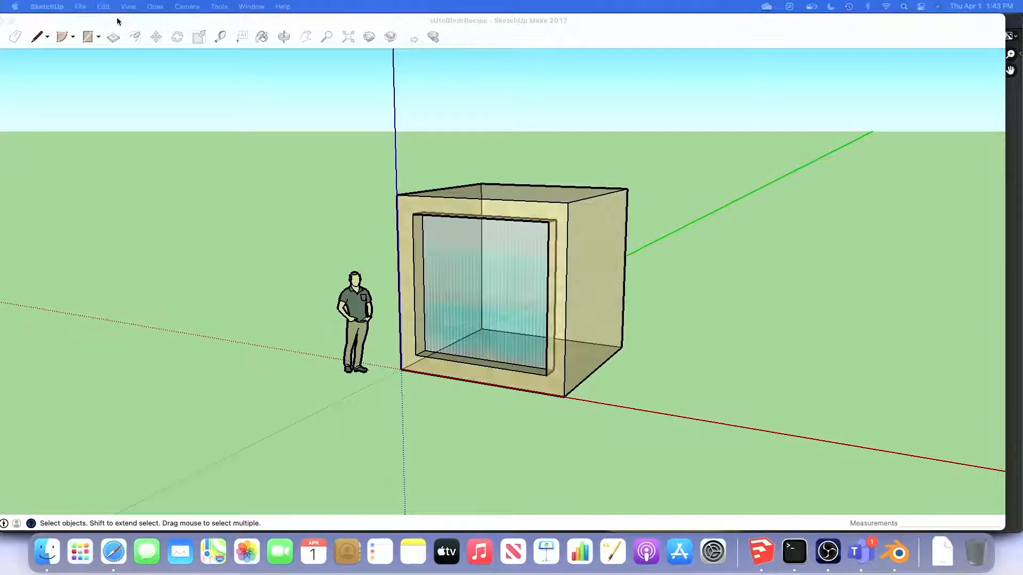
Quit SketchUp and save the changes to the sUtoBlndrRecipe document
{"action": "left_click", "coordinate": [47, 6]}
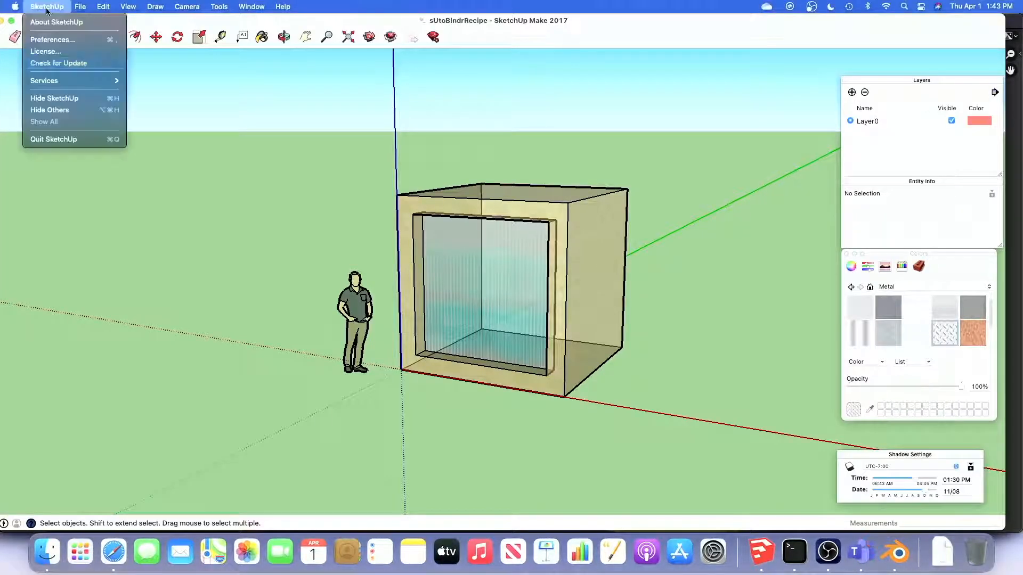
{"action": "left_click", "coordinate": [59, 139]}
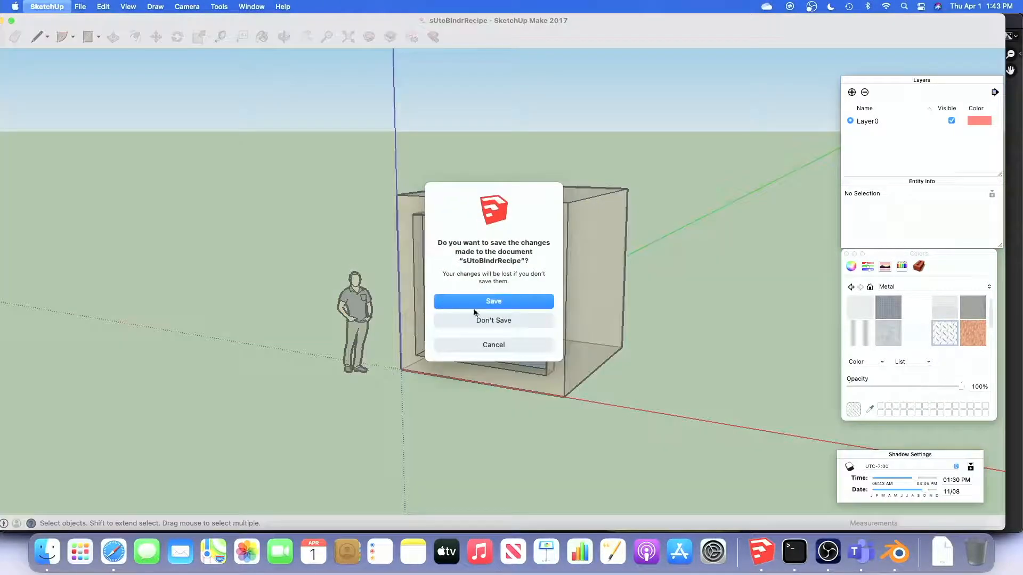
{"action": "left_click", "coordinate": [489, 301]}
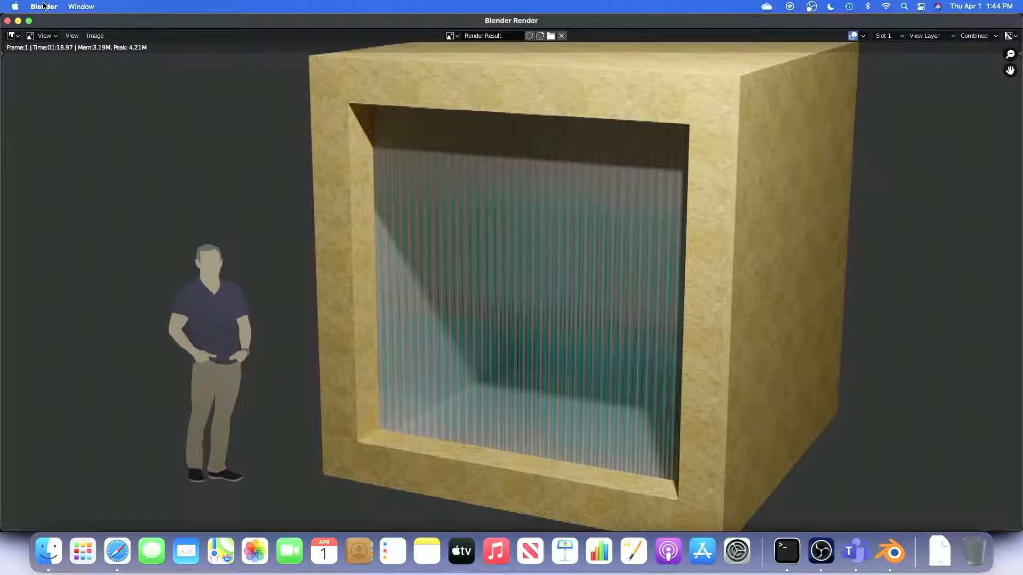
Switch to the Terminal recipe and tile it in split screen beside Blender's main window
{"action": "scroll", "coordinate": [191, 164], "scroll_direction": "down", "scroll_amount": 1}
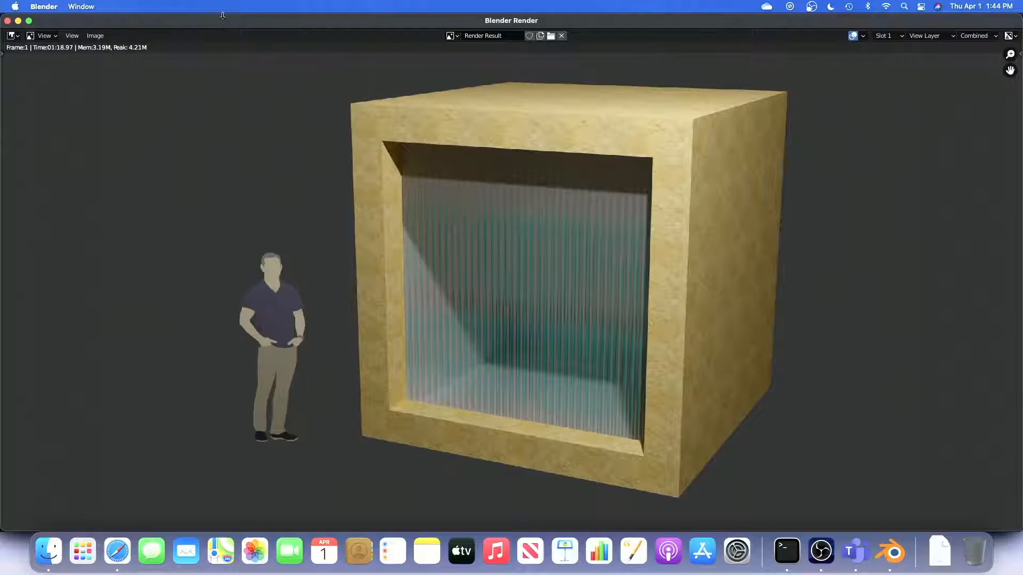
{"action": "key", "text": "super+Tab"}
{"action": "key", "text": "super+Tab"}
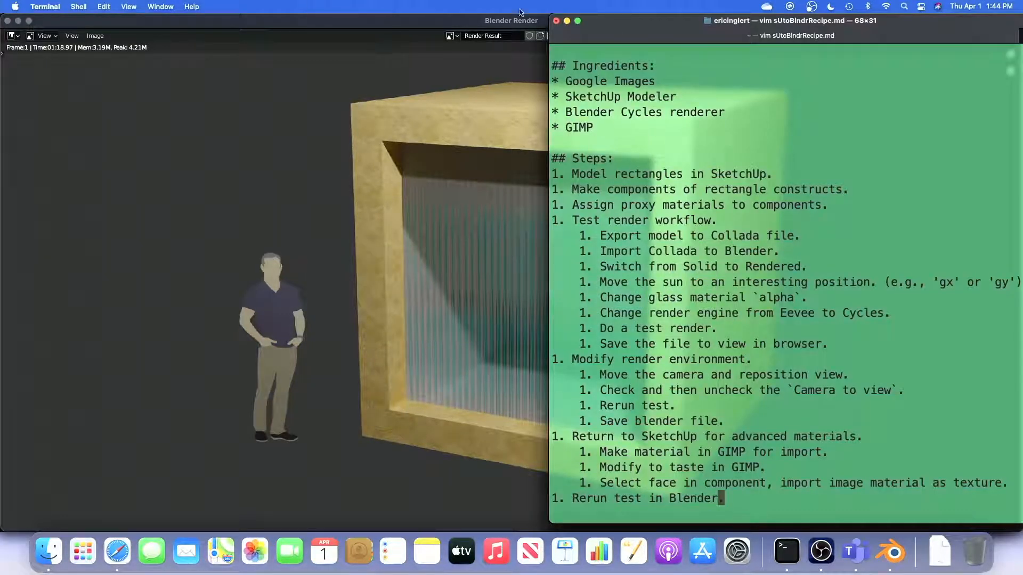
{"action": "left_click", "coordinate": [159, 7]}
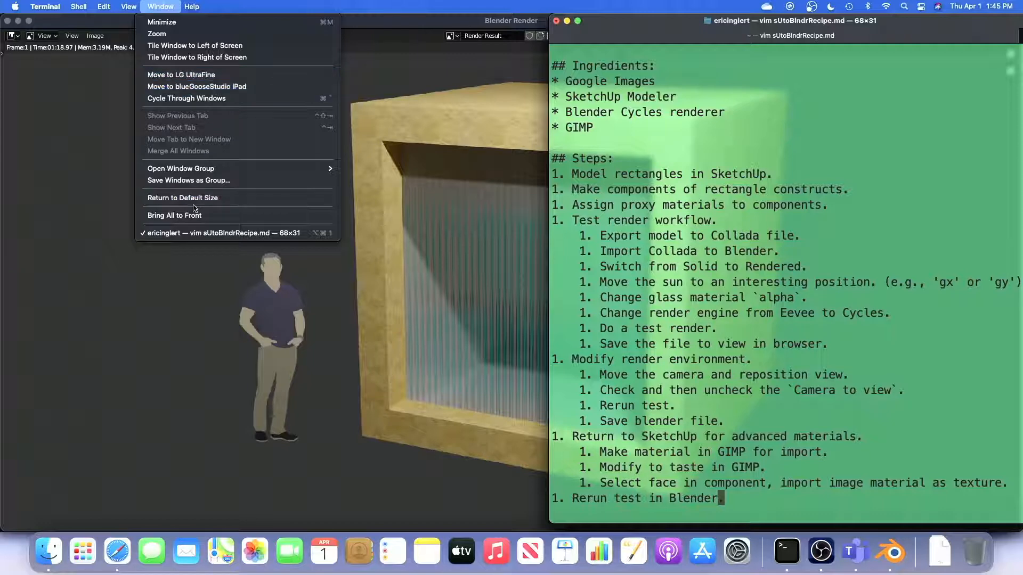
{"action": "left_click", "coordinate": [195, 49]}
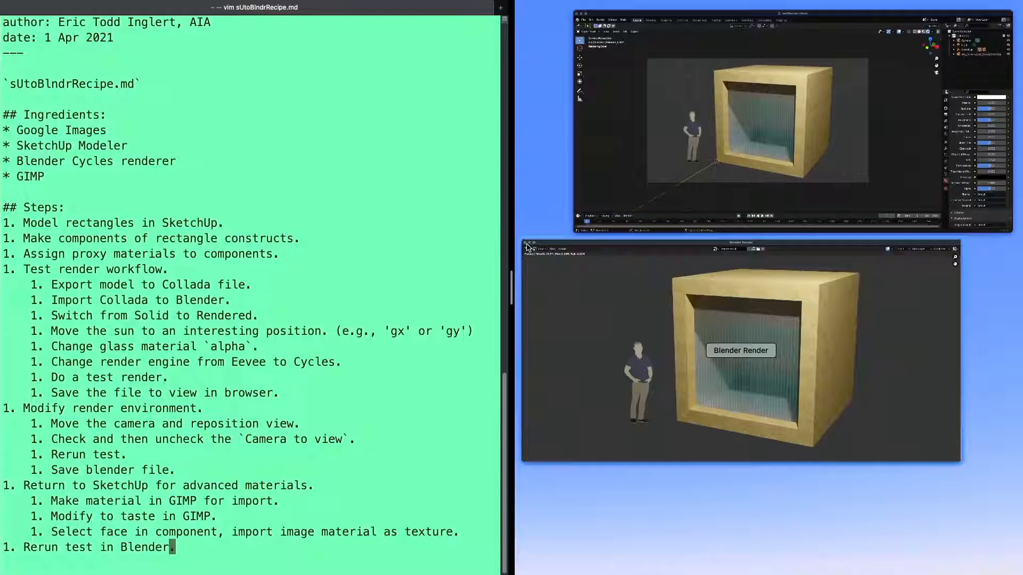
{"action": "left_click", "coordinate": [676, 19]}
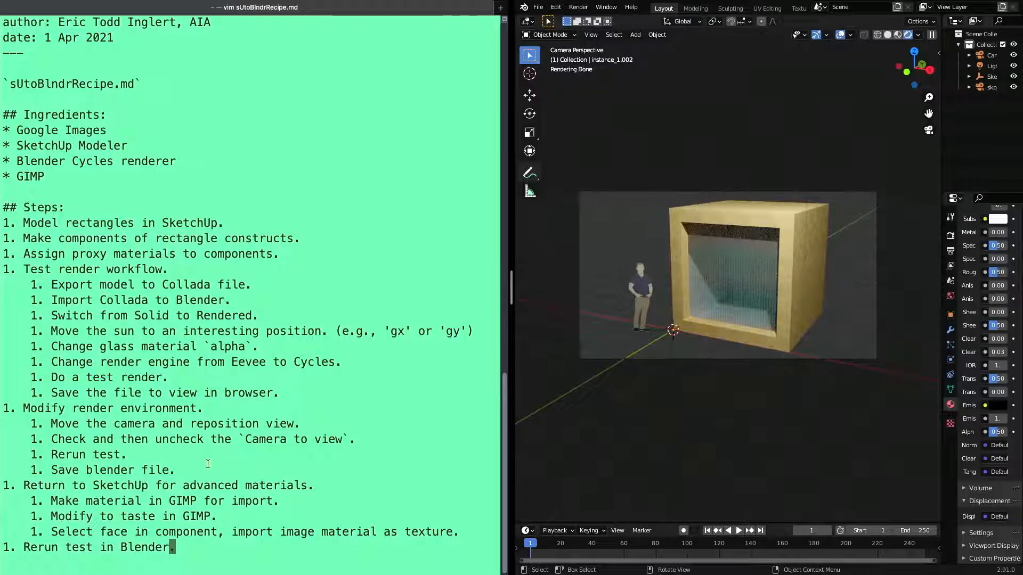
Add the indented sub-step "Exported a final test render." below "Rerun test in Blender." in the recipe
{"action": "key", "text": "a"}
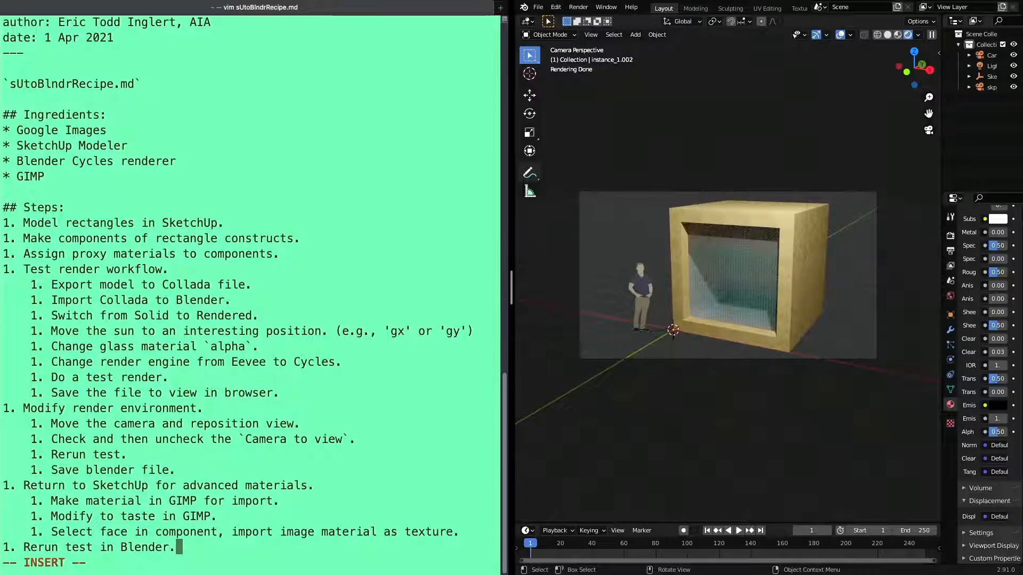
{"action": "key", "text": "Return"}
{"action": "type", "text": "1. "}
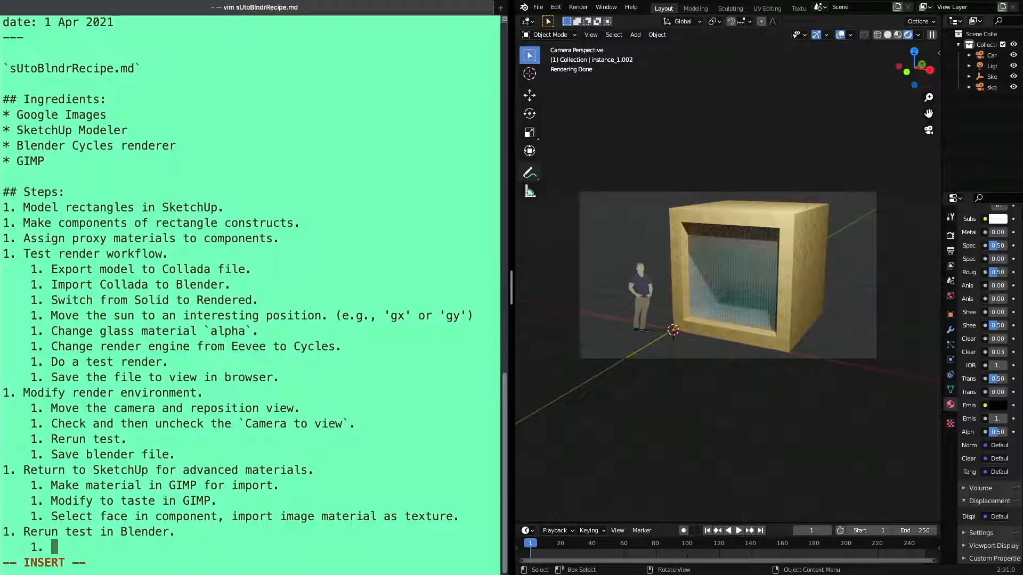
{"action": "type", "text": "Exported a"}
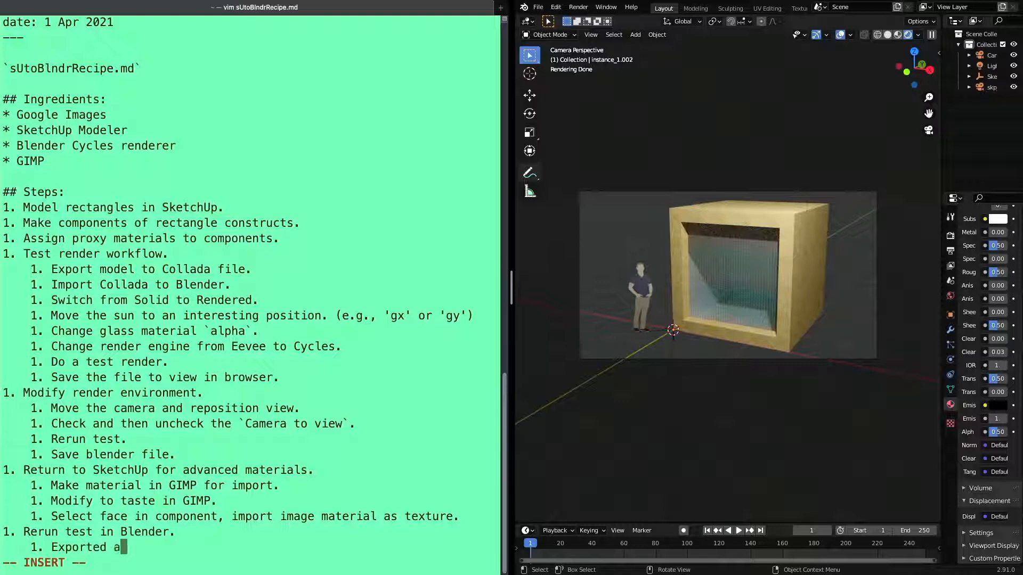
{"action": "type", "text": " final test render"}
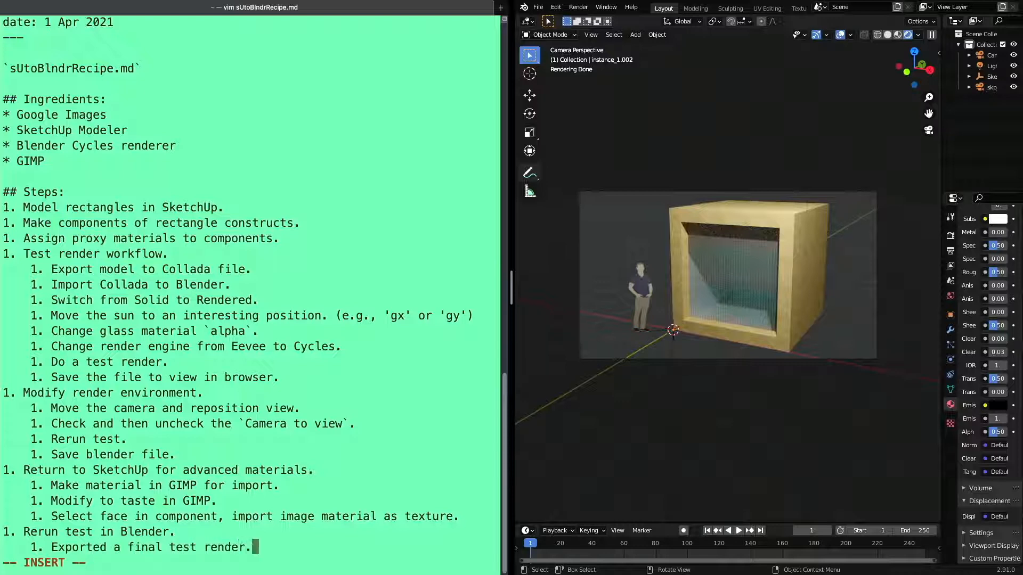
{"action": "type", "text": "."}
Add a second indented sub-step reading "Opened in GIMP and made modifications."
{"action": "key", "text": "Return"}
{"action": "type", "text": "1. OPen"}
{"action": "key", "text": "BackSpace"}
{"action": "key", "text": "BackSpace"}
{"action": "key", "text": "BackSpace"}
{"action": "type", "text": "pened in"}
{"action": "type", "text": "GIM"}
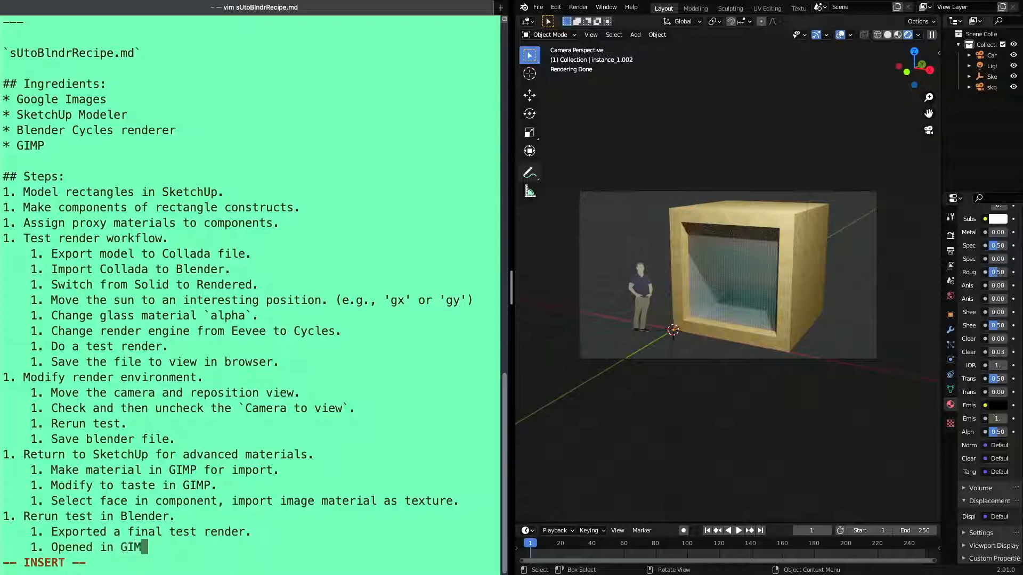
{"action": "type", "text": "P and made modifit"}
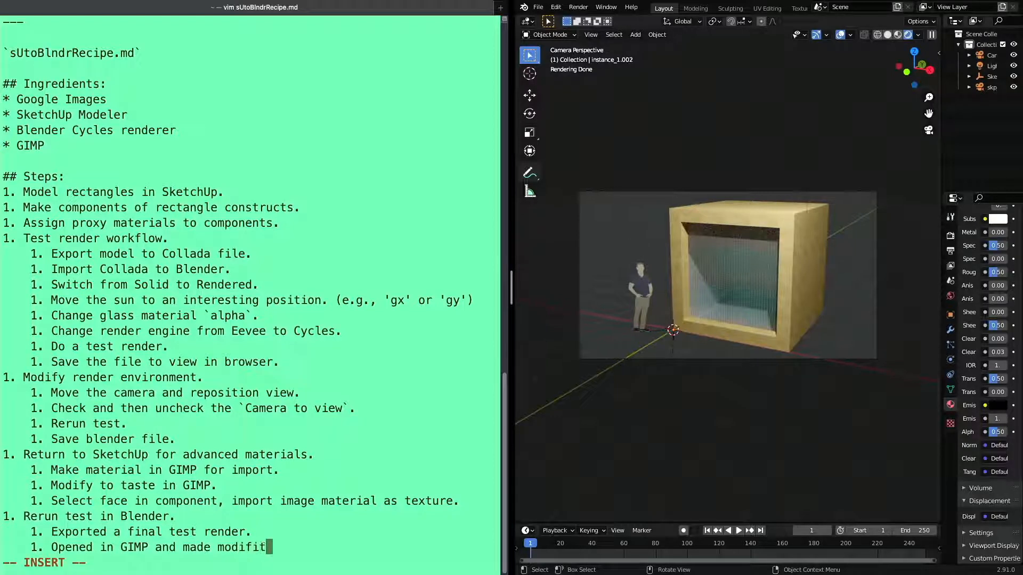
{"action": "key", "text": "BackSpace"}
{"action": "type", "text": "cations."}
Add the unindented closing step "Wash, rinse and repeat." to the recipe and leave insert mode
{"action": "key", "text": "Return"}
{"action": "type", "text": "1. "}
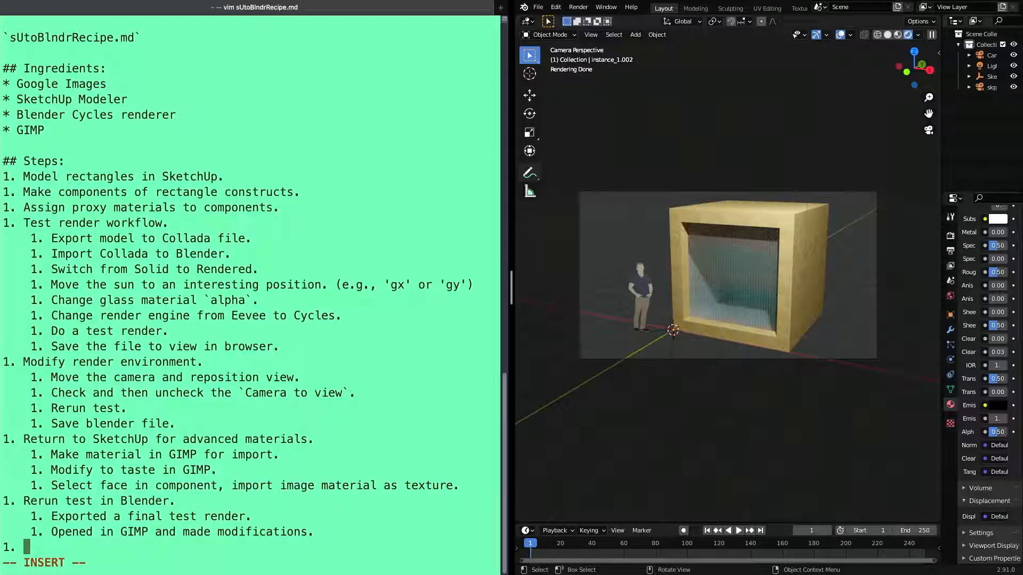
{"action": "type", "text": "Wash, rinse and repeat."}
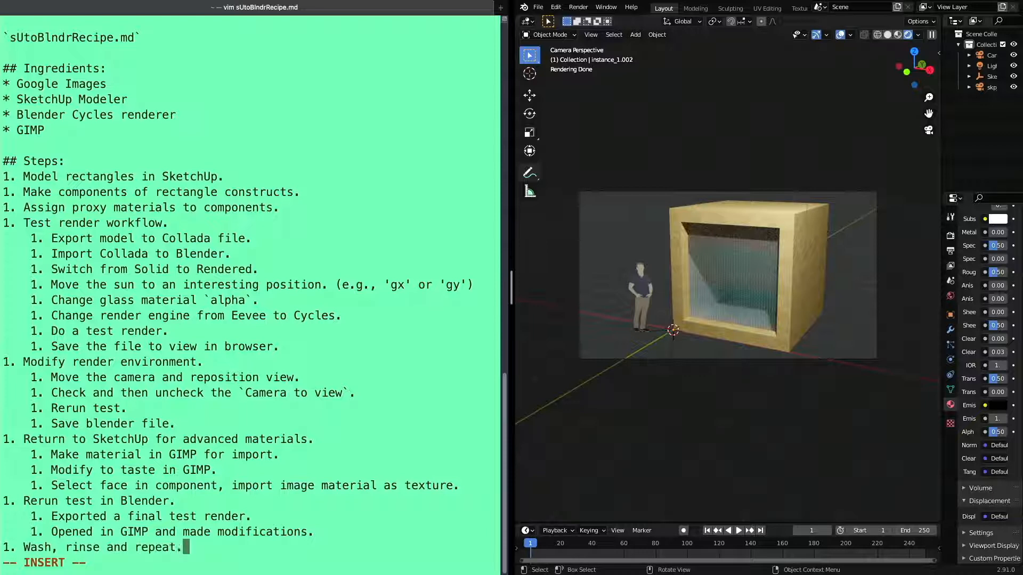
{"action": "key", "text": "Escape"}
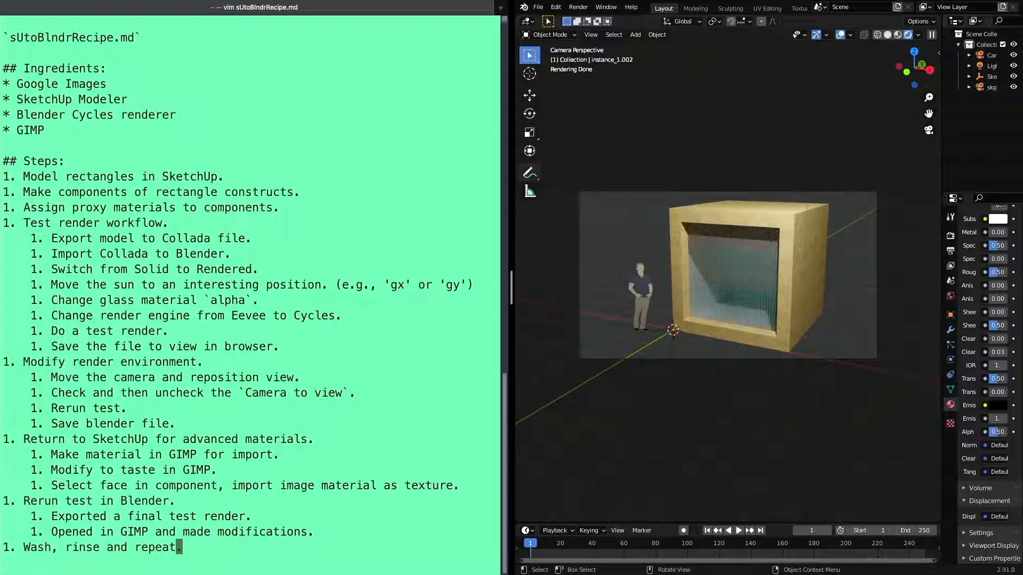